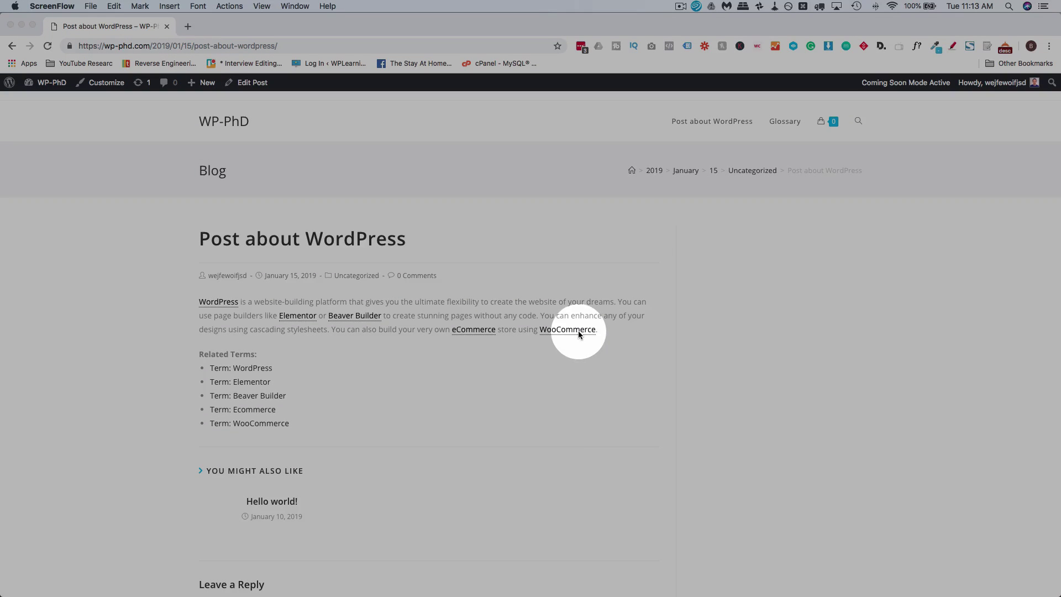
Step: Preview the glossary tooltips for WooCommerce, eCommerce, Beaver Builder and Elementor in the post text
{"action": "left_click", "coordinate": [572, 340]}
{"action": "mouse_move", "coordinate": [580, 331]}
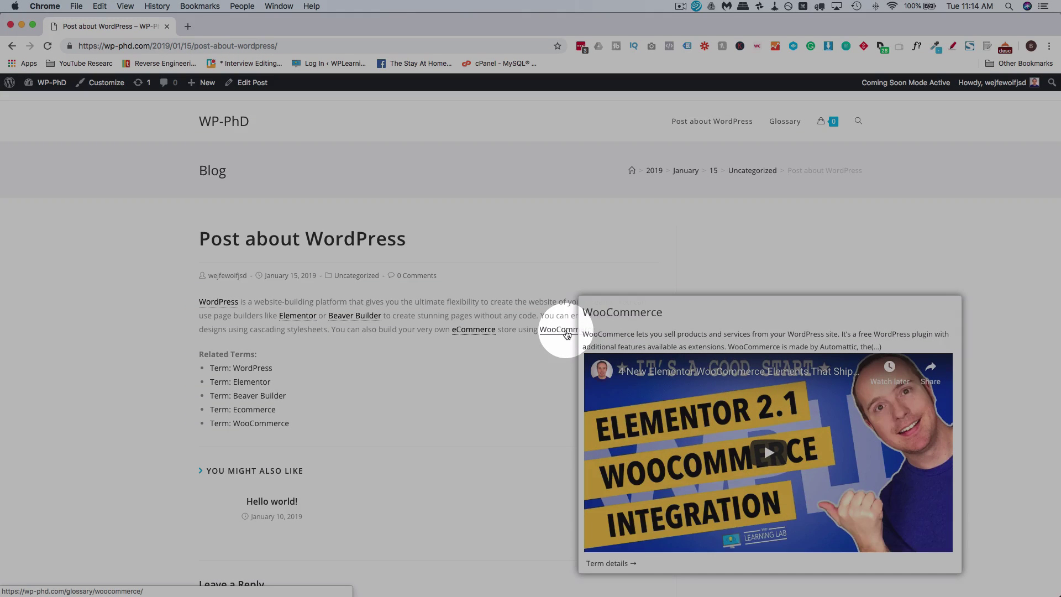
{"action": "mouse_move", "coordinate": [474, 333]}
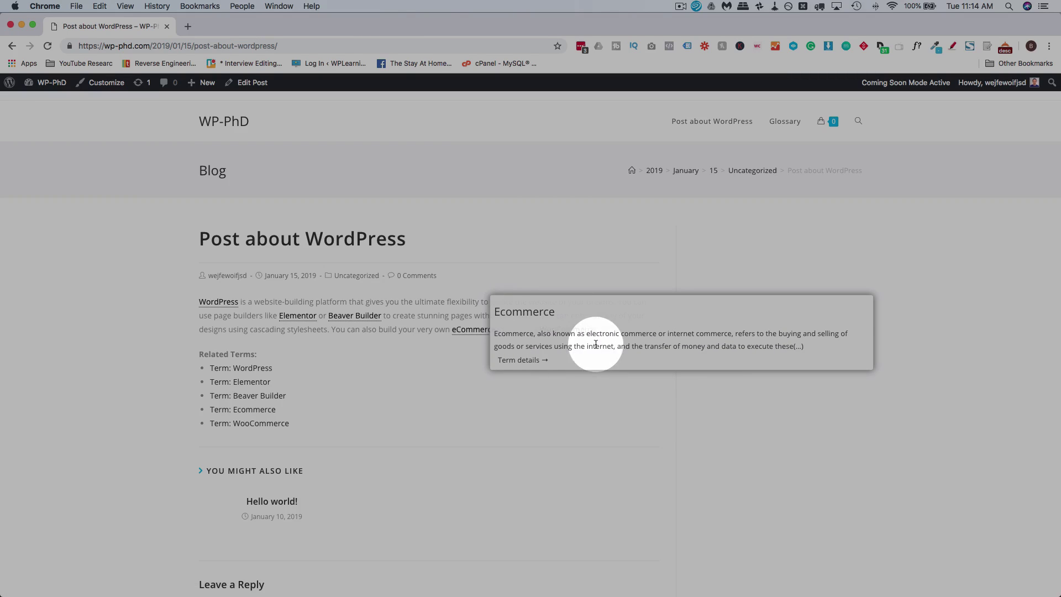
{"action": "mouse_move", "coordinate": [357, 315]}
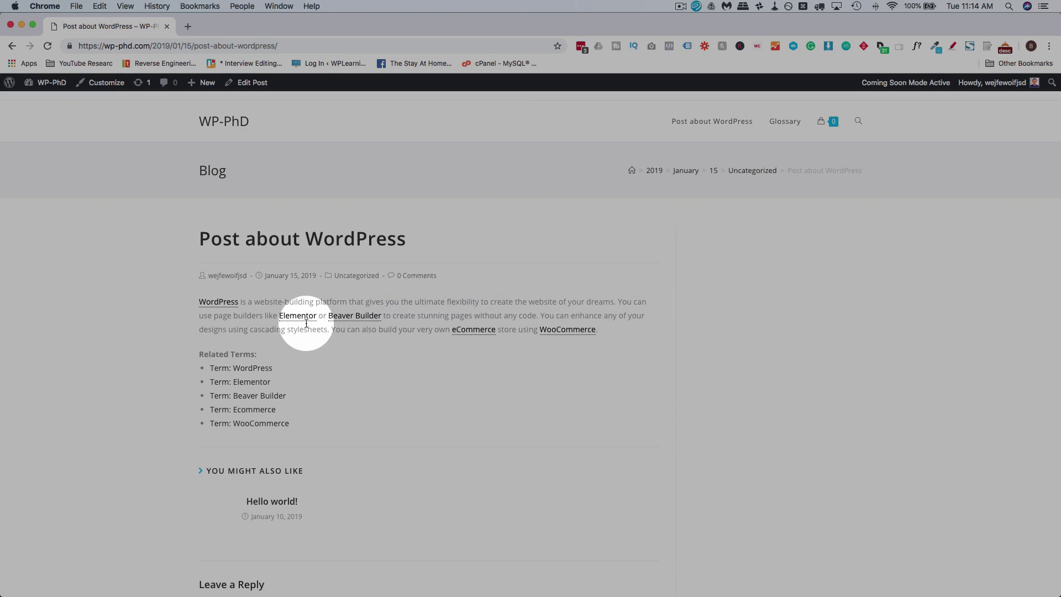
{"action": "mouse_move", "coordinate": [301, 319]}
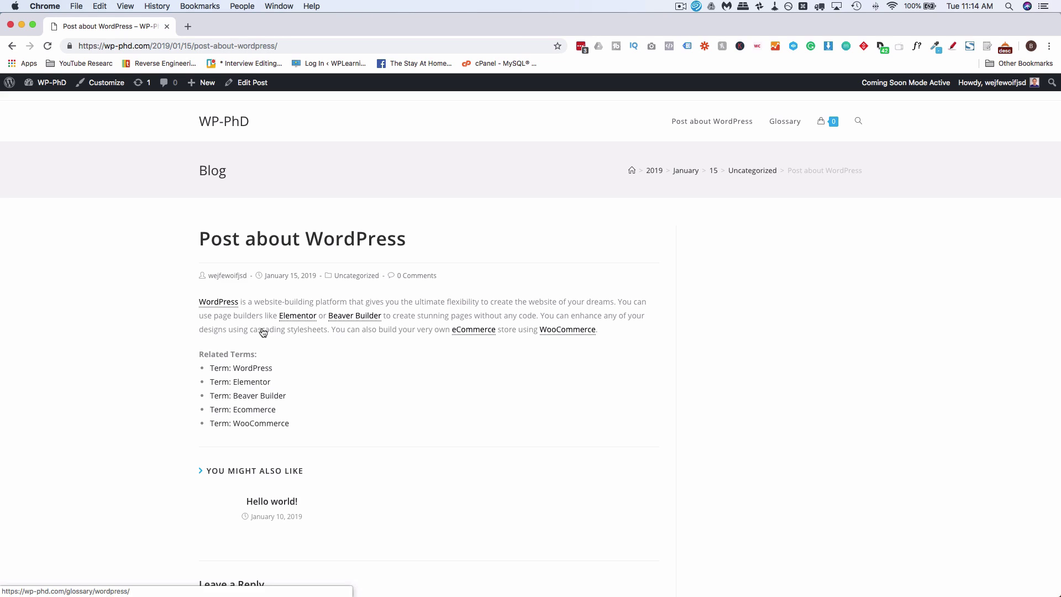
Step: Review the WordPress glossary term's definition, related articles and Wikipedia excerpt, and open the full glossary index
{"action": "left_click", "coordinate": [220, 303]}
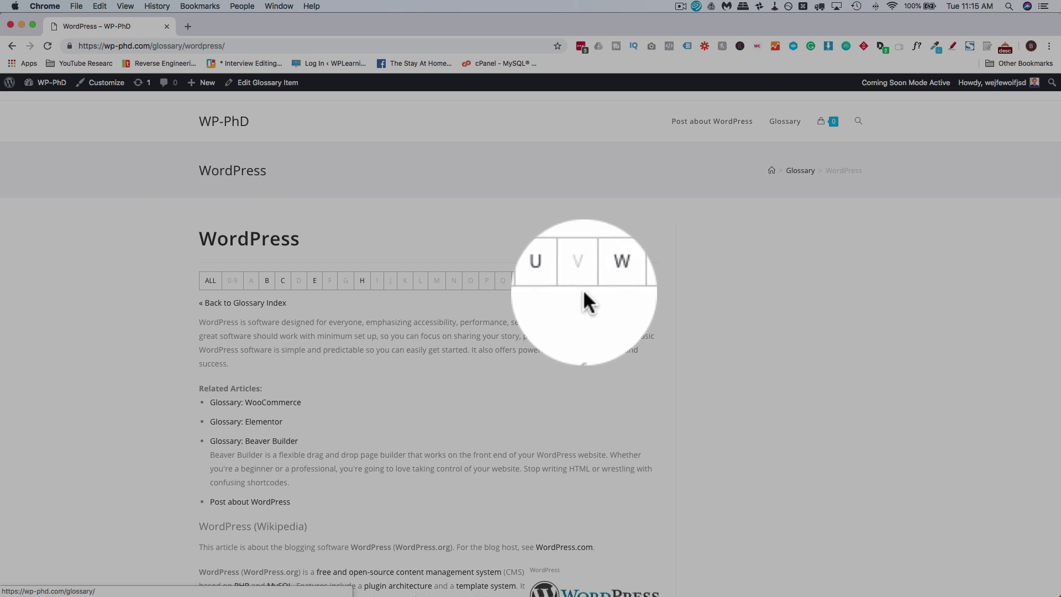
{"action": "scroll", "coordinate": [251, 307], "scroll_direction": "down", "scroll_amount": 3}
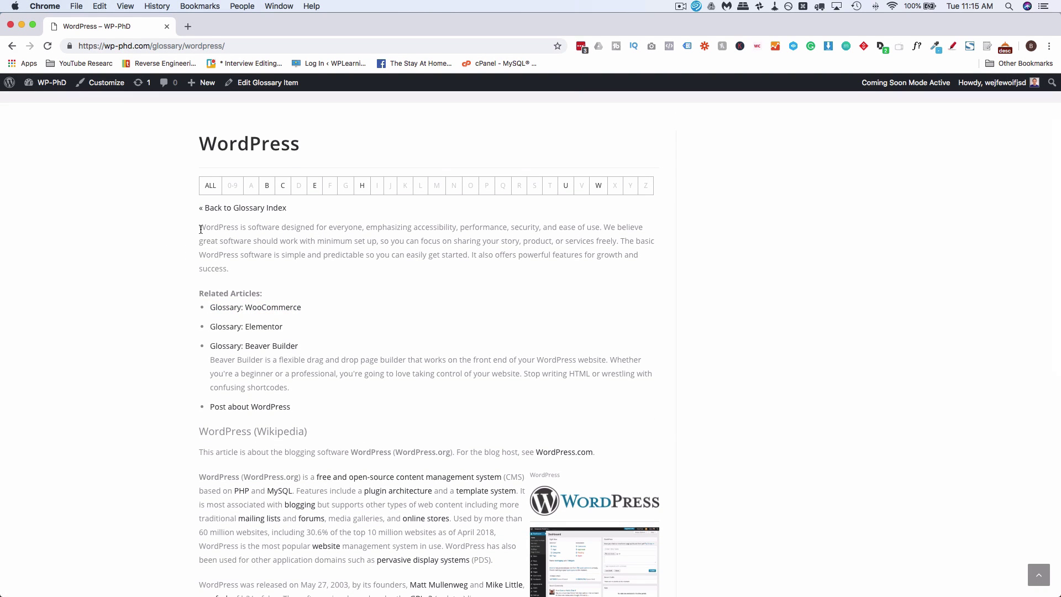
{"action": "left_click_drag", "start_coordinate": [200, 227], "coordinate": [239, 271]}
{"action": "scroll", "coordinate": [277, 248], "scroll_direction": "down", "scroll_amount": 2}
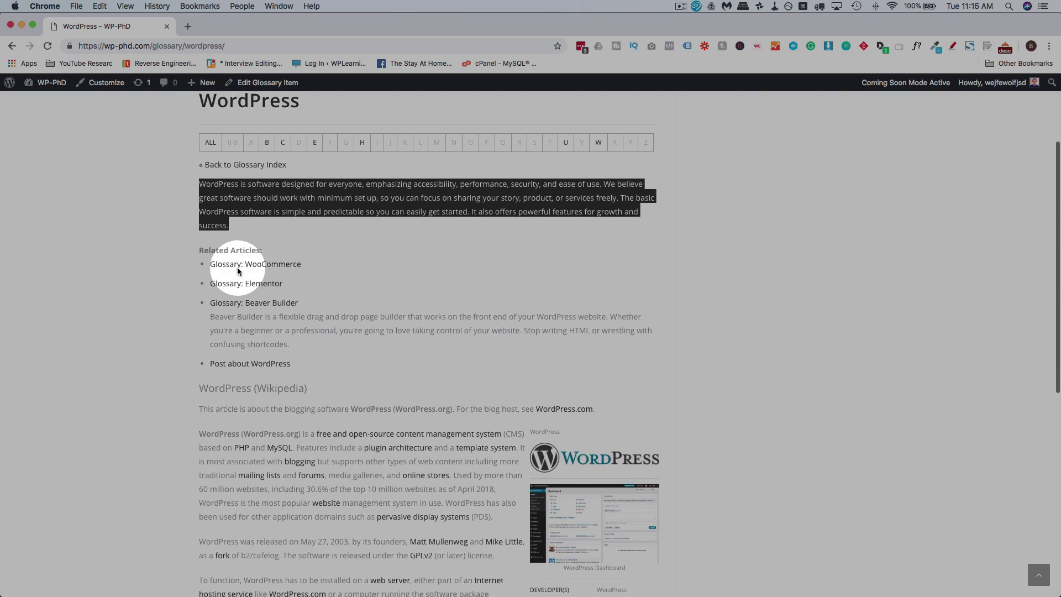
{"action": "left_click", "coordinate": [199, 242]}
{"action": "left_click_drag", "start_coordinate": [199, 242], "coordinate": [307, 349]}
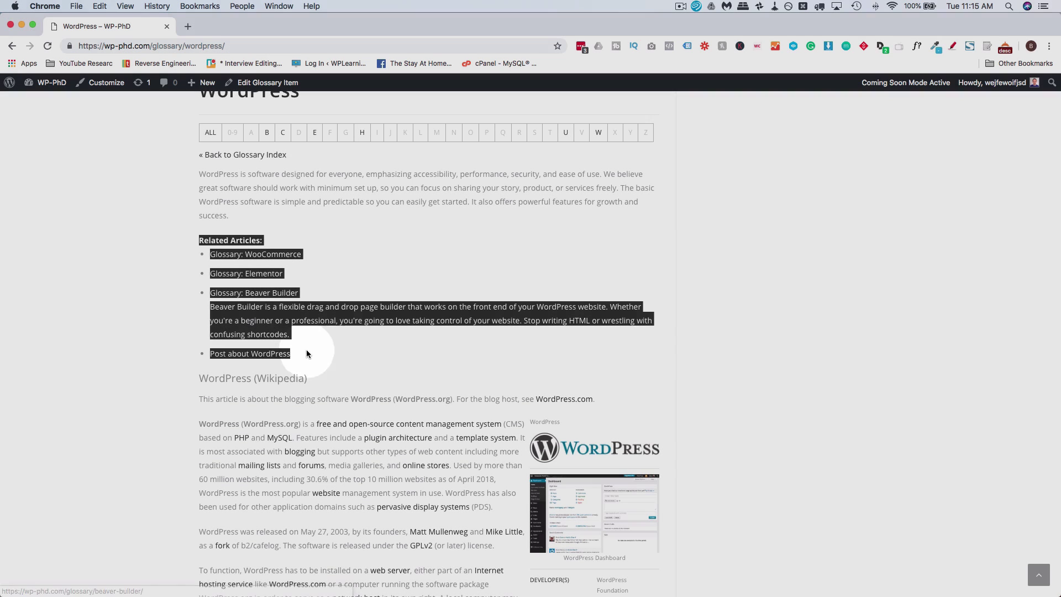
{"action": "scroll", "coordinate": [306, 350], "scroll_direction": "down", "scroll_amount": 5}
{"action": "left_click_drag", "start_coordinate": [200, 199], "coordinate": [417, 417]}
{"action": "left_click", "coordinate": [417, 416]}
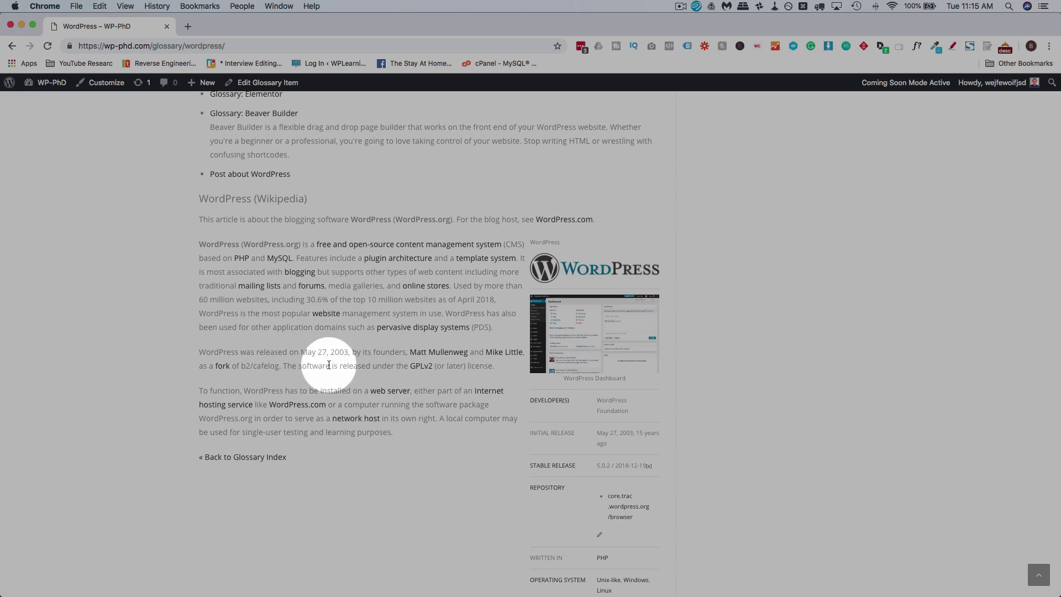
{"action": "scroll", "coordinate": [343, 332], "scroll_direction": "up", "scroll_amount": 4}
{"action": "left_click", "coordinate": [364, 327]}
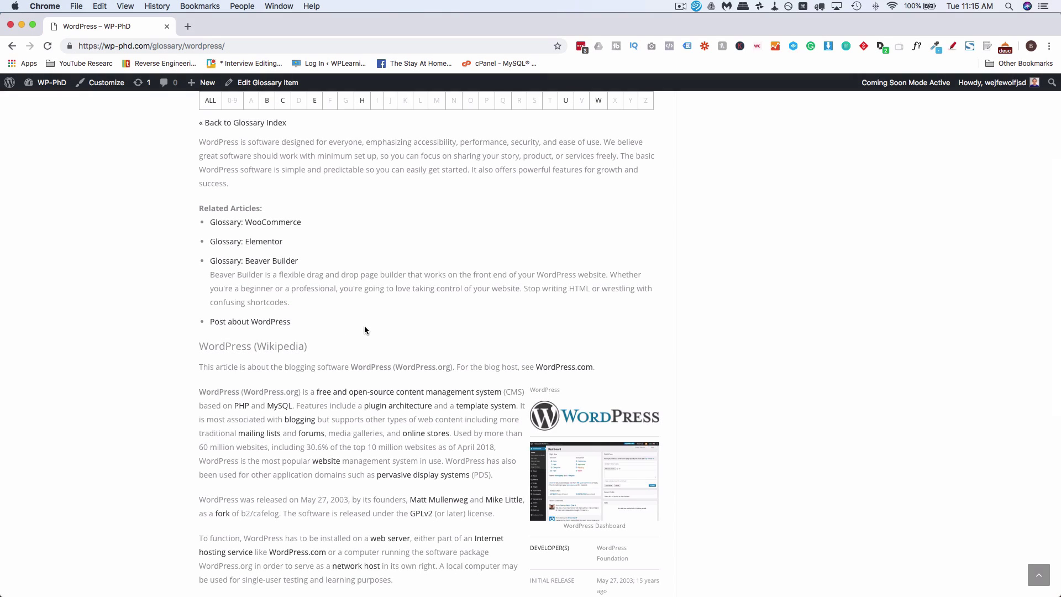
{"action": "scroll", "coordinate": [372, 246], "scroll_direction": "up", "scroll_amount": 3}
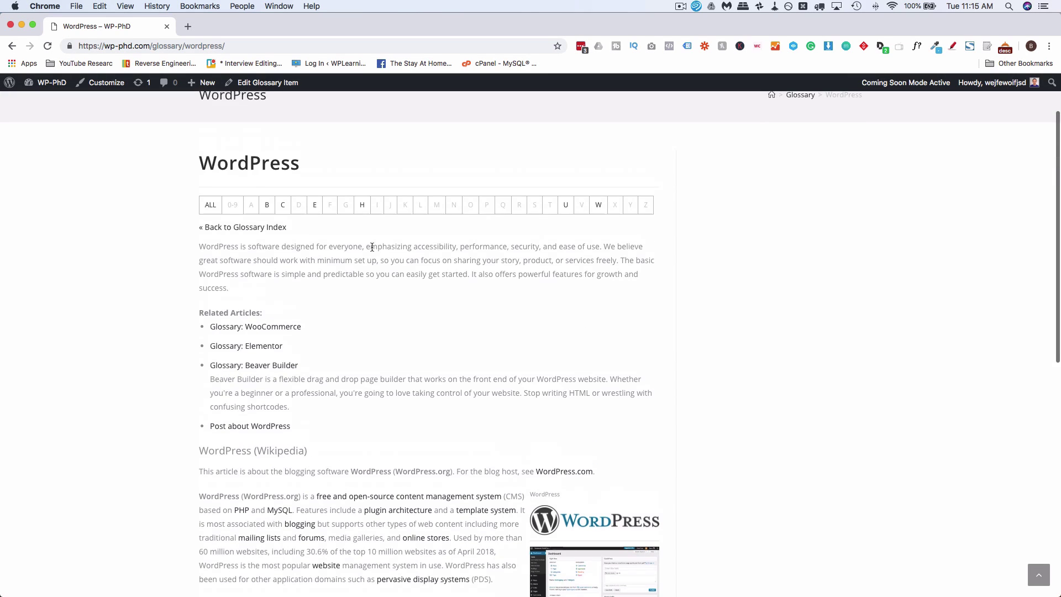
{"action": "left_click", "coordinate": [212, 212]}
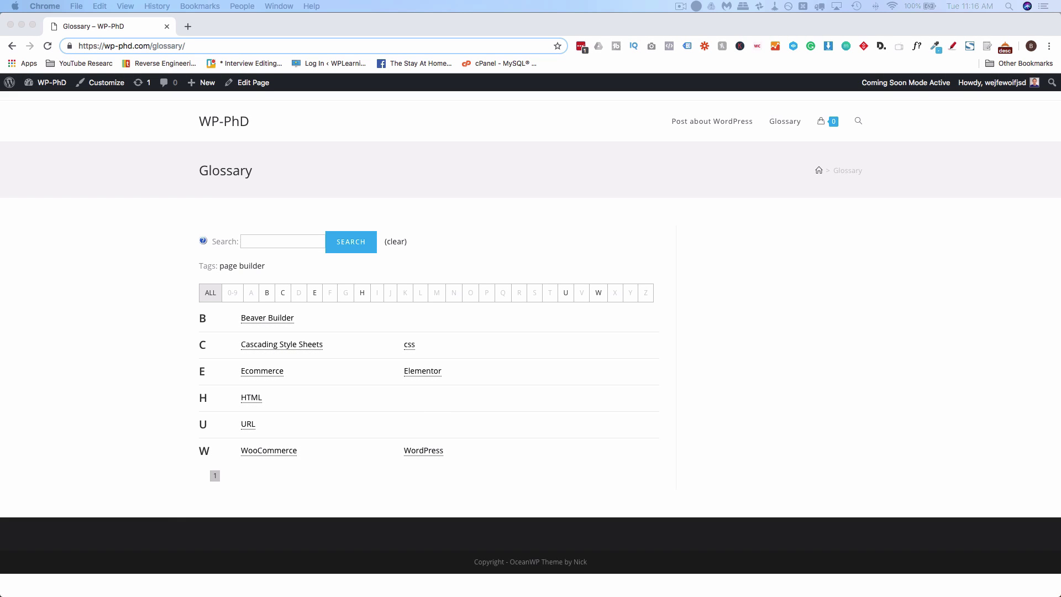
Step: Open the Tooltip Glossary Plugin product from the CreativeMinds WordPress plugins page and select the Ecommerce edition at $69 for 1 site
{"action": "left_click_drag", "start_coordinate": [1050, 110], "coordinate": [244, 29]}
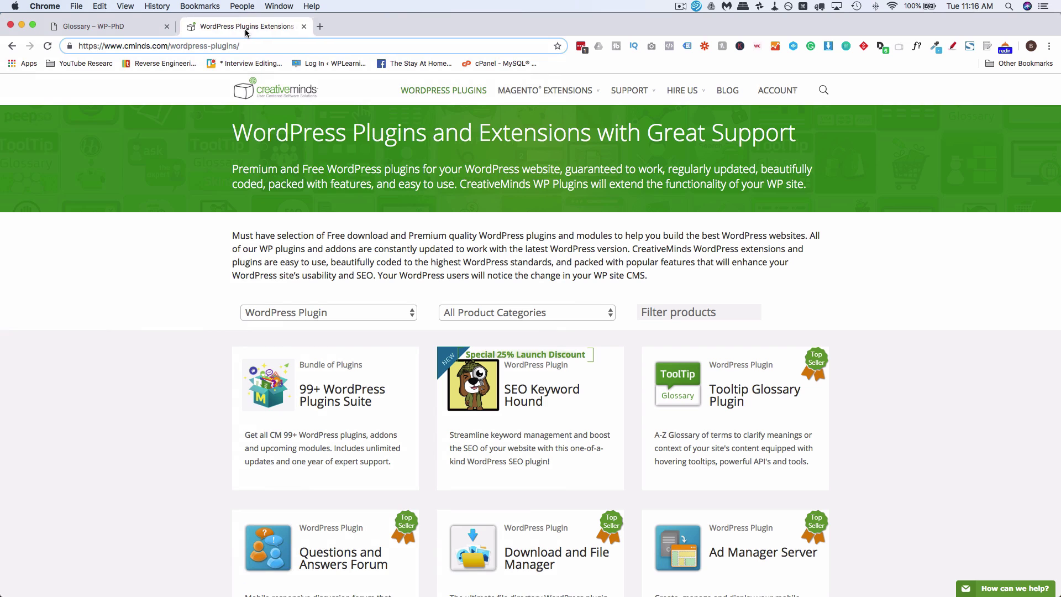
{"action": "scroll", "coordinate": [194, 236], "scroll_direction": "down", "scroll_amount": 5}
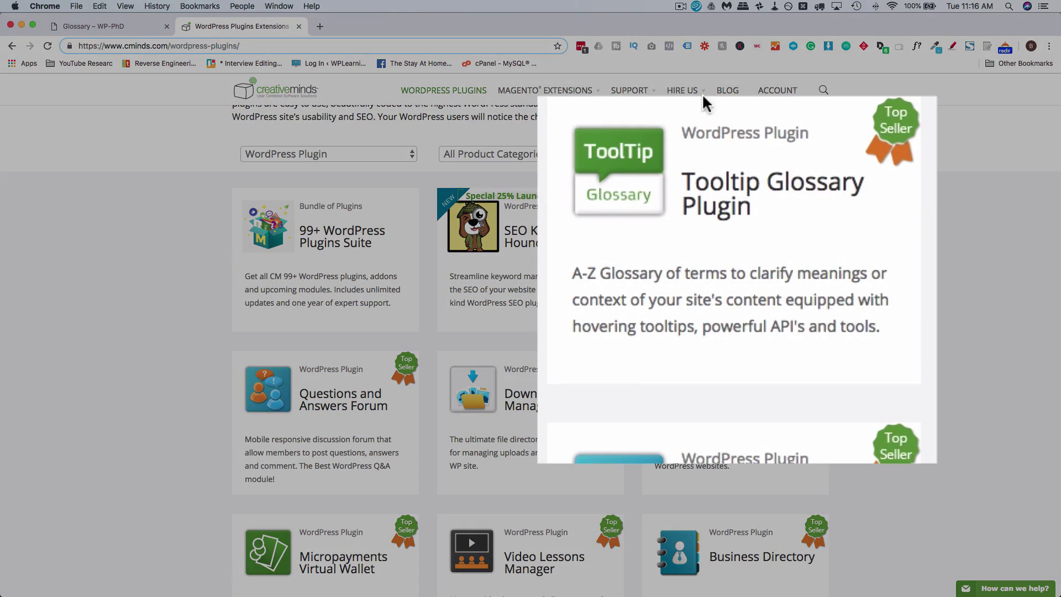
{"action": "scroll", "coordinate": [774, 287], "scroll_direction": "up", "scroll_amount": 1}
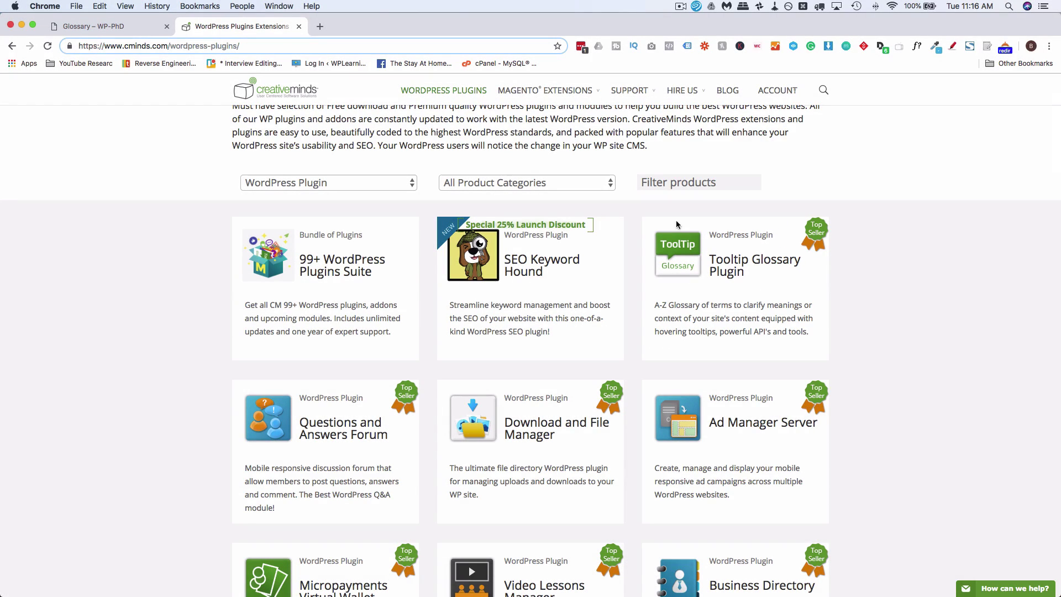
{"action": "left_click", "coordinate": [751, 268]}
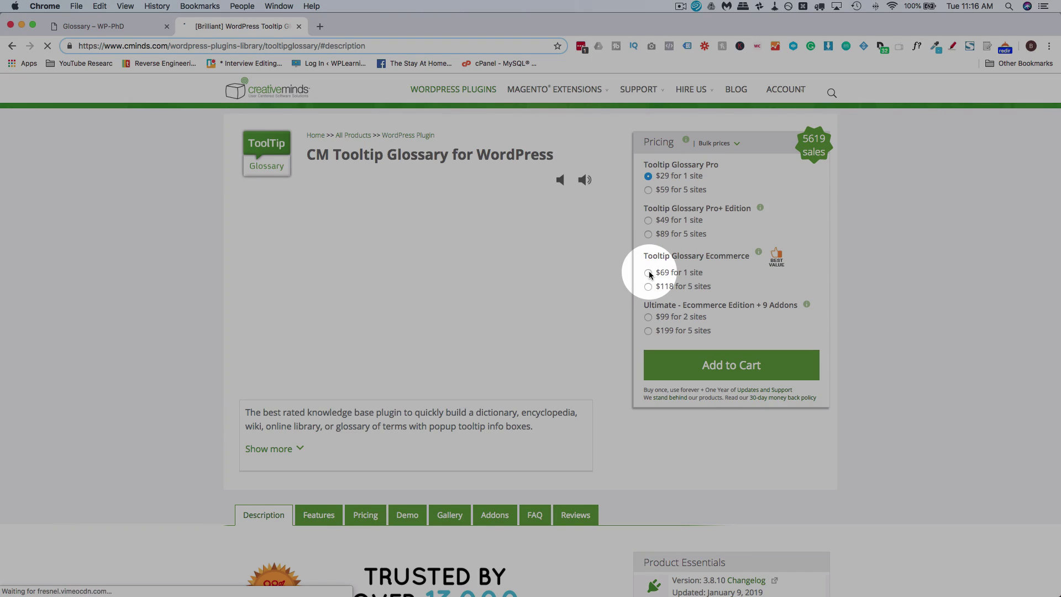
{"action": "left_click", "coordinate": [648, 273]}
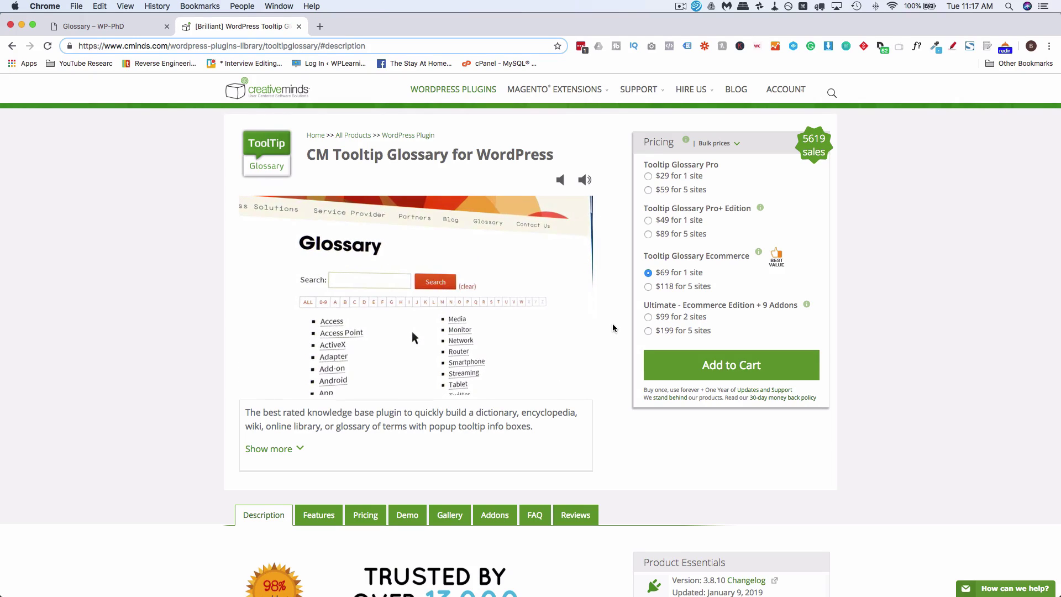
Step: Examine the CM Tooltip Glossary product description and its list of plugin features
{"action": "scroll", "coordinate": [613, 327], "scroll_direction": "down", "scroll_amount": 2}
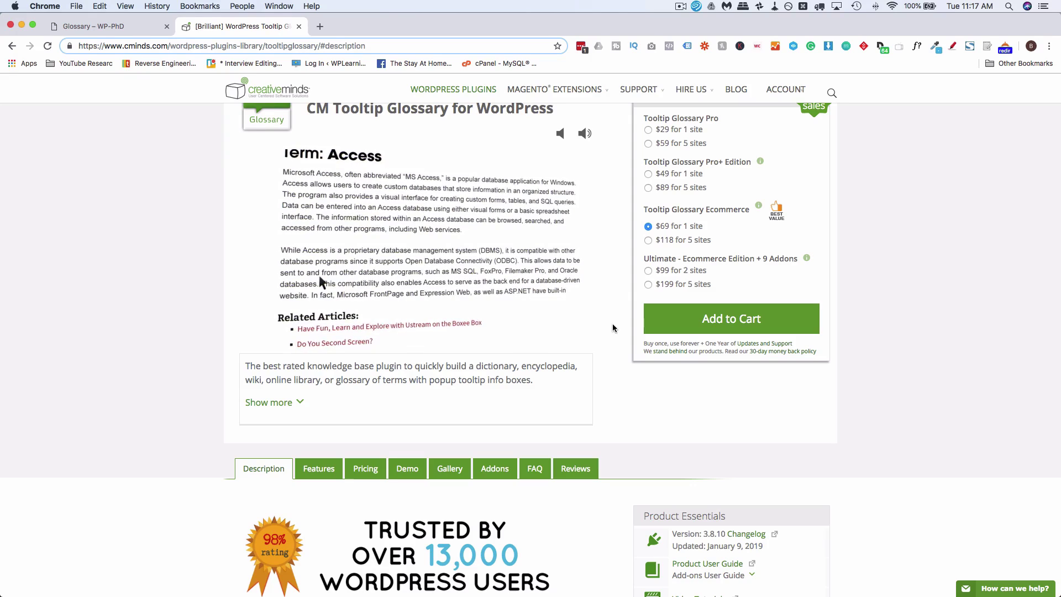
{"action": "scroll", "coordinate": [613, 328], "scroll_direction": "down", "scroll_amount": 5}
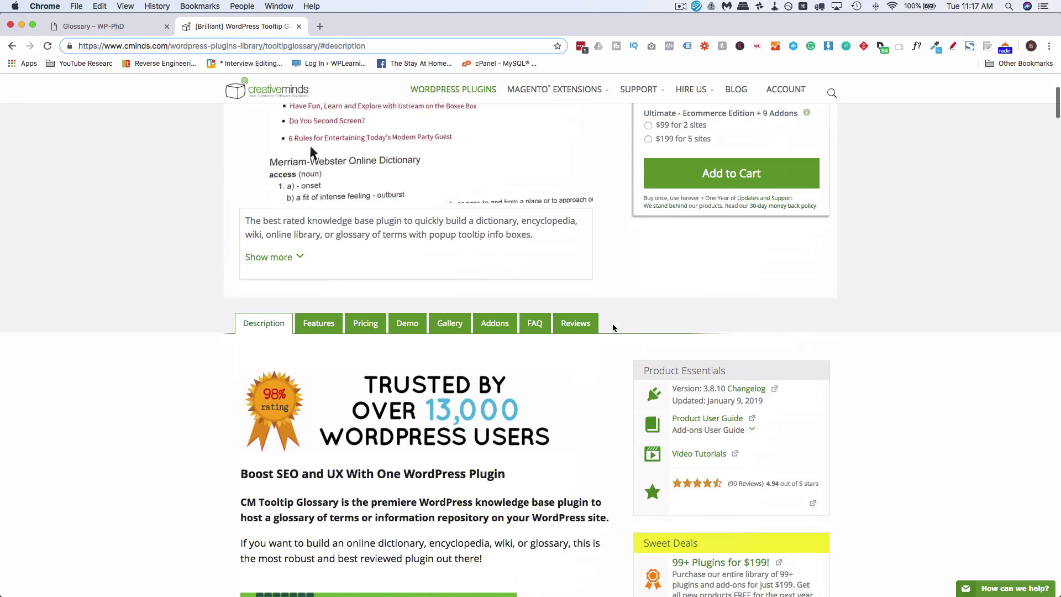
{"action": "scroll", "coordinate": [612, 328], "scroll_direction": "down", "scroll_amount": 3}
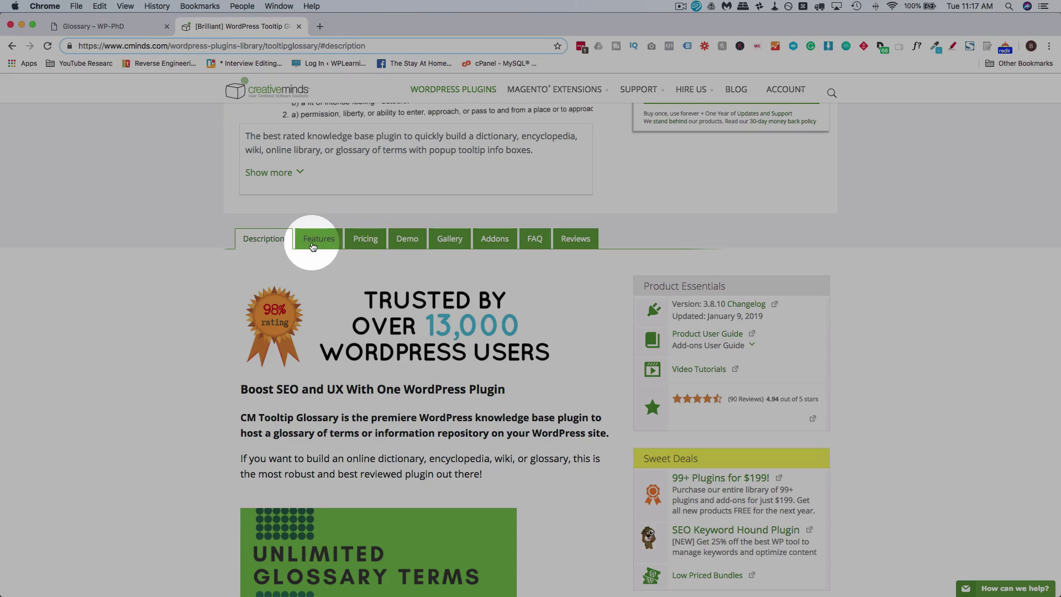
{"action": "left_click", "coordinate": [313, 244]}
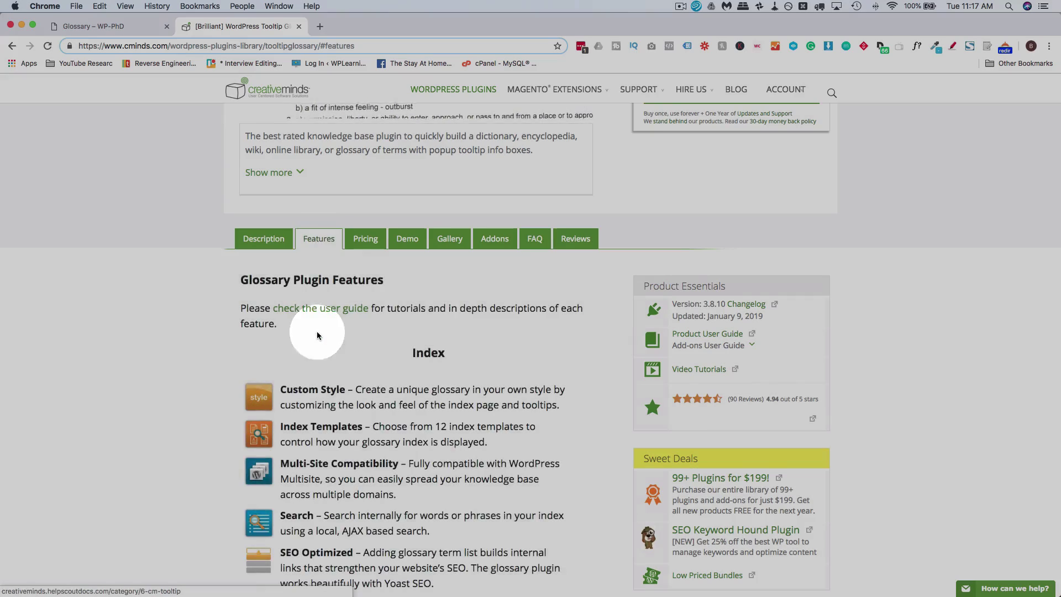
{"action": "scroll", "coordinate": [316, 334], "scroll_direction": "down", "scroll_amount": 4}
{"action": "scroll", "coordinate": [317, 333], "scroll_direction": "up", "scroll_amount": 3}
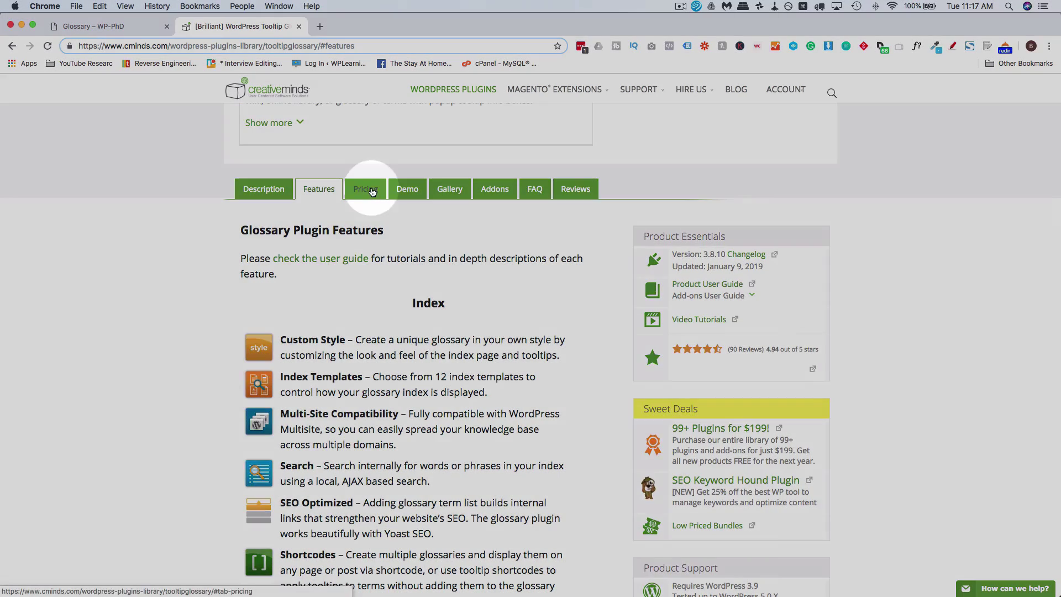
Step: Compare the Pro, Pro+, eCommerce and Ultimate editions in the Tooltip Glossary pricing table
{"action": "left_click", "coordinate": [373, 196]}
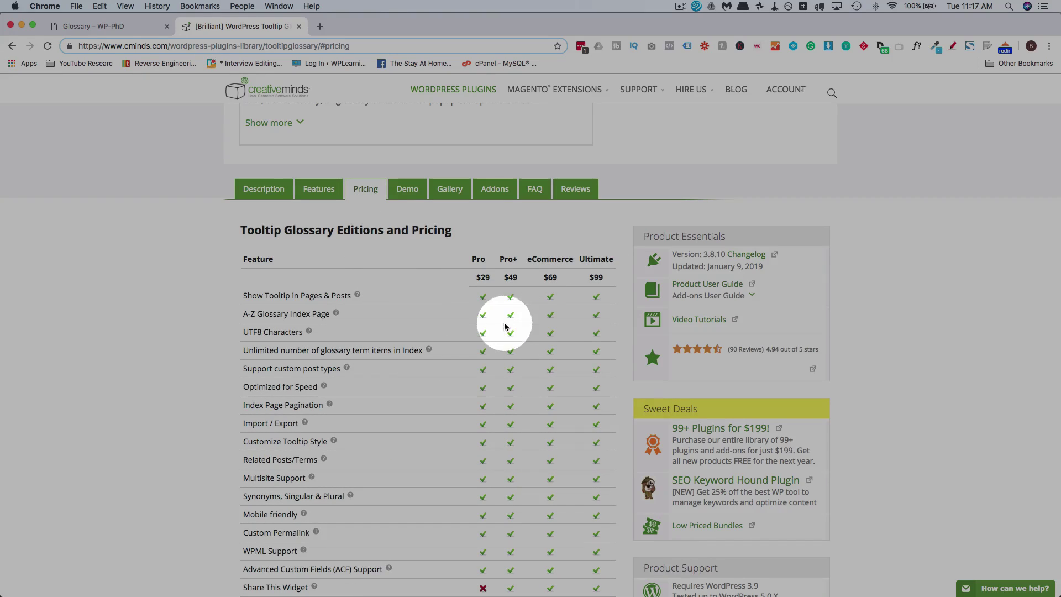
{"action": "scroll", "coordinate": [503, 323], "scroll_direction": "down", "scroll_amount": 2}
{"action": "scroll", "coordinate": [505, 326], "scroll_direction": "down", "scroll_amount": 15}
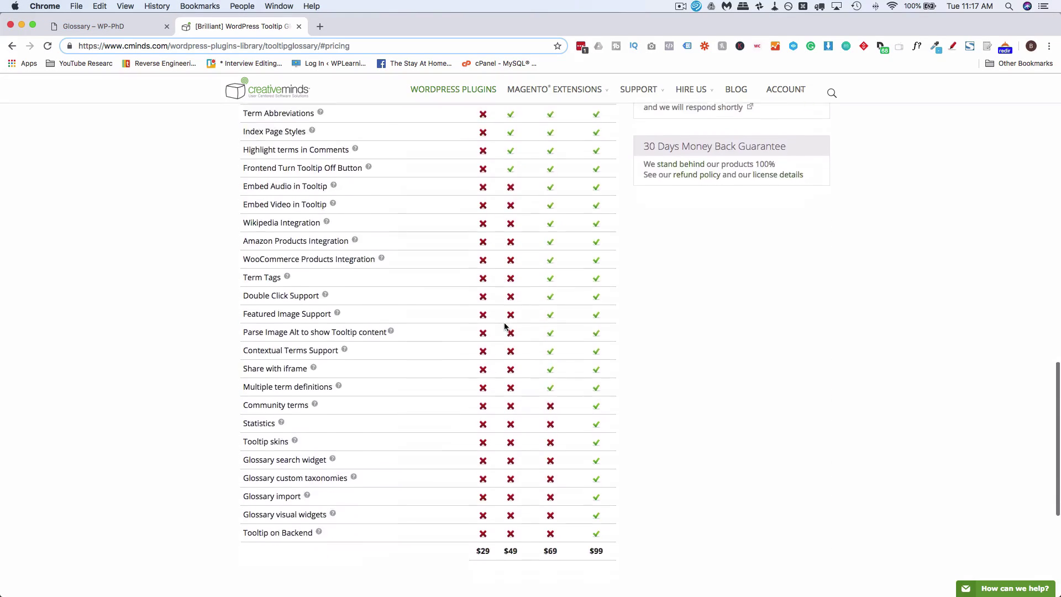
{"action": "scroll", "coordinate": [505, 326], "scroll_direction": "up", "scroll_amount": 15}
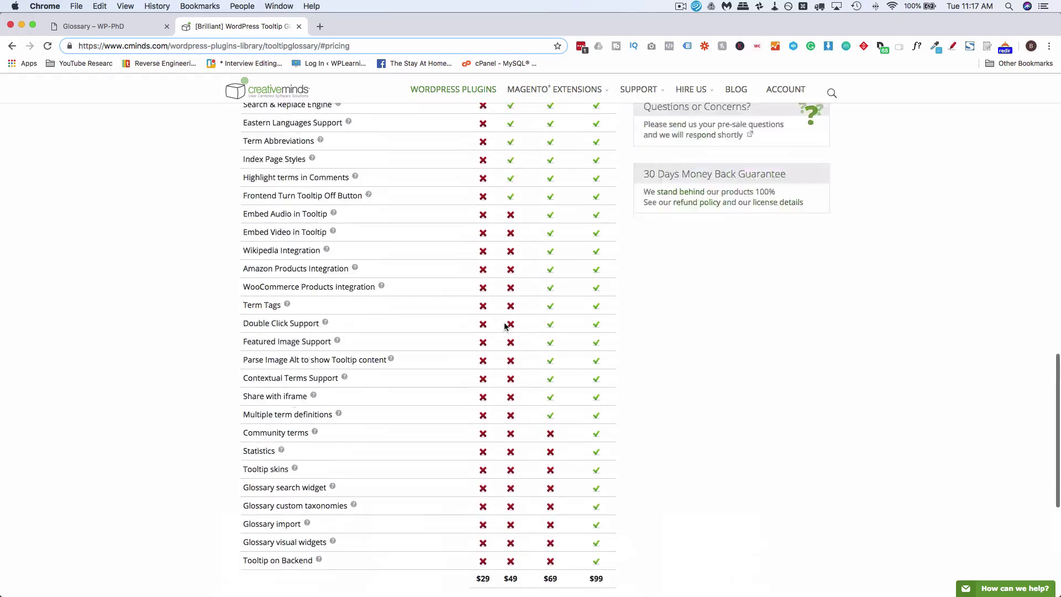
{"action": "scroll", "coordinate": [505, 326], "scroll_direction": "up", "scroll_amount": 5}
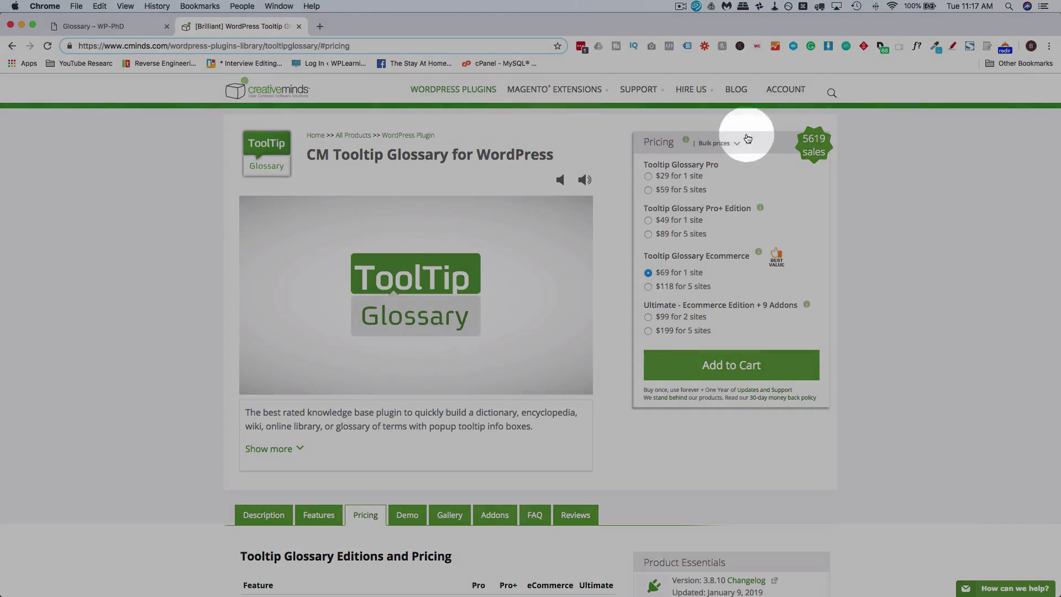
Step: Download Tooltip Pro Ecommerce from the CreativeMinds customer dashboard and save the zip archive as TooltipProEcommerce (1) in Downloads
{"action": "mouse_move", "coordinate": [790, 94]}
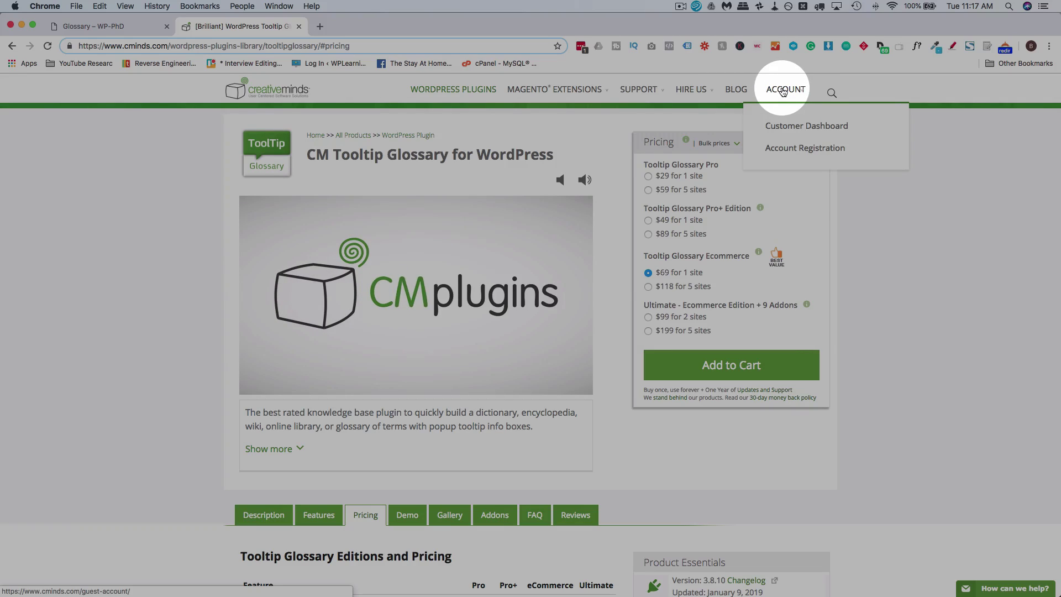
{"action": "left_click", "coordinate": [787, 127]}
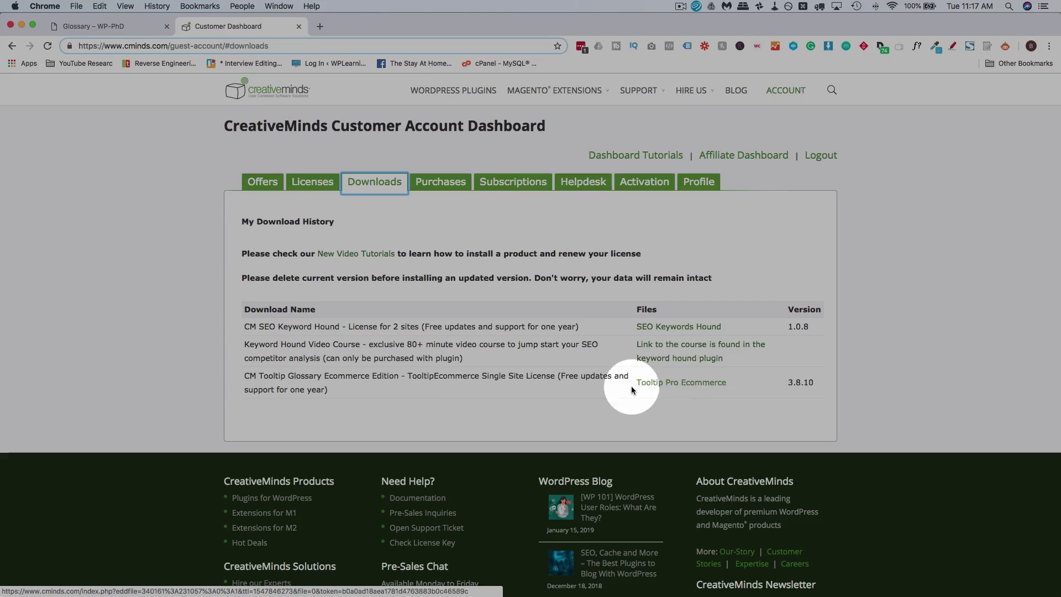
{"action": "left_click", "coordinate": [690, 386]}
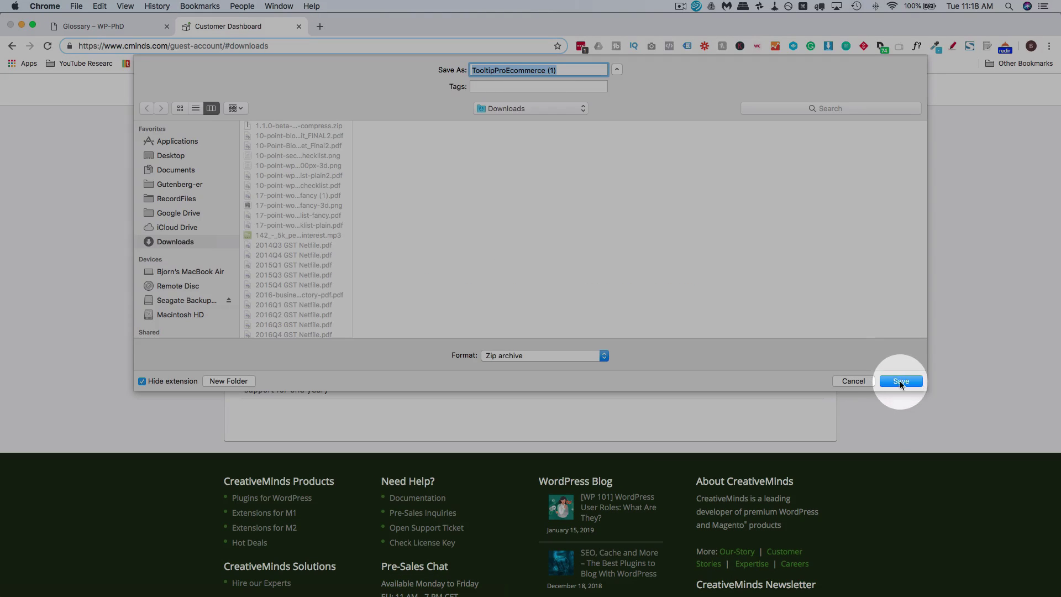
{"action": "left_click", "coordinate": [900, 382]}
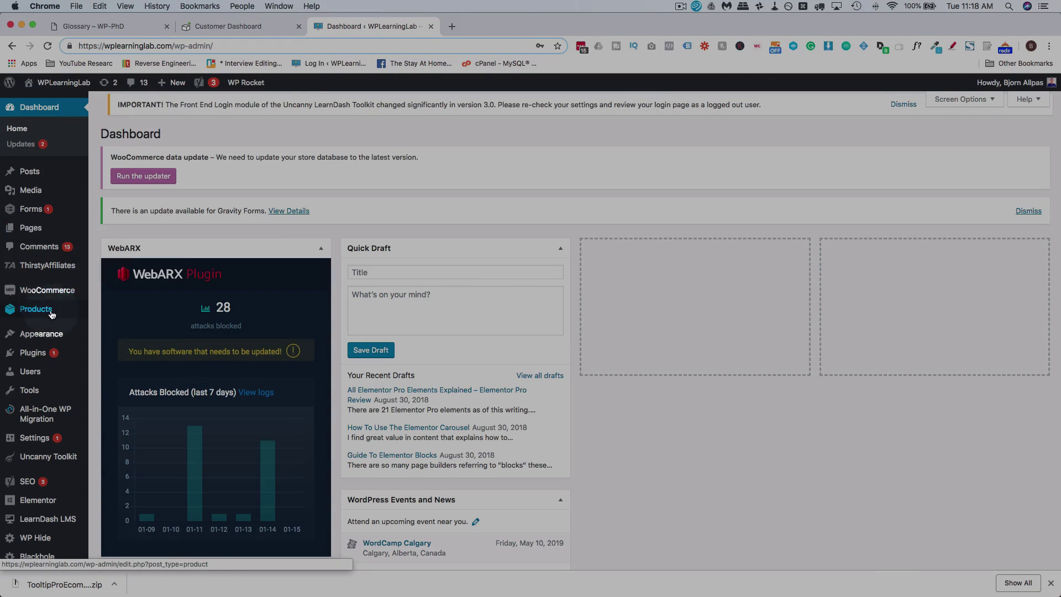
Step: Open the plugin upload form for adding a new plugin in the WPLearningLab WordPress admin
{"action": "mouse_move", "coordinate": [33, 353]}
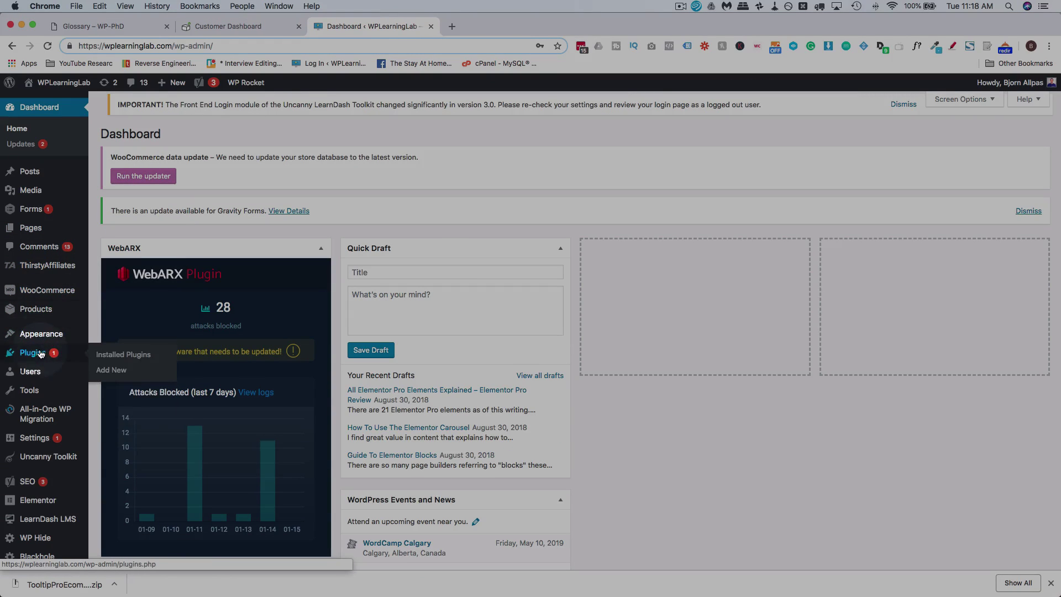
{"action": "left_click", "coordinate": [110, 370]}
{"action": "left_click", "coordinate": [196, 137]}
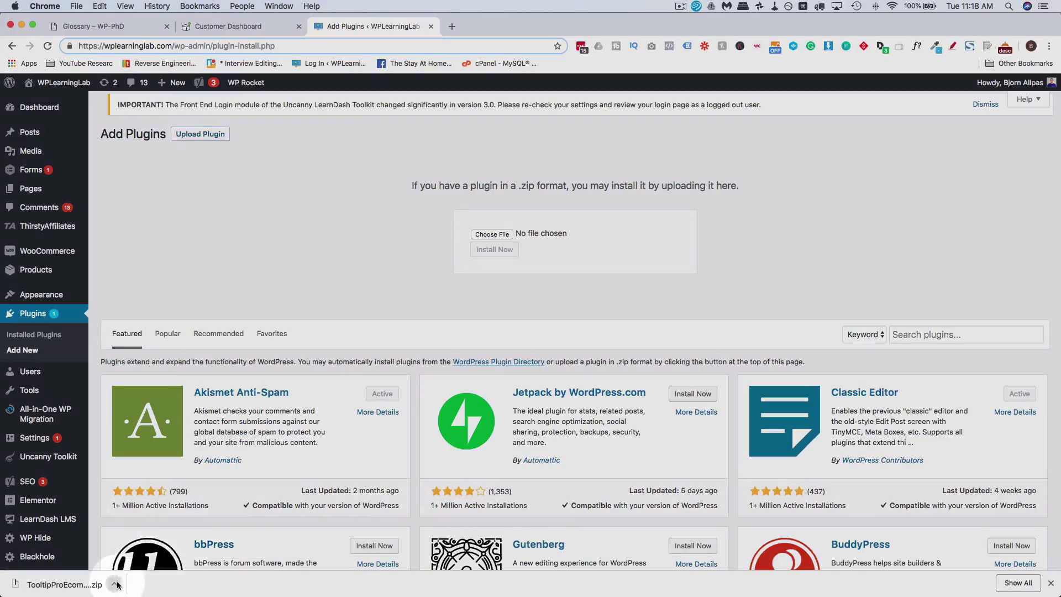
Step: Show the downloaded archive in Finder and load TooltipProEcommerce (1).zip into the plugin upload form
{"action": "left_click", "coordinate": [114, 584]}
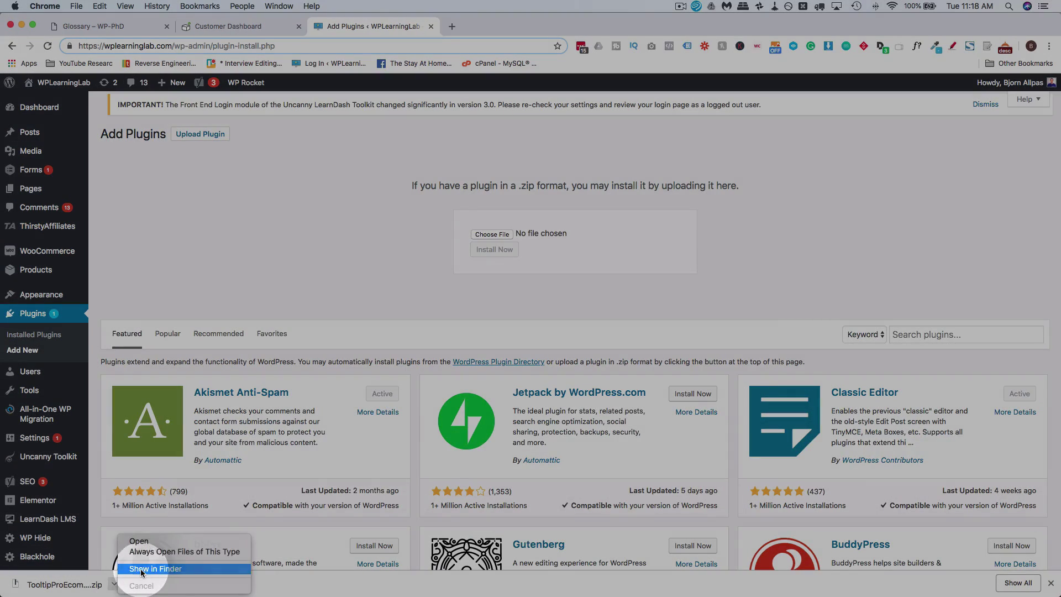
{"action": "left_click", "coordinate": [140, 569]}
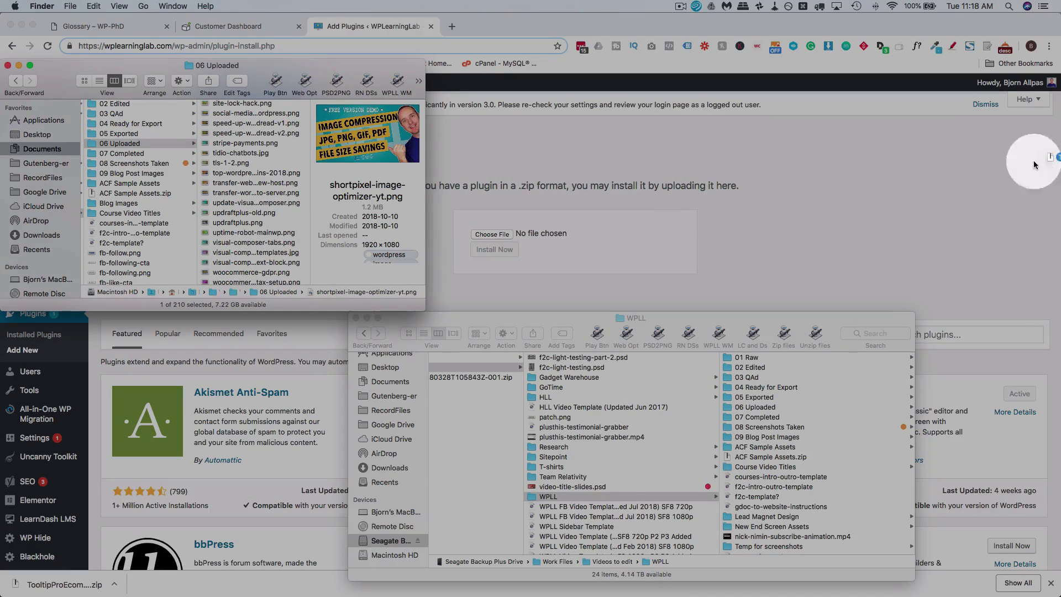
{"action": "left_click_drag", "start_coordinate": [1035, 160], "coordinate": [540, 241]}
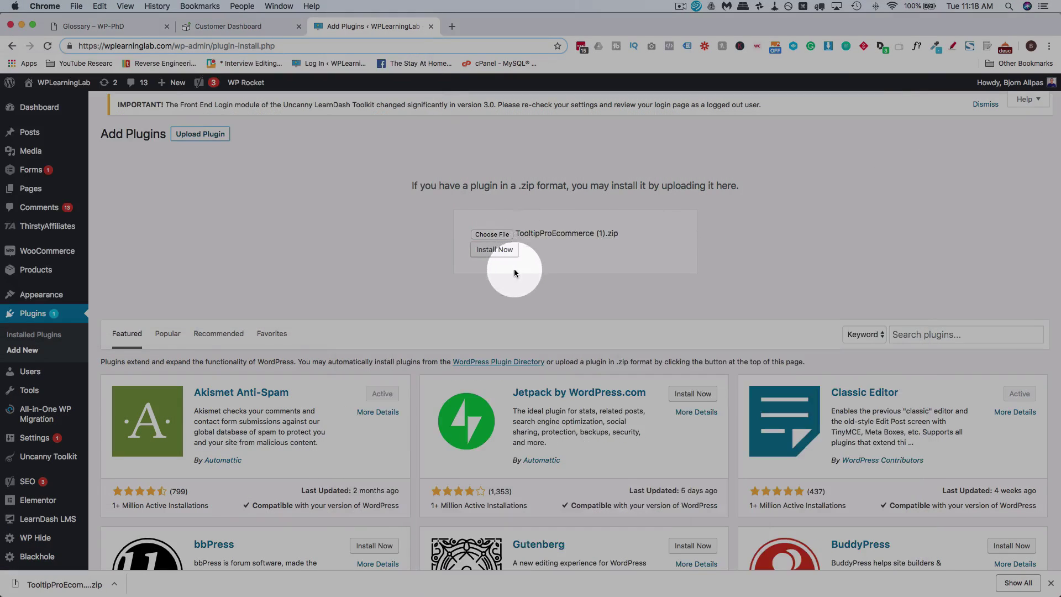
Step: Install the loaded TooltipProEcommerce (1).zip plugin on the WPLearningLab site and activate it
{"action": "left_click", "coordinate": [495, 250]}
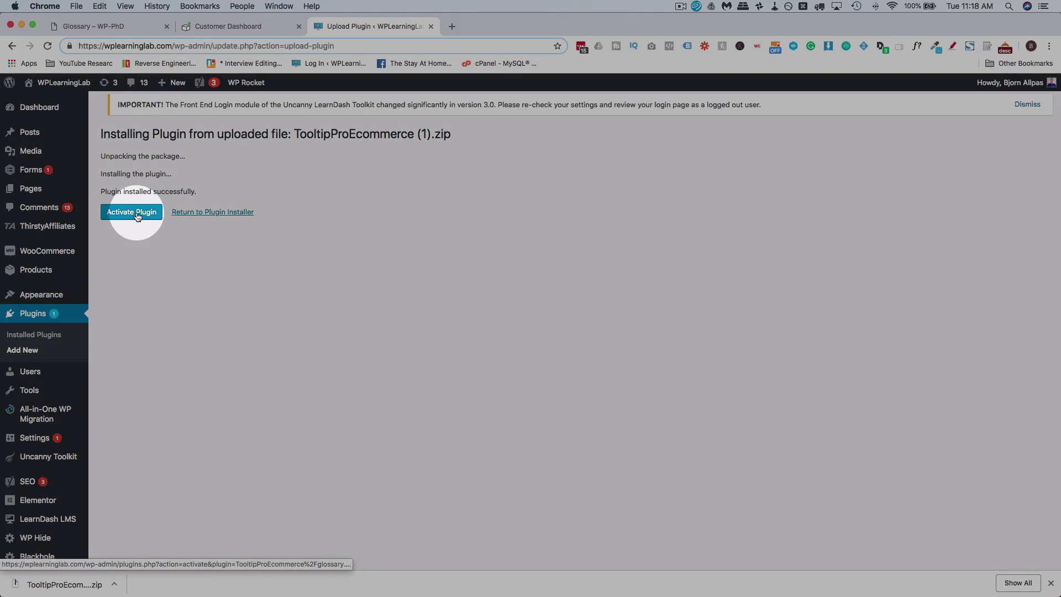
{"action": "left_click", "coordinate": [136, 215]}
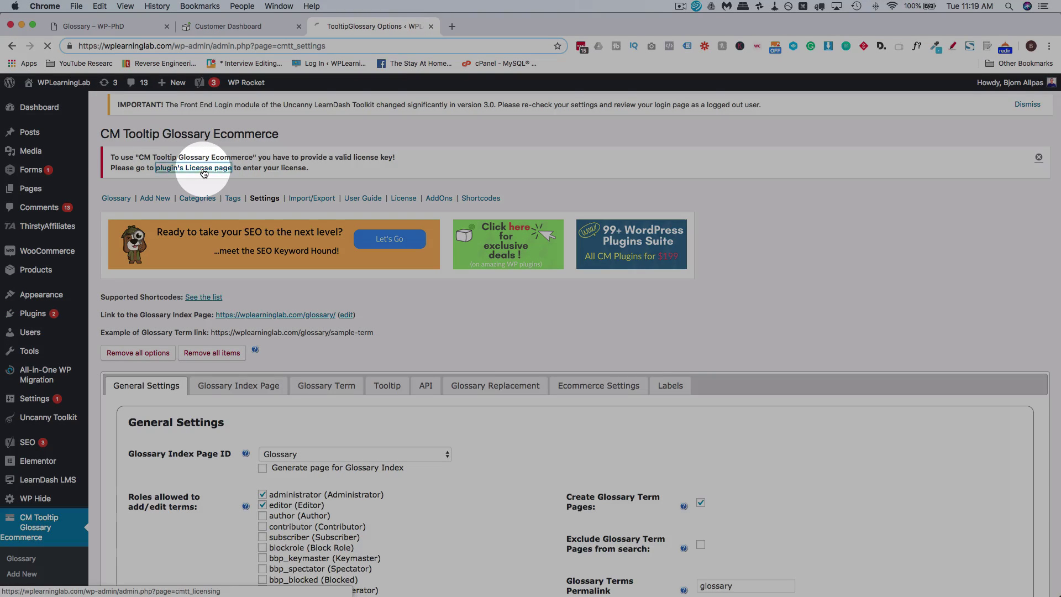
Step: Open the plugin's License page, paste the license key for CM Tooltip Glossary Ecommerce, and activate the license
{"action": "left_click", "coordinate": [204, 168]}
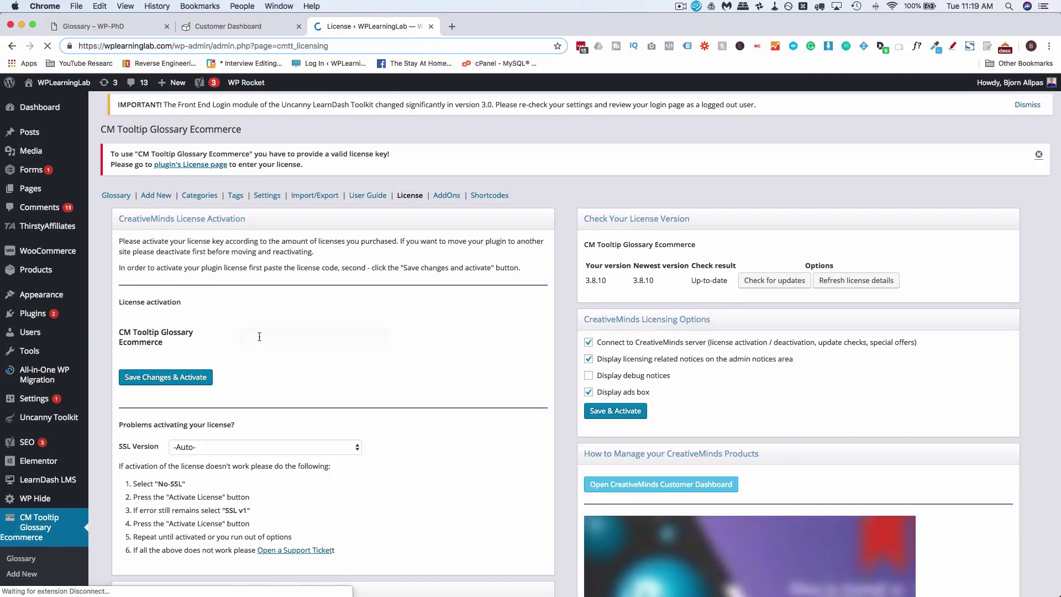
{"action": "left_click", "coordinate": [259, 337]}
{"action": "key", "text": "super+v"}
{"action": "key", "text": "Tab"}
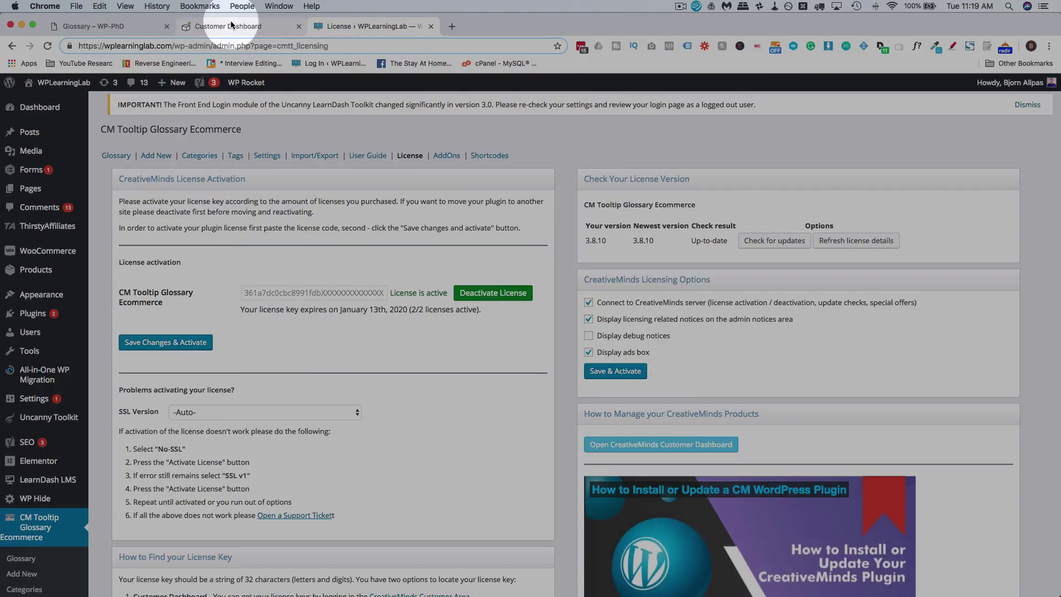
Step: Show the Tooltip Glossary license key in the CreativeMinds customer dashboard and review the WordPress License page's instructions for finding it
{"action": "left_click", "coordinate": [237, 26]}
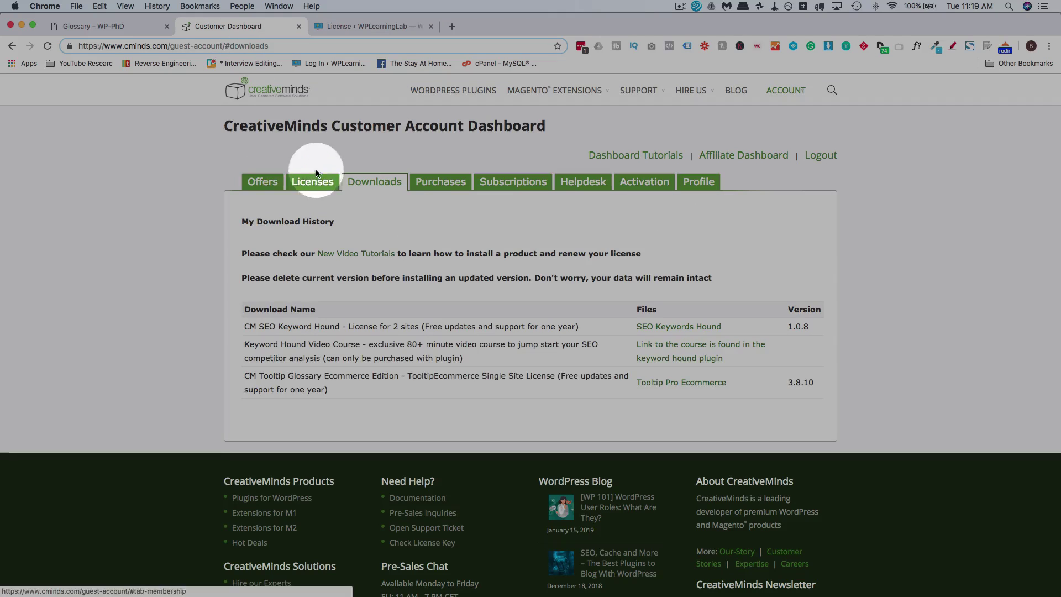
{"action": "left_click", "coordinate": [308, 182]}
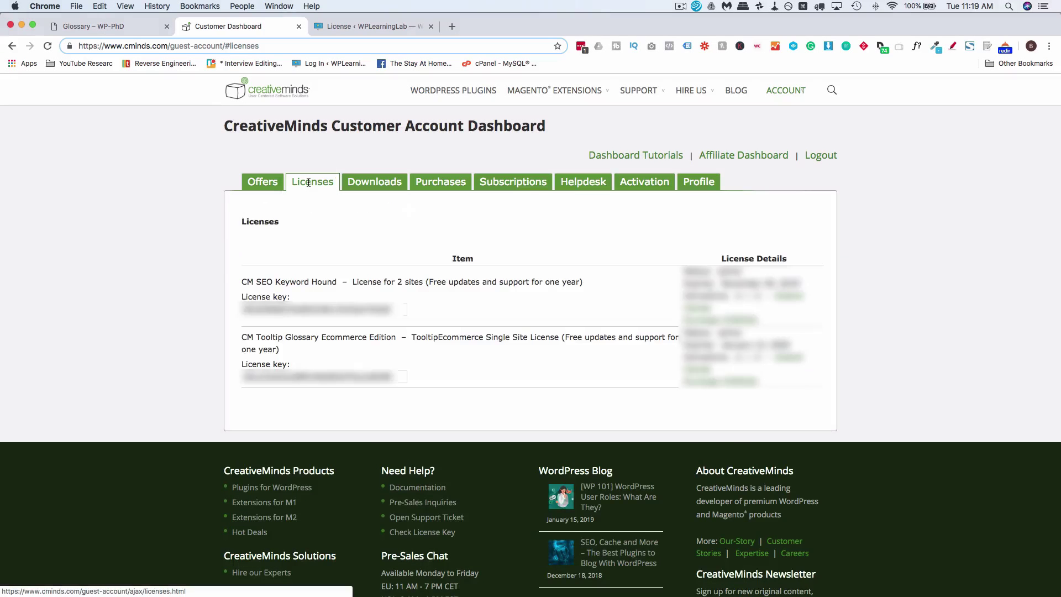
{"action": "left_click", "coordinate": [291, 375]}
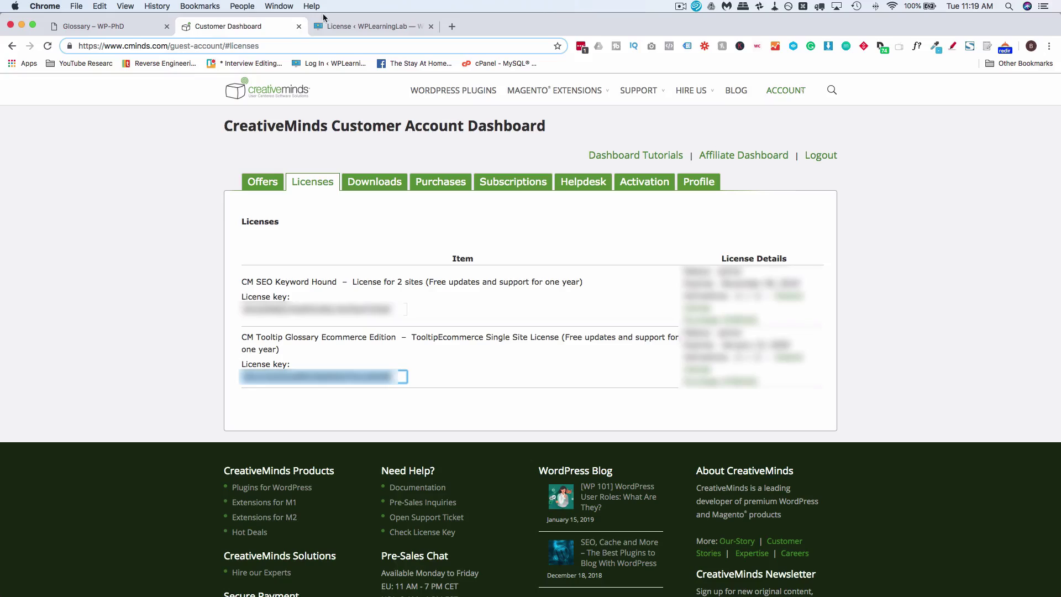
{"action": "left_click", "coordinate": [331, 25]}
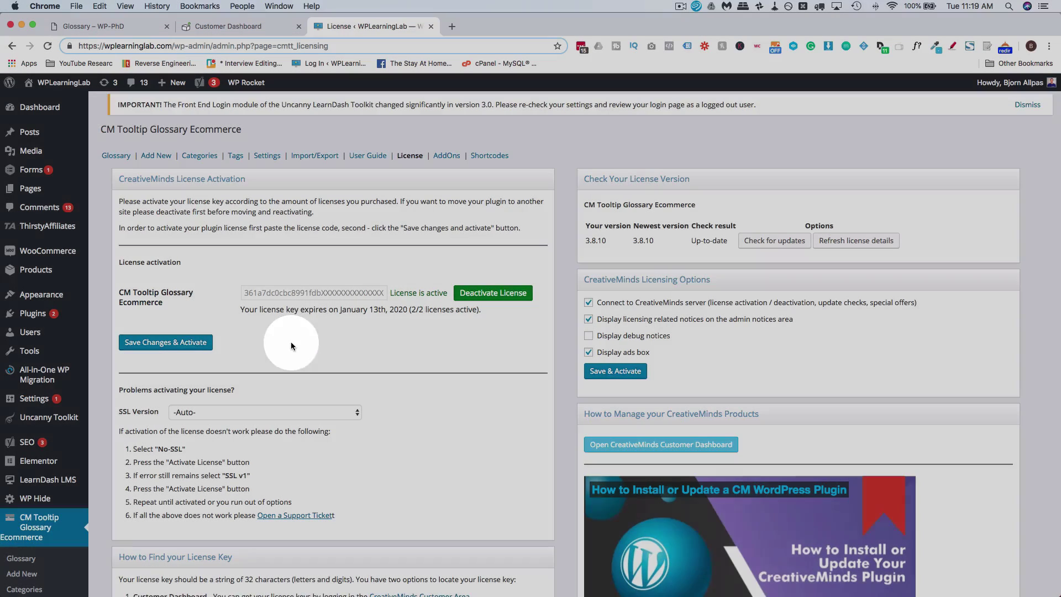
{"action": "scroll", "coordinate": [291, 345], "scroll_direction": "down", "scroll_amount": 2}
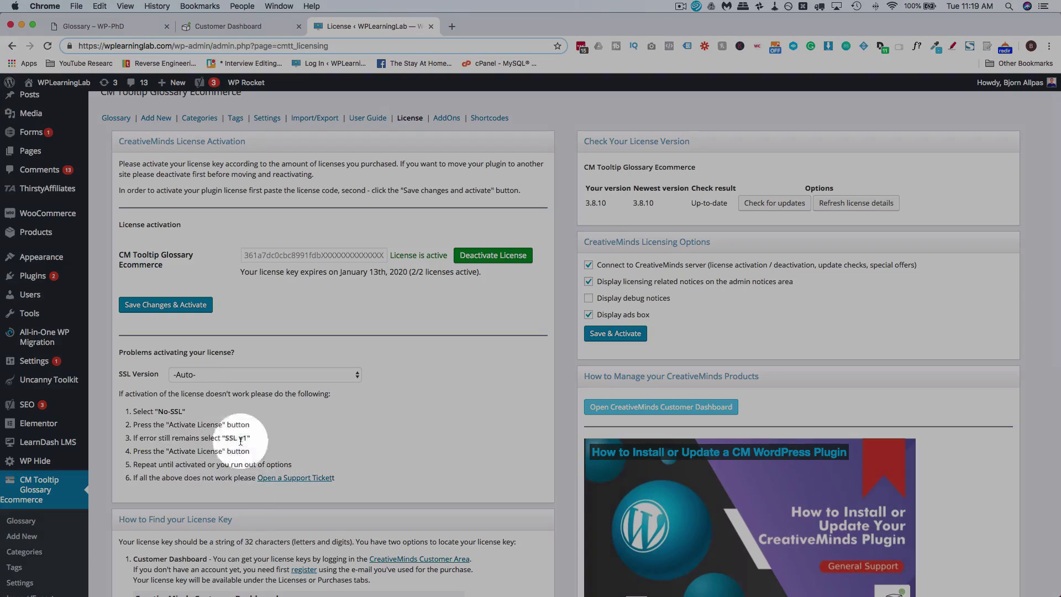
{"action": "scroll", "coordinate": [378, 328], "scroll_direction": "down", "scroll_amount": 10}
{"action": "scroll", "coordinate": [378, 328], "scroll_direction": "down", "scroll_amount": 3}
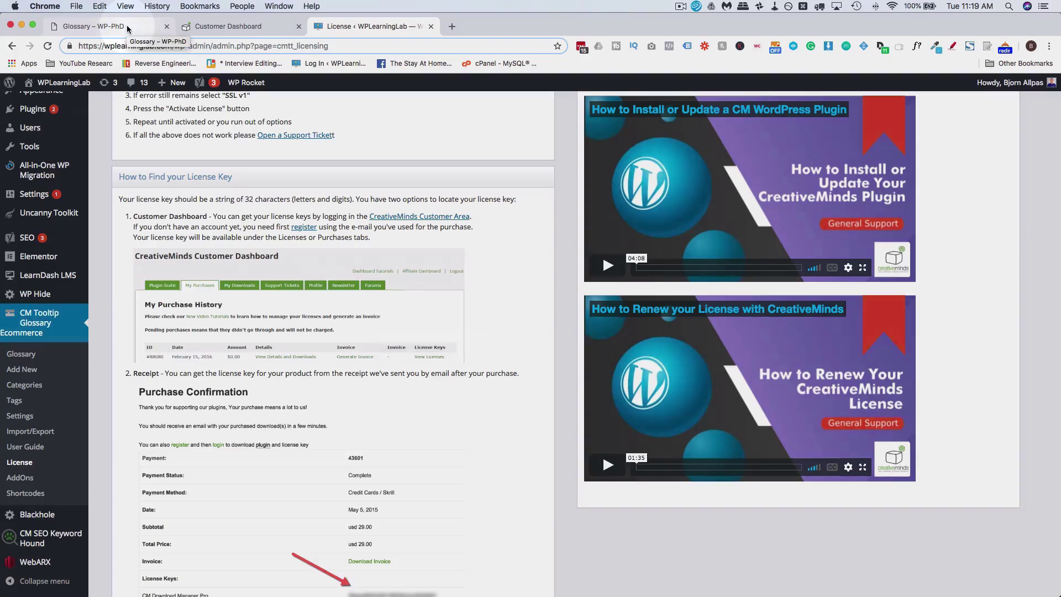
Step: Move the WPLearningLab License page out into its own browser window and return to the WP-PhD Glossary page
{"action": "left_click", "coordinate": [127, 26]}
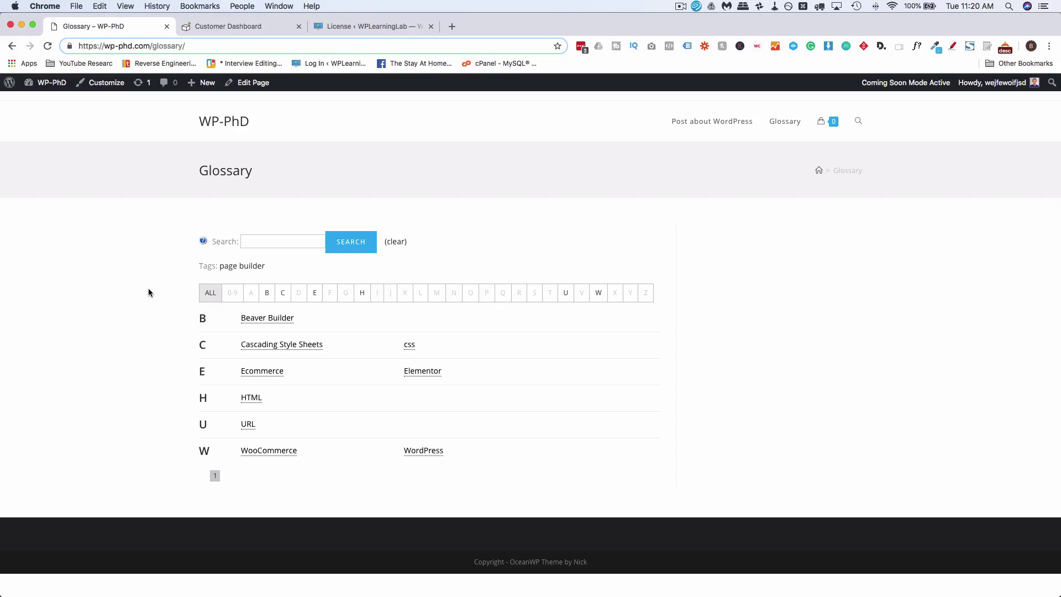
{"action": "left_click", "coordinate": [365, 26]}
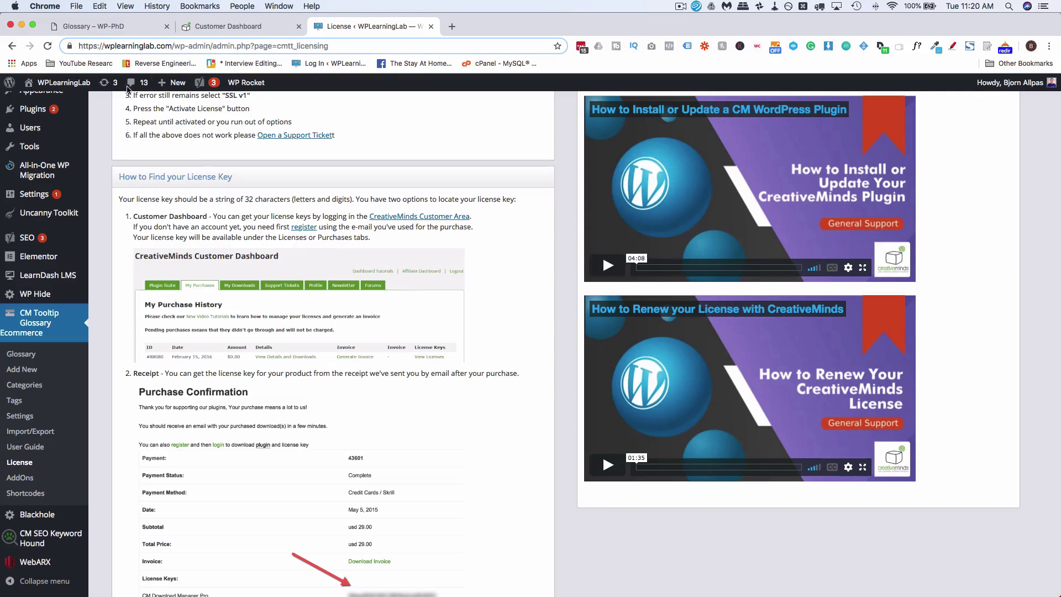
{"action": "left_click", "coordinate": [100, 27]}
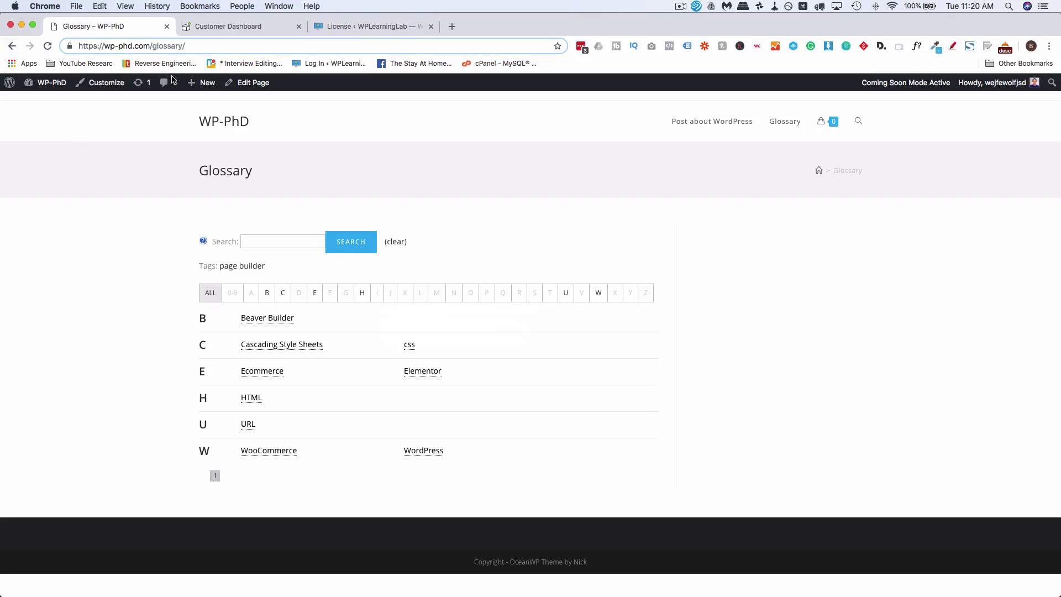
{"action": "left_click_drag", "start_coordinate": [365, 27], "coordinate": [499, 305]}
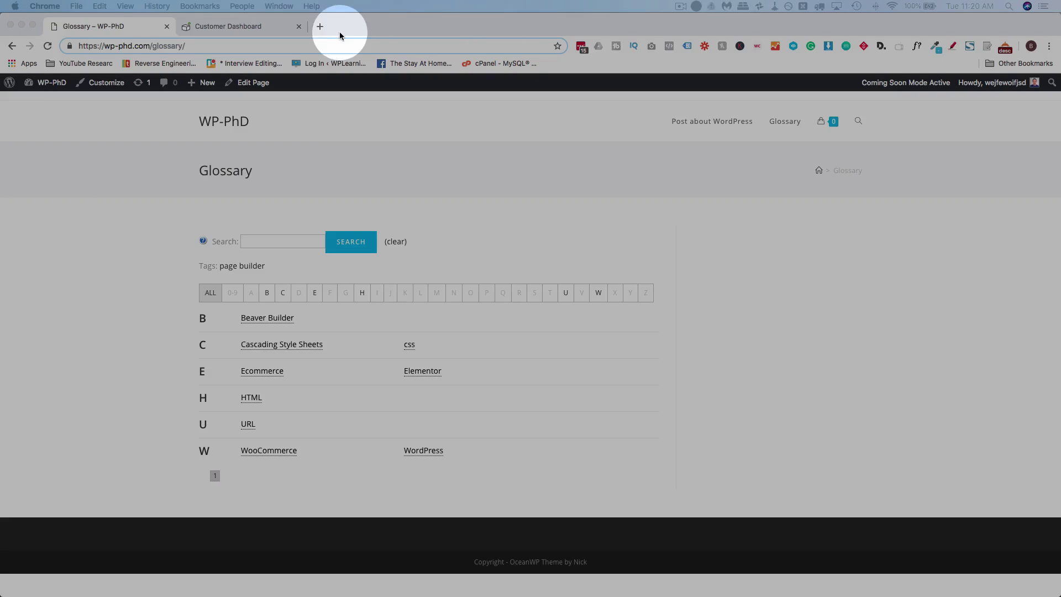
{"action": "left_click", "coordinate": [277, 34]}
Step: Open the WP-PhD WordPress dashboard and go to the CM Tooltip Glossary Ecommerce settings
{"action": "left_click", "coordinate": [44, 99]}
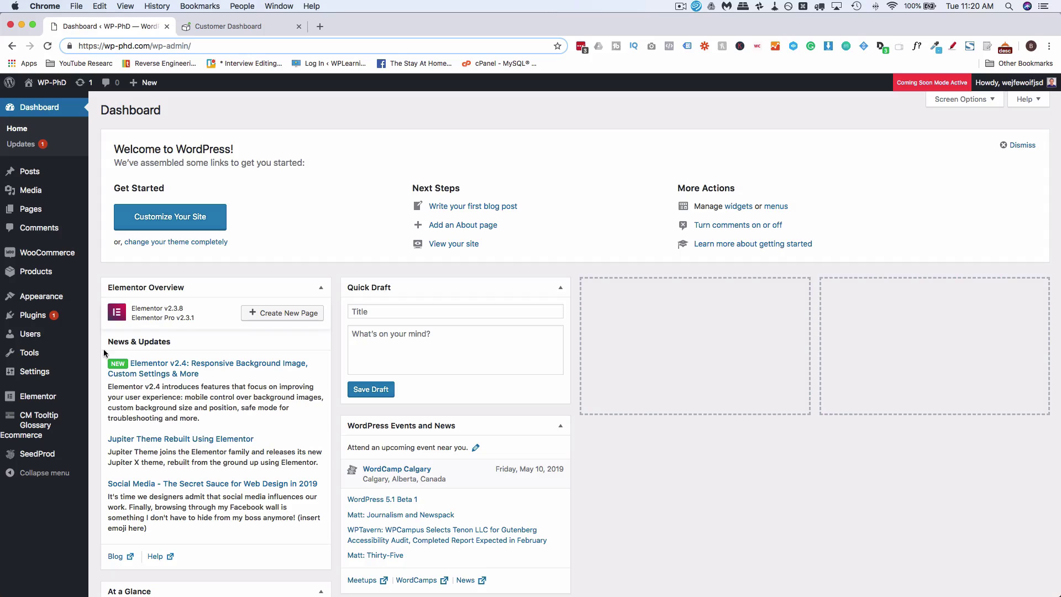
{"action": "mouse_move", "coordinate": [40, 432]}
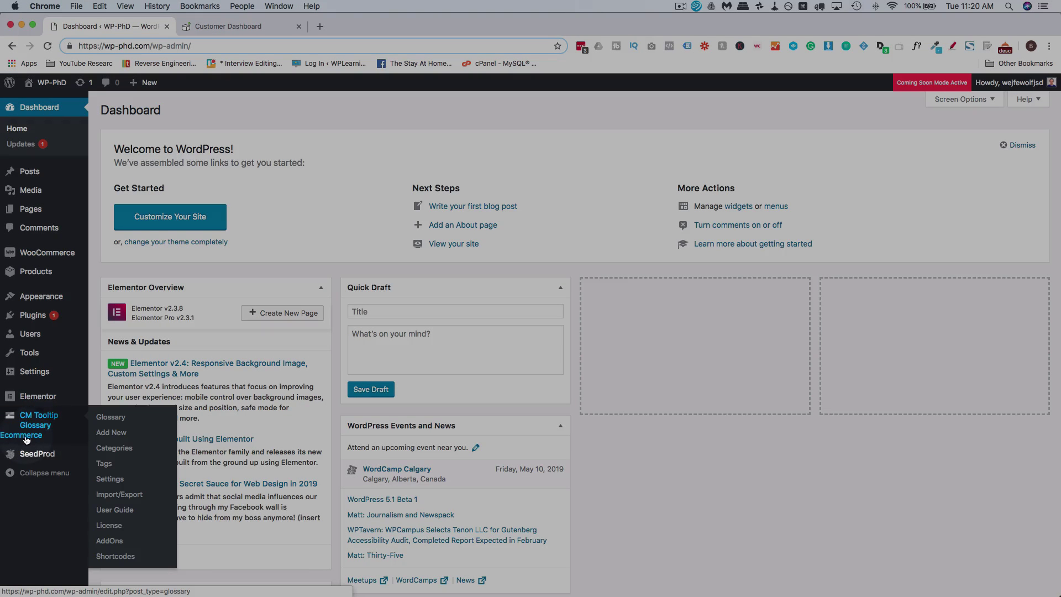
{"action": "left_click", "coordinate": [112, 479]}
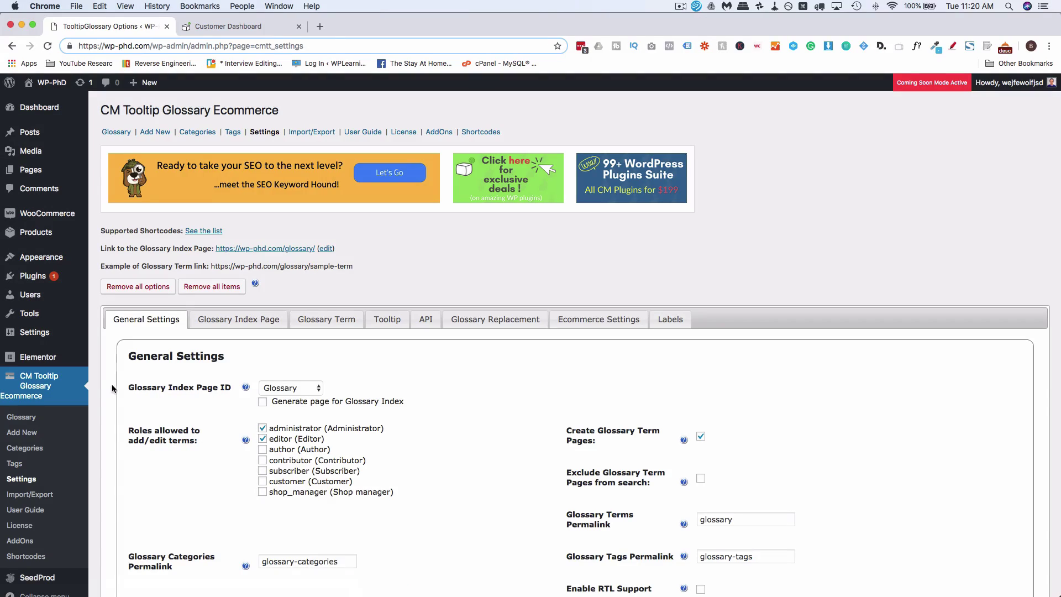
Step: Look through the General Settings down to term highlighting and read the help for the ACF field types that remove WP functions
{"action": "scroll", "coordinate": [121, 381], "scroll_direction": "down", "scroll_amount": 5}
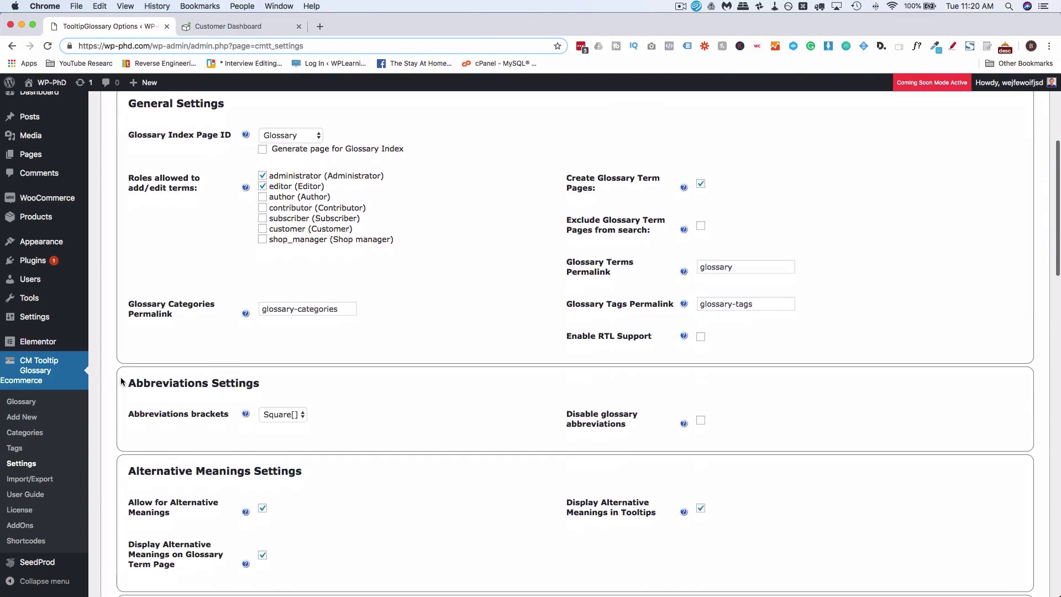
{"action": "scroll", "coordinate": [122, 382], "scroll_direction": "down", "scroll_amount": 7}
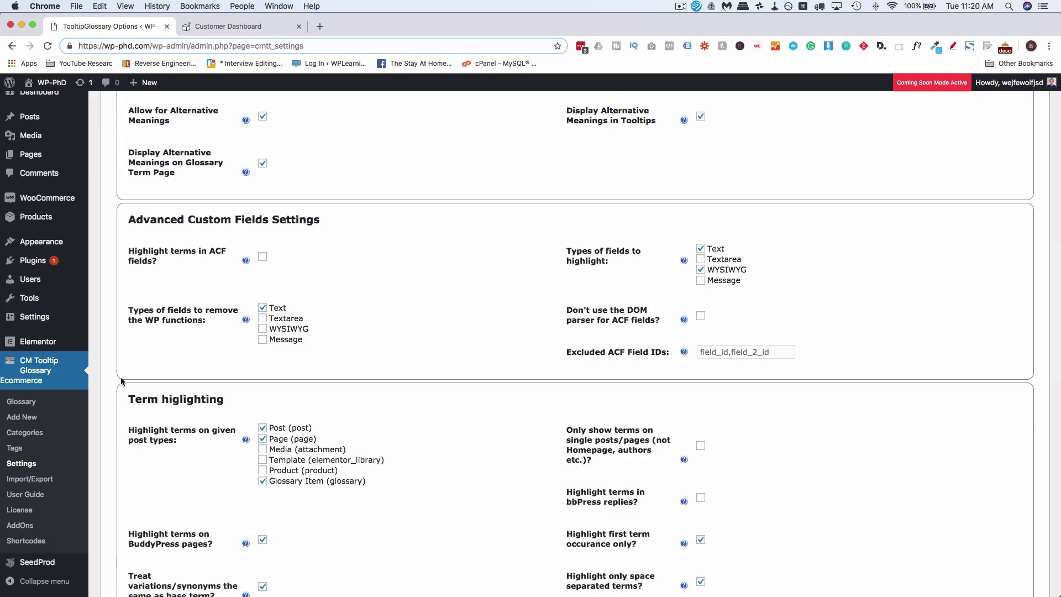
{"action": "scroll", "coordinate": [121, 377], "scroll_direction": "down", "scroll_amount": 1}
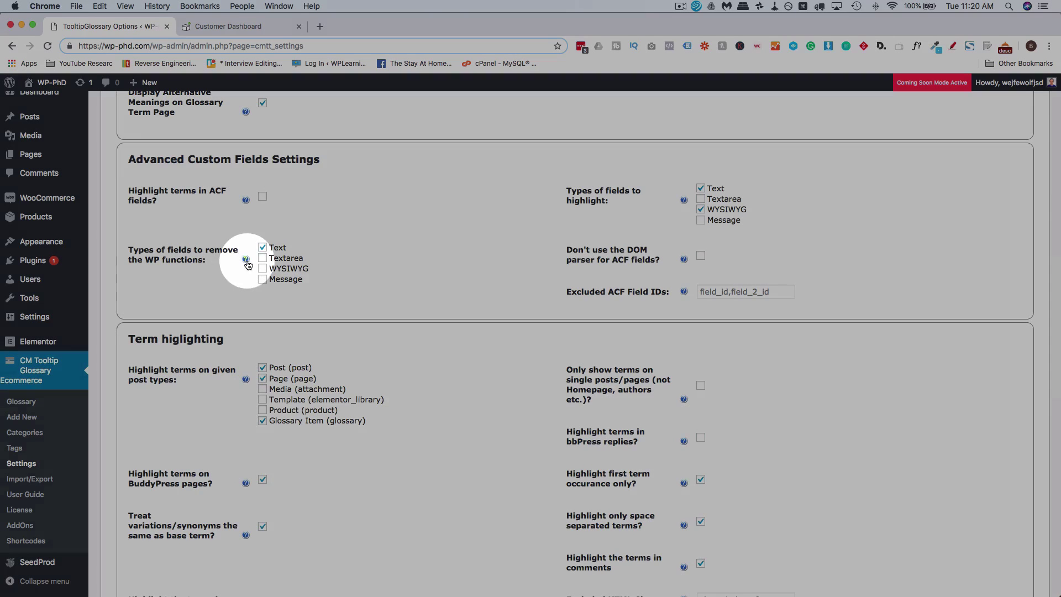
{"action": "mouse_move", "coordinate": [247, 265]}
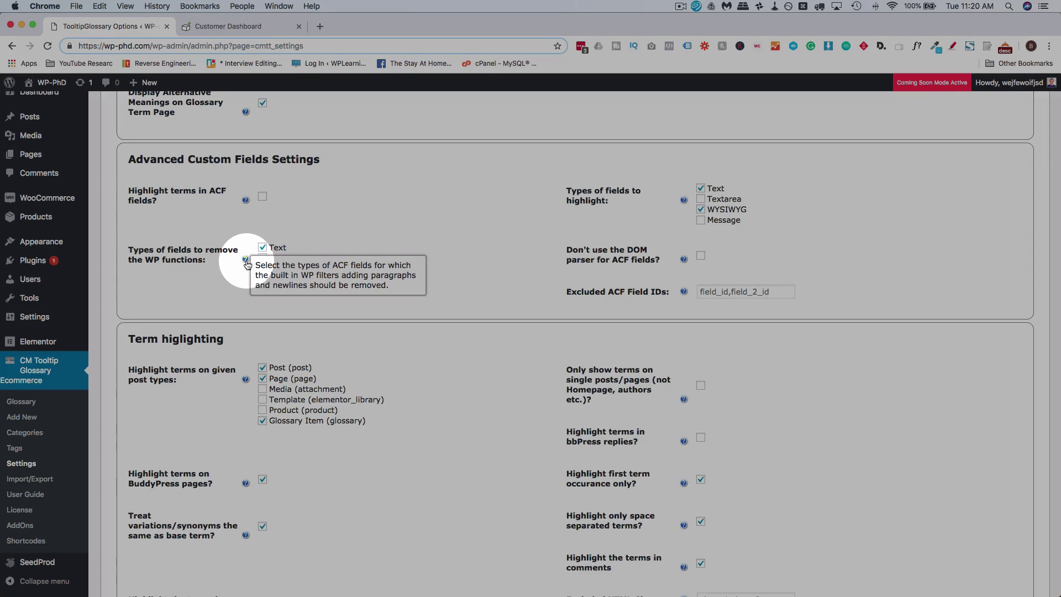
{"action": "scroll", "coordinate": [248, 265], "scroll_direction": "up", "scroll_amount": 1}
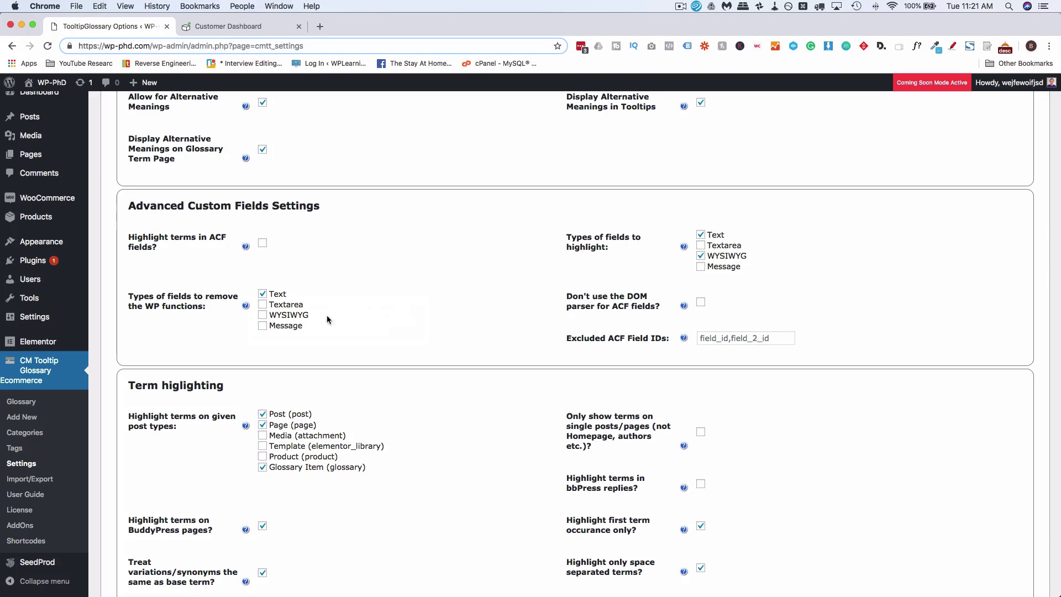
{"action": "scroll", "coordinate": [394, 329], "scroll_direction": "up", "scroll_amount": 10}
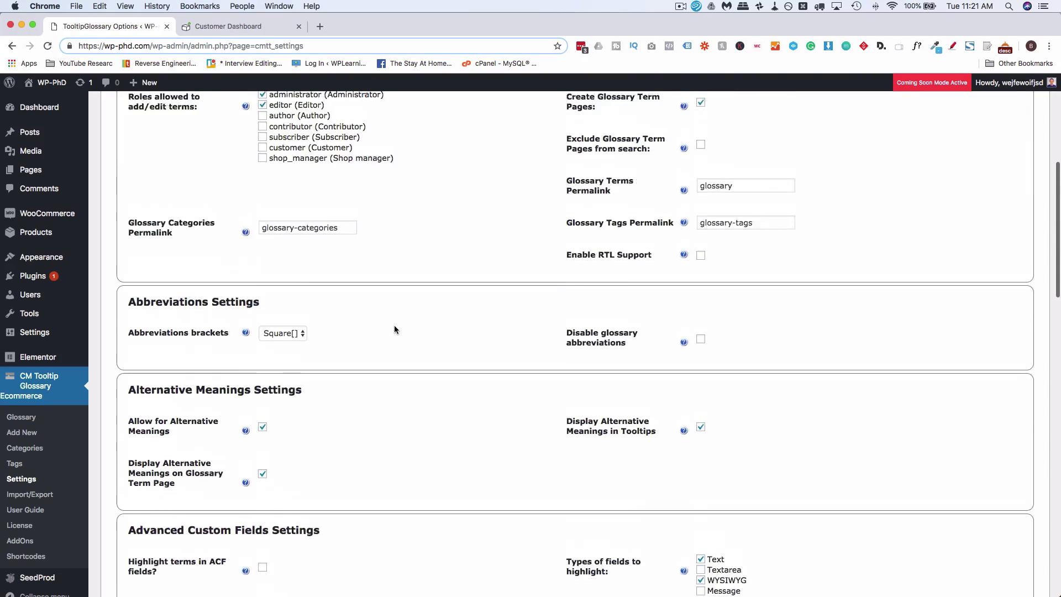
{"action": "scroll", "coordinate": [394, 330], "scroll_direction": "up", "scroll_amount": 1}
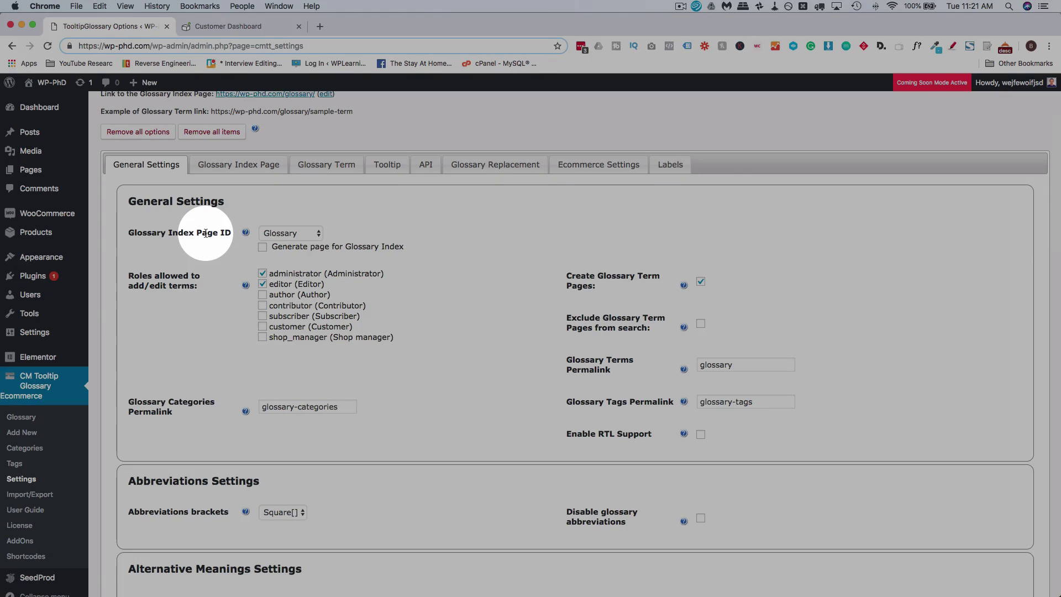
Step: Review the pages available for the Glossary Index Page ID, keeping Glossary, and look over the roles allowed to add or edit terms
{"action": "left_click", "coordinate": [310, 233]}
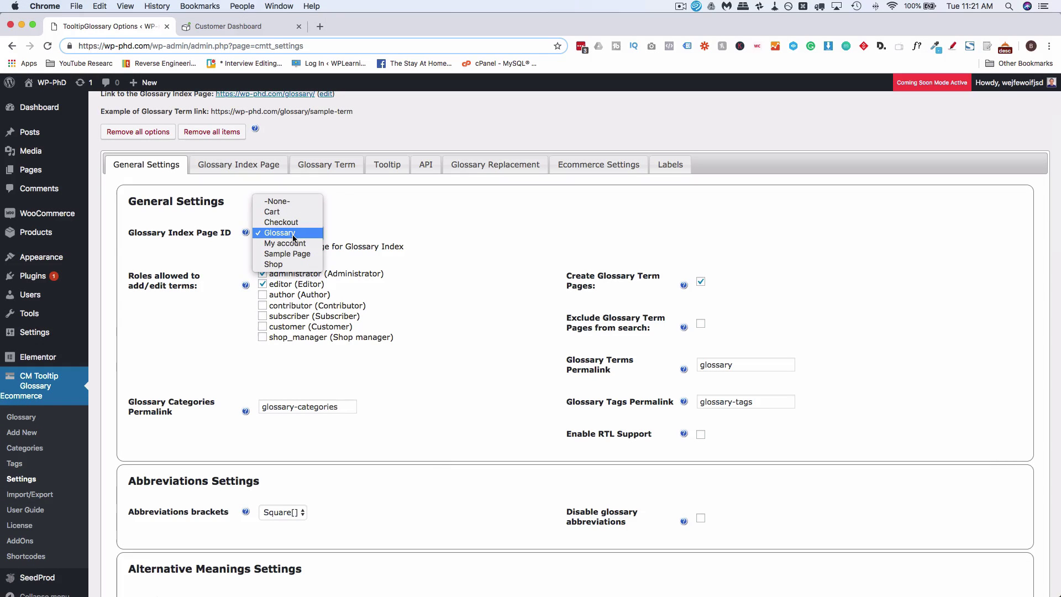
{"action": "left_click", "coordinate": [372, 226]}
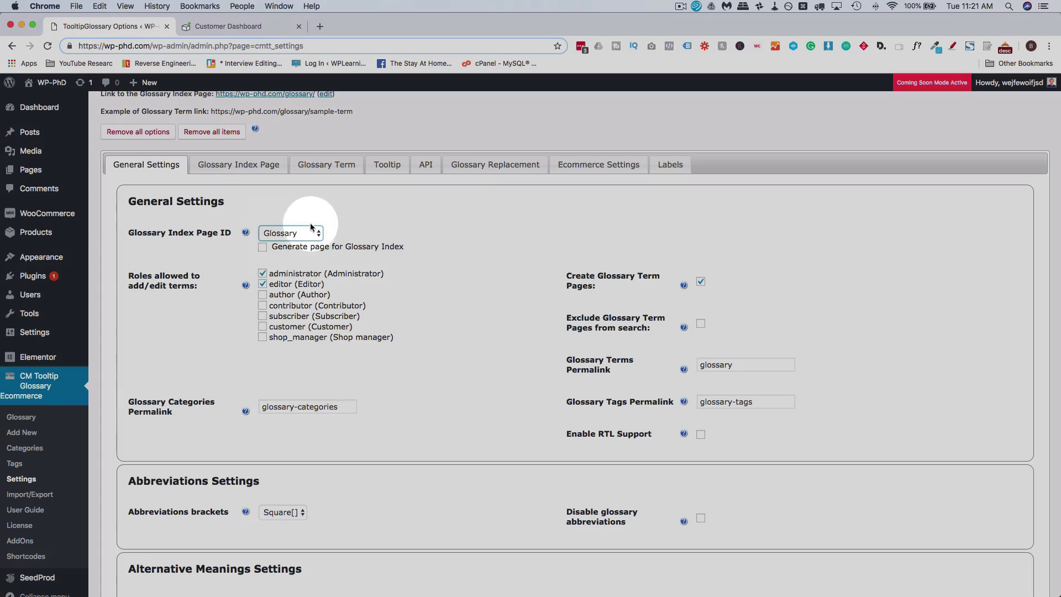
{"action": "scroll", "coordinate": [416, 227], "scroll_direction": "down", "scroll_amount": 2}
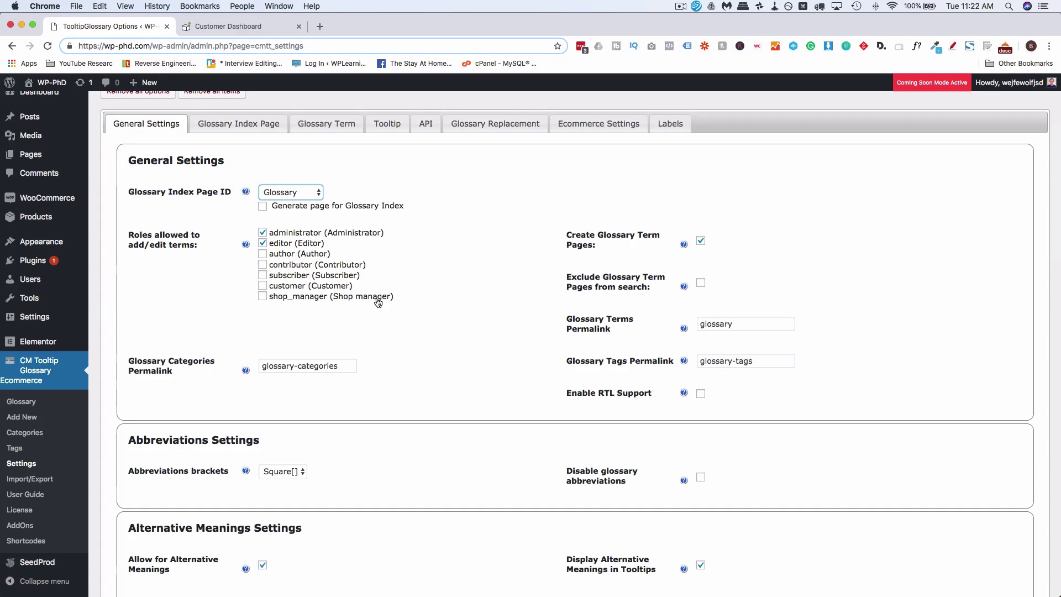
Step: Examine the permalink values for glossary terms, categories and tags in the General Settings
{"action": "scroll", "coordinate": [431, 302], "scroll_direction": "down", "scroll_amount": 2}
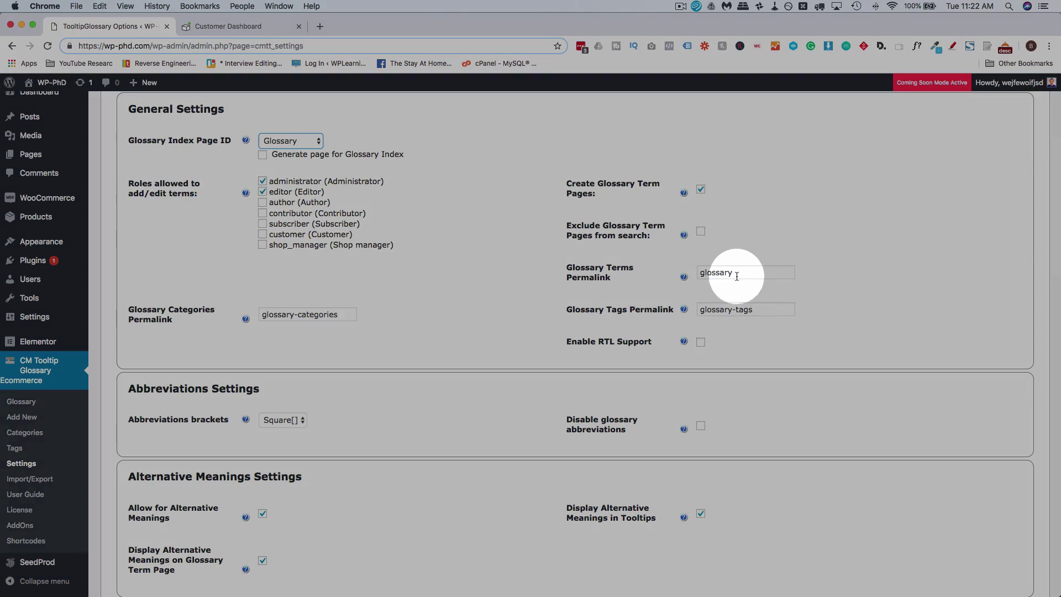
{"action": "double_click", "coordinate": [717, 273]}
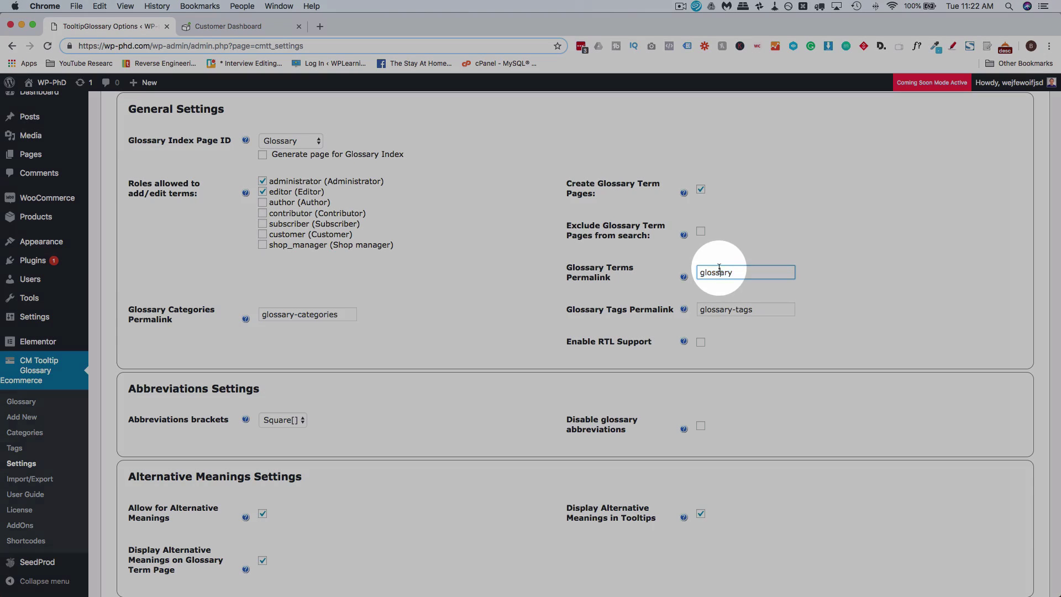
{"action": "double_click", "coordinate": [279, 314]}
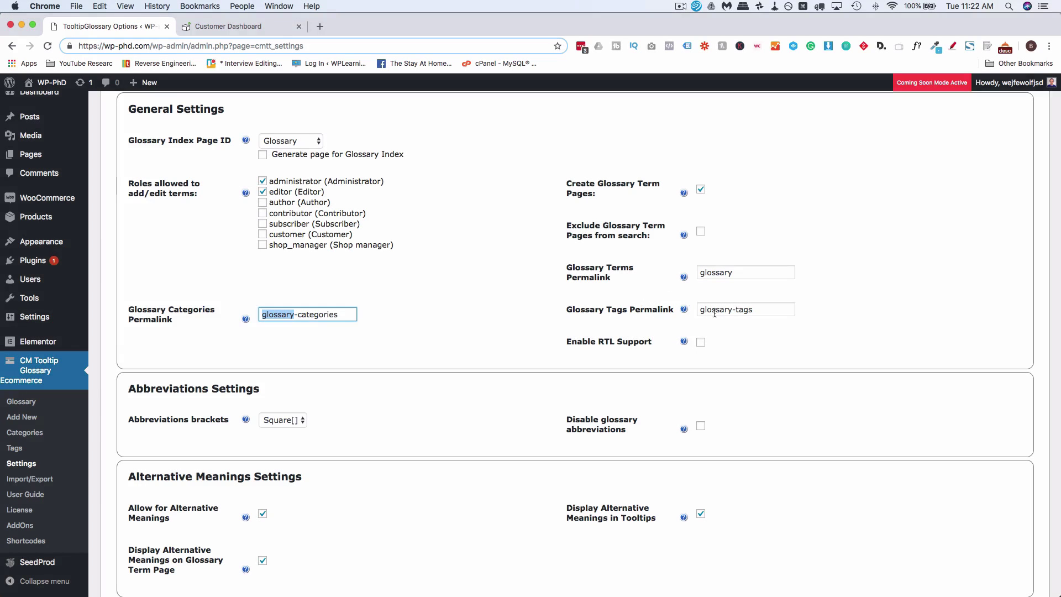
{"action": "double_click", "coordinate": [716, 310]}
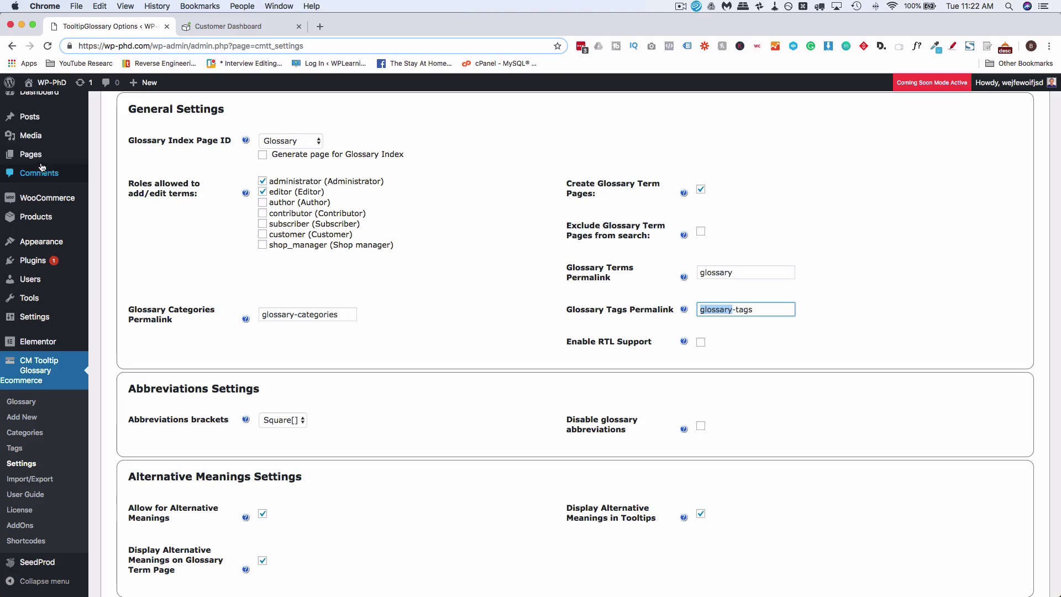
Step: Open the site's list of pages in a separate tab and inspect the Glossary page's title in Quick Edit, returning to the glossary settings
{"action": "mouse_move", "coordinate": [33, 154]}
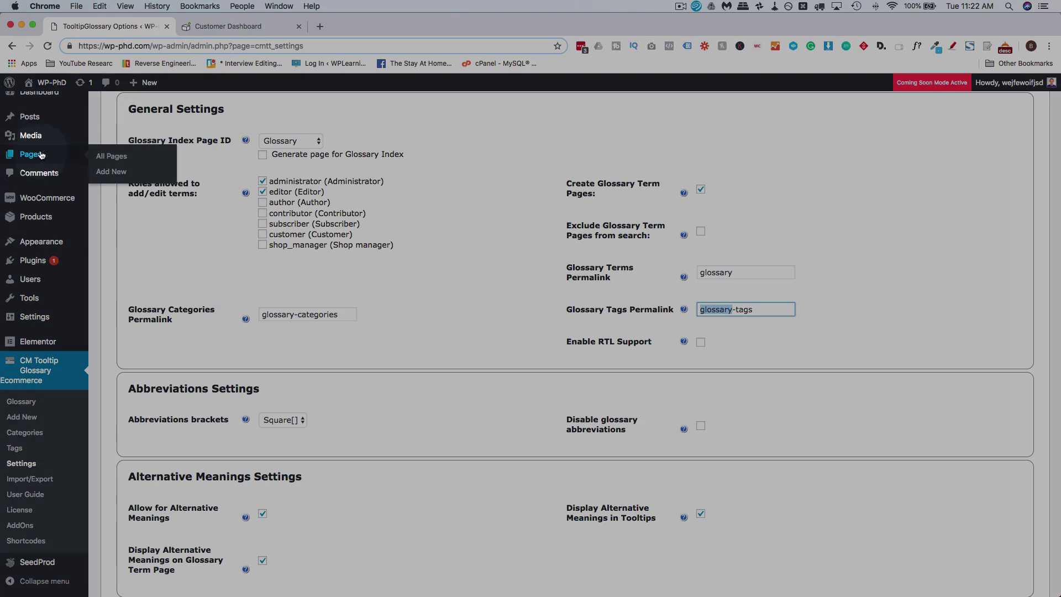
{"action": "left_click", "coordinate": [109, 157], "text": "super"}
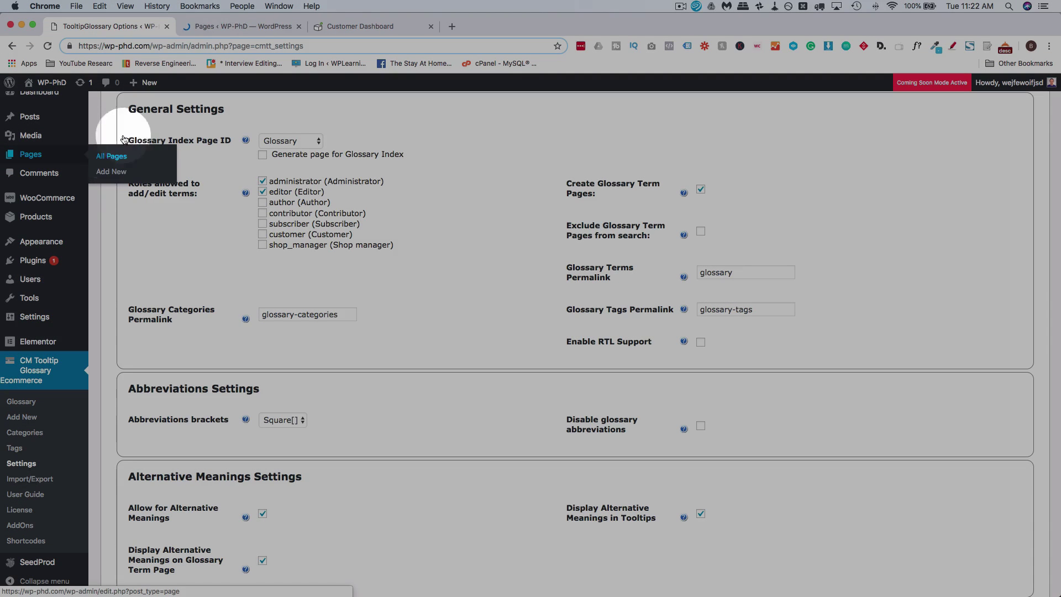
{"action": "left_click", "coordinate": [219, 29]}
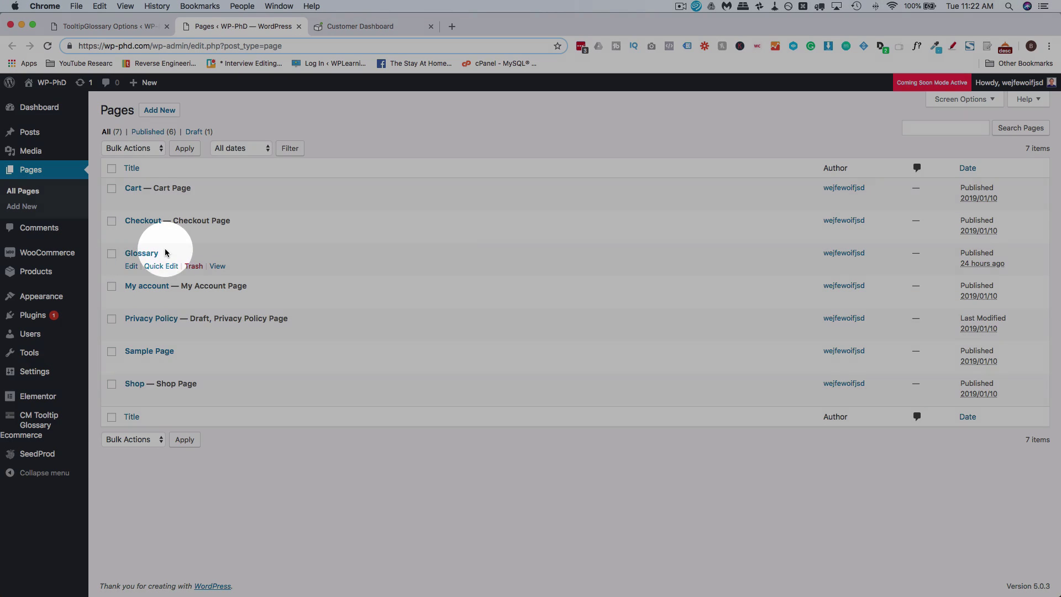
{"action": "left_click", "coordinate": [159, 266]}
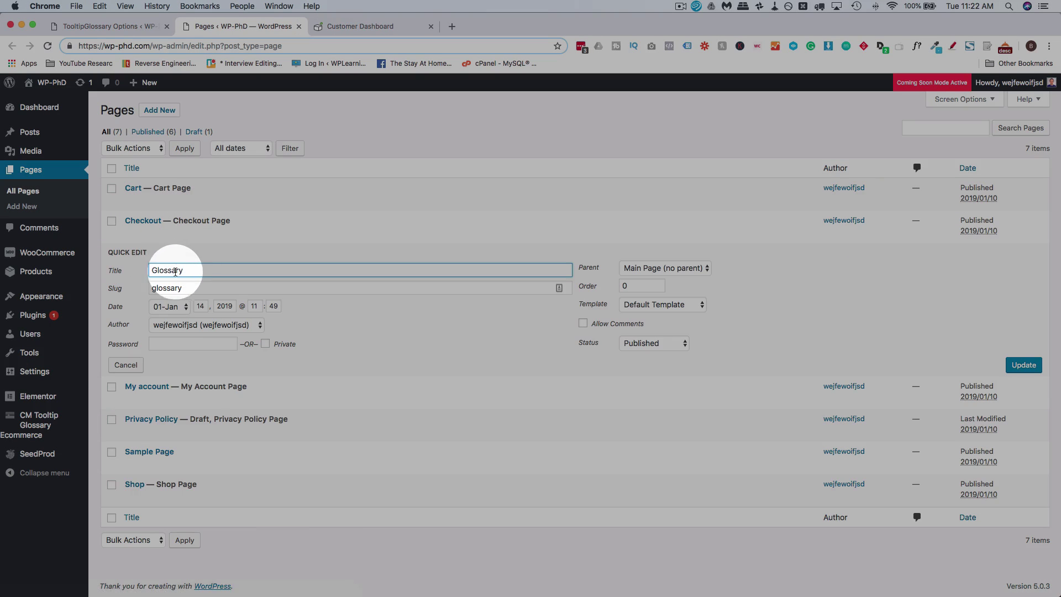
{"action": "double_click", "coordinate": [168, 270]}
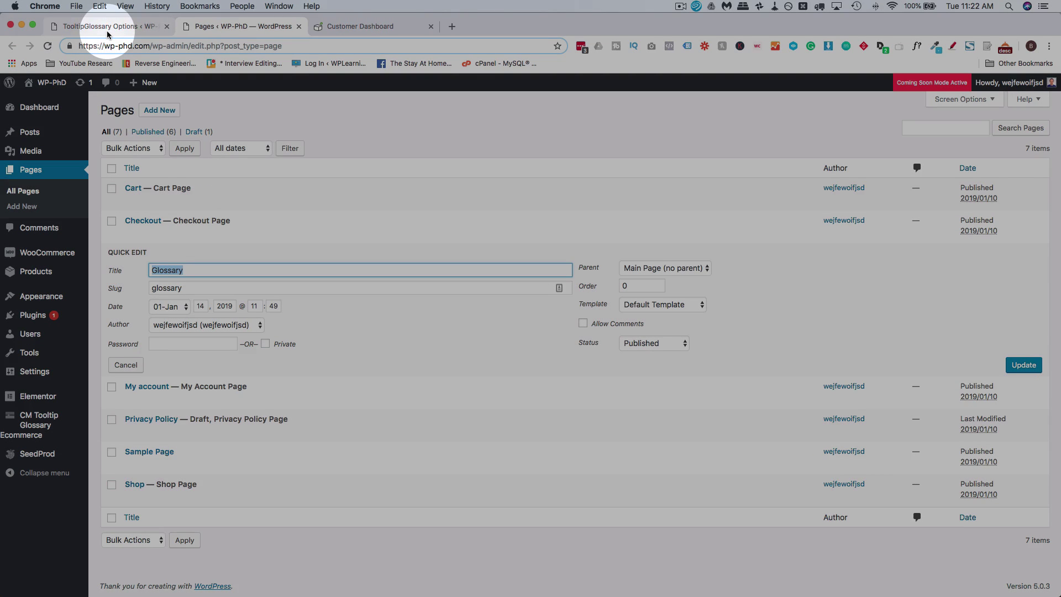
{"action": "left_click", "coordinate": [107, 35]}
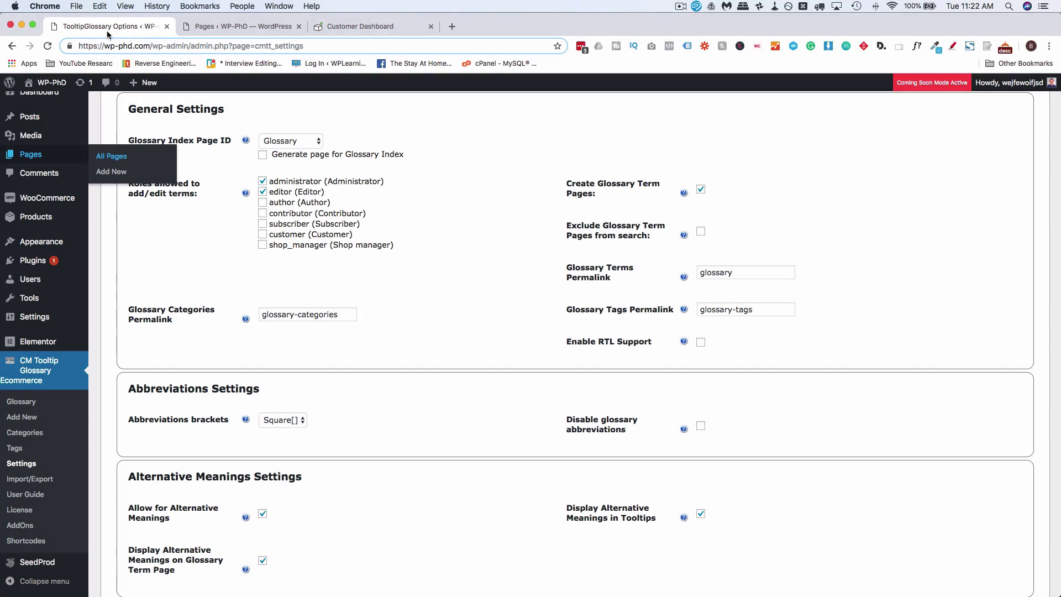
Step: Review the Alternative Meanings, Advanced Custom Fields and term highlighting settings, including the BuddyPress pages and bbPress replies options
{"action": "scroll", "coordinate": [382, 283], "scroll_direction": "down", "scroll_amount": 5}
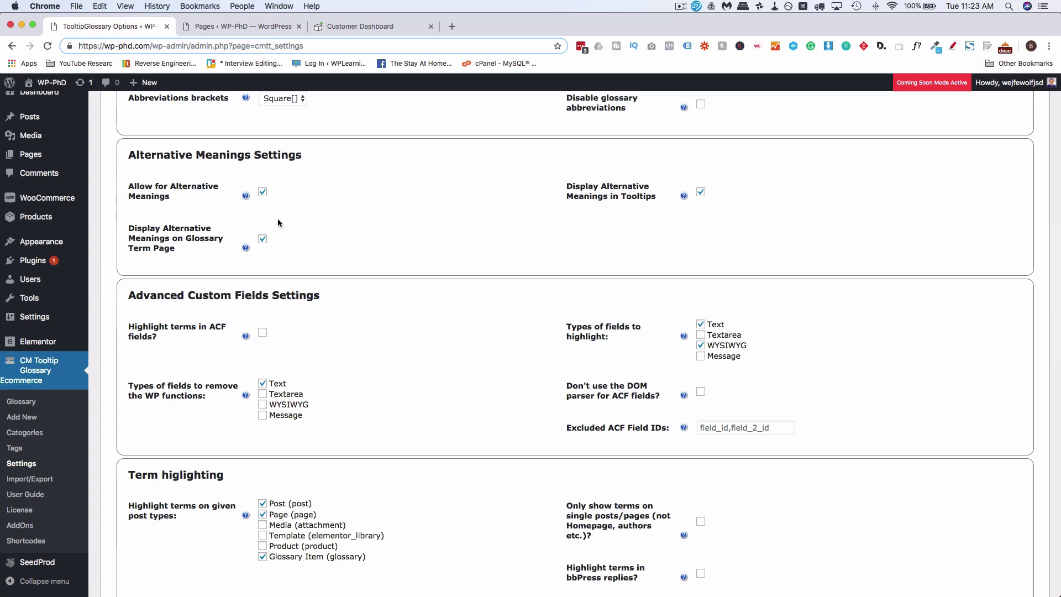
{"action": "scroll", "coordinate": [338, 247], "scroll_direction": "down", "scroll_amount": 5}
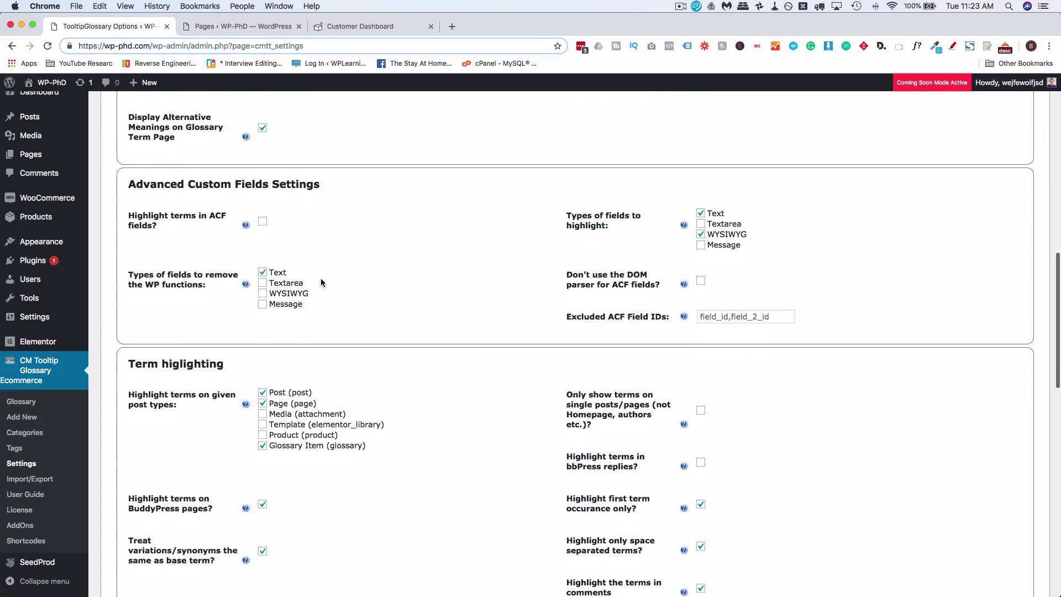
{"action": "scroll", "coordinate": [357, 286], "scroll_direction": "down", "scroll_amount": 5}
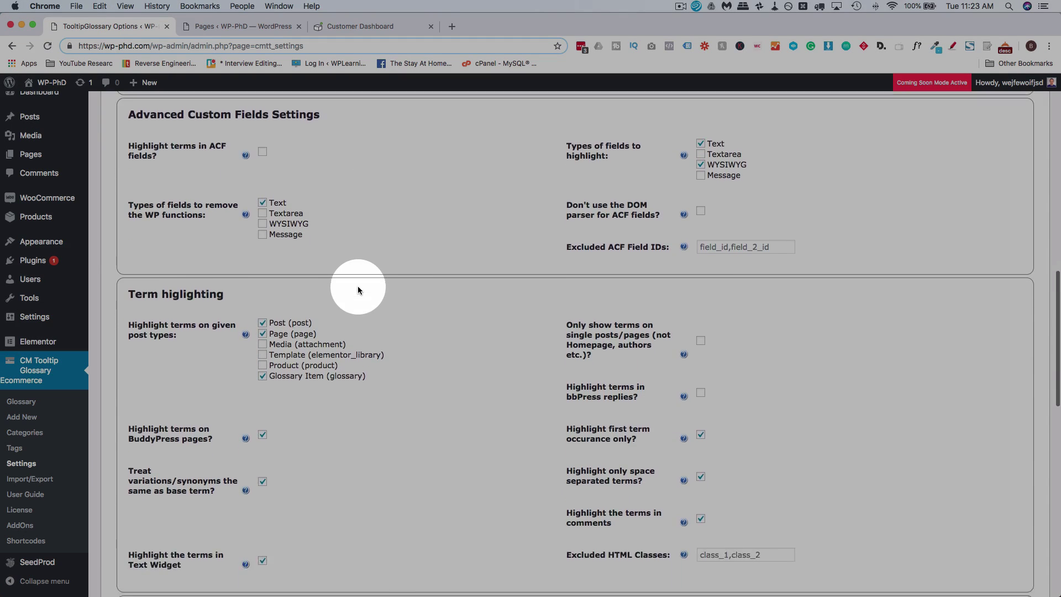
{"action": "scroll", "coordinate": [357, 287], "scroll_direction": "down", "scroll_amount": 2}
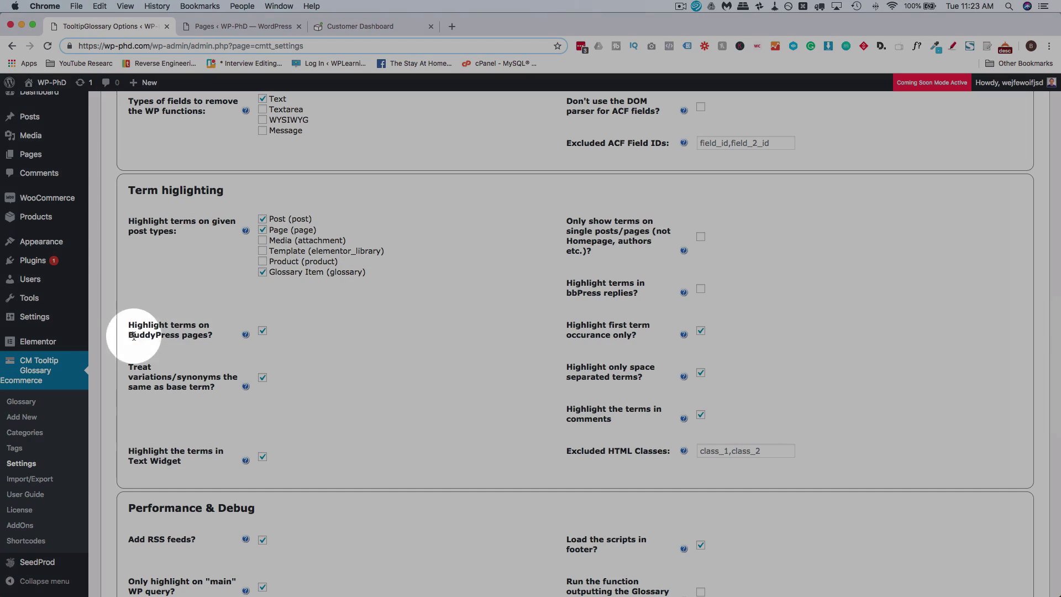
{"action": "left_click_drag", "start_coordinate": [135, 335], "coordinate": [210, 333]}
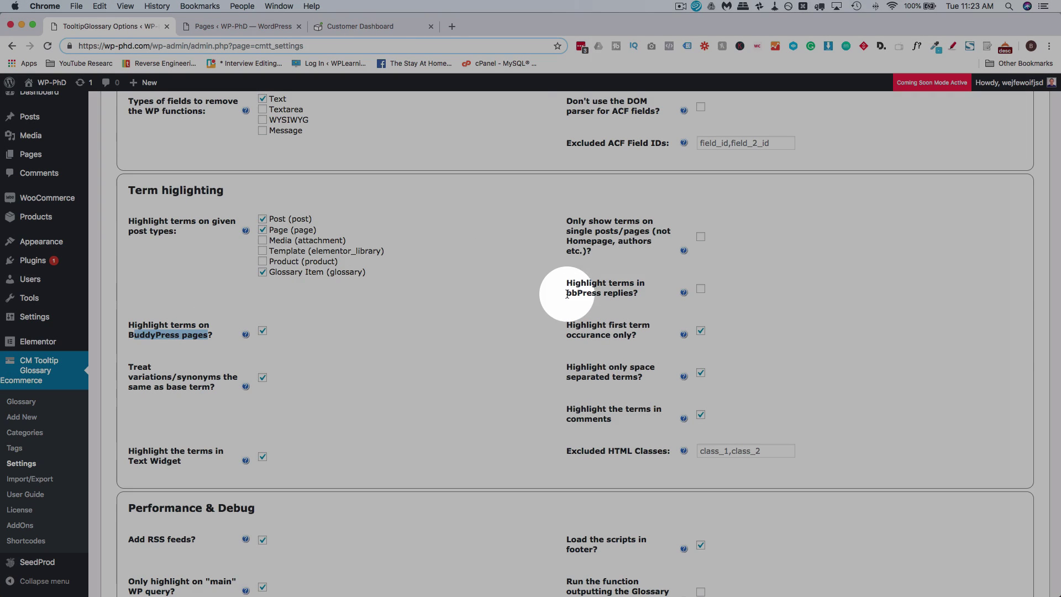
{"action": "left_click_drag", "start_coordinate": [566, 293], "coordinate": [637, 294]}
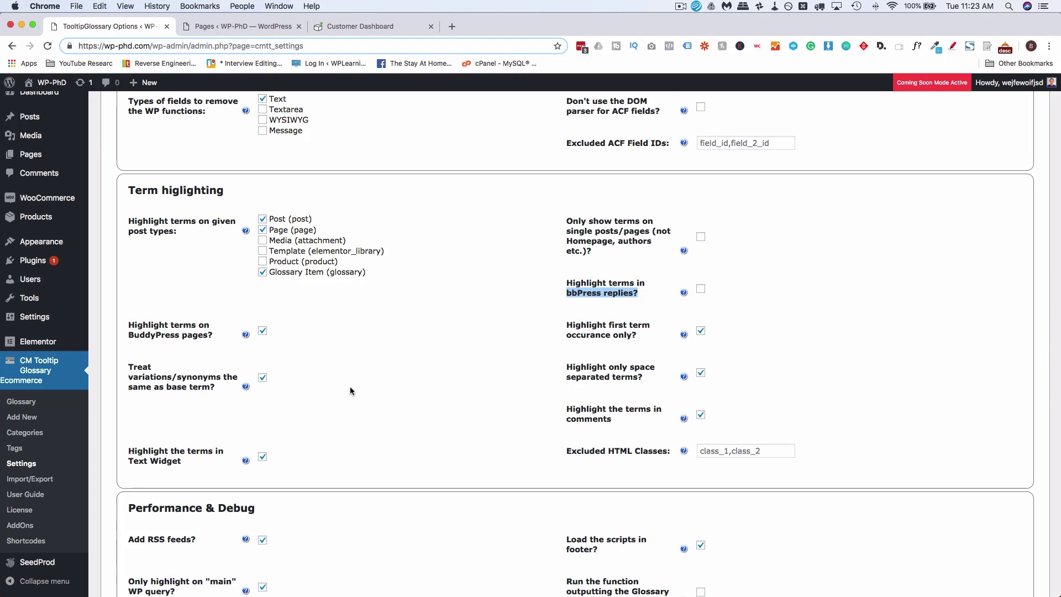
{"action": "left_click", "coordinate": [350, 387]}
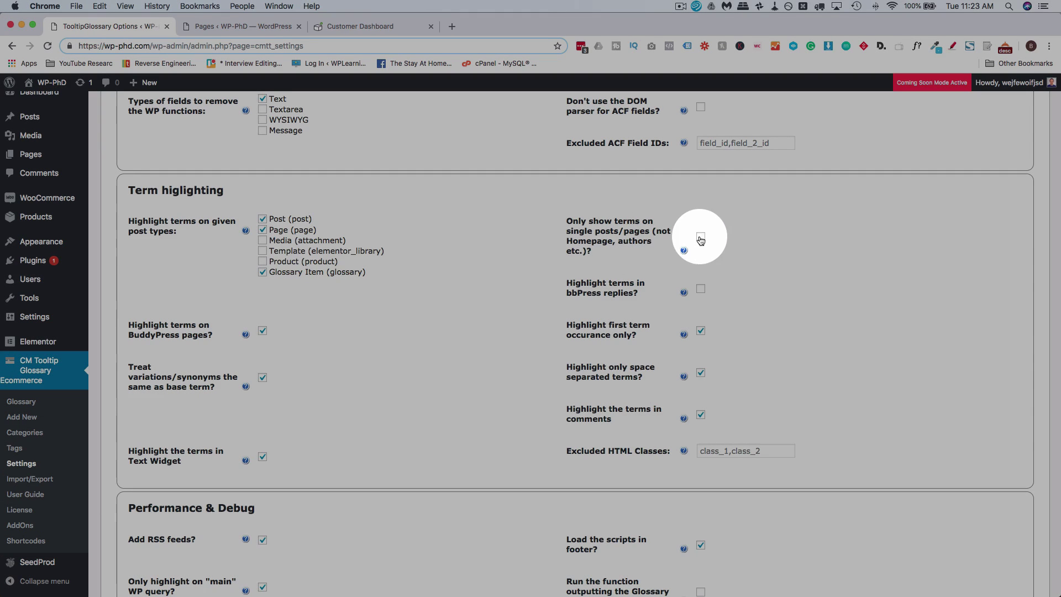
Step: Look through the remaining General Settings: Performance & Debug, Backup, Edit Screen Elements and Referrals
{"action": "scroll", "coordinate": [179, 226], "scroll_direction": "down", "scroll_amount": 5}
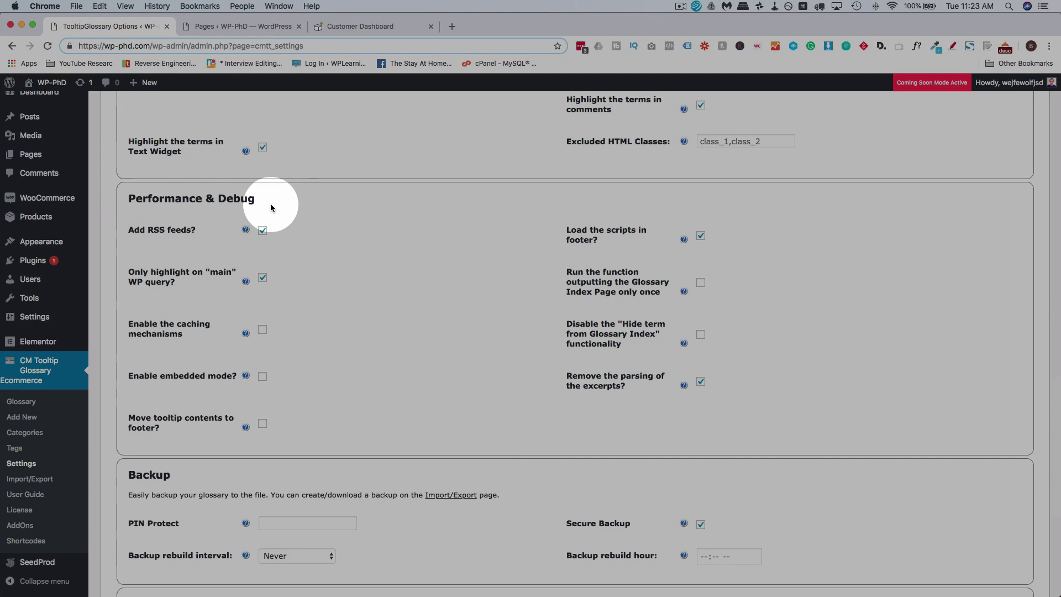
{"action": "scroll", "coordinate": [369, 303], "scroll_direction": "down", "scroll_amount": 5}
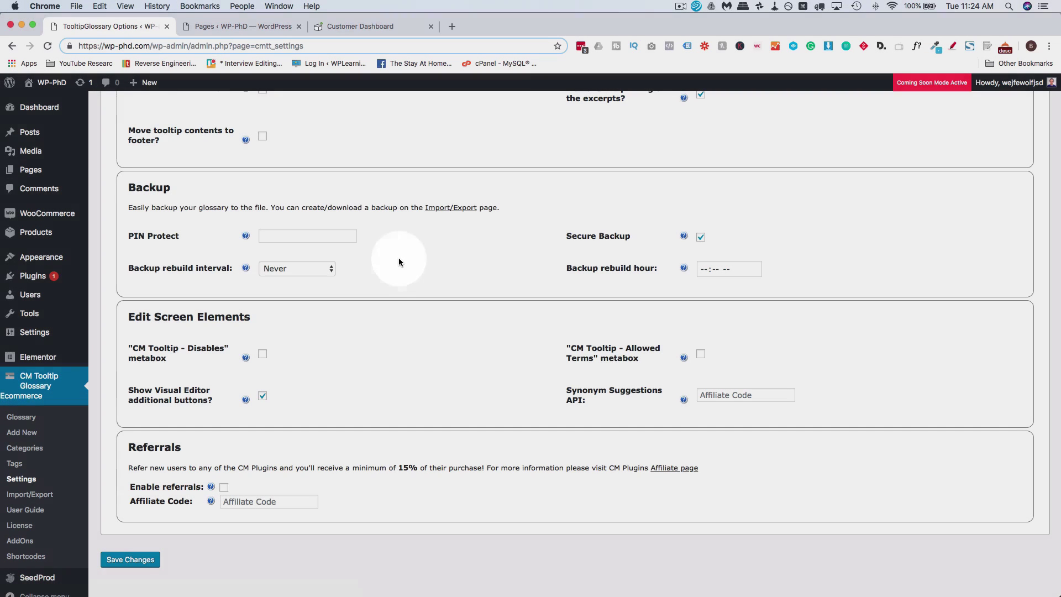
{"action": "scroll", "coordinate": [384, 385], "scroll_direction": "down", "scroll_amount": 2}
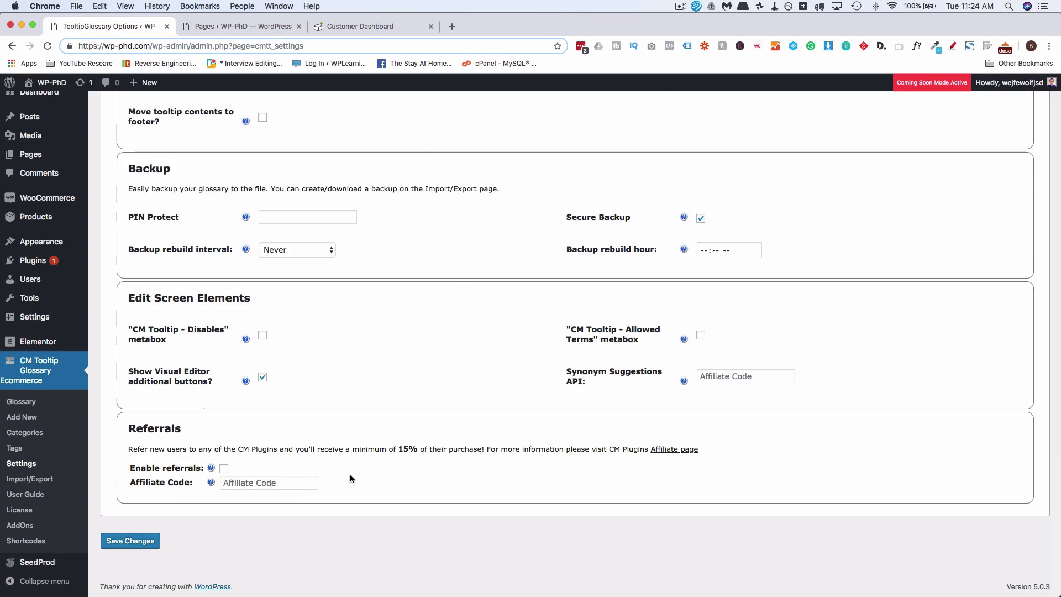
{"action": "scroll", "coordinate": [351, 479], "scroll_direction": "up", "scroll_amount": 20}
{"action": "scroll", "coordinate": [351, 478], "scroll_direction": "up", "scroll_amount": 1}
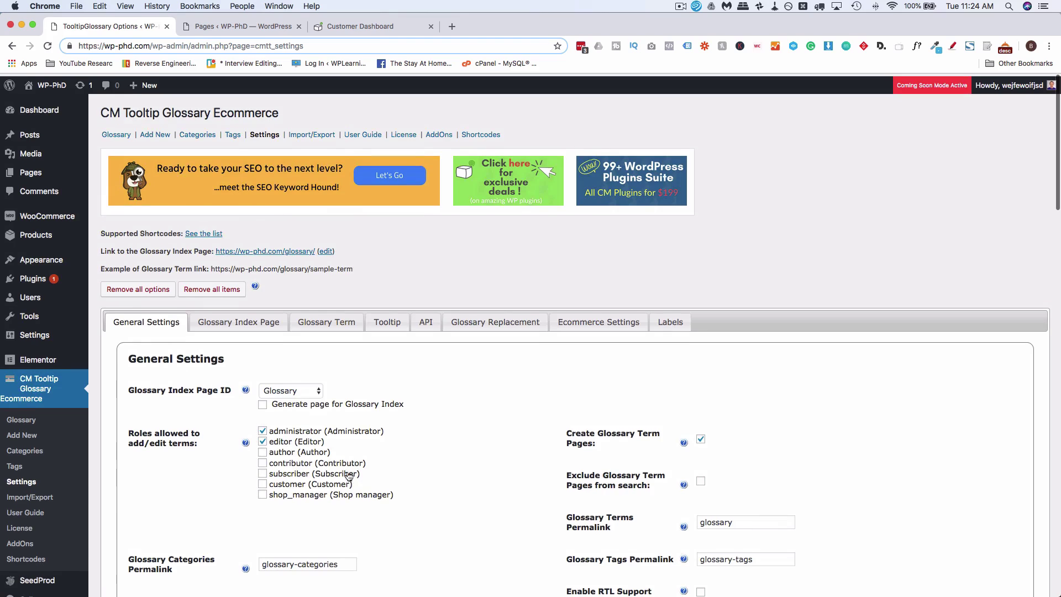
Step: Open the Glossary Index Page settings, and view the live Glossary page from the pages list after cancelling its Quick Edit
{"action": "left_click", "coordinate": [215, 318]}
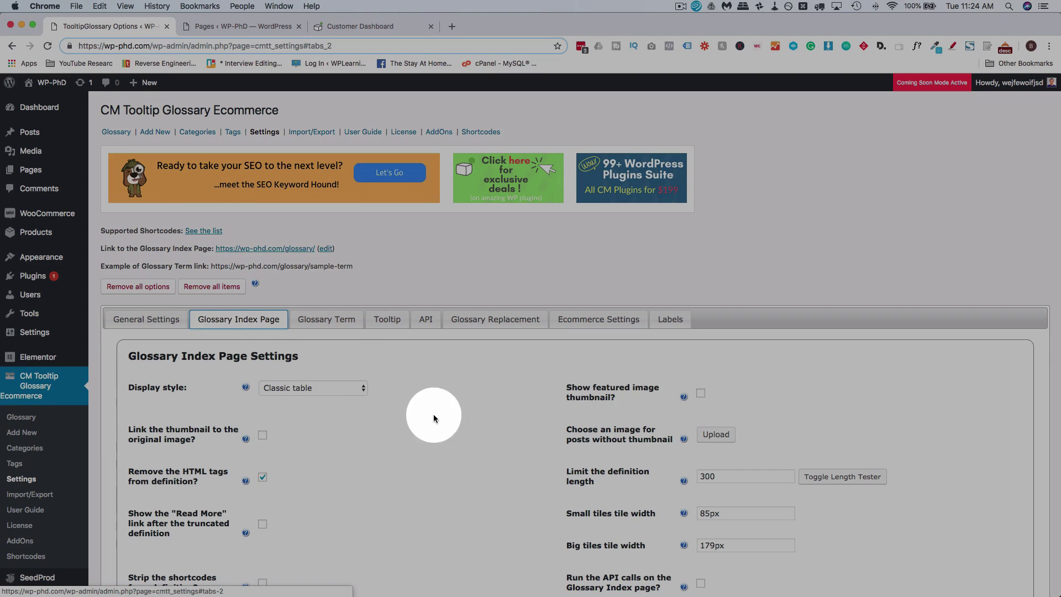
{"action": "scroll", "coordinate": [451, 411], "scroll_direction": "down", "scroll_amount": 2}
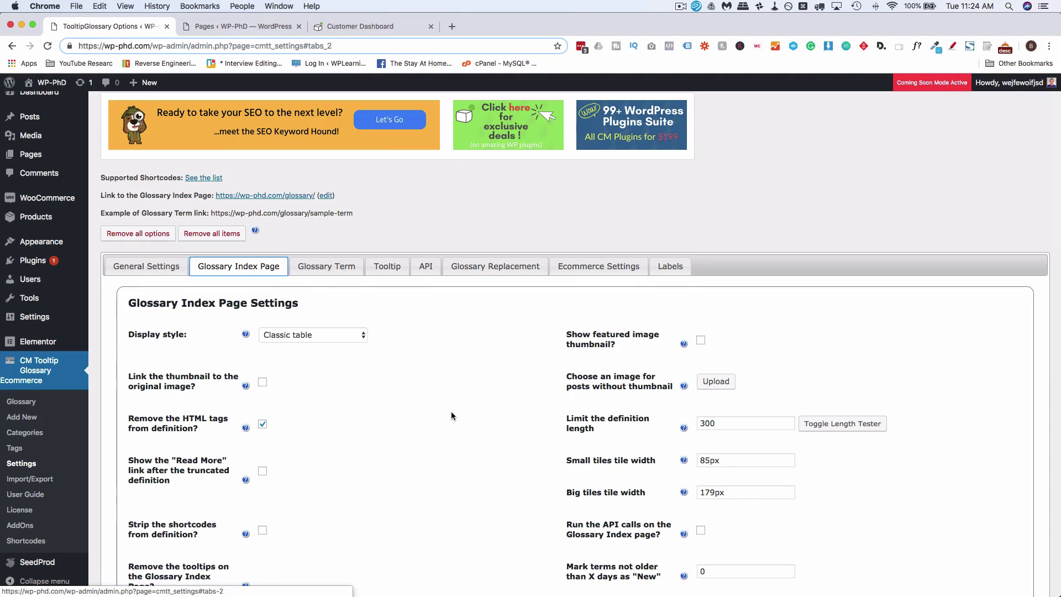
{"action": "left_click", "coordinate": [266, 26]}
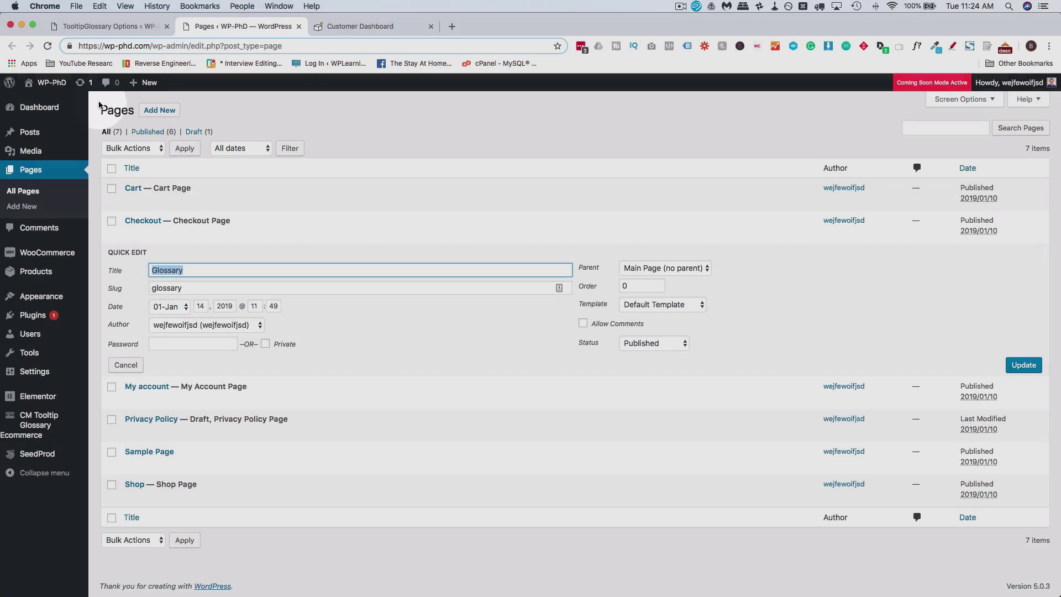
{"action": "key", "text": "Escape"}
{"action": "left_click", "coordinate": [217, 266]}
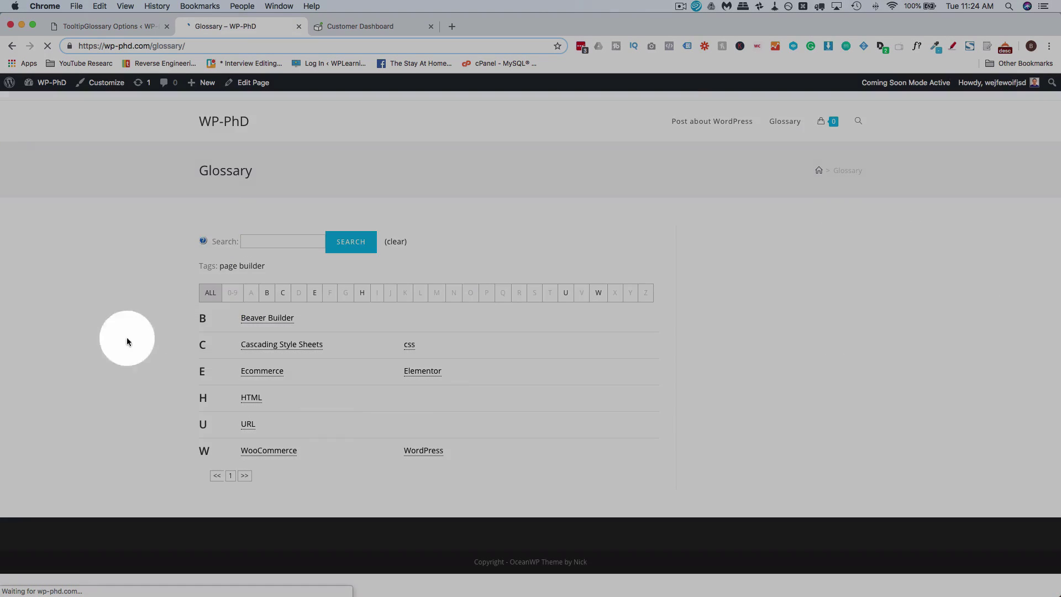
Step: Set the glossary index display style to Big Tiles, save the settings and reload the live Glossary page to check the layout
{"action": "left_click", "coordinate": [133, 26]}
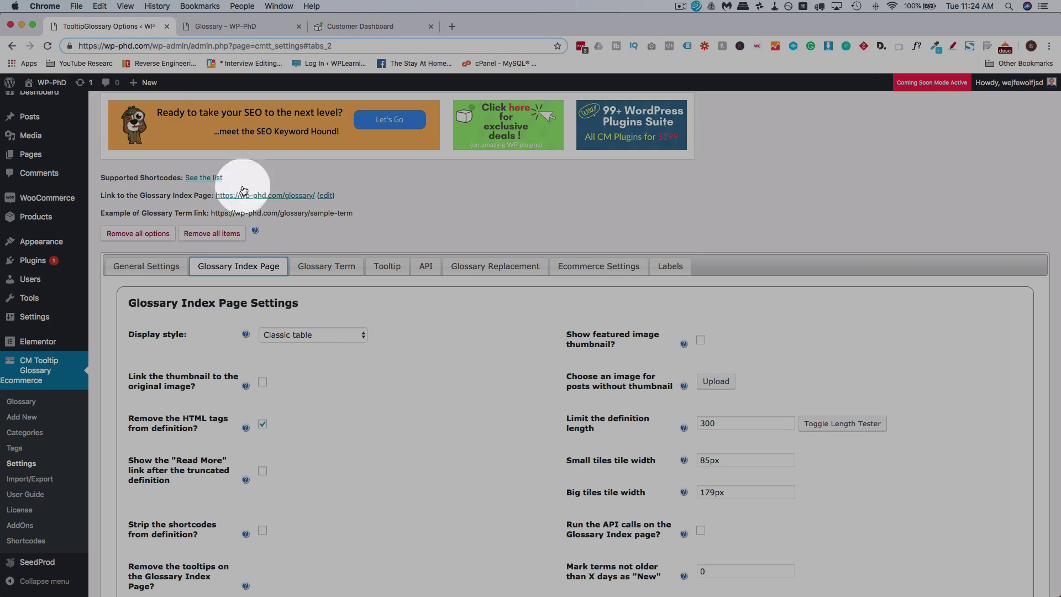
{"action": "scroll", "coordinate": [399, 357], "scroll_direction": "down", "scroll_amount": 3}
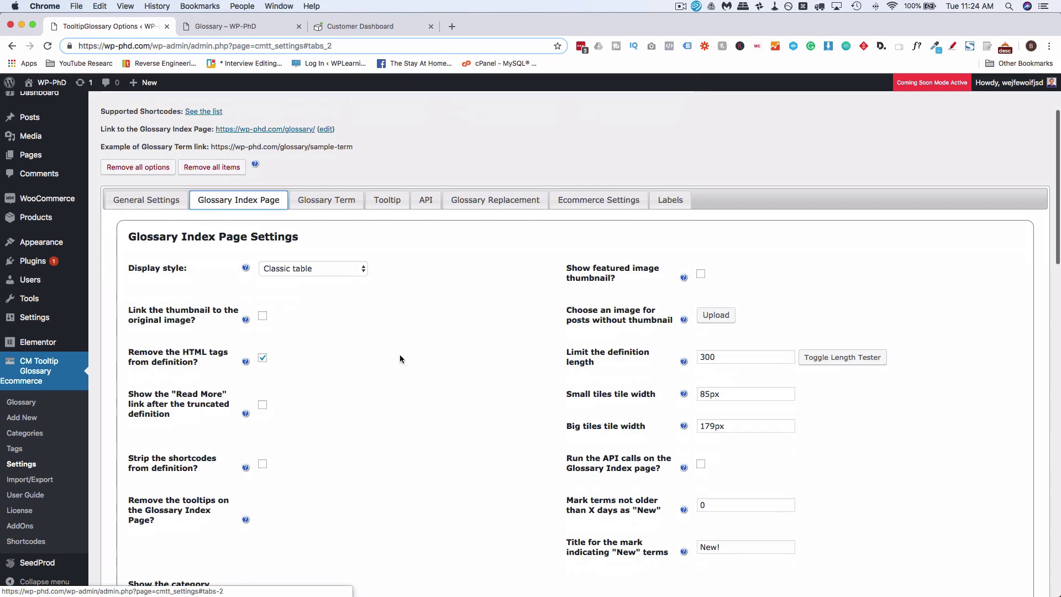
{"action": "left_click", "coordinate": [355, 269]}
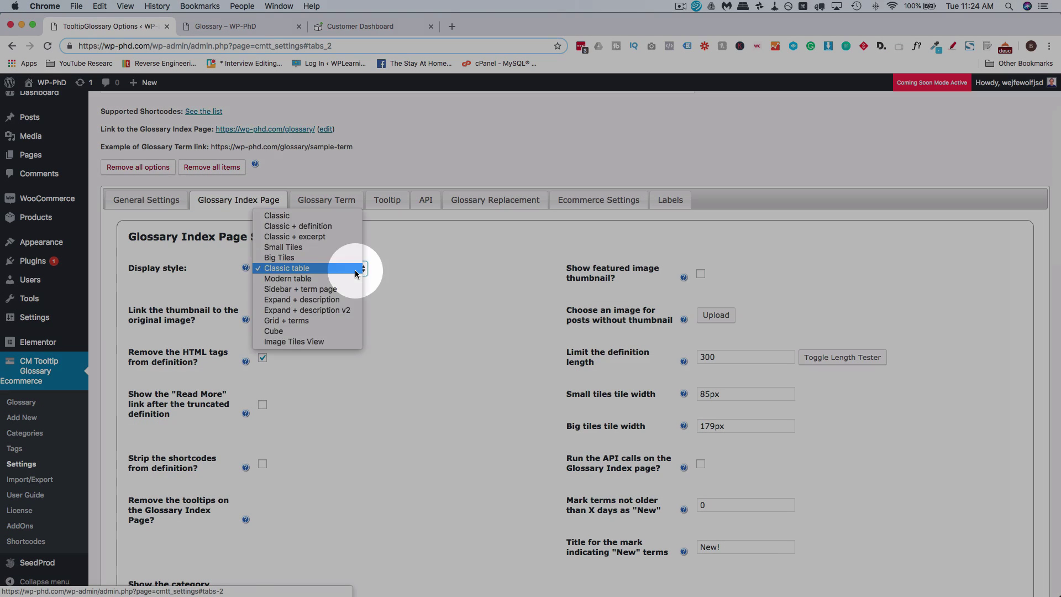
{"action": "left_click", "coordinate": [288, 257]}
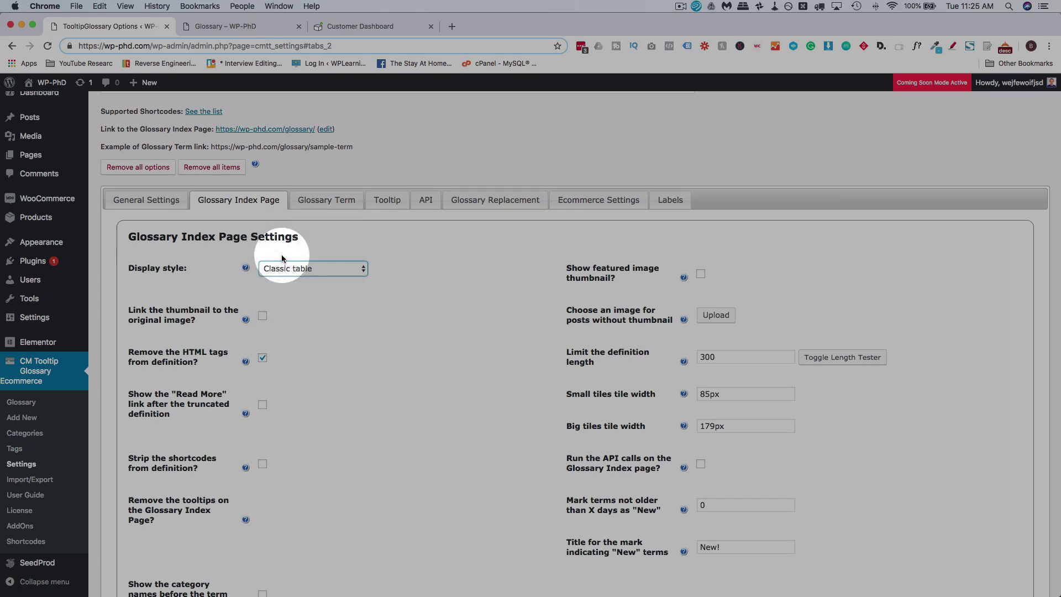
{"action": "scroll", "coordinate": [180, 361], "scroll_direction": "down", "scroll_amount": 15}
{"action": "scroll", "coordinate": [181, 360], "scroll_direction": "down", "scroll_amount": 10}
{"action": "left_click", "coordinate": [132, 541]}
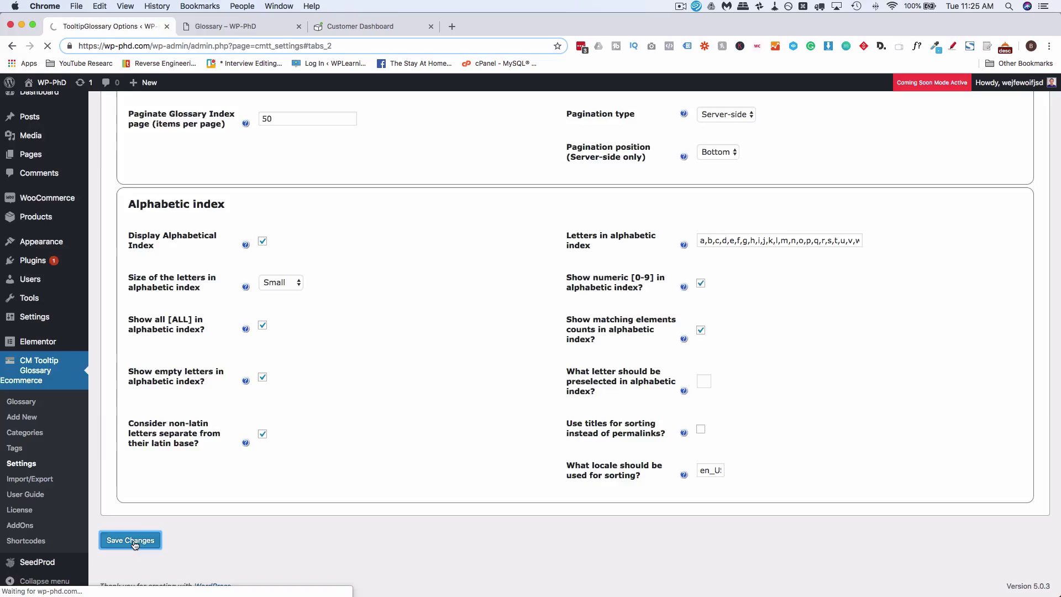
{"action": "left_click", "coordinate": [238, 26]}
{"action": "left_click", "coordinate": [47, 45]}
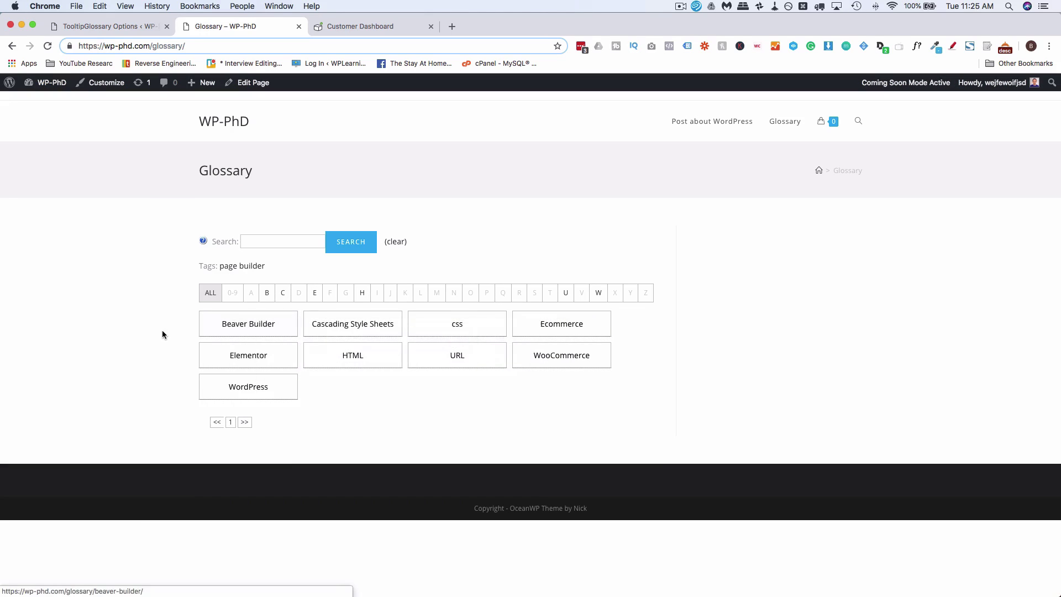
{"action": "mouse_move", "coordinate": [369, 327]}
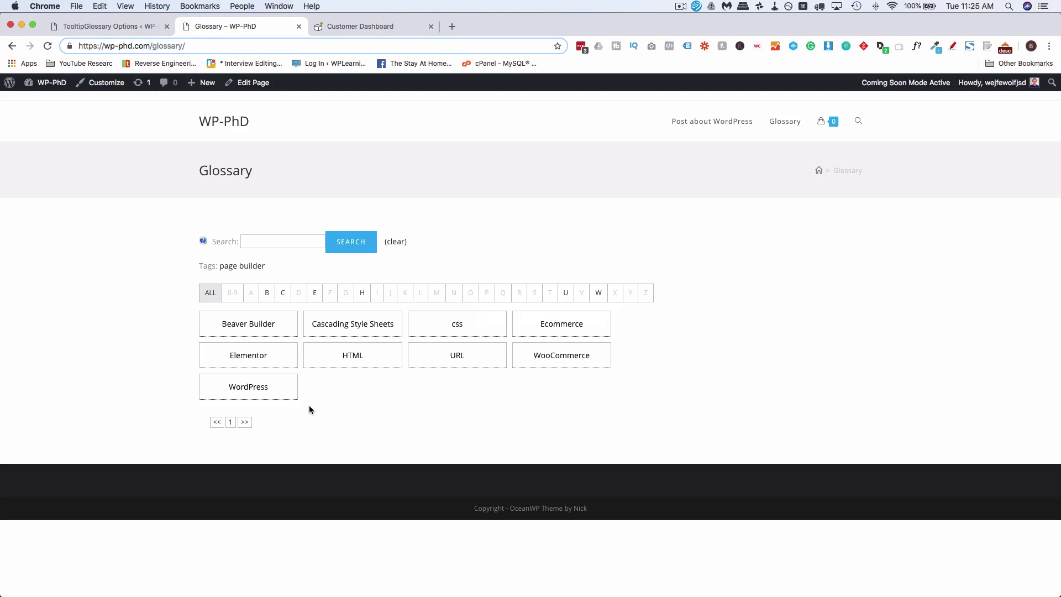
Step: Set the glossary index display style to Expand + description v2, save the settings and reload the live Glossary page
{"action": "left_click", "coordinate": [118, 33]}
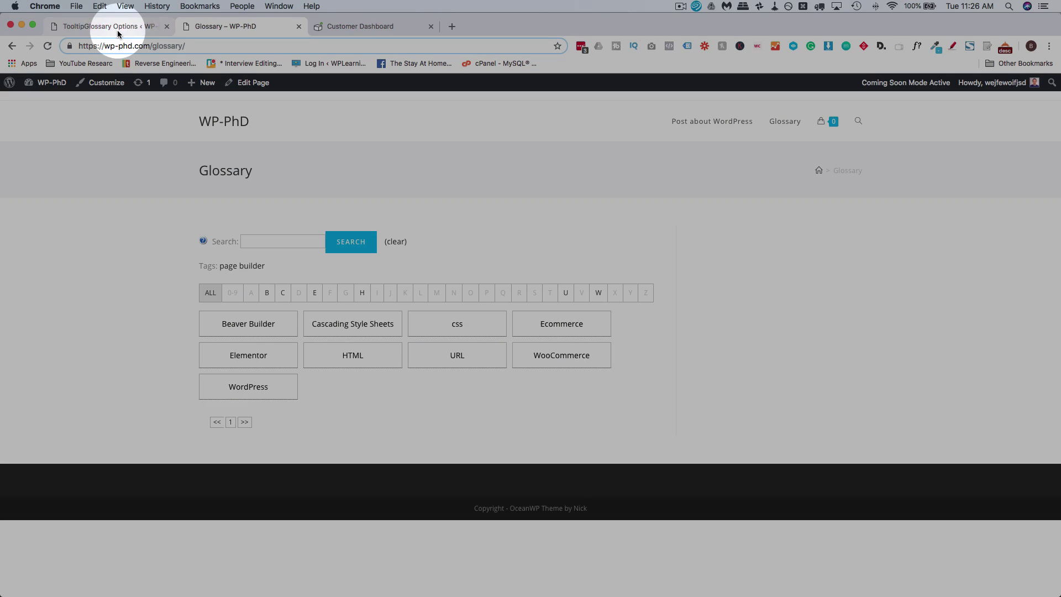
{"action": "scroll", "coordinate": [411, 362], "scroll_direction": "down", "scroll_amount": 3}
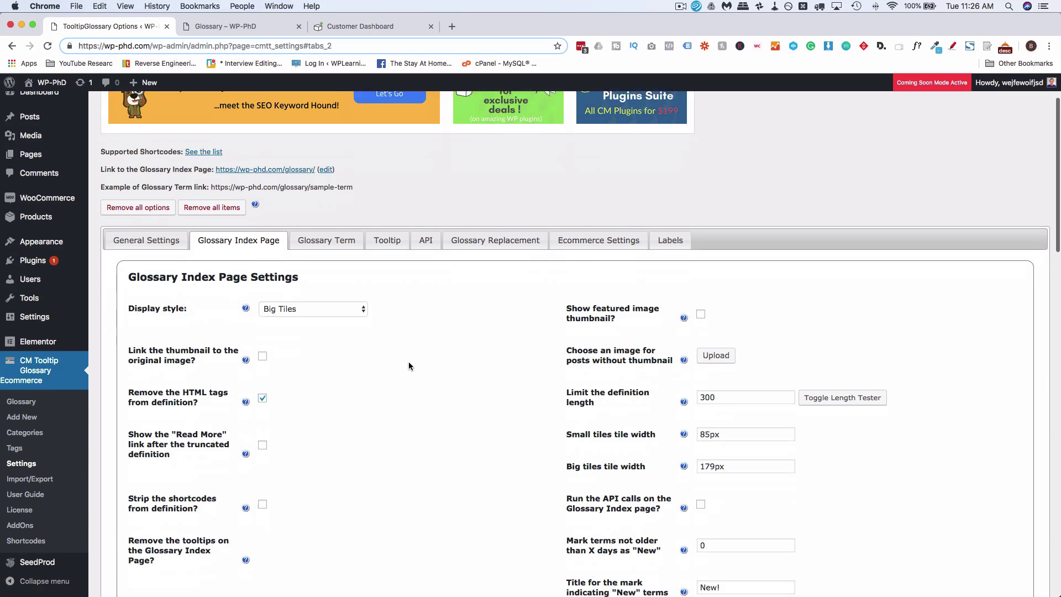
{"action": "left_click", "coordinate": [350, 302]}
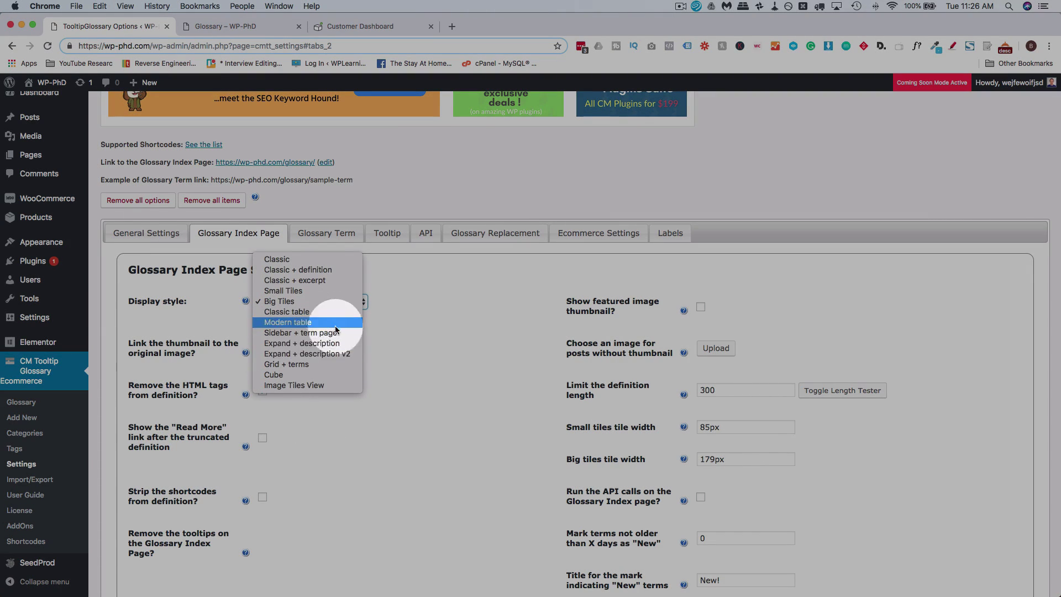
{"action": "left_click", "coordinate": [324, 356]}
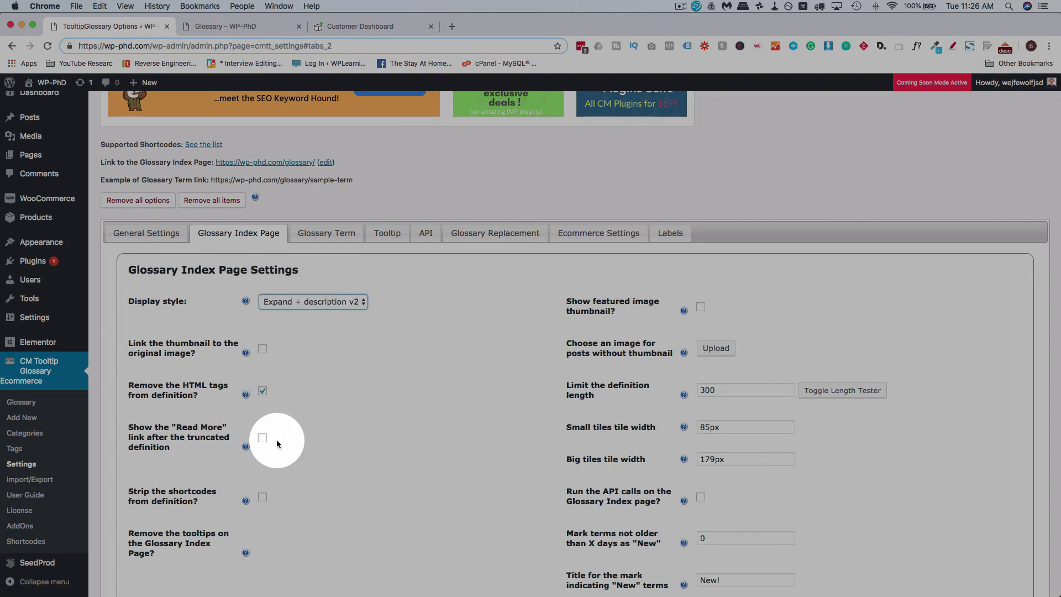
{"action": "scroll", "coordinate": [276, 439], "scroll_direction": "down", "scroll_amount": 20}
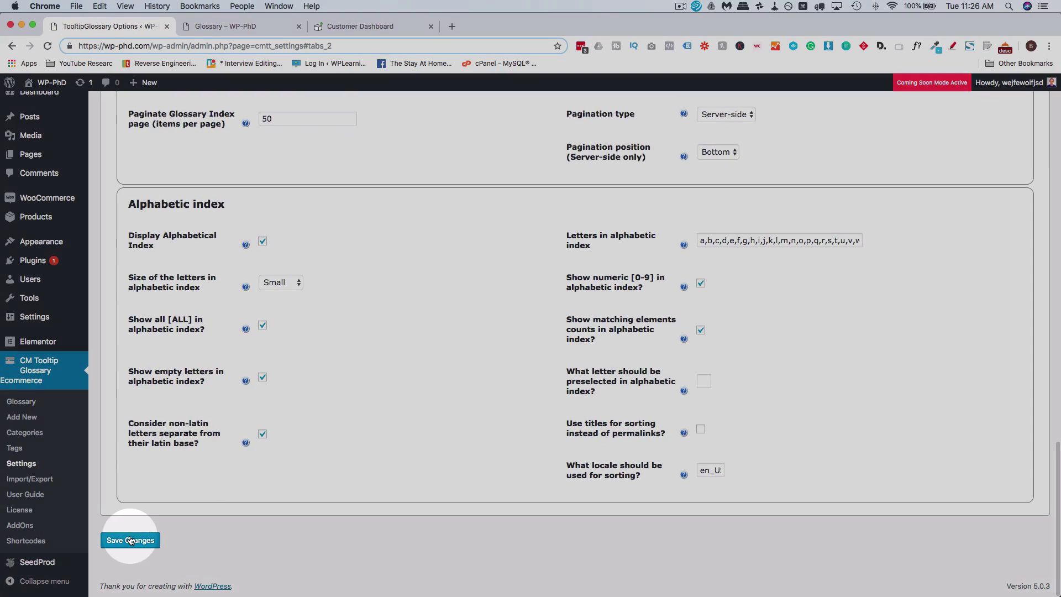
{"action": "left_click", "coordinate": [130, 540]}
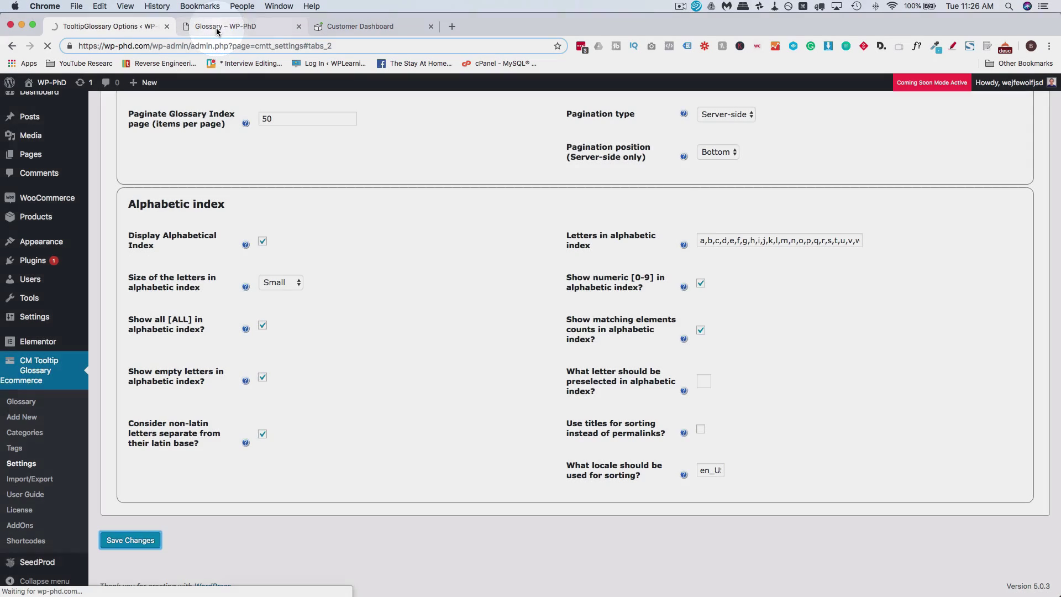
{"action": "left_click", "coordinate": [221, 26]}
{"action": "key", "text": "super+r"}
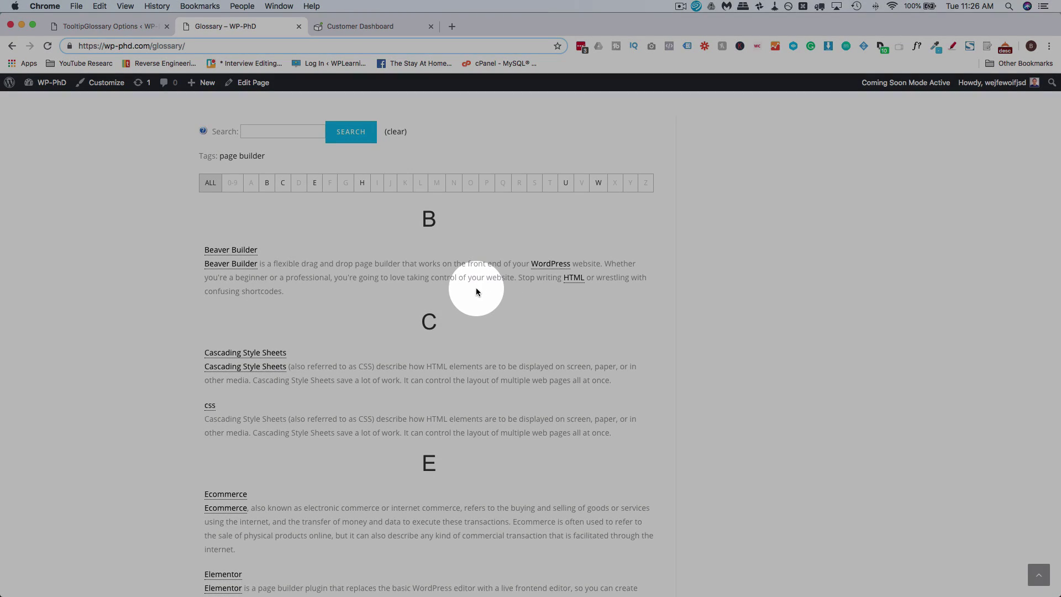
Step: Set the glossary index display style to Classic table, save the settings and reload the live Glossary page
{"action": "scroll", "coordinate": [376, 326], "scroll_direction": "down", "scroll_amount": 5}
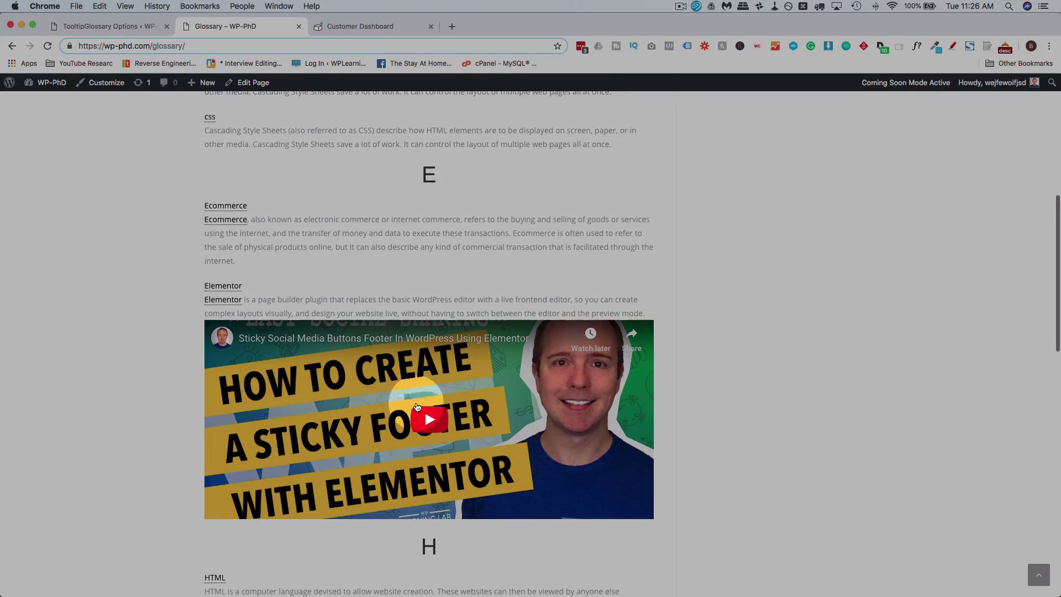
{"action": "scroll", "coordinate": [362, 453], "scroll_direction": "down", "scroll_amount": 7}
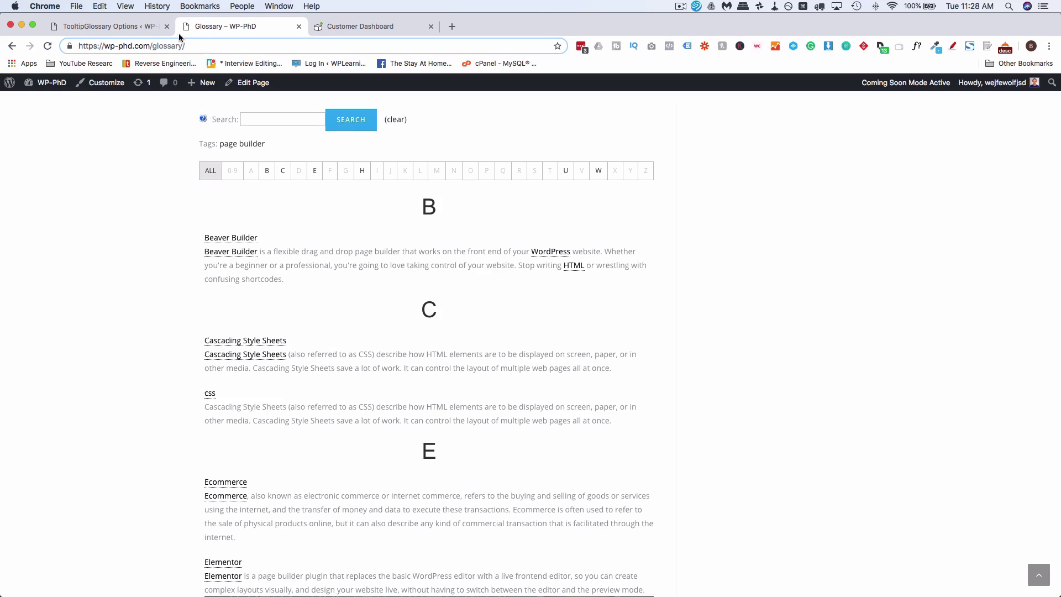
{"action": "left_click", "coordinate": [110, 26]}
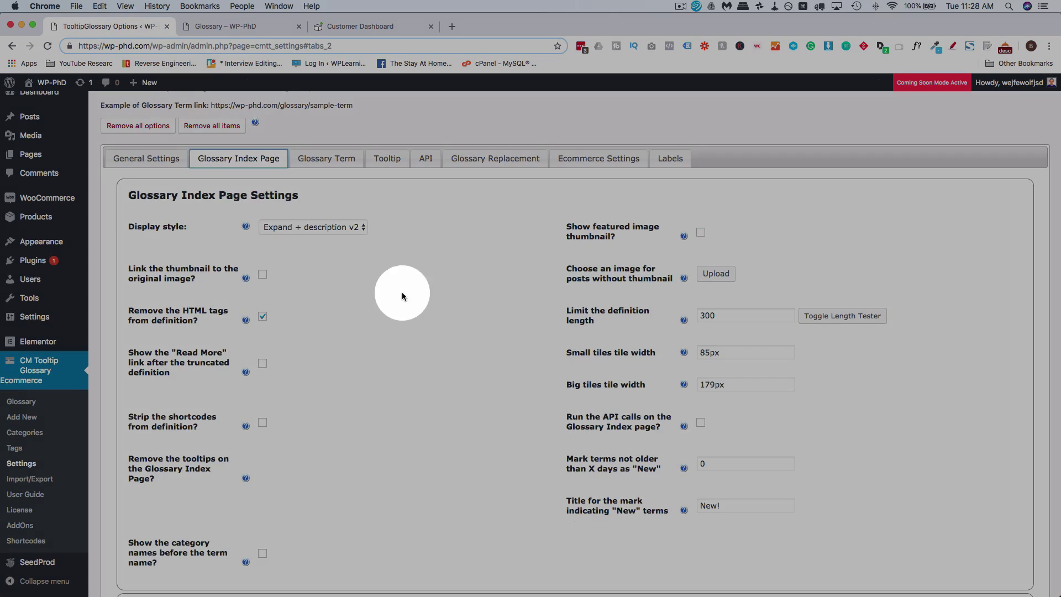
{"action": "left_click", "coordinate": [342, 230]}
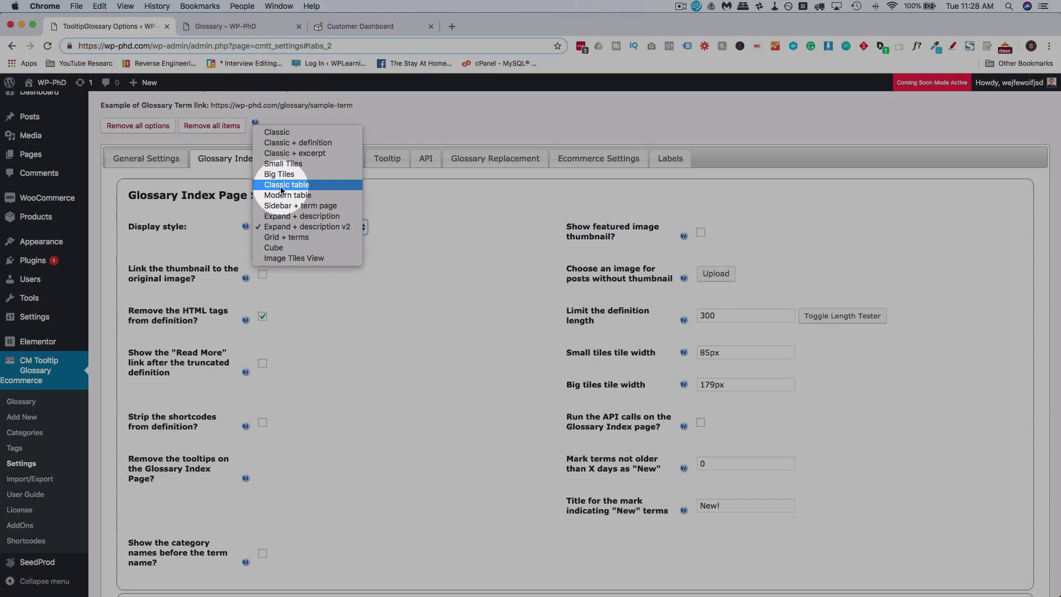
{"action": "left_click", "coordinate": [337, 184]}
{"action": "scroll", "coordinate": [300, 442], "scroll_direction": "down", "scroll_amount": 15}
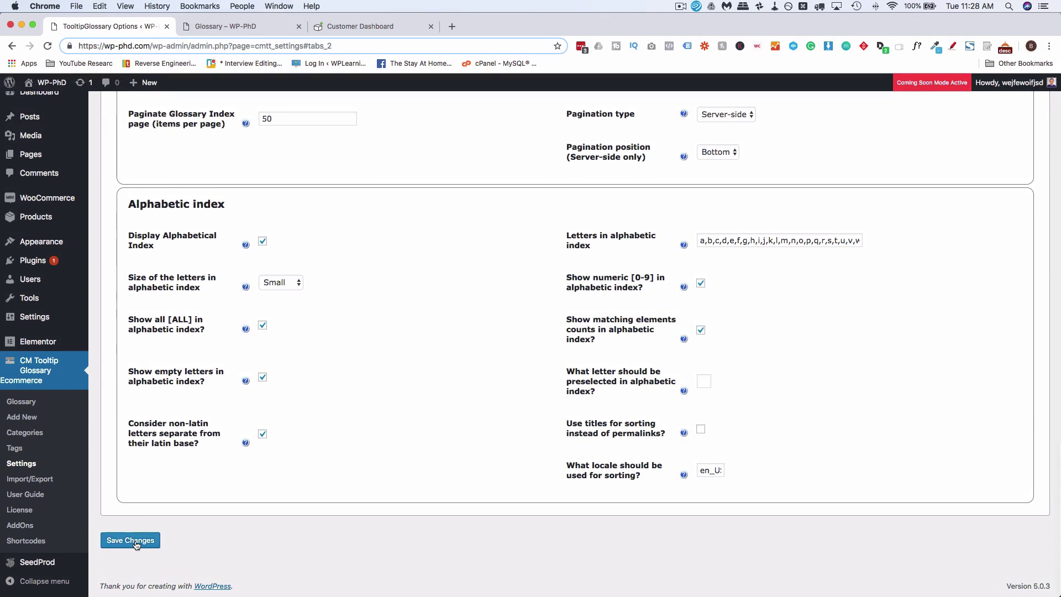
{"action": "left_click", "coordinate": [135, 541]}
{"action": "left_click", "coordinate": [243, 26]}
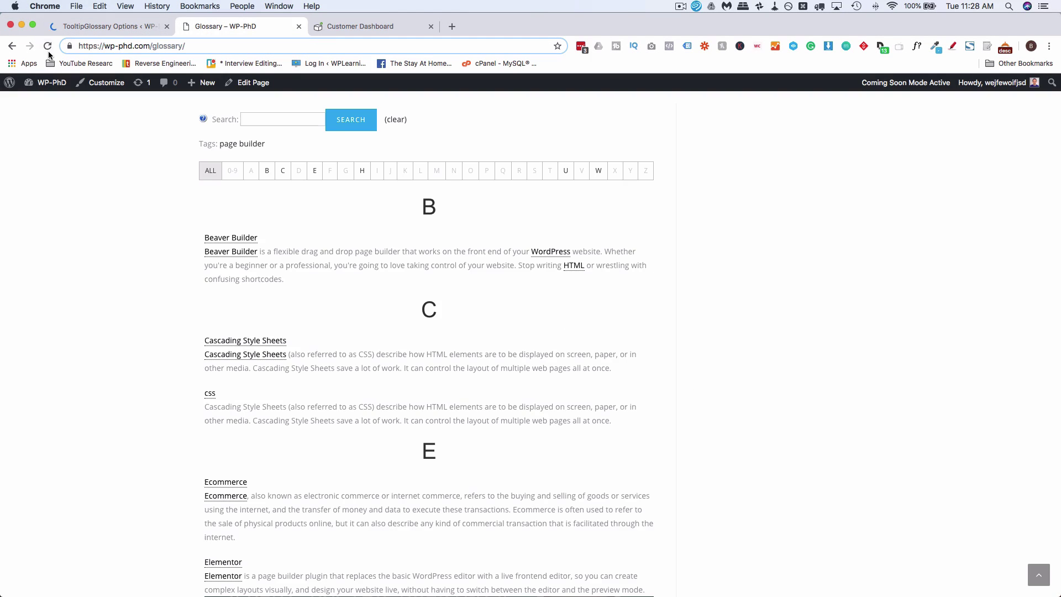
{"action": "left_click", "coordinate": [47, 46]}
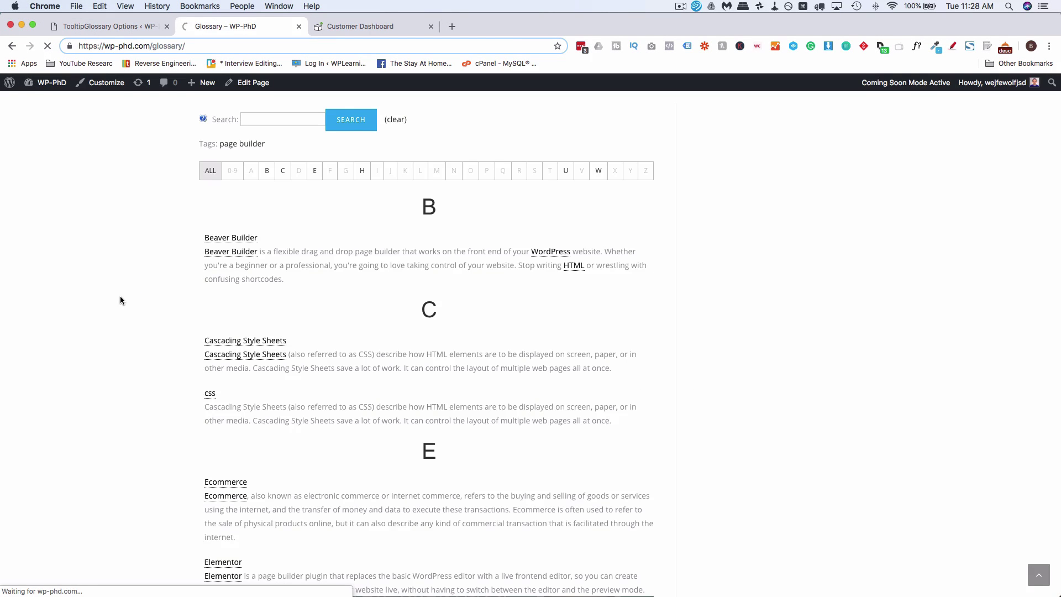
{"action": "left_click", "coordinate": [322, 350]}
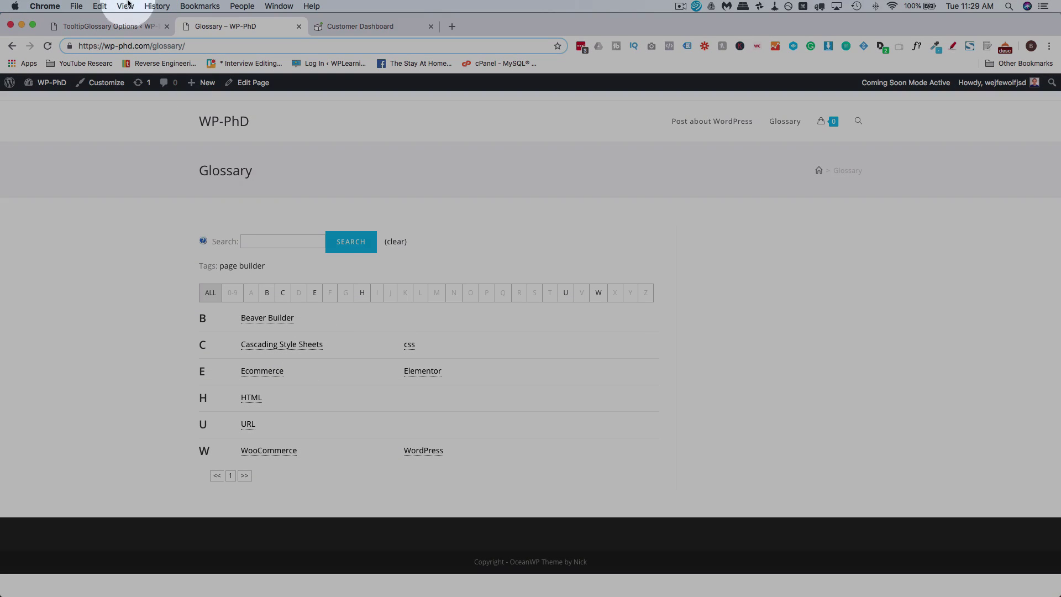
Step: Look through the Glossary Index Page settings: Links, Sharing box, Search, Categories & Tags, and Pagination
{"action": "left_click", "coordinate": [97, 26]}
{"action": "left_click", "coordinate": [419, 390]}
{"action": "scroll", "coordinate": [419, 391], "scroll_direction": "down", "scroll_amount": 5}
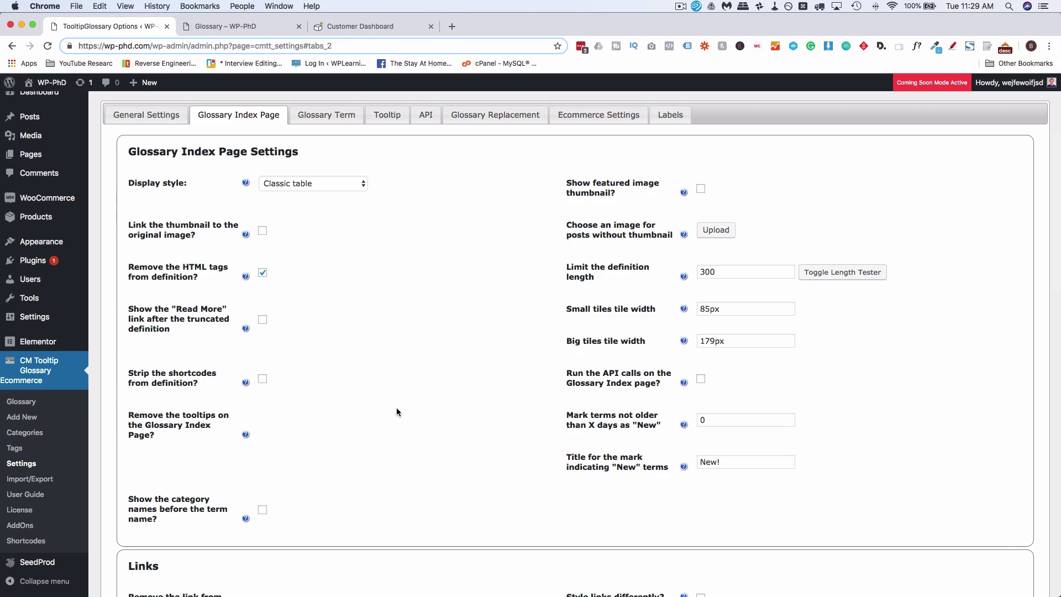
{"action": "scroll", "coordinate": [363, 356], "scroll_direction": "down", "scroll_amount": 10}
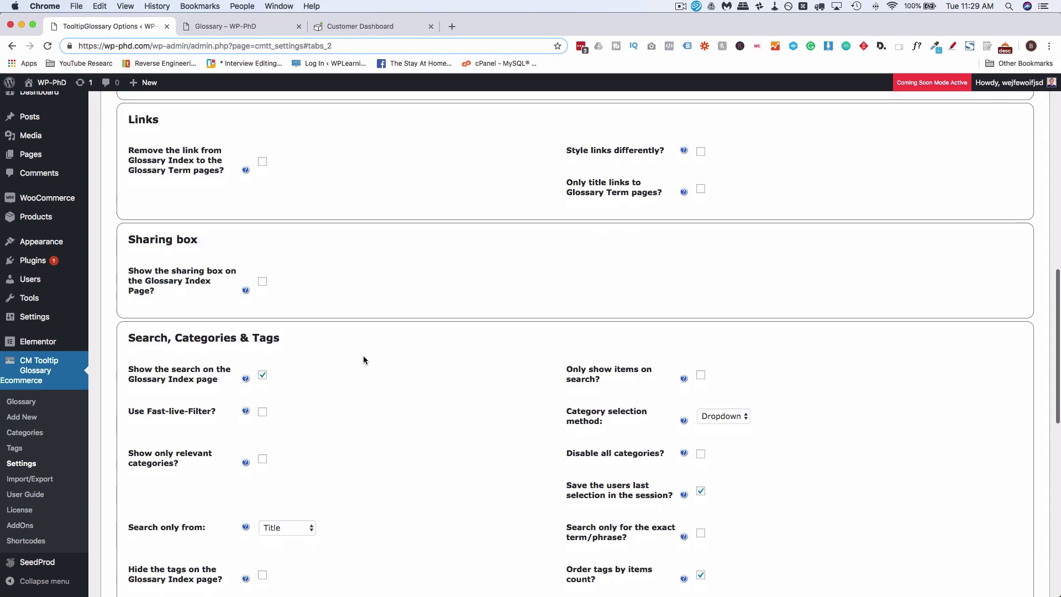
{"action": "scroll", "coordinate": [363, 360], "scroll_direction": "down", "scroll_amount": 6}
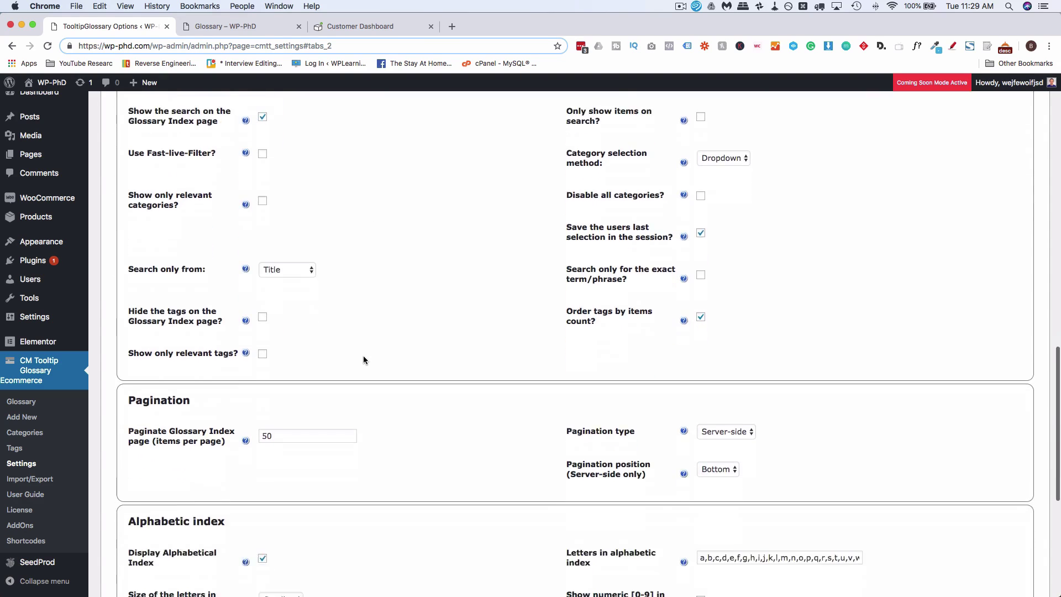
{"action": "scroll", "coordinate": [363, 360], "scroll_direction": "down", "scroll_amount": 1}
Step: Set the Glossary Index pagination to 5 items per page, save the settings and reload the live Glossary page
{"action": "double_click", "coordinate": [275, 309]}
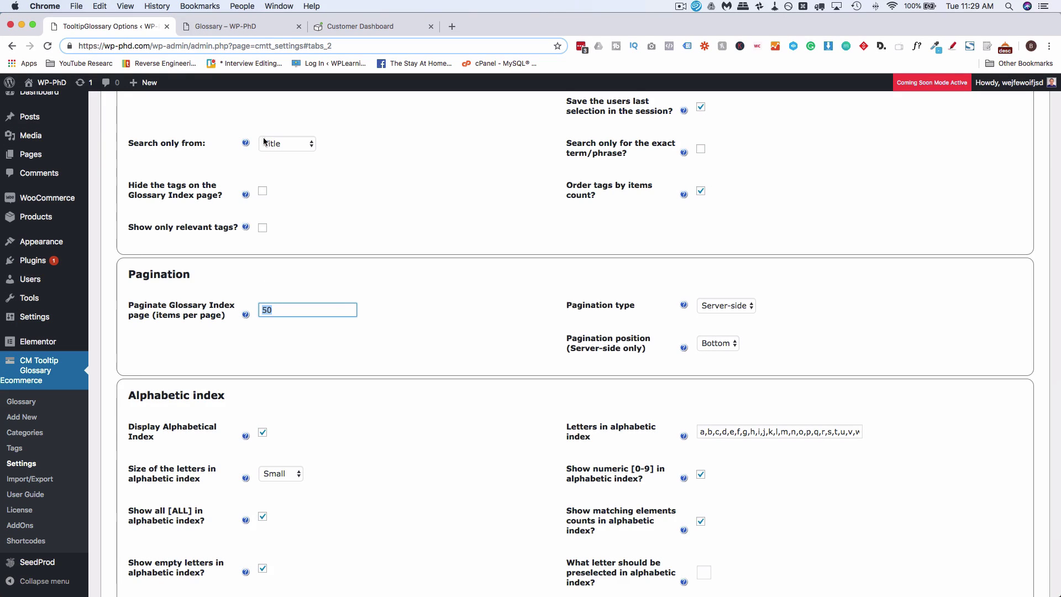
{"action": "left_click", "coordinate": [243, 26]}
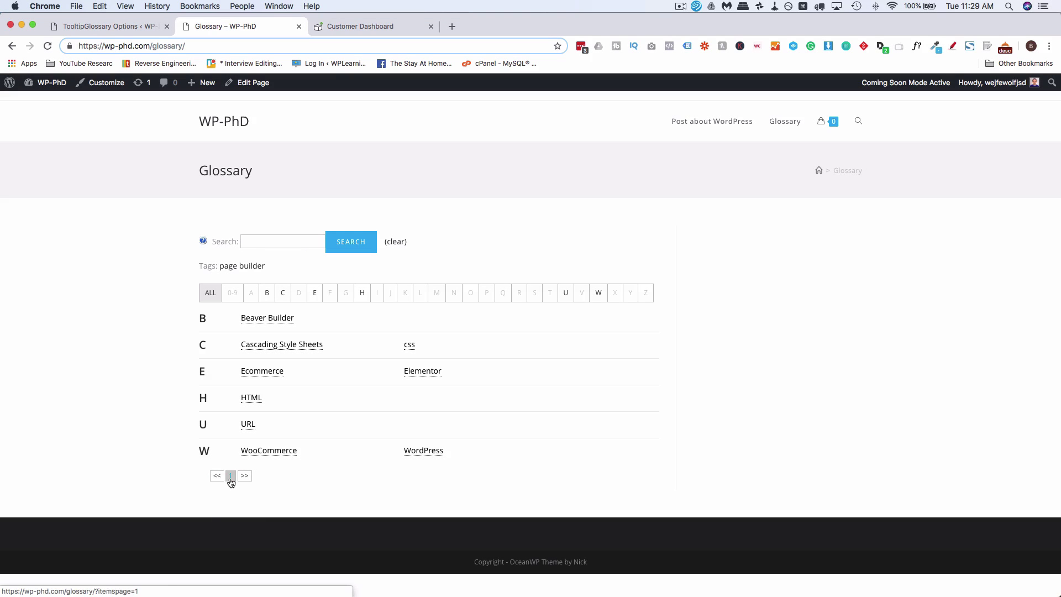
{"action": "left_click", "coordinate": [131, 27]}
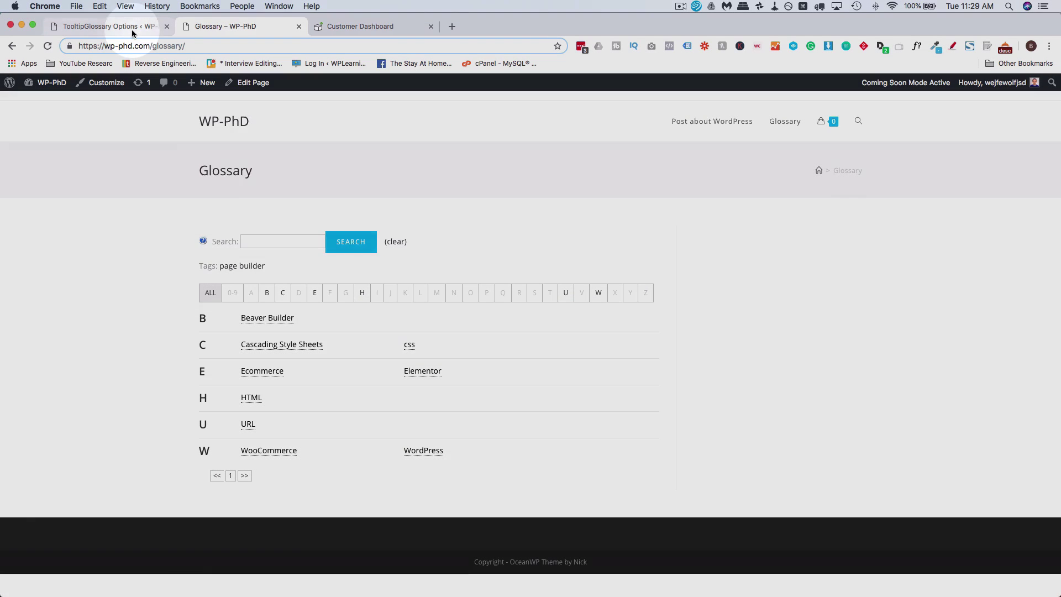
{"action": "type", "text": "5"}
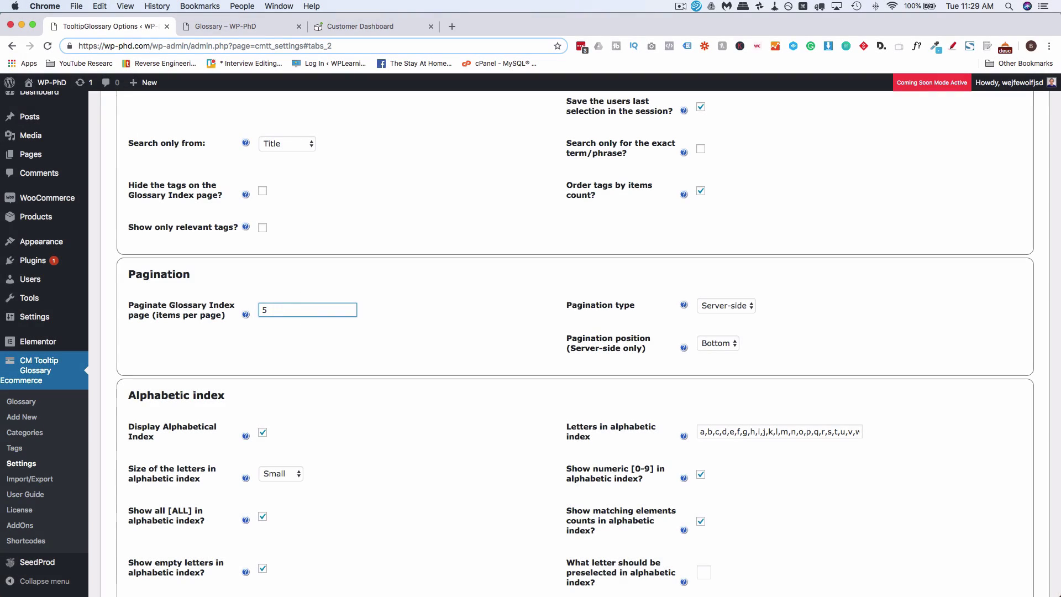
{"action": "scroll", "coordinate": [275, 330], "scroll_direction": "down", "scroll_amount": 5}
{"action": "left_click", "coordinate": [130, 540]}
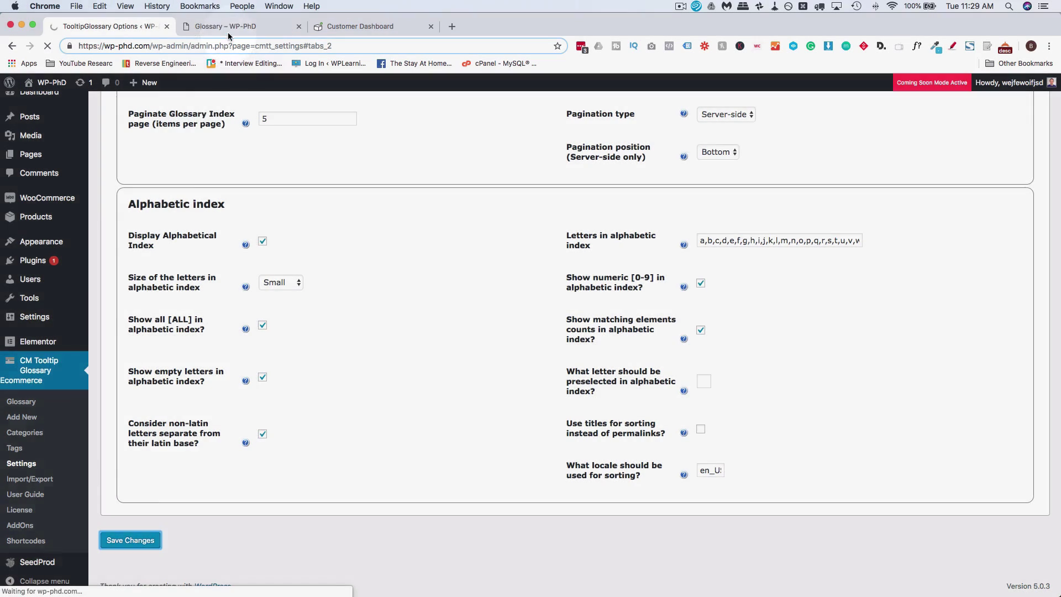
{"action": "left_click", "coordinate": [226, 27]}
{"action": "left_click", "coordinate": [47, 46]}
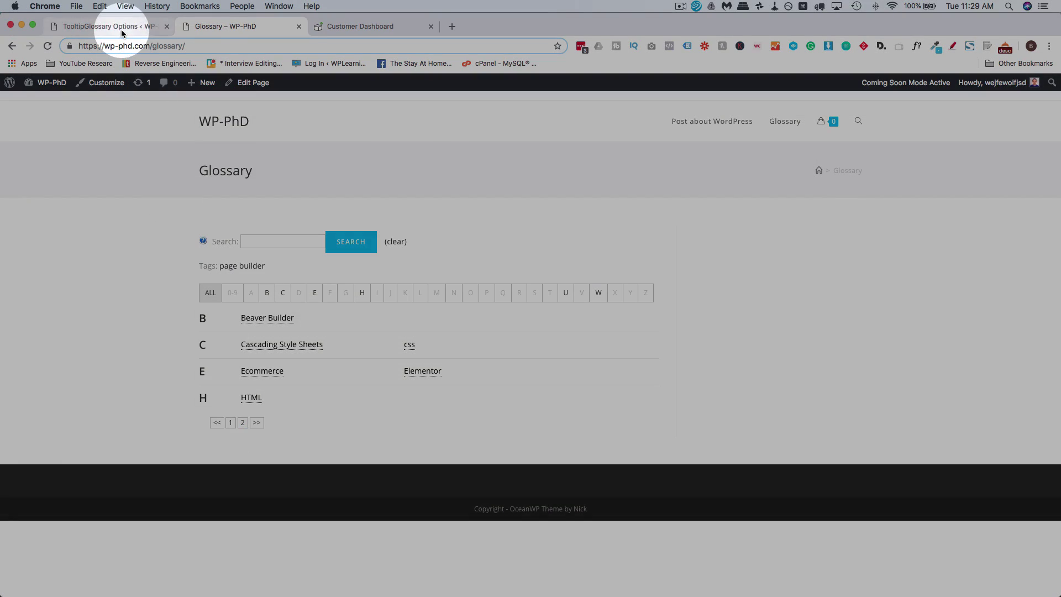
Step: Set the Glossary Index pagination back to 50 items per page, compare the alphabetic index with the live page, and save the settings
{"action": "left_click", "coordinate": [114, 26]}
{"action": "scroll", "coordinate": [290, 413], "scroll_direction": "down", "scroll_amount": 12}
{"action": "scroll", "coordinate": [290, 414], "scroll_direction": "down", "scroll_amount": 10}
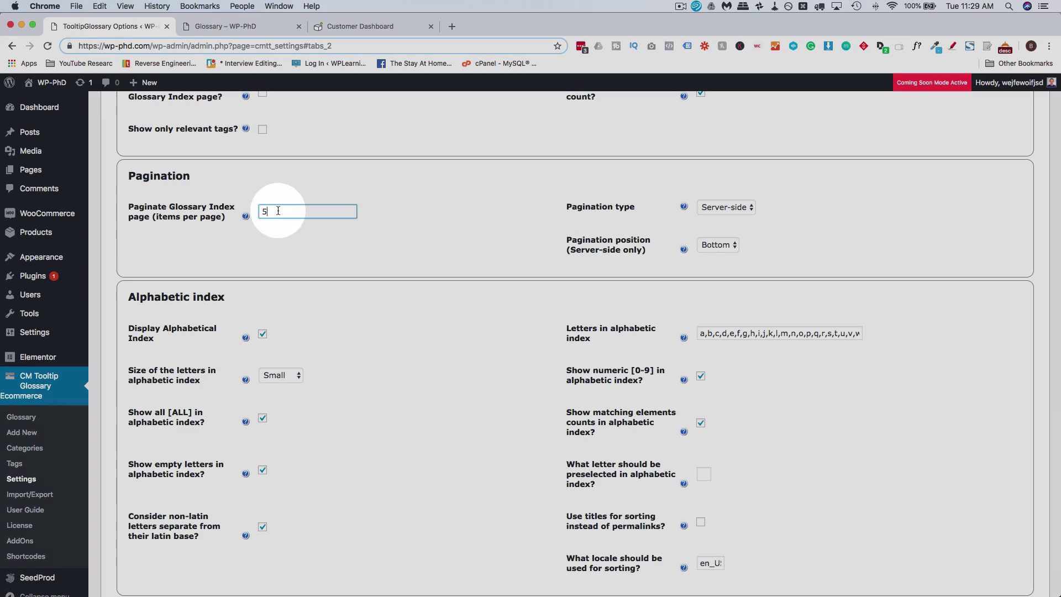
{"action": "left_click", "coordinate": [278, 211]}
{"action": "scroll", "coordinate": [278, 211], "scroll_direction": "down", "scroll_amount": 3}
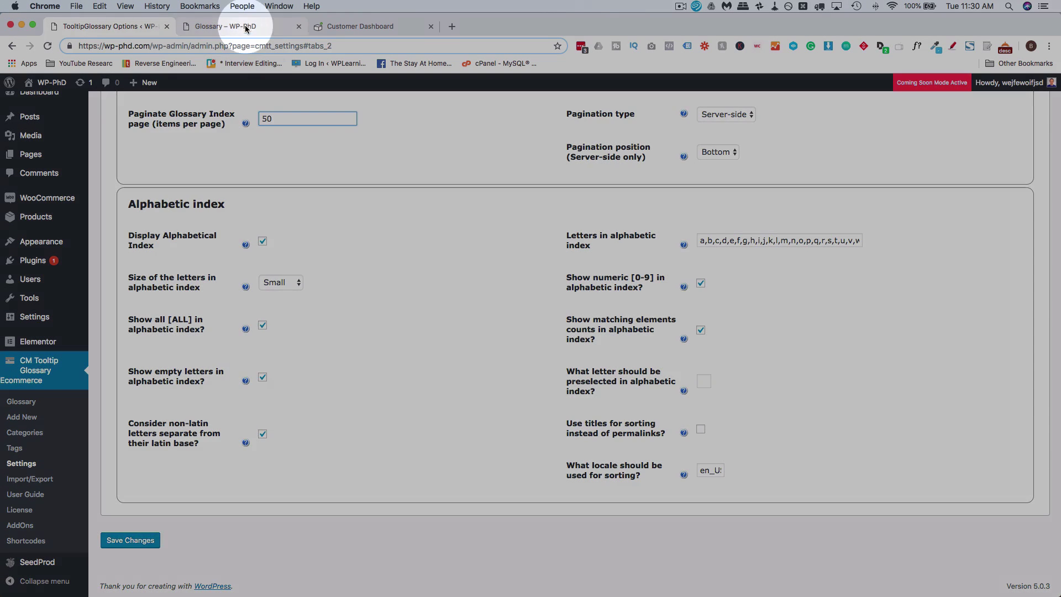
{"action": "left_click", "coordinate": [243, 24]}
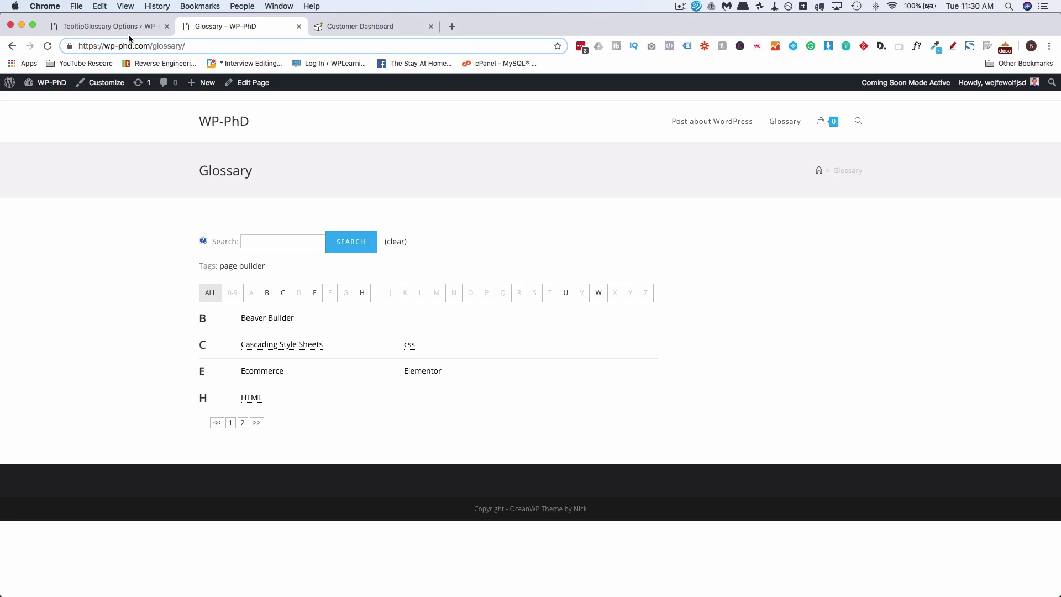
{"action": "left_click", "coordinate": [123, 32]}
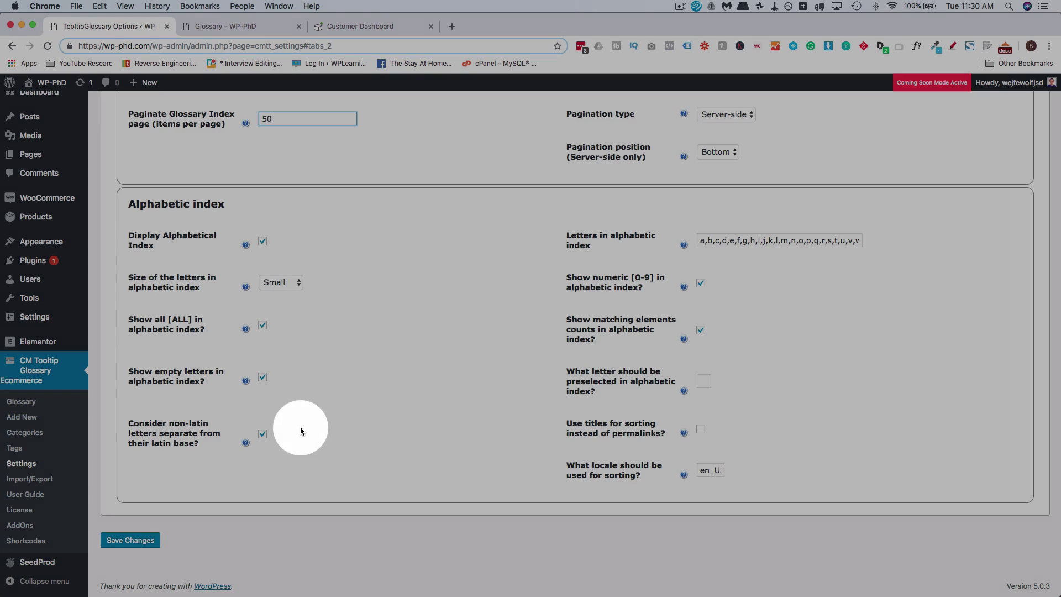
{"action": "left_click", "coordinate": [133, 540]}
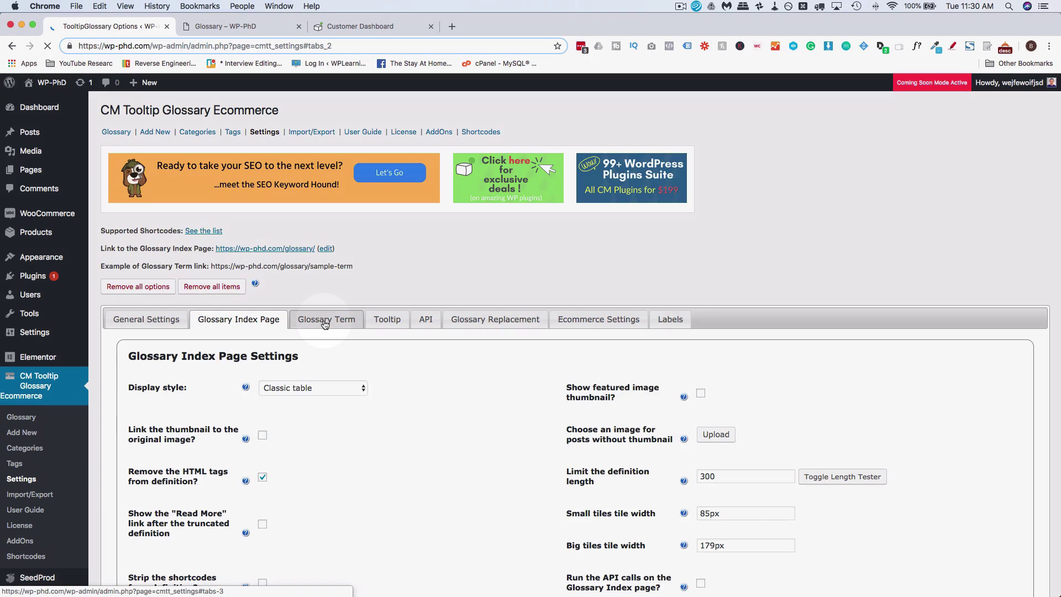
Step: Open the Glossary Term settings, and open the WordPress term page from the reloaded live Glossary page
{"action": "left_click", "coordinate": [325, 320]}
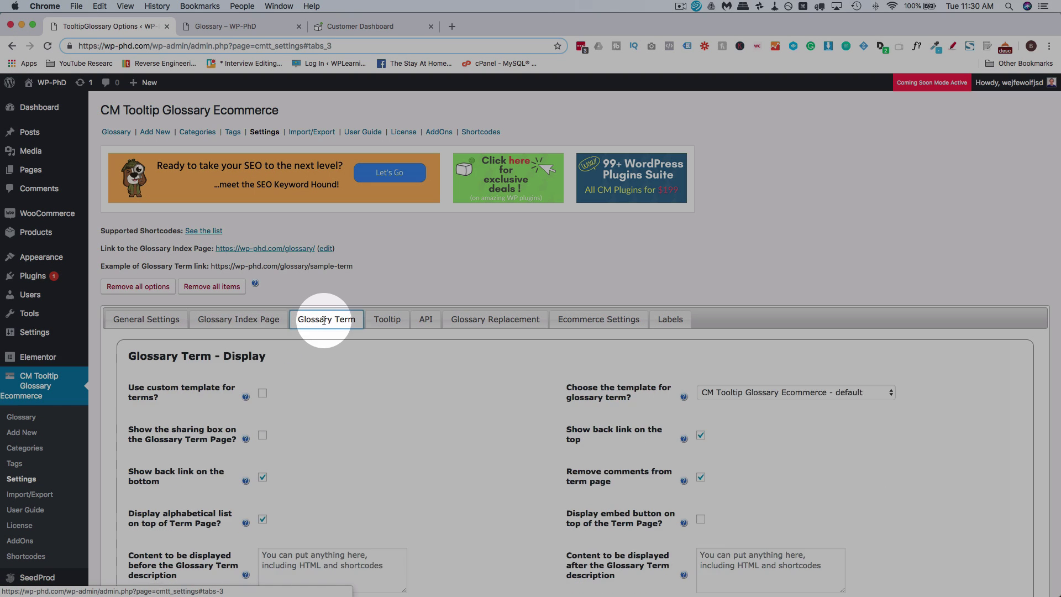
{"action": "scroll", "coordinate": [308, 393], "scroll_direction": "down", "scroll_amount": 3}
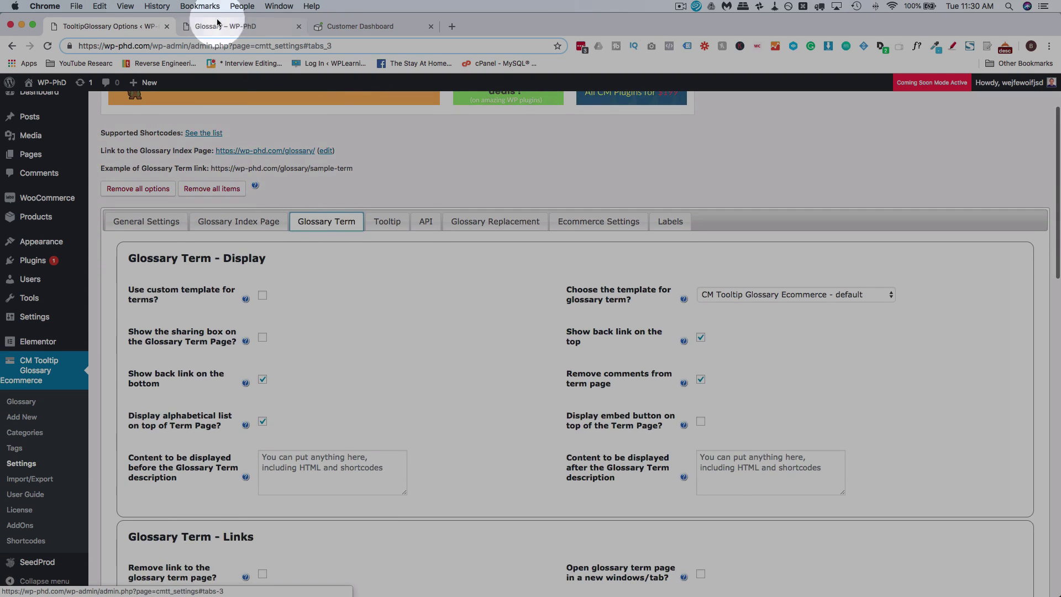
{"action": "left_click", "coordinate": [220, 27]}
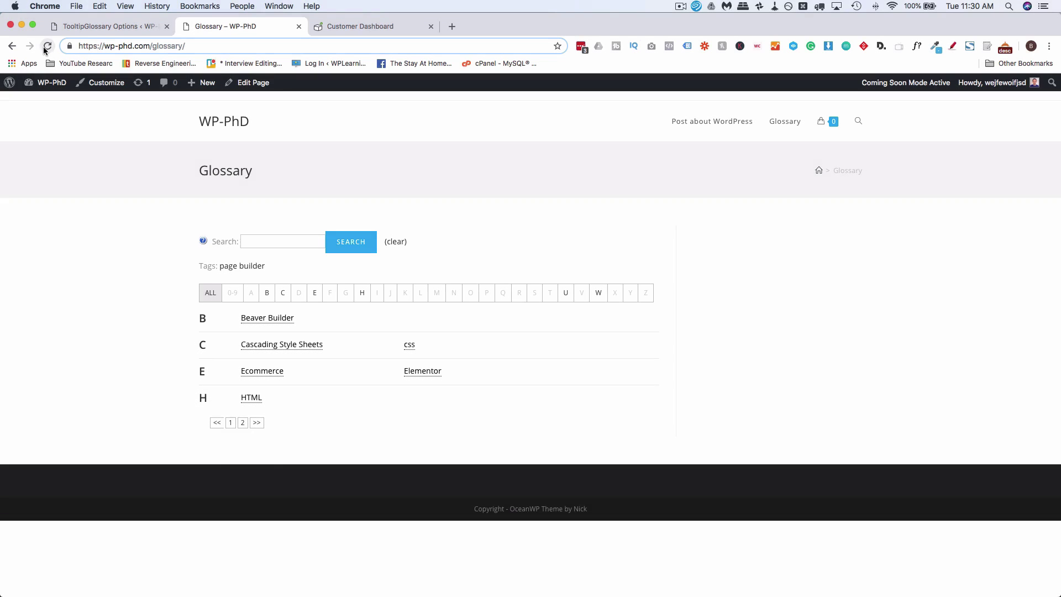
{"action": "left_click", "coordinate": [46, 47]}
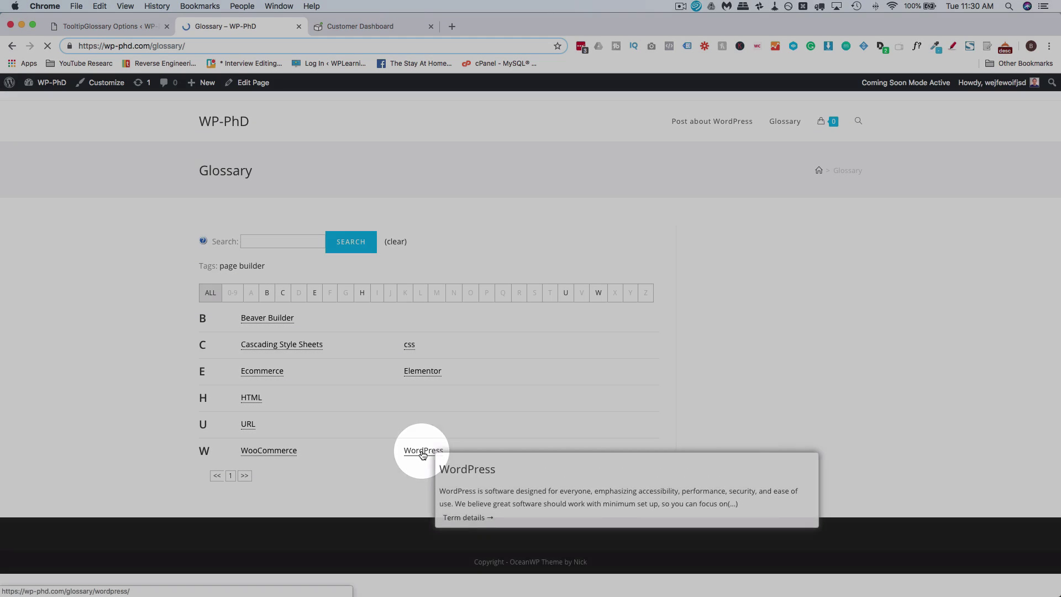
{"action": "left_click", "coordinate": [423, 452]}
{"action": "scroll", "coordinate": [179, 304], "scroll_direction": "down", "scroll_amount": 2}
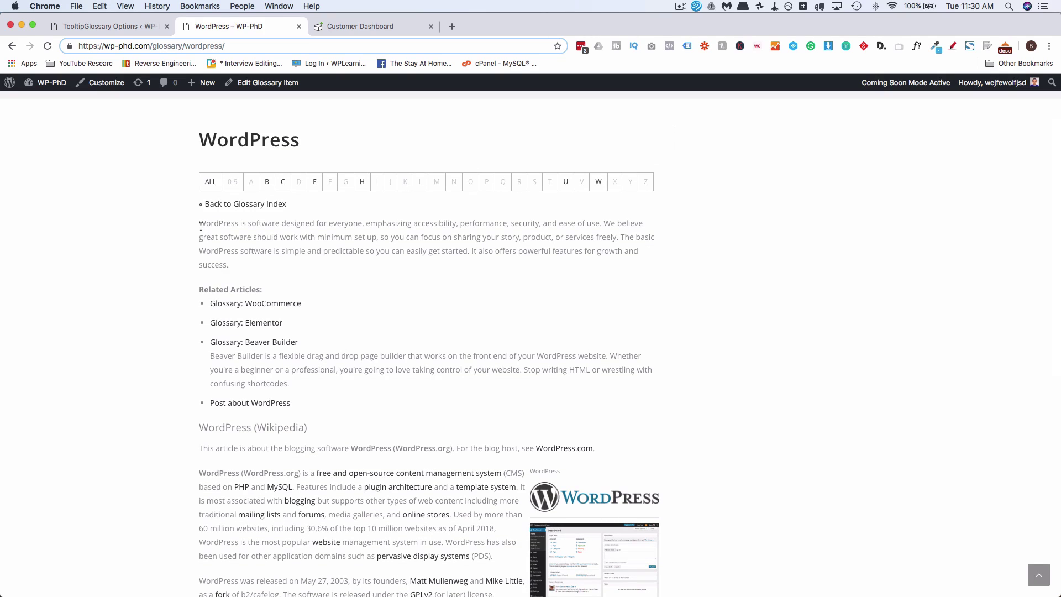
Step: Examine the WordPress term page's description, Wikipedia content and Related Articles list, including the Beaver Builder entry and the related post
{"action": "left_click_drag", "start_coordinate": [200, 224], "coordinate": [235, 265]}
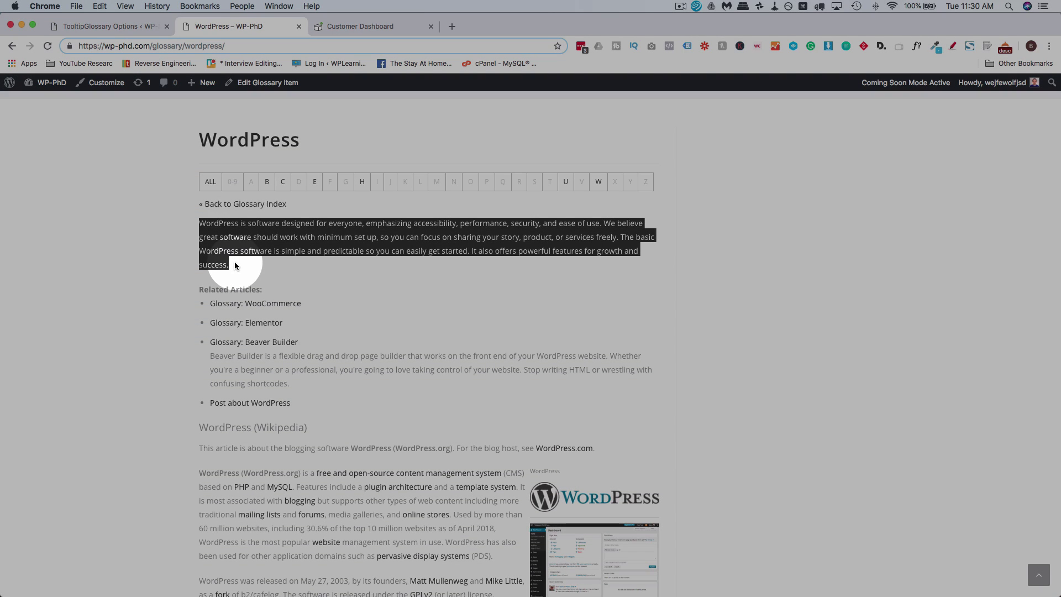
{"action": "scroll", "coordinate": [304, 376], "scroll_direction": "down", "scroll_amount": 1}
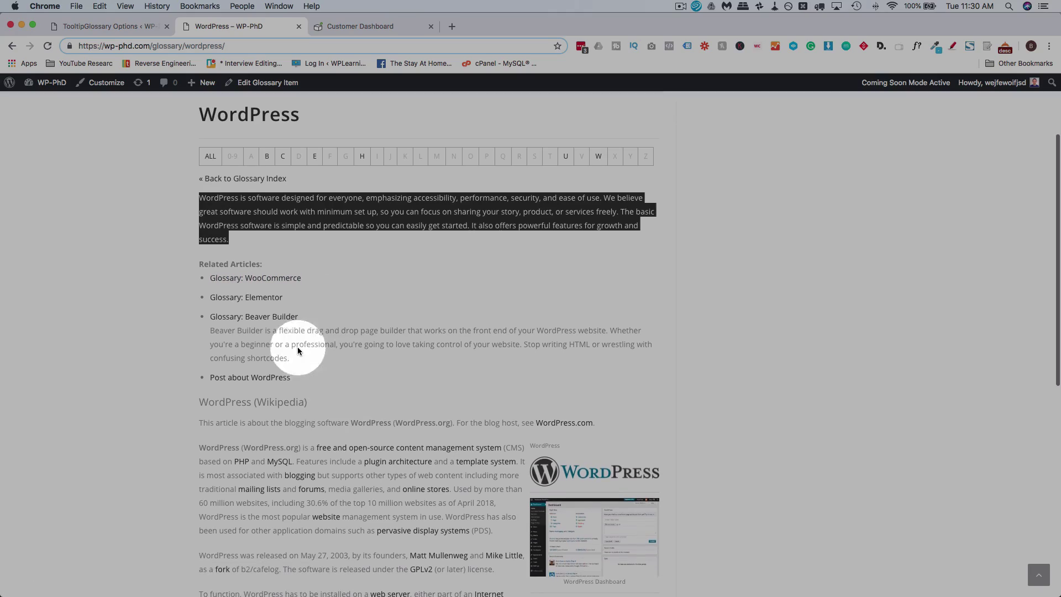
{"action": "scroll", "coordinate": [315, 387], "scroll_direction": "down", "scroll_amount": 3}
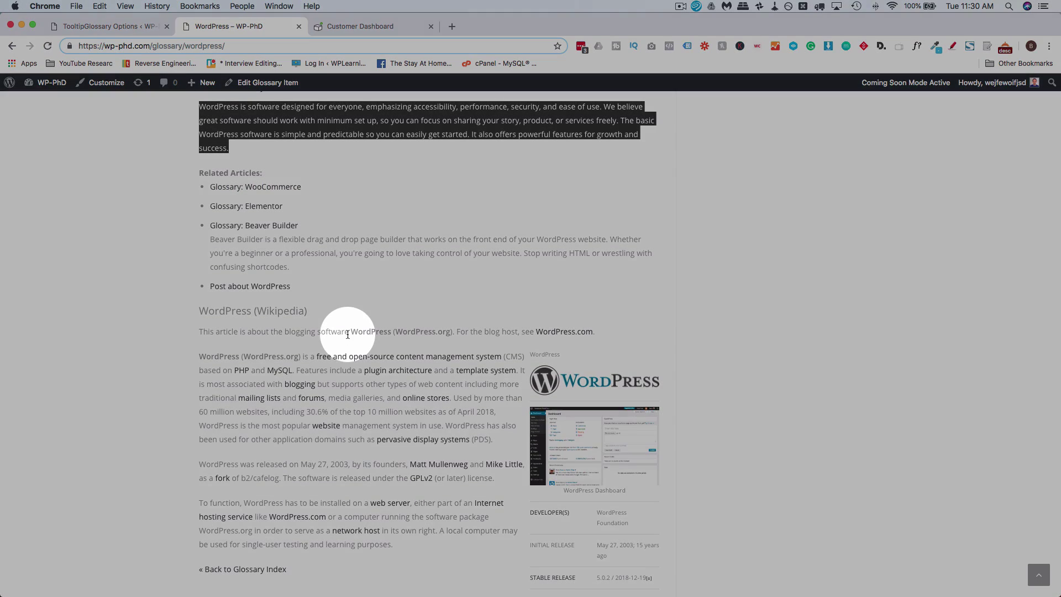
{"action": "left_click_drag", "start_coordinate": [200, 340], "coordinate": [299, 458]}
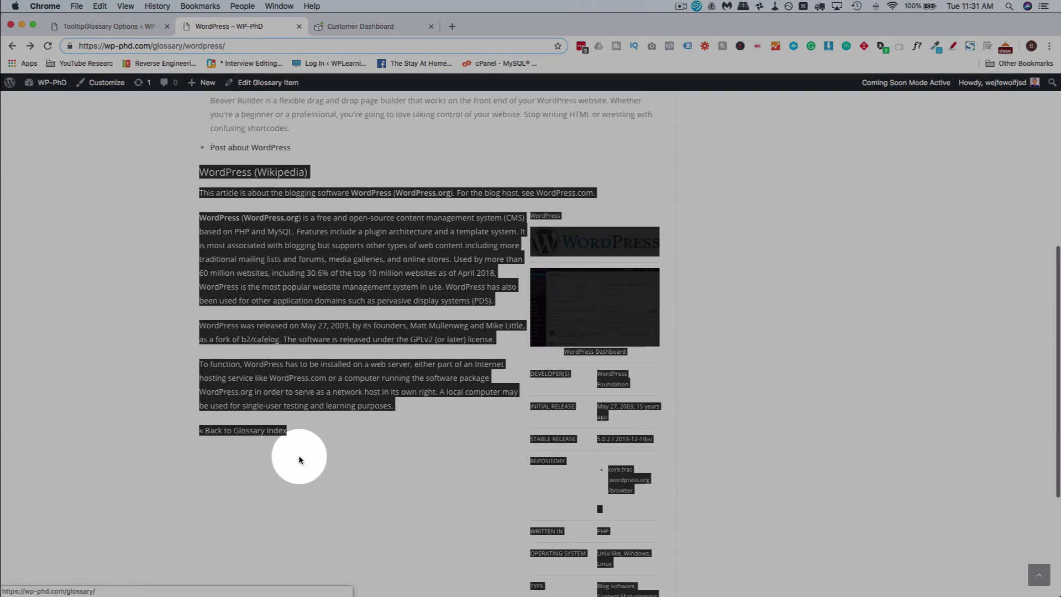
{"action": "scroll", "coordinate": [346, 535], "scroll_direction": "up", "scroll_amount": 5}
{"action": "left_click", "coordinate": [336, 502]}
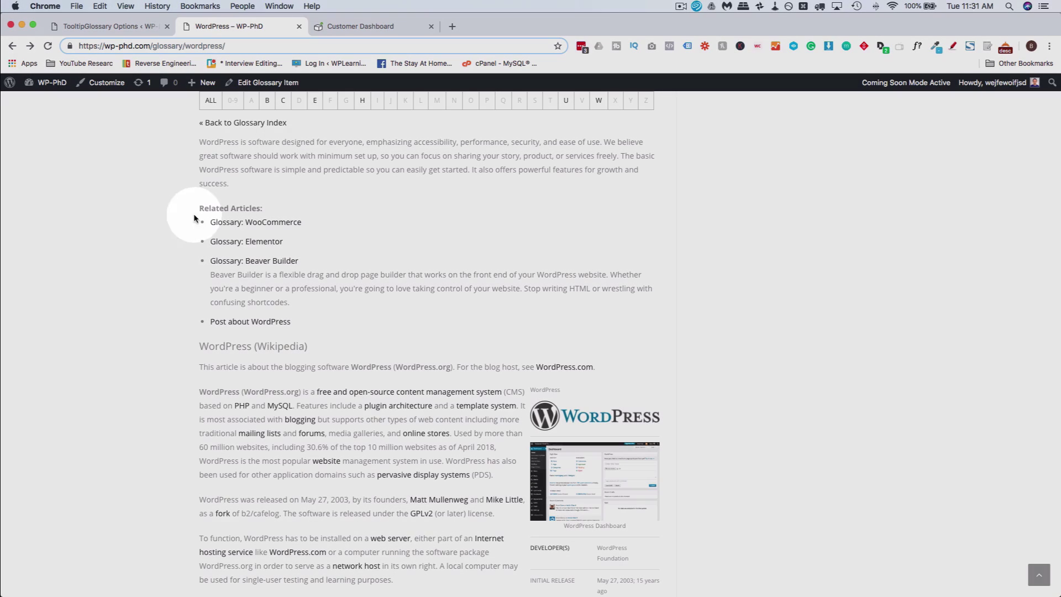
{"action": "left_click_drag", "start_coordinate": [196, 215], "coordinate": [309, 314]}
{"action": "left_click", "coordinate": [298, 318]}
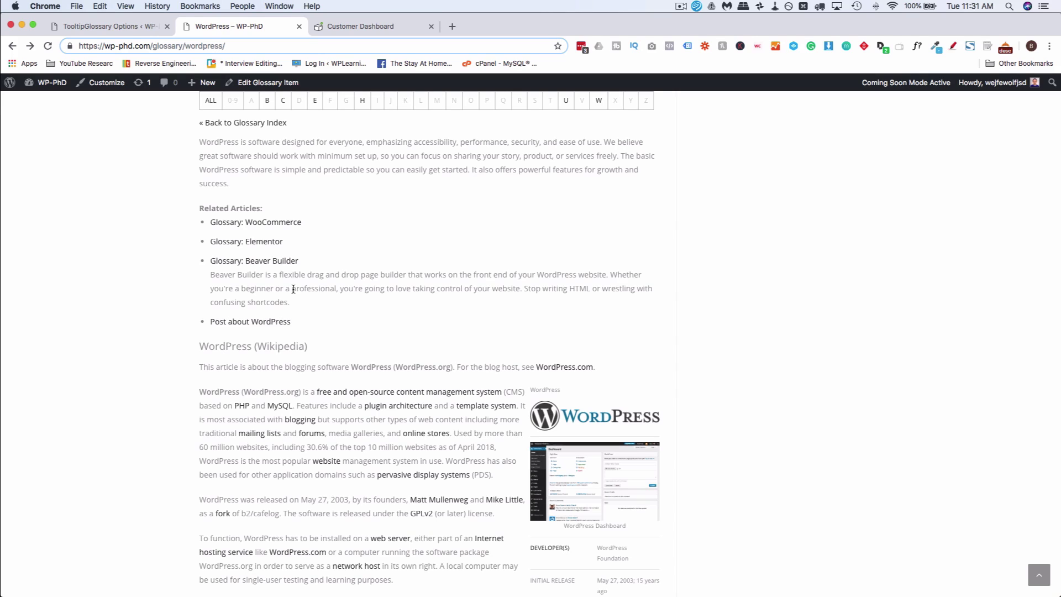
{"action": "left_click_drag", "start_coordinate": [313, 260], "coordinate": [204, 325]}
{"action": "left_click_drag", "start_coordinate": [281, 325], "coordinate": [280, 325]}
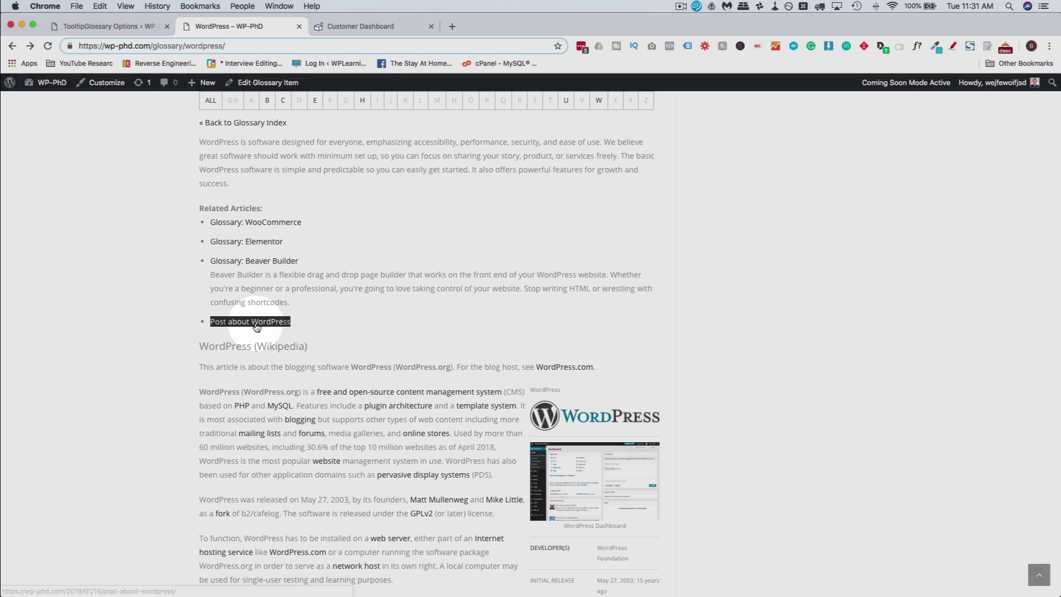
{"action": "left_click", "coordinate": [186, 309]}
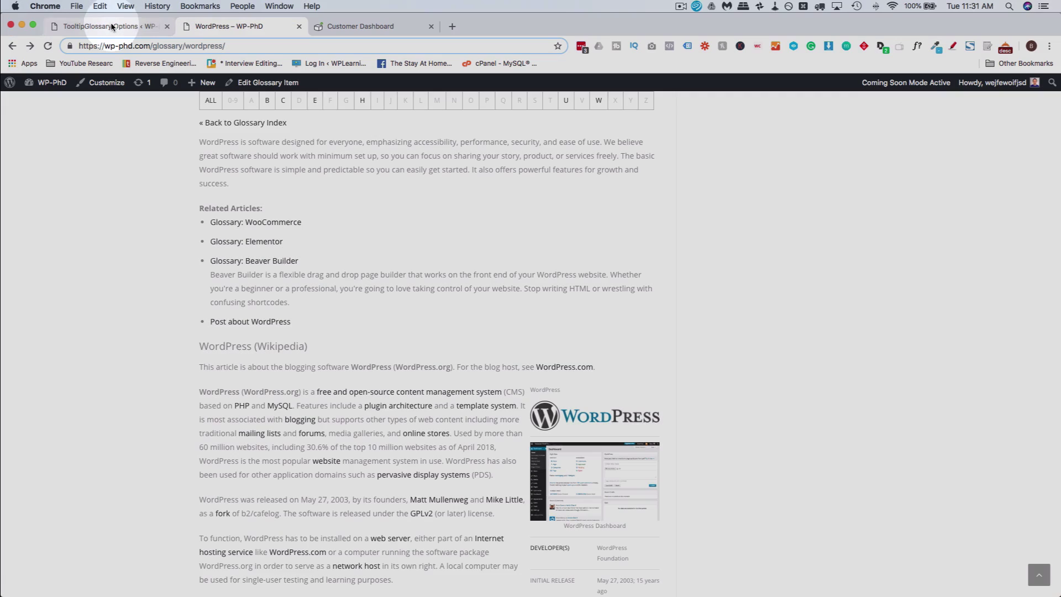
Step: Return to the plugin settings and review the Glossary Term options for links, related articles, synonyms and taxonomies
{"action": "left_click", "coordinate": [110, 26]}
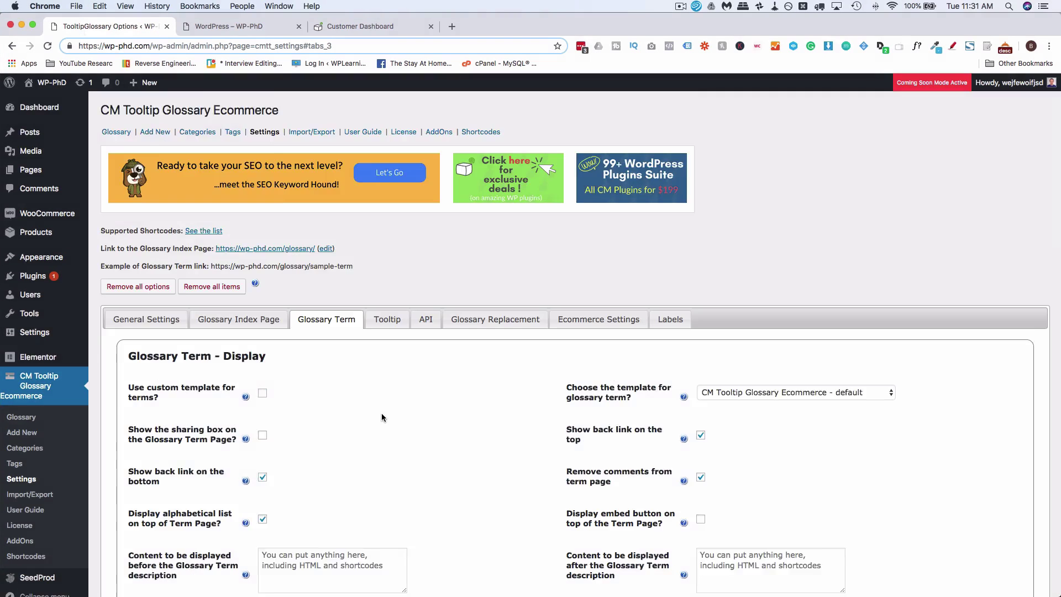
{"action": "scroll", "coordinate": [381, 413], "scroll_direction": "down", "scroll_amount": 5}
{"action": "scroll", "coordinate": [381, 414], "scroll_direction": "down", "scroll_amount": 15}
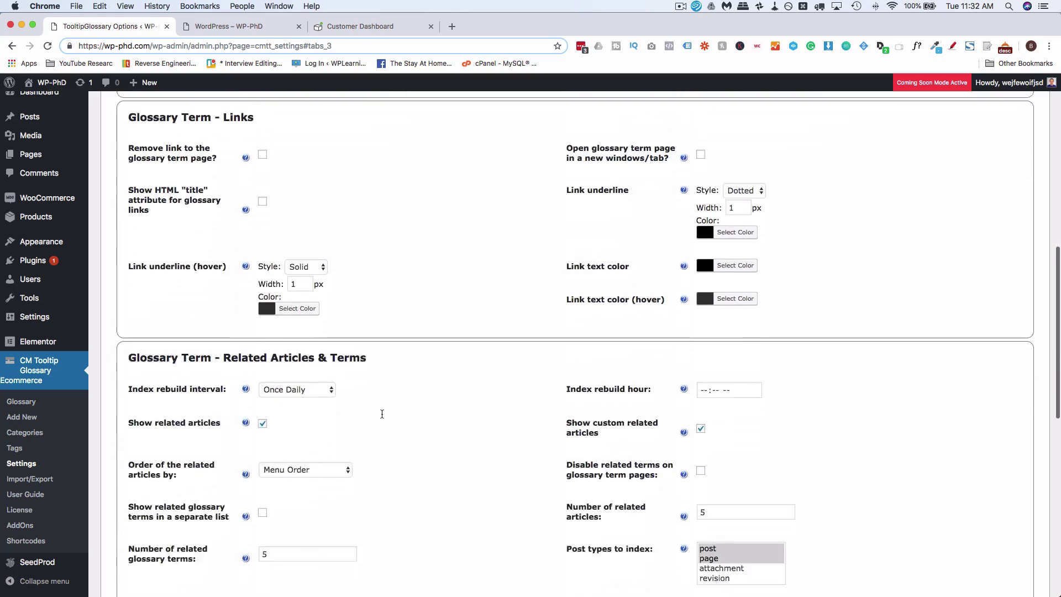
{"action": "scroll", "coordinate": [382, 414], "scroll_direction": "down", "scroll_amount": 3}
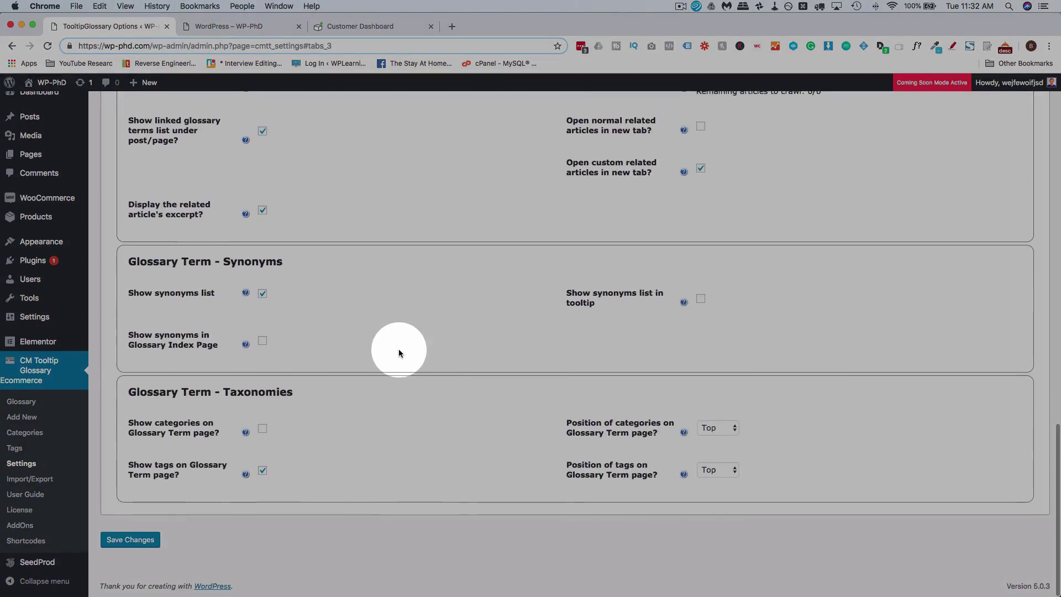
{"action": "scroll", "coordinate": [399, 350], "scroll_direction": "up", "scroll_amount": 15}
{"action": "scroll", "coordinate": [399, 350], "scroll_direction": "up", "scroll_amount": 5}
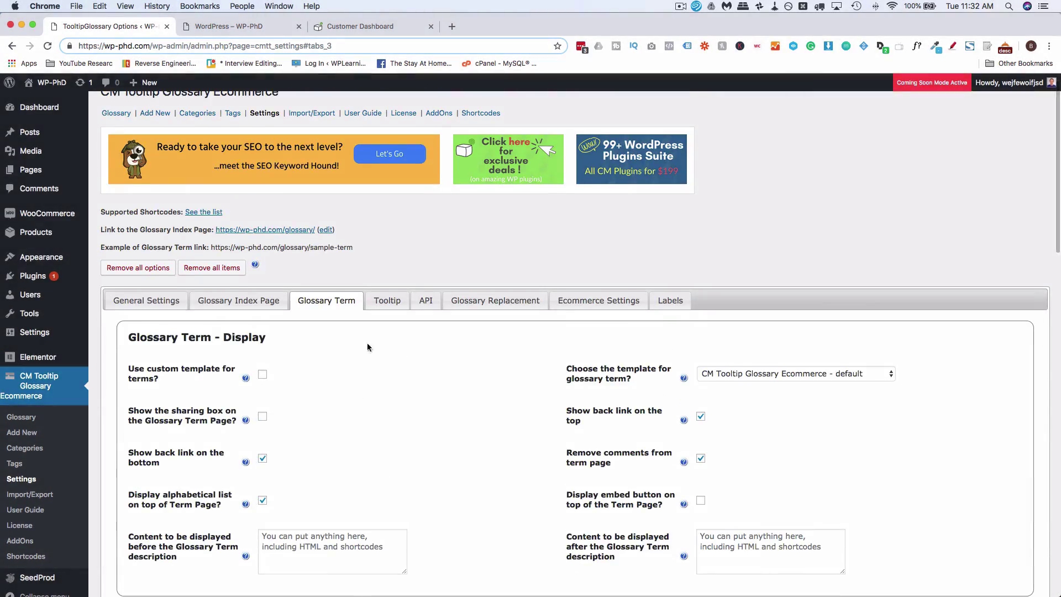
Step: Open the Tooltip settings and examine the tooltip content options, including the tooltip length limit
{"action": "left_click", "coordinate": [389, 302]}
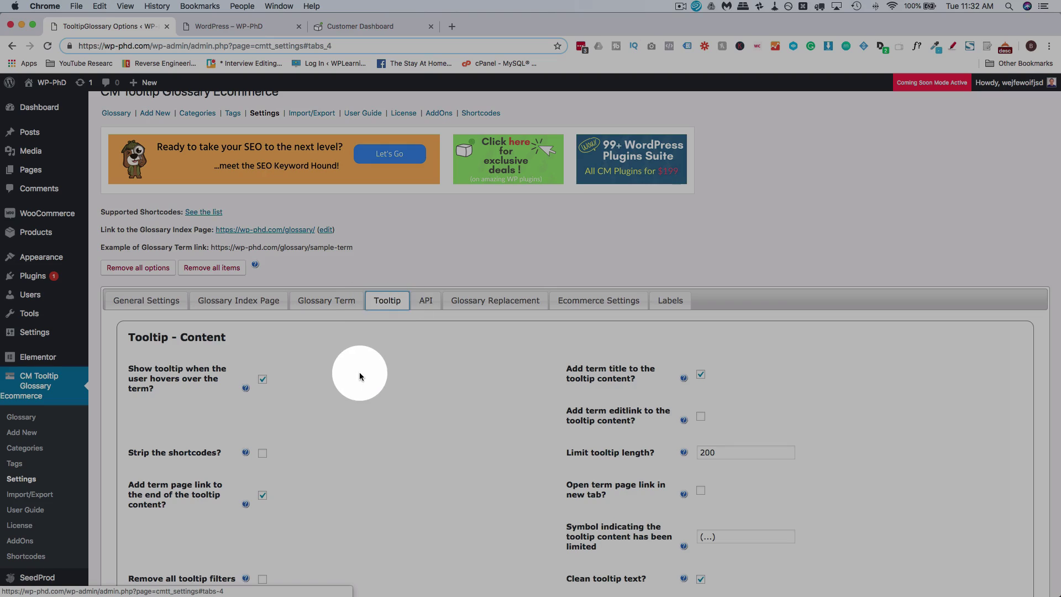
{"action": "scroll", "coordinate": [359, 373], "scroll_direction": "down", "scroll_amount": 5}
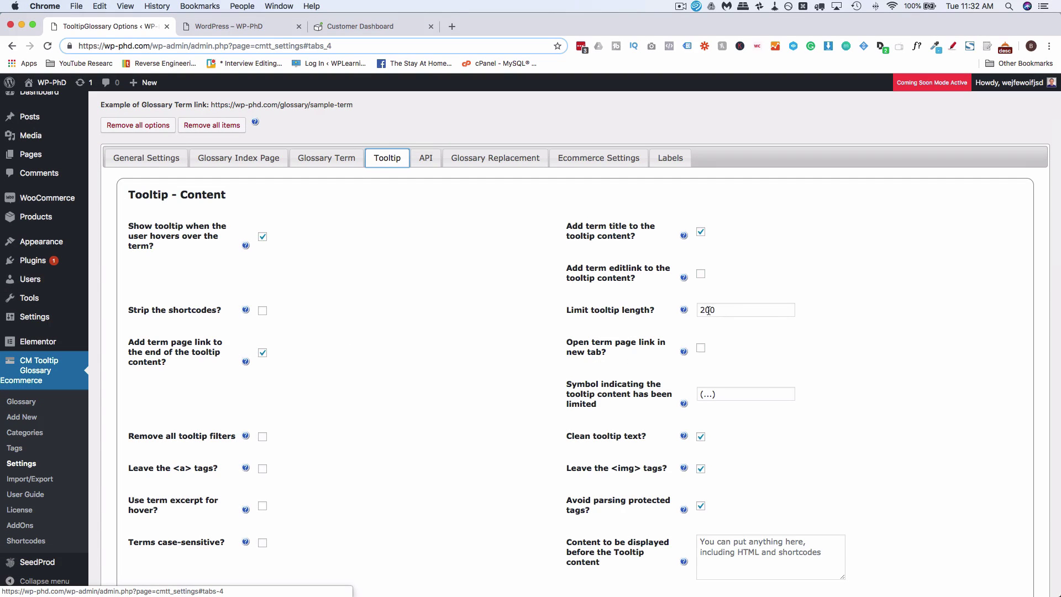
{"action": "left_click", "coordinate": [701, 310]}
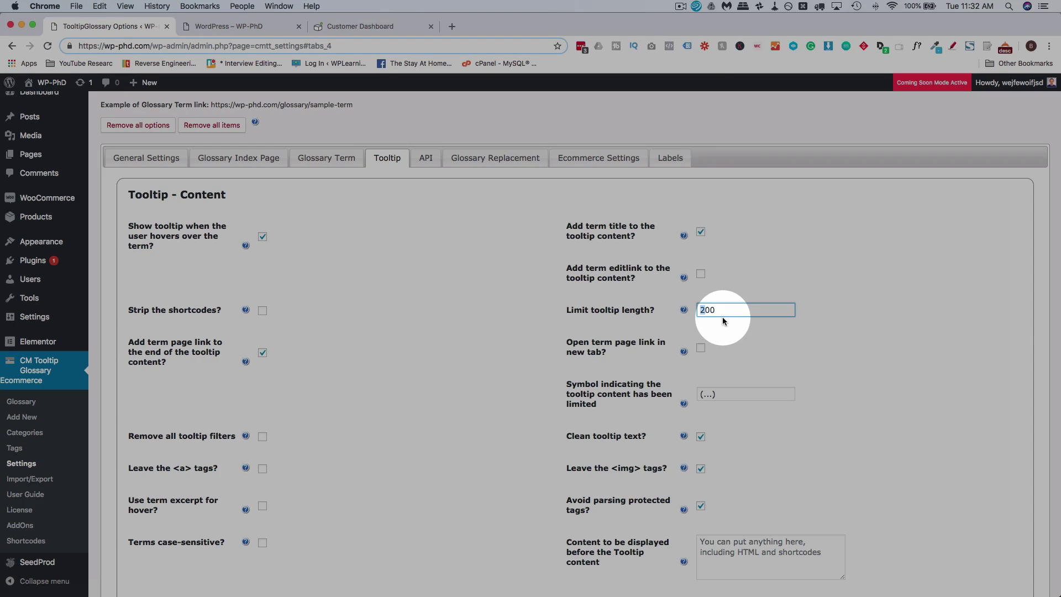
{"action": "scroll", "coordinate": [604, 366], "scroll_direction": "down", "scroll_amount": 3}
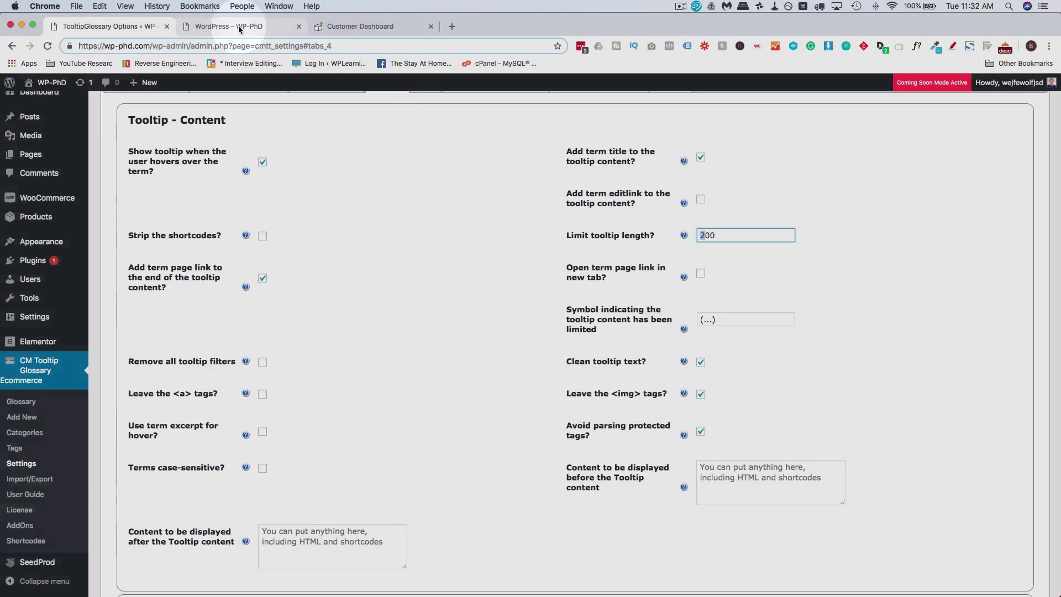
Step: Compare the Beaver Builder tooltip on the live Glossary index with the limited-content symbol in the Tooltip settings
{"action": "left_click", "coordinate": [229, 26]}
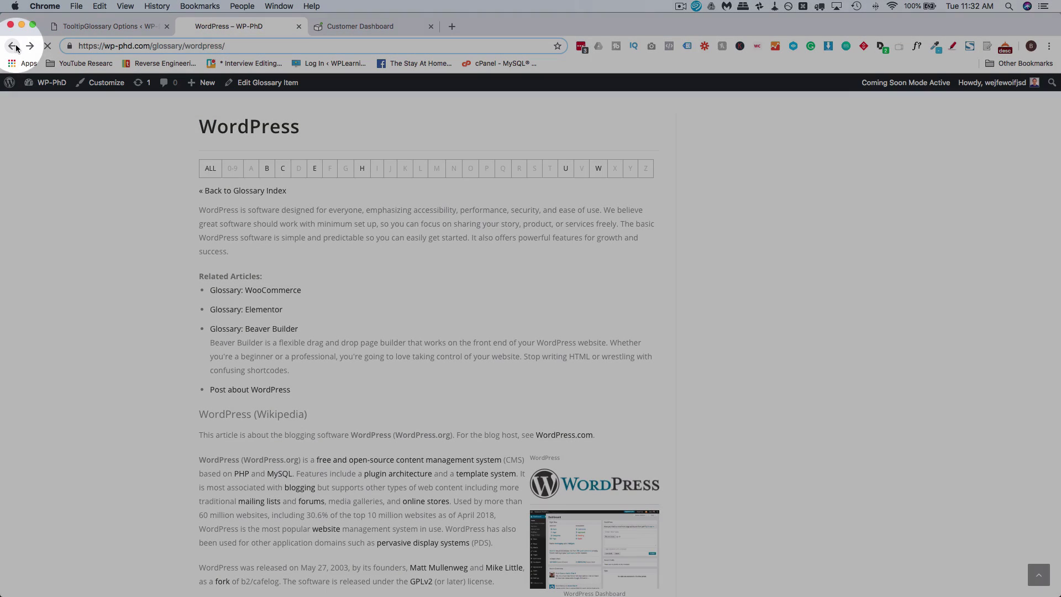
{"action": "left_click", "coordinate": [15, 46]}
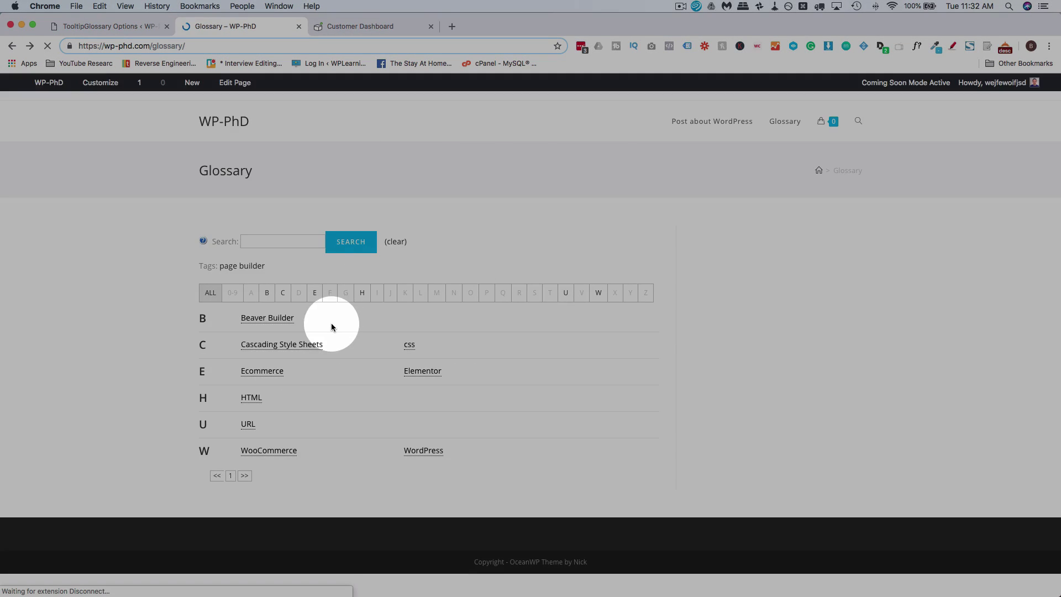
{"action": "mouse_move", "coordinate": [272, 316]}
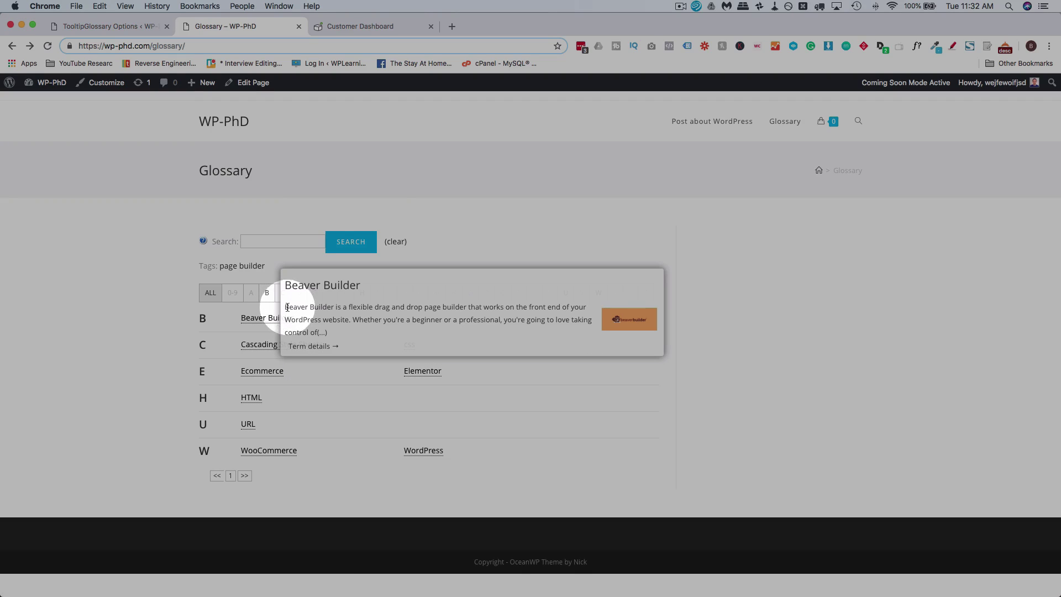
{"action": "left_click_drag", "start_coordinate": [287, 307], "coordinate": [308, 332]}
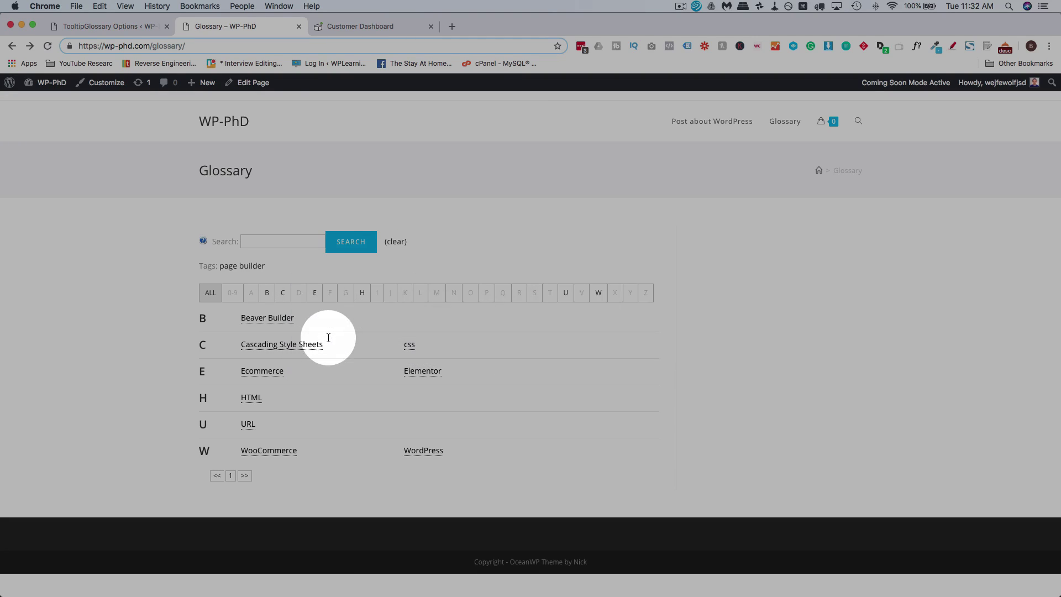
{"action": "left_click", "coordinate": [135, 26]}
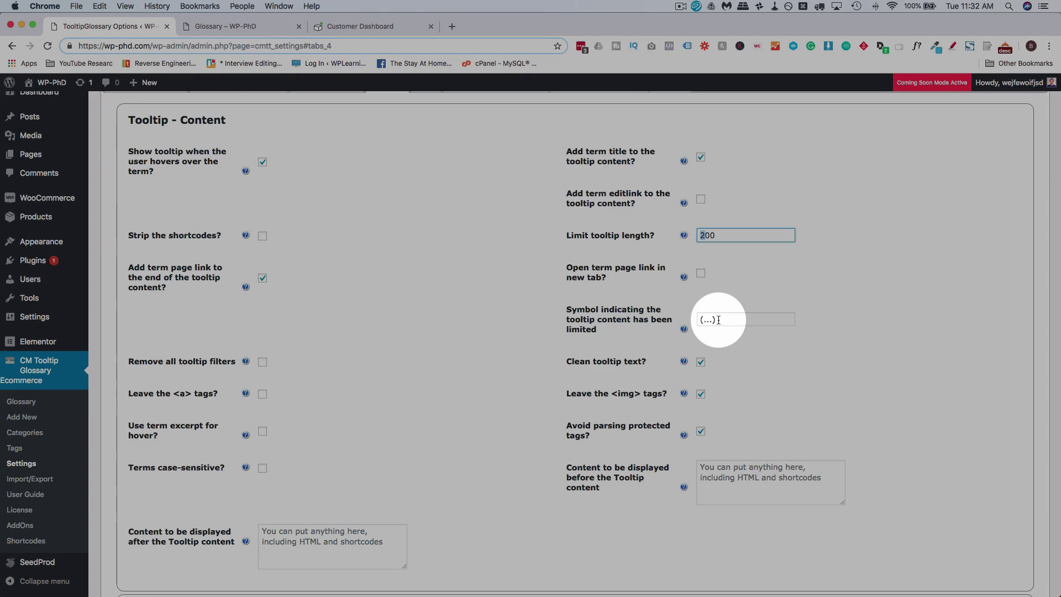
{"action": "left_click_drag", "start_coordinate": [718, 320], "coordinate": [687, 319]}
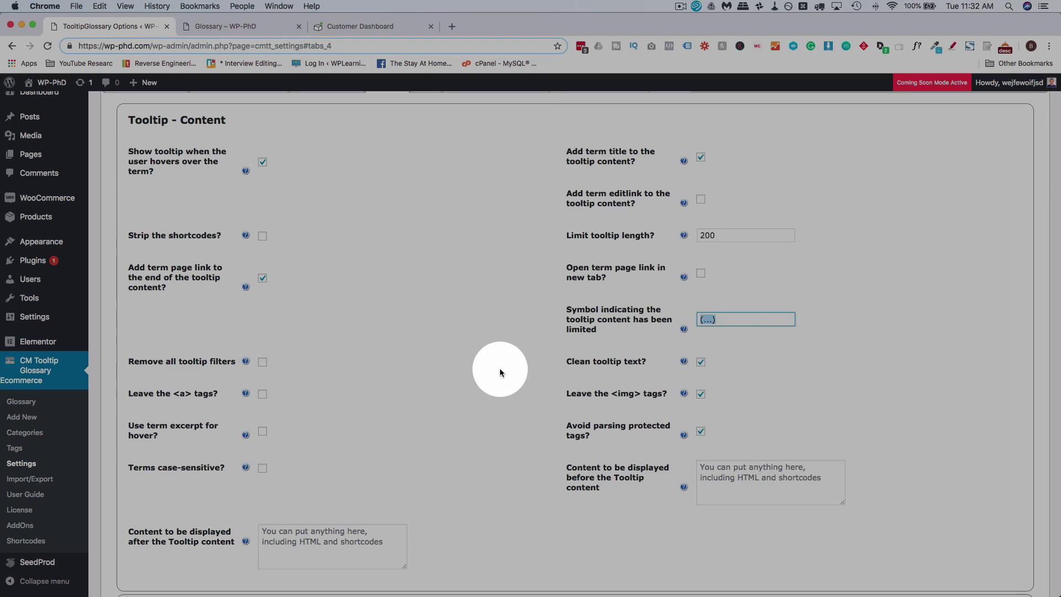
Step: Examine the tooltip options for mobile support, featured images, styling and animation, including the display animation's help text
{"action": "scroll", "coordinate": [500, 372], "scroll_direction": "down", "scroll_amount": 10}
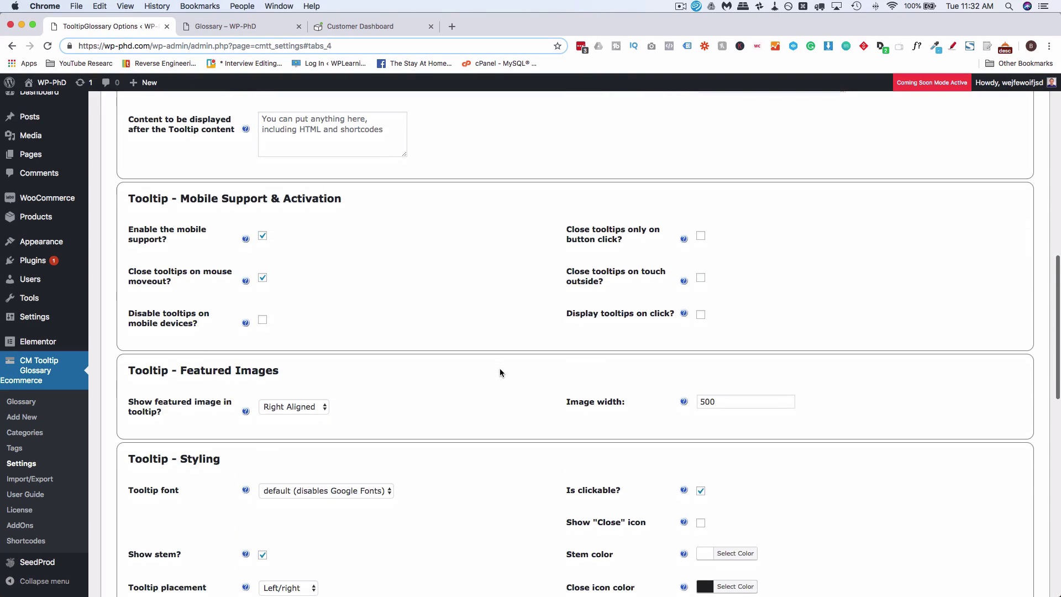
{"action": "scroll", "coordinate": [440, 304], "scroll_direction": "down", "scroll_amount": 3}
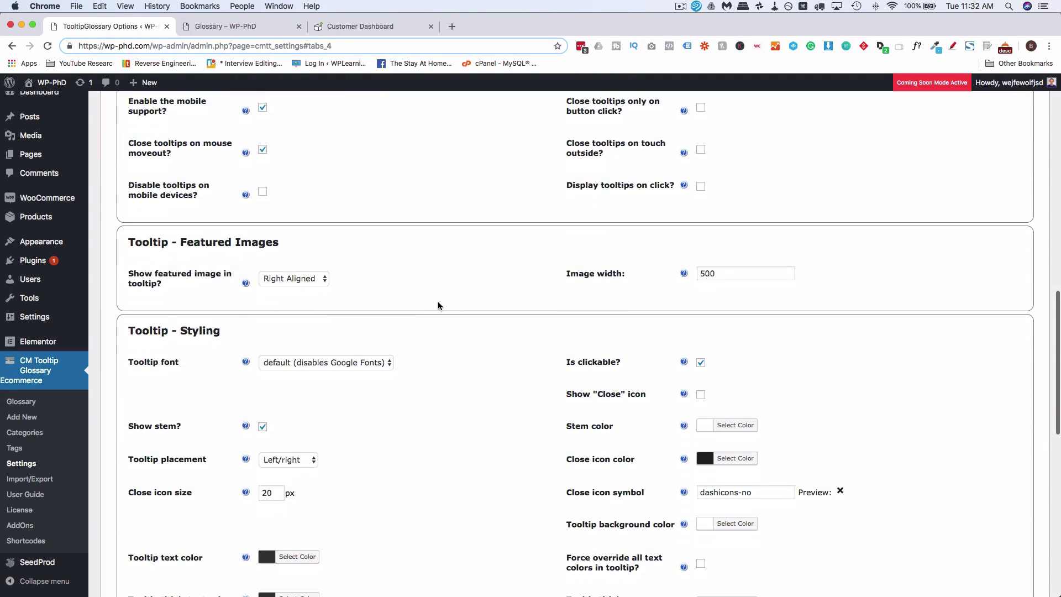
{"action": "scroll", "coordinate": [471, 277], "scroll_direction": "down", "scroll_amount": 3}
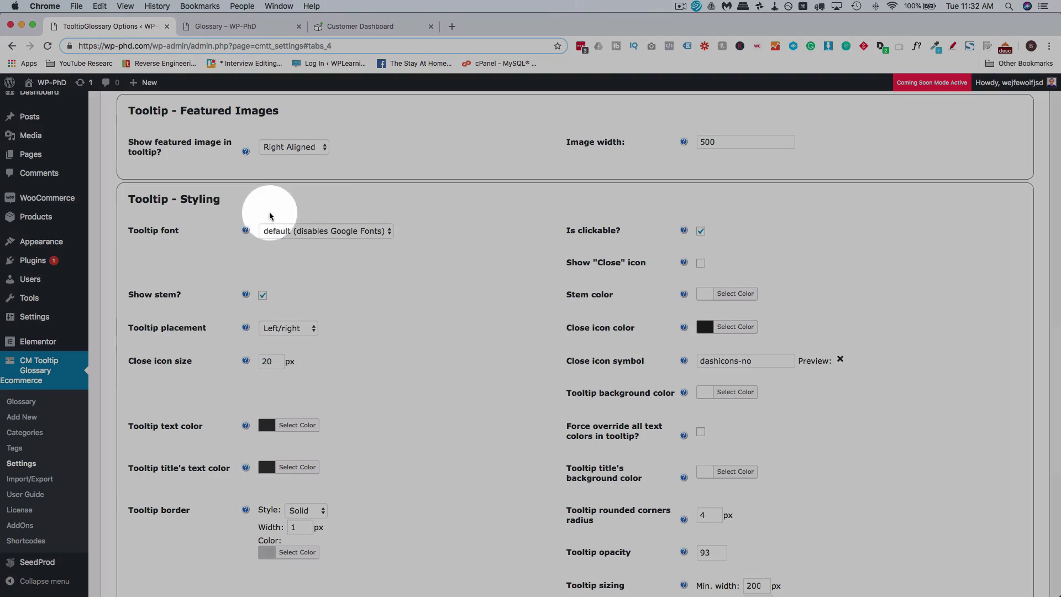
{"action": "scroll", "coordinate": [506, 331], "scroll_direction": "down", "scroll_amount": 3}
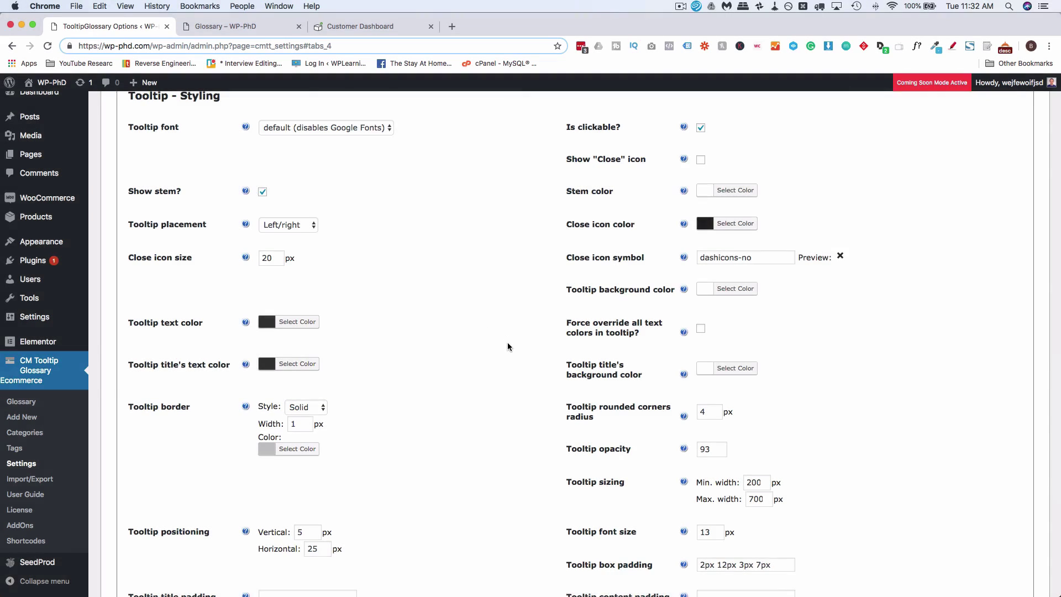
{"action": "scroll", "coordinate": [507, 347], "scroll_direction": "up", "scroll_amount": 1}
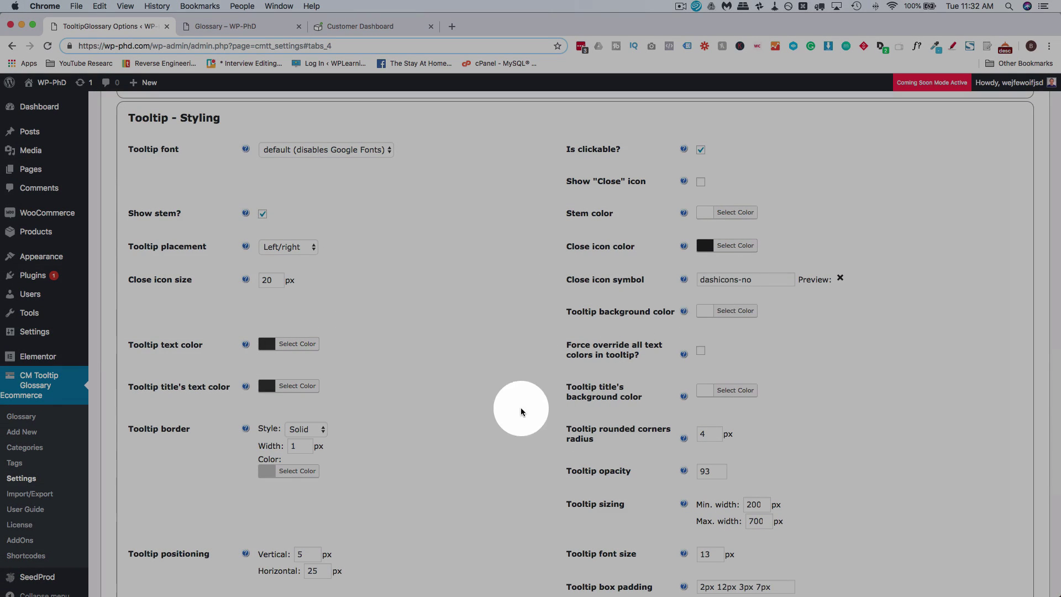
{"action": "scroll", "coordinate": [500, 394], "scroll_direction": "down", "scroll_amount": 3}
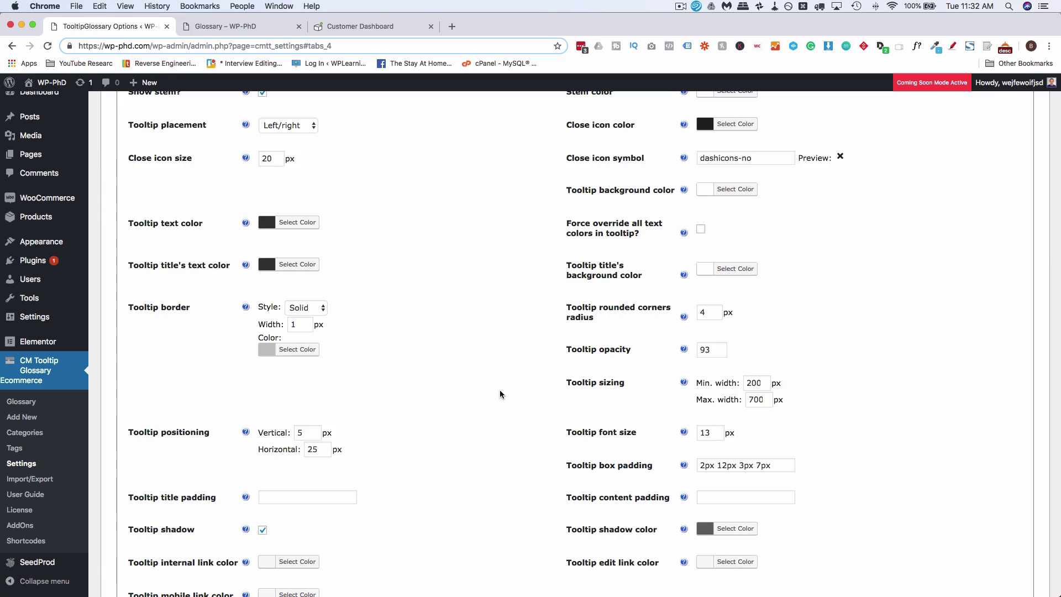
{"action": "scroll", "coordinate": [436, 358], "scroll_direction": "down", "scroll_amount": 6}
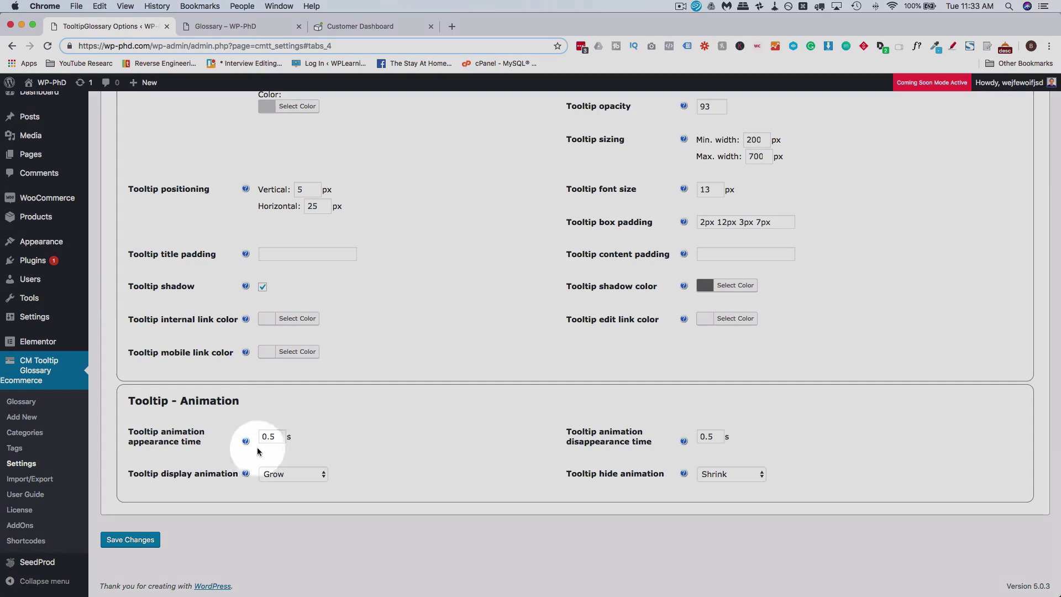
{"action": "mouse_move", "coordinate": [246, 446]}
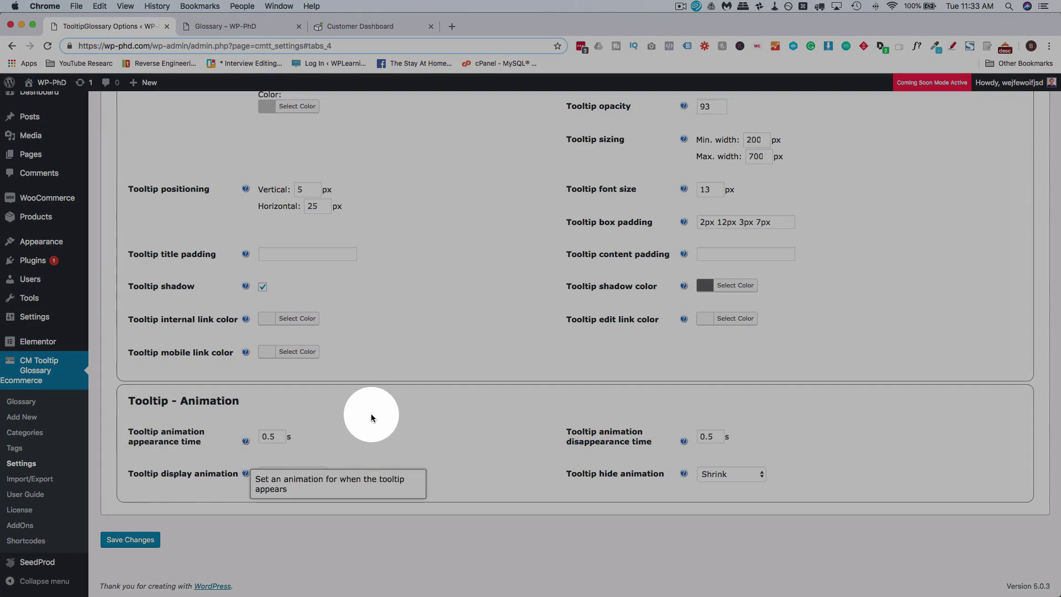
Step: Open the API settings and examine the Google Translate and Merriam-Webster options, including the help for the dictionary and thesaurus API keys
{"action": "scroll", "coordinate": [370, 417], "scroll_direction": "up", "scroll_amount": 10}
{"action": "scroll", "coordinate": [372, 417], "scroll_direction": "up", "scroll_amount": 10}
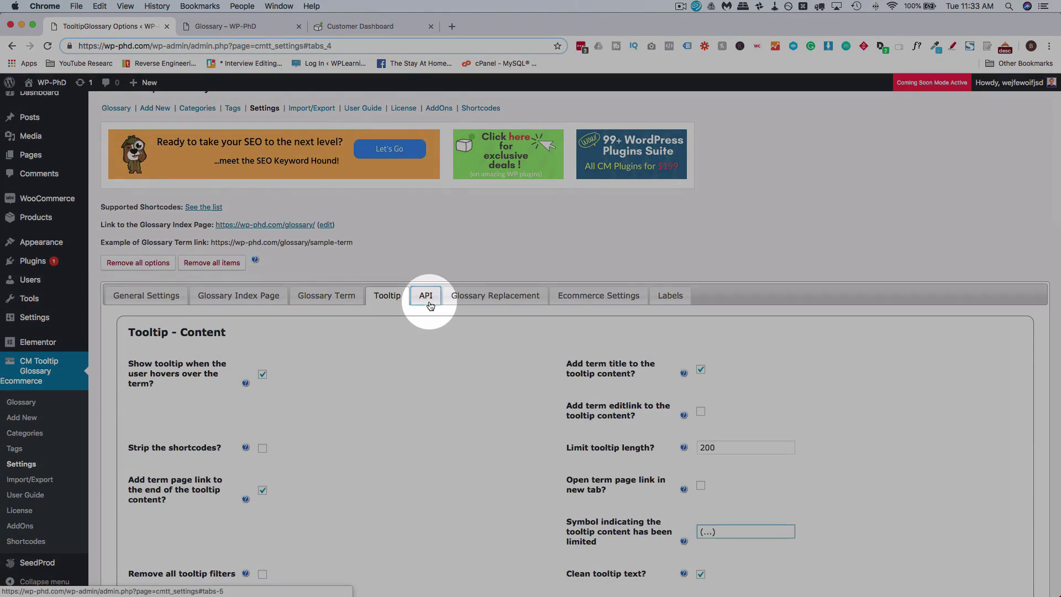
{"action": "left_click", "coordinate": [430, 304]}
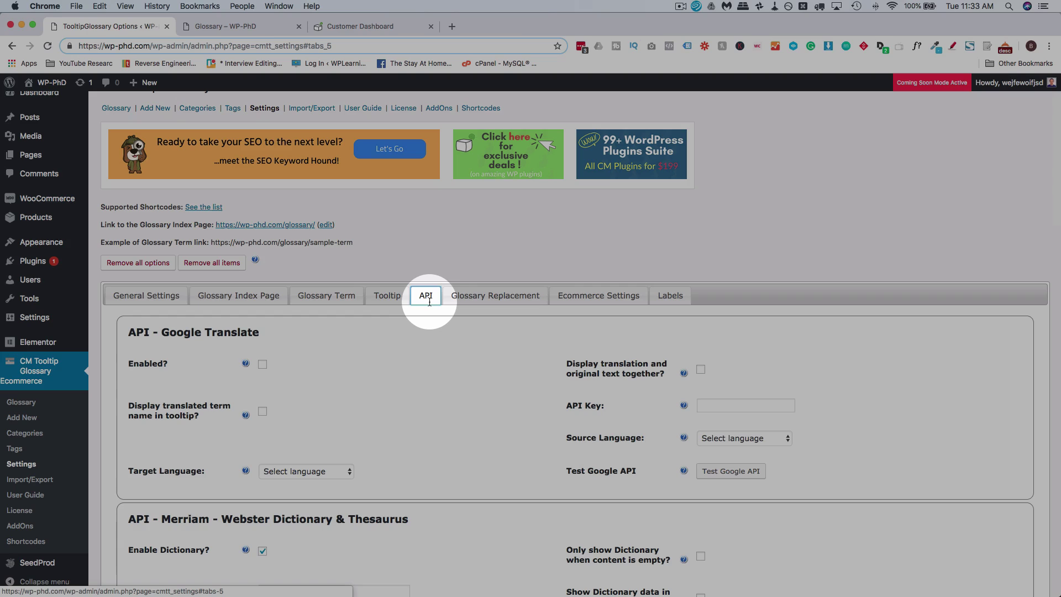
{"action": "scroll", "coordinate": [428, 365], "scroll_direction": "down", "scroll_amount": 2}
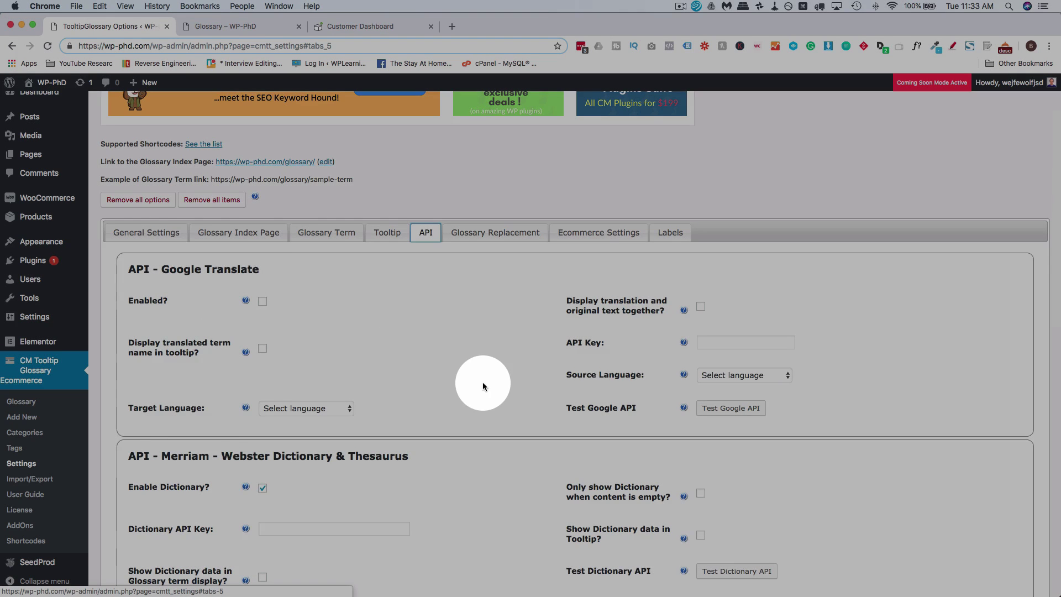
{"action": "scroll", "coordinate": [482, 382], "scroll_direction": "down", "scroll_amount": 3}
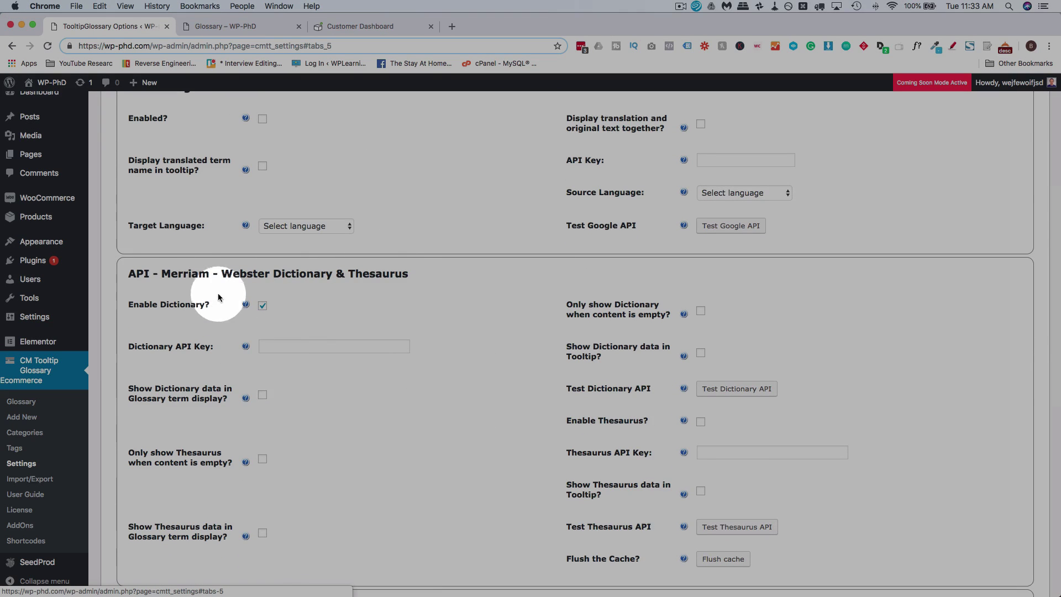
{"action": "scroll", "coordinate": [334, 256], "scroll_direction": "down", "scroll_amount": 3}
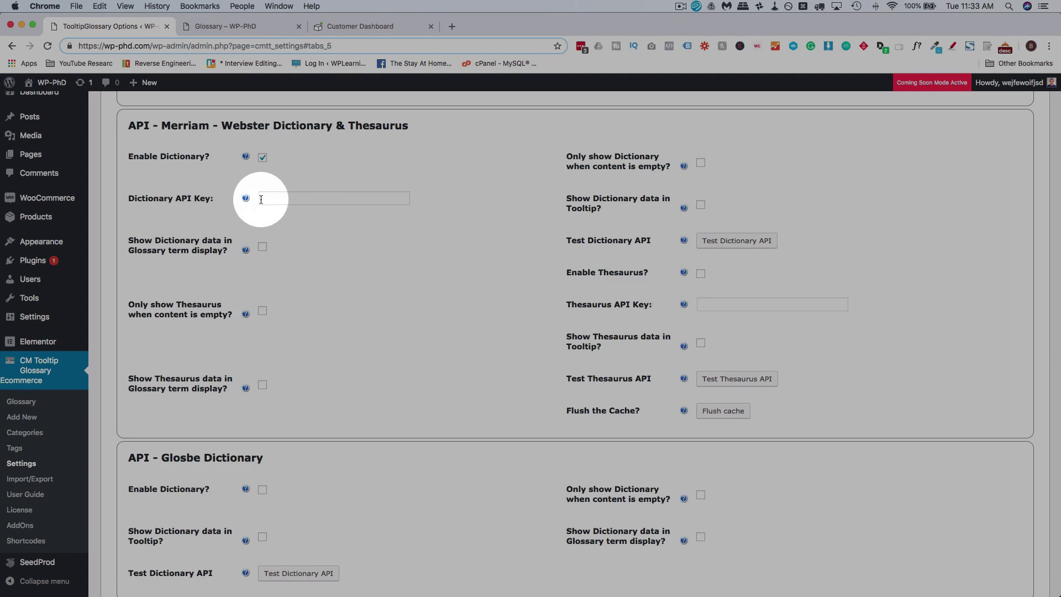
{"action": "mouse_move", "coordinate": [245, 200]}
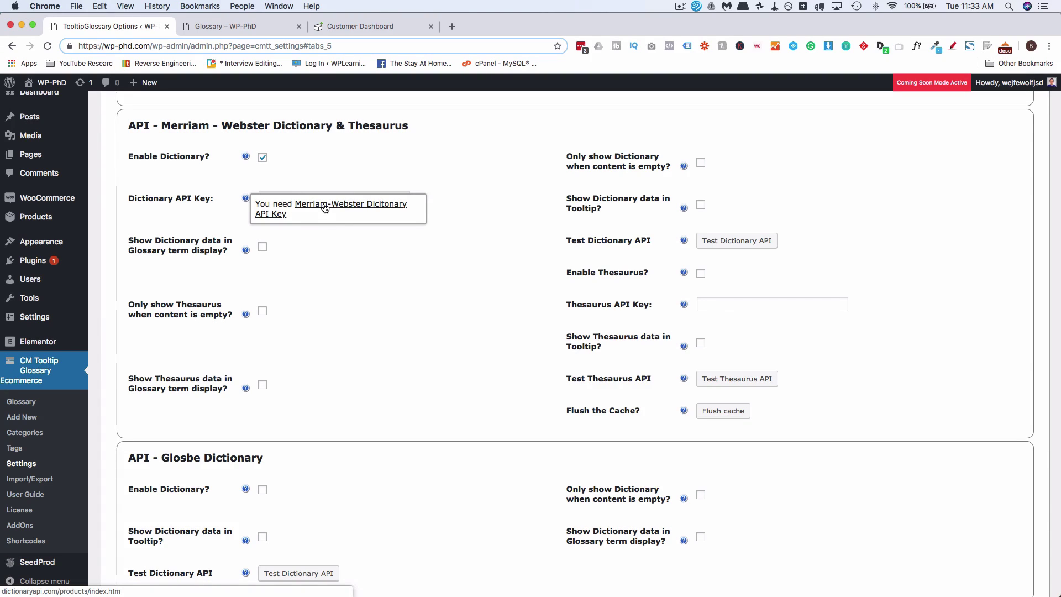
{"action": "mouse_move", "coordinate": [685, 304]}
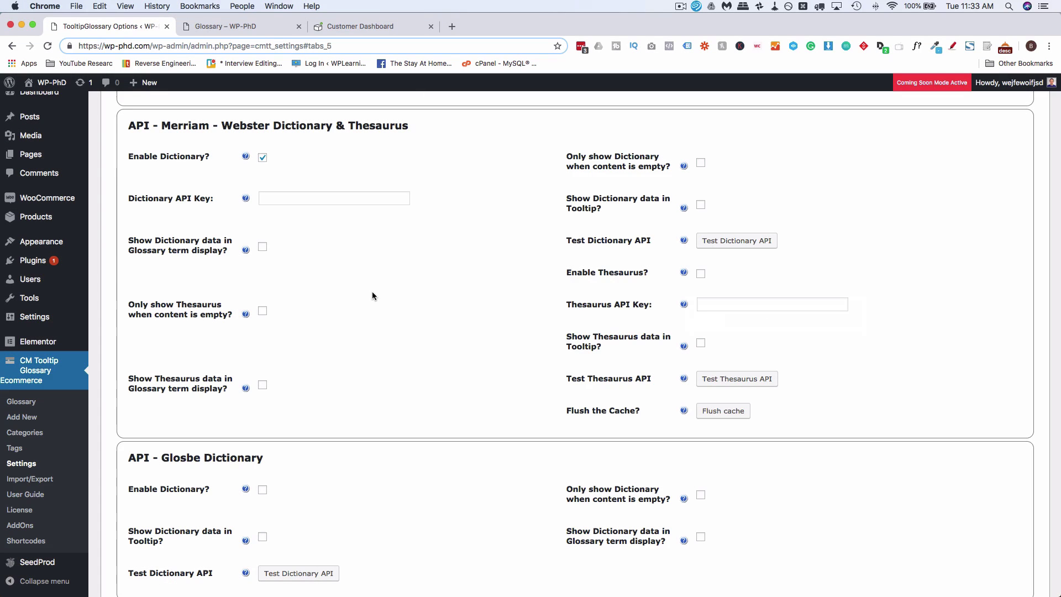
Step: Review the Merriam-Webster option for showing the dictionary only when content is empty, plus the Glosbe Dictionary and Wikipedia API options
{"action": "scroll", "coordinate": [373, 296], "scroll_direction": "up", "scroll_amount": 1}
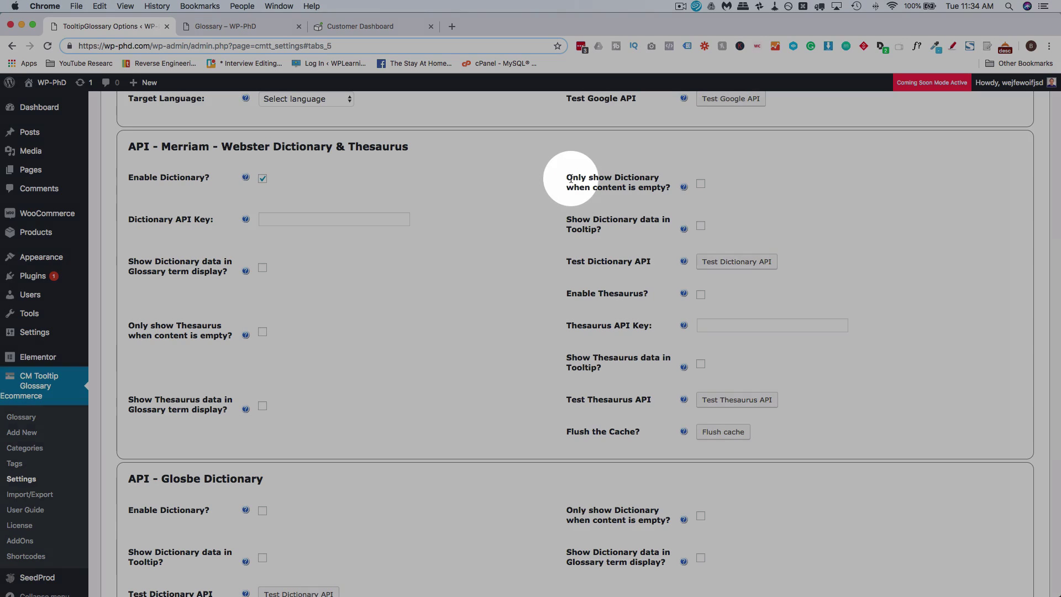
{"action": "left_click_drag", "start_coordinate": [568, 178], "coordinate": [684, 189]}
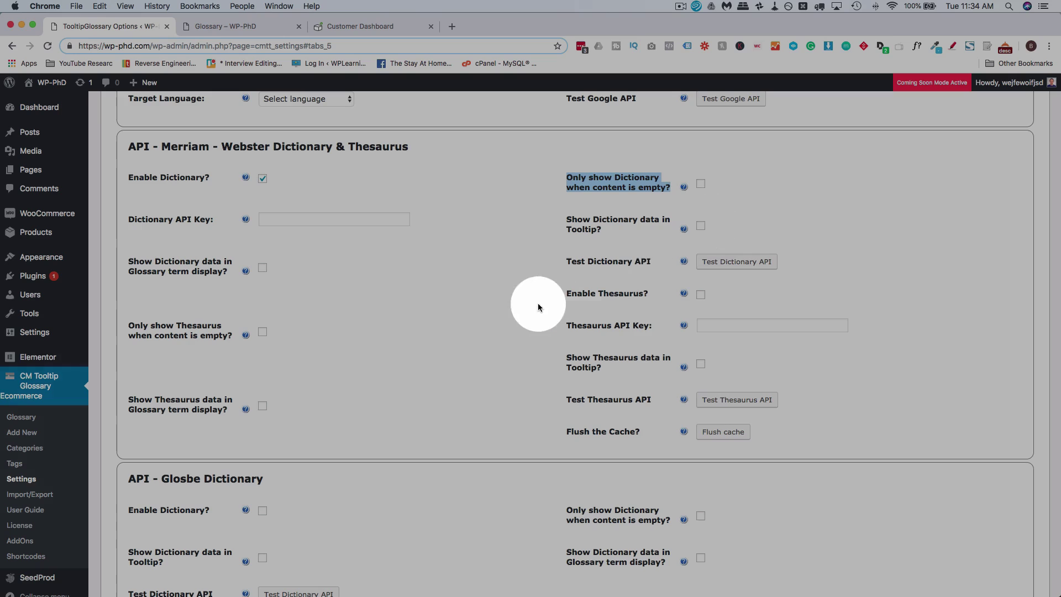
{"action": "left_click", "coordinate": [538, 303]}
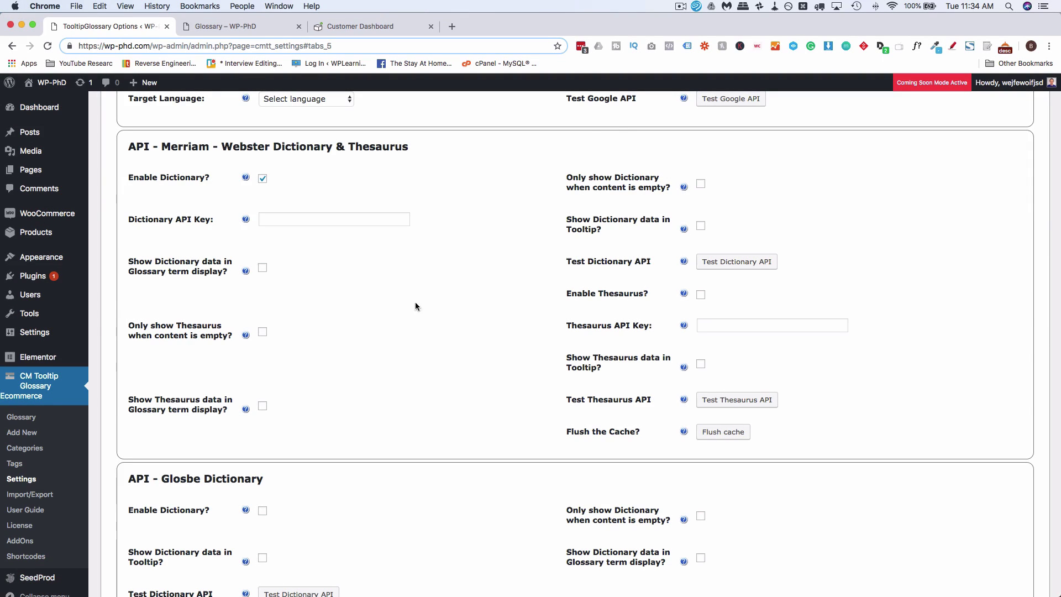
{"action": "scroll", "coordinate": [469, 374], "scroll_direction": "down", "scroll_amount": 5}
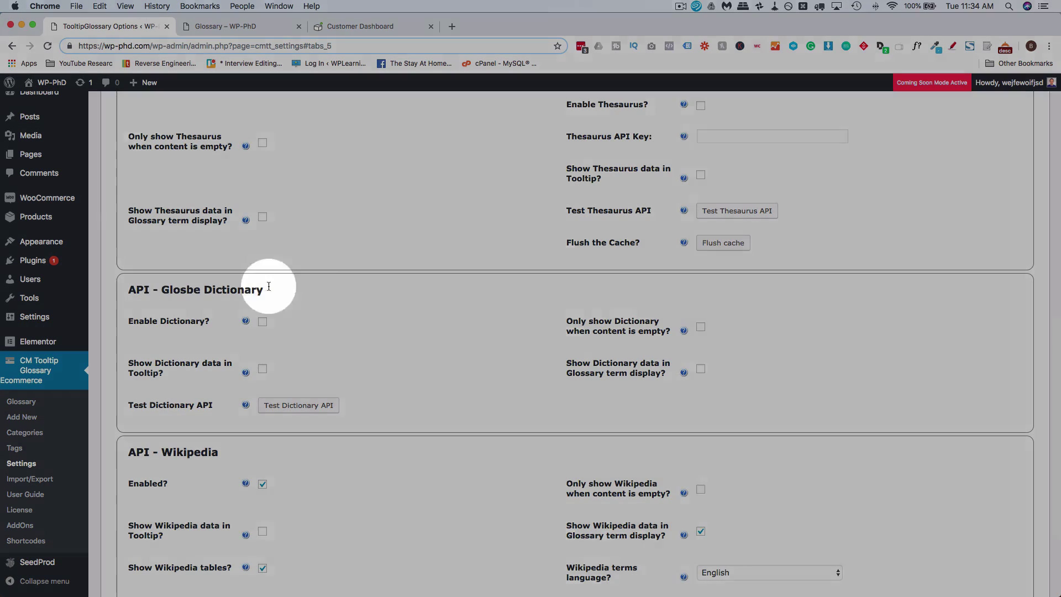
{"action": "scroll", "coordinate": [418, 316], "scroll_direction": "down", "scroll_amount": 4}
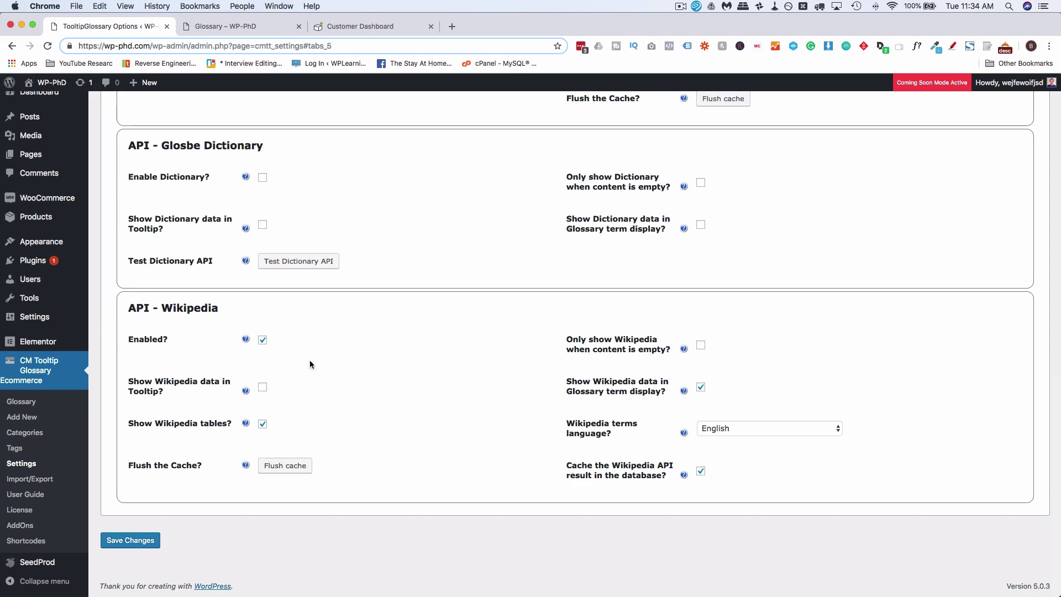
{"action": "scroll", "coordinate": [470, 342], "scroll_direction": "up", "scroll_amount": 15}
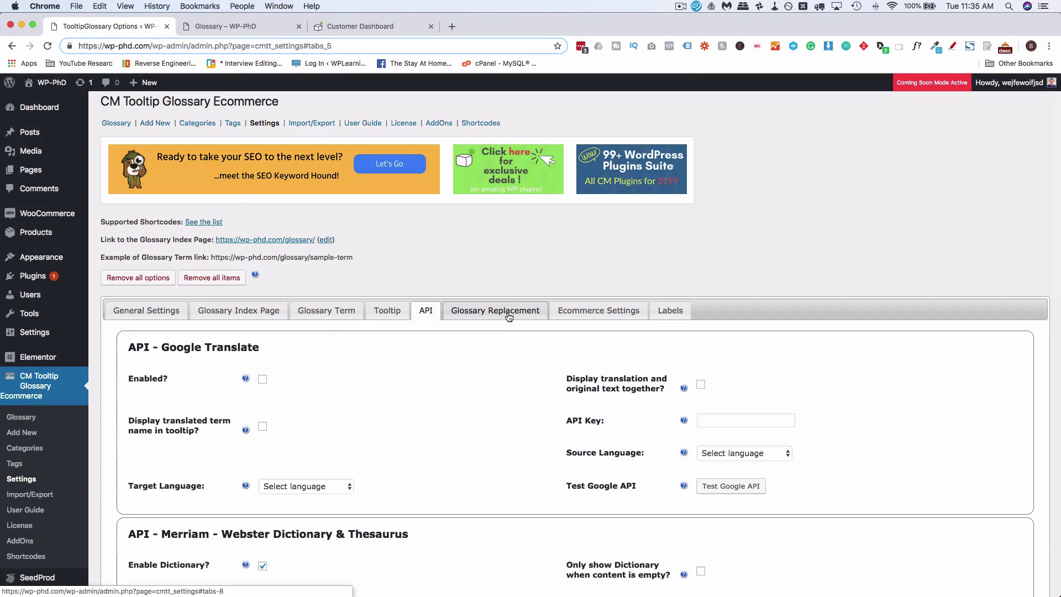
Step: View the Glossary Replacement settings, and open the Ecommerce settings to examine the options for enabling Woocommerce and the doubleclick API call
{"action": "left_click", "coordinate": [496, 314]}
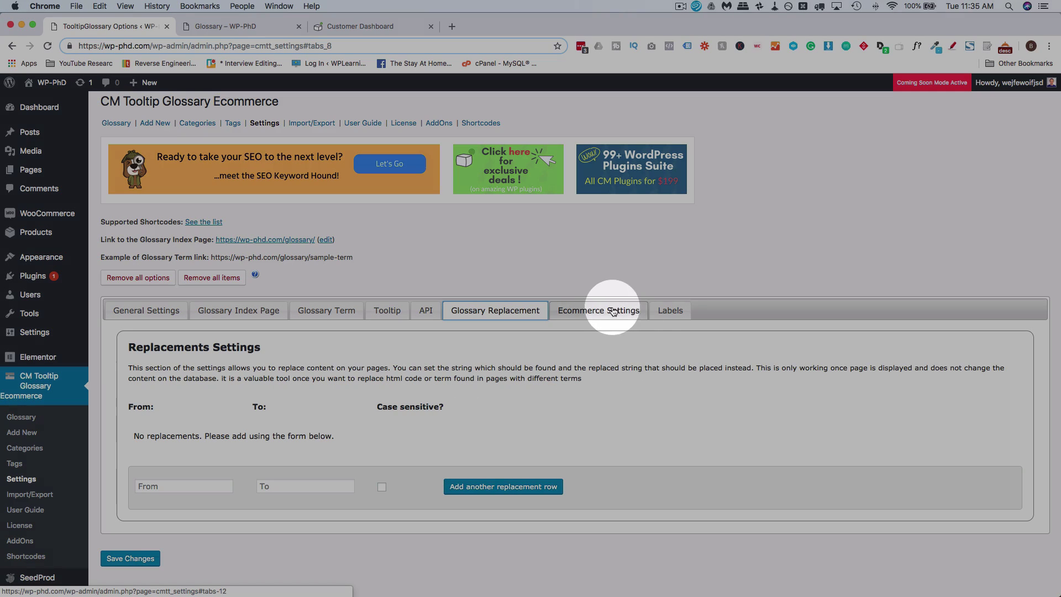
{"action": "left_click", "coordinate": [606, 313]}
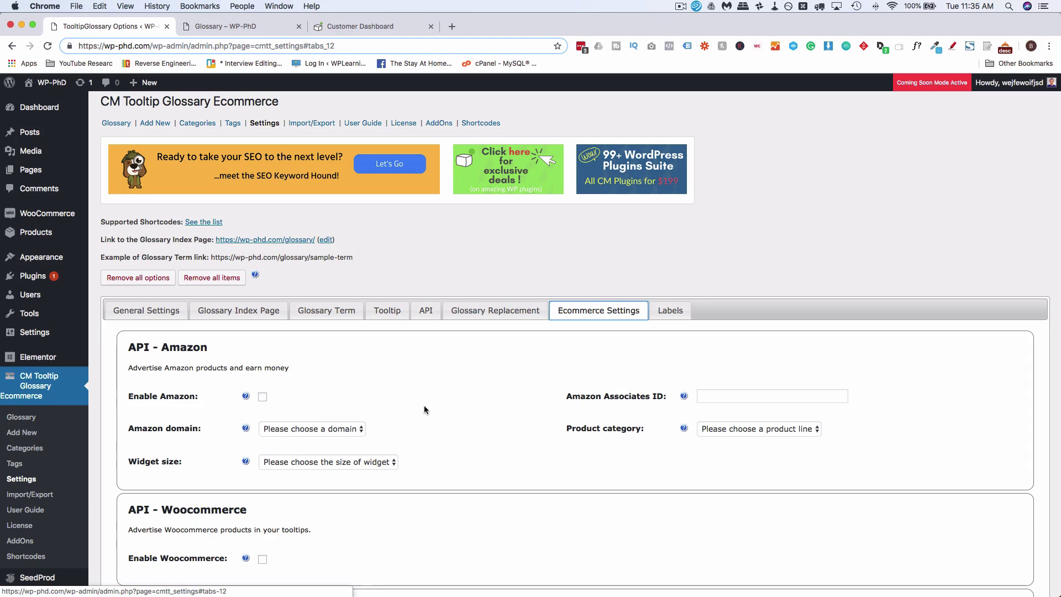
{"action": "scroll", "coordinate": [425, 409], "scroll_direction": "down", "scroll_amount": 3}
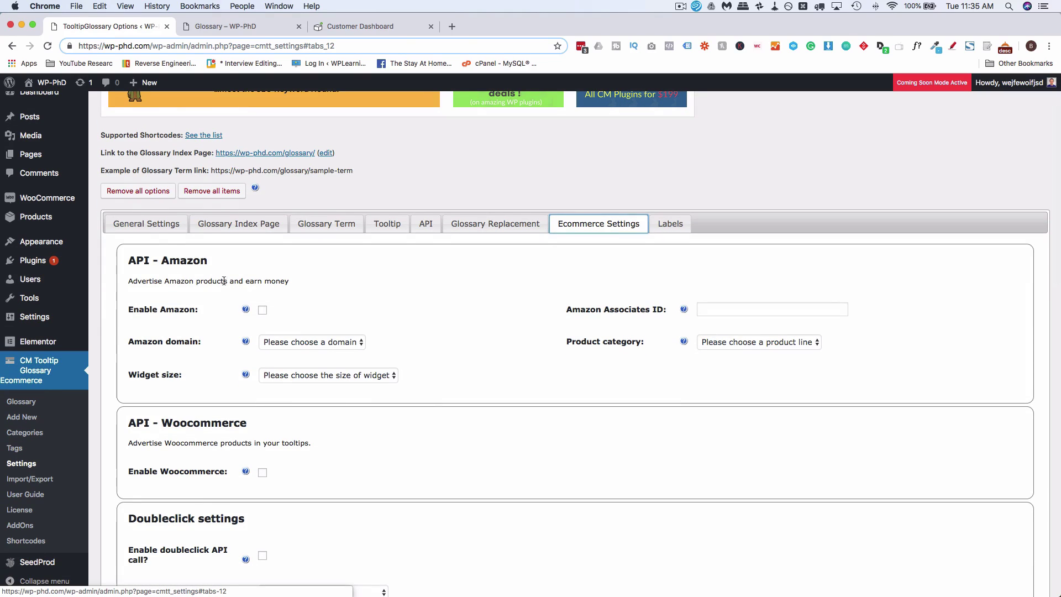
{"action": "scroll", "coordinate": [356, 309], "scroll_direction": "down", "scroll_amount": 5}
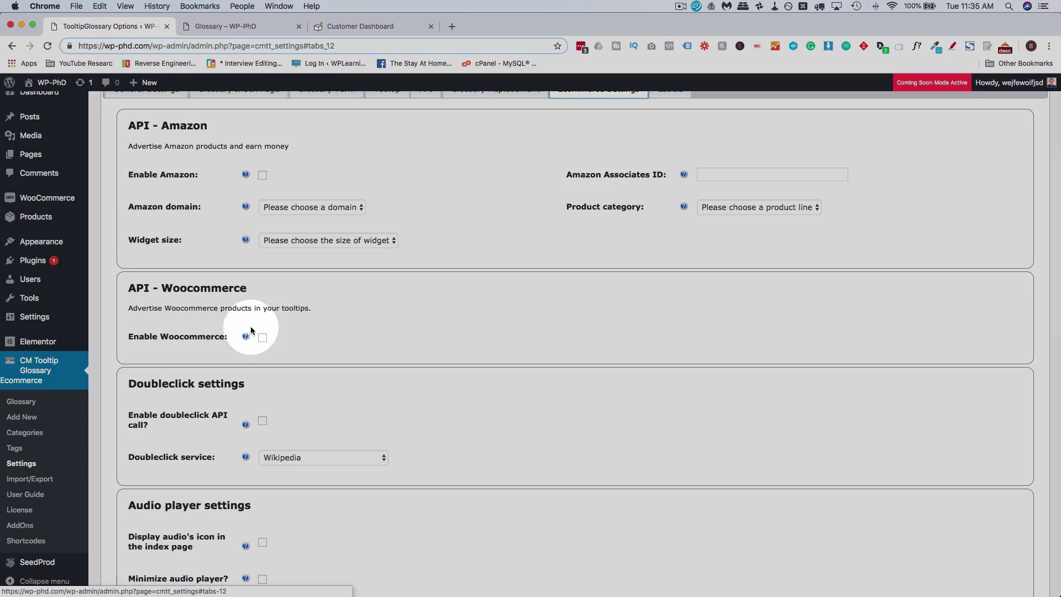
{"action": "left_click", "coordinate": [263, 337]}
{"action": "scroll", "coordinate": [227, 282], "scroll_direction": "down", "scroll_amount": 4}
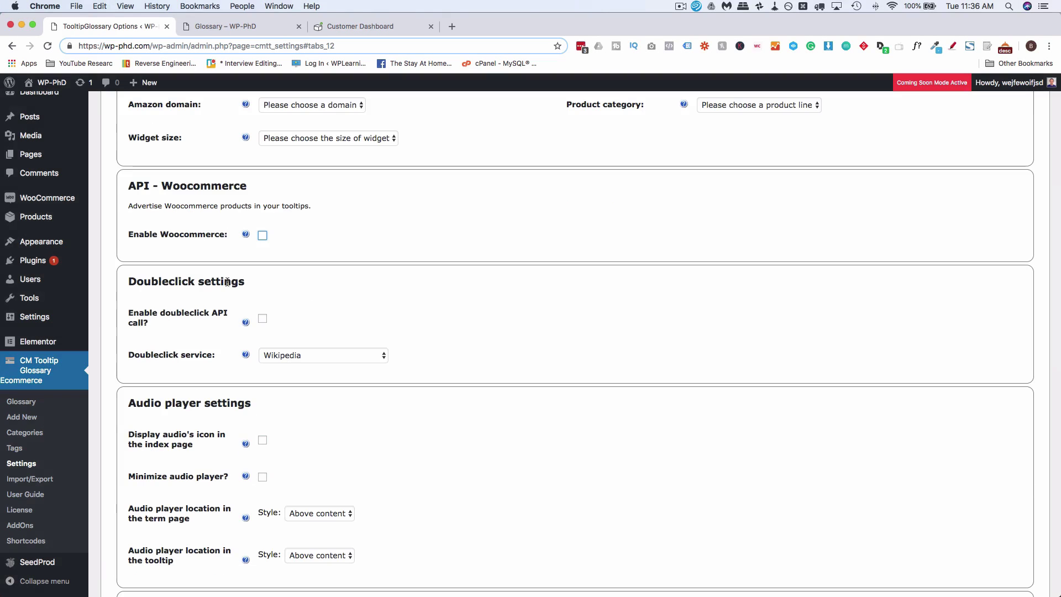
{"action": "left_click", "coordinate": [263, 318]}
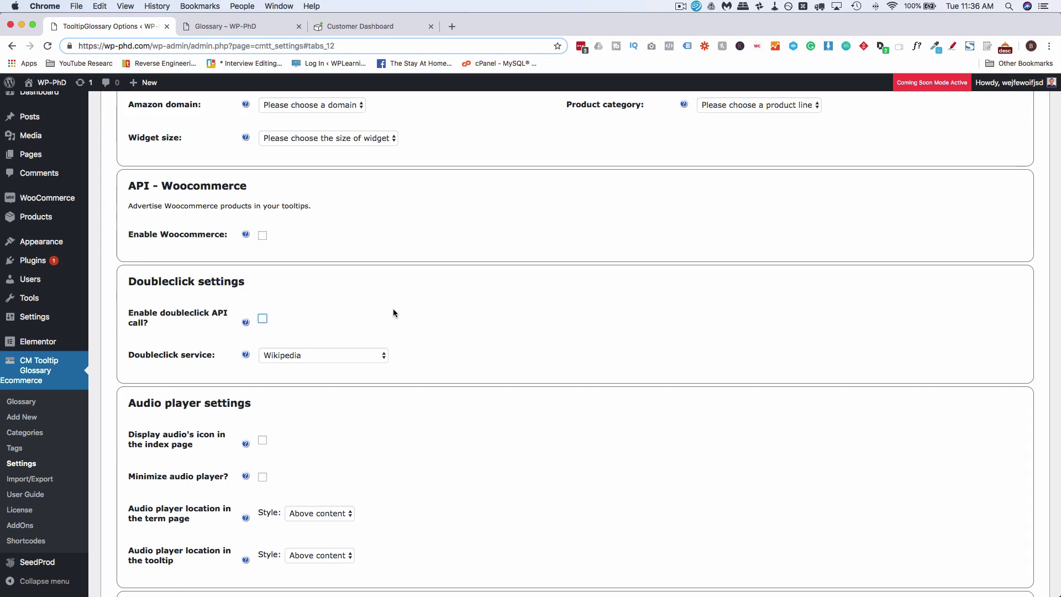
Step: Review the Amazon domain, Associates ID, product category and widget size options, along with the Woocommerce and Doubleclick sections
{"action": "scroll", "coordinate": [393, 310], "scroll_direction": "down", "scroll_amount": 15}
{"action": "scroll", "coordinate": [393, 309], "scroll_direction": "up", "scroll_amount": 15}
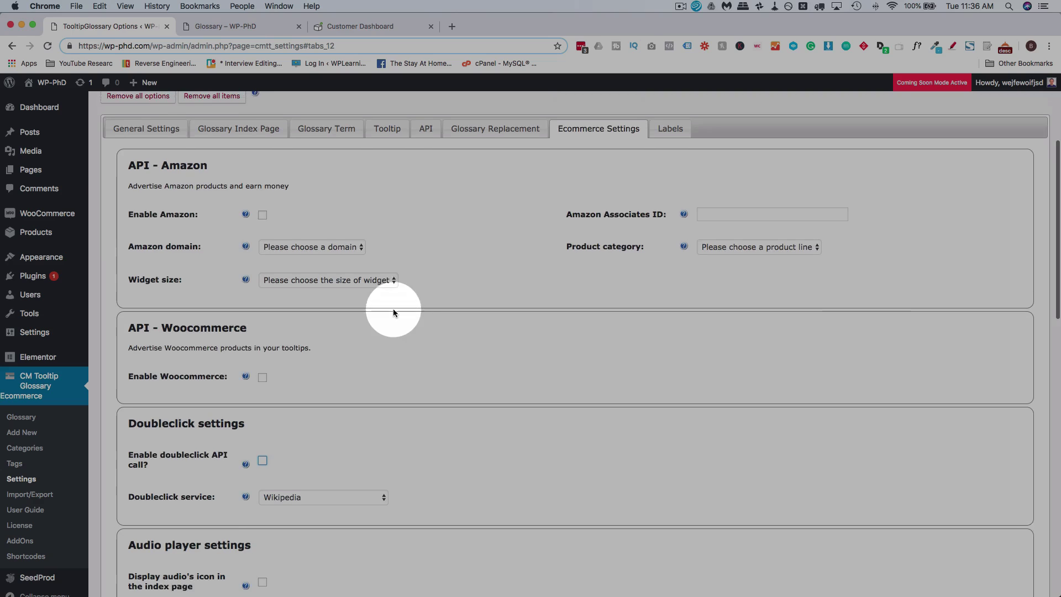
{"action": "left_click_drag", "start_coordinate": [363, 473], "coordinate": [137, 204]}
{"action": "left_click", "coordinate": [367, 227]}
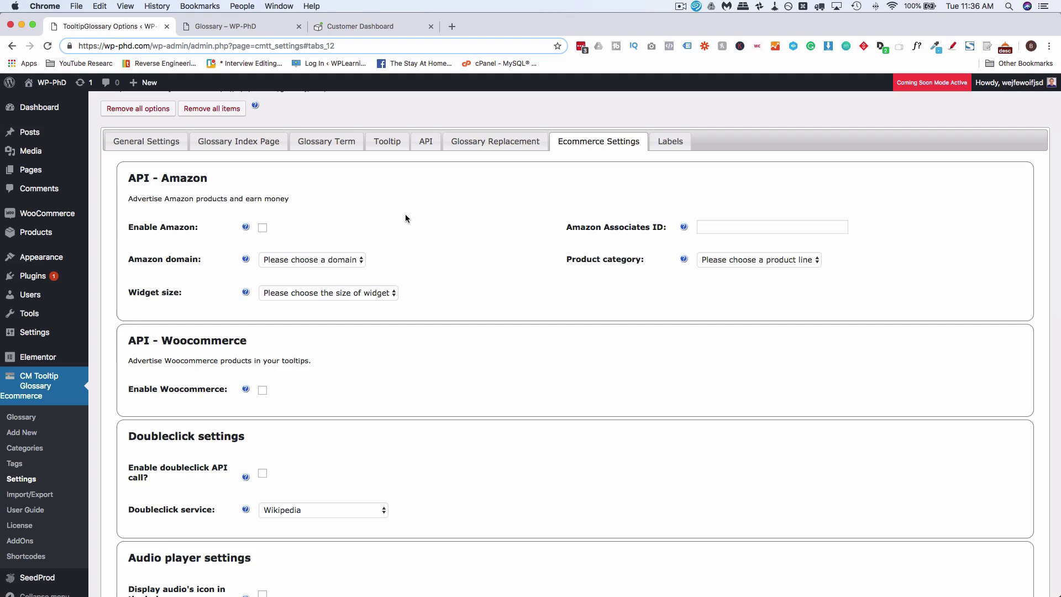
{"action": "scroll", "coordinate": [406, 219], "scroll_direction": "down", "scroll_amount": 2}
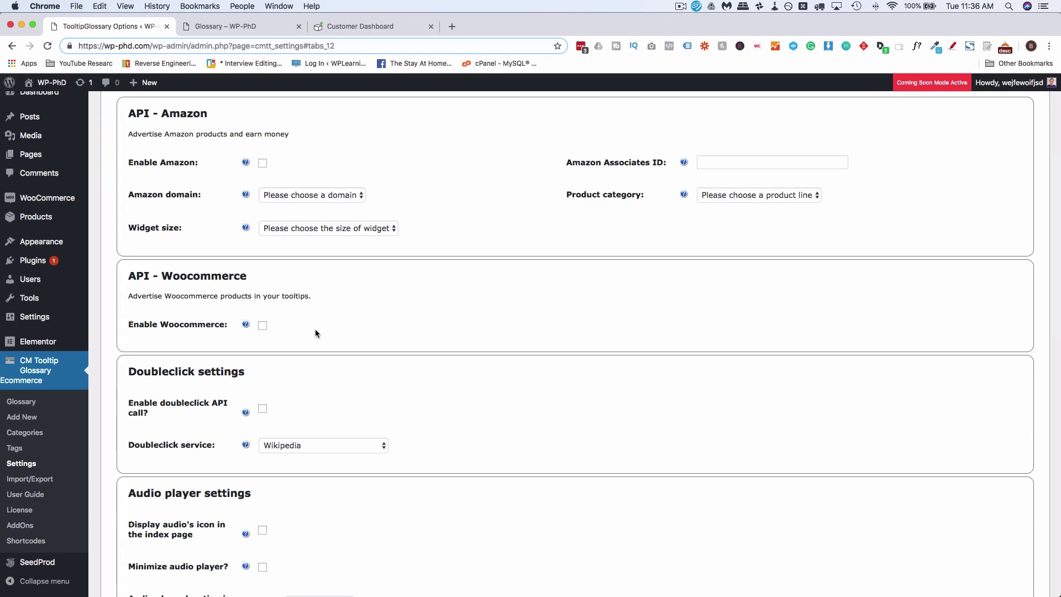
{"action": "scroll", "coordinate": [315, 330], "scroll_direction": "down", "scroll_amount": 2}
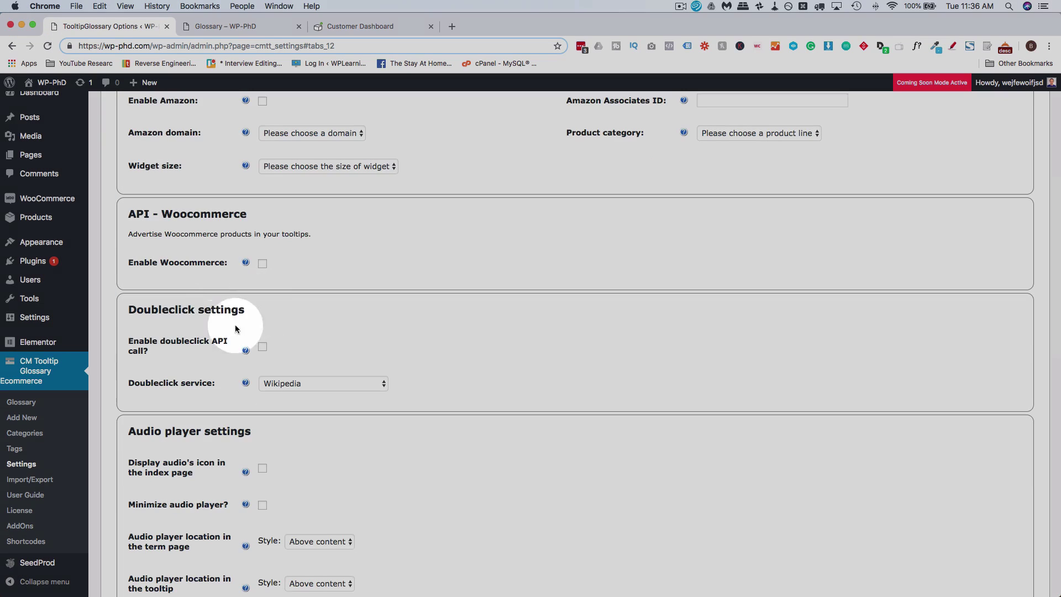
Step: Examine the Audio player, Image Parsing and Tooltip ON/OFF Widget options in the Ecommerce settings
{"action": "scroll", "coordinate": [415, 344], "scroll_direction": "down", "scroll_amount": 5}
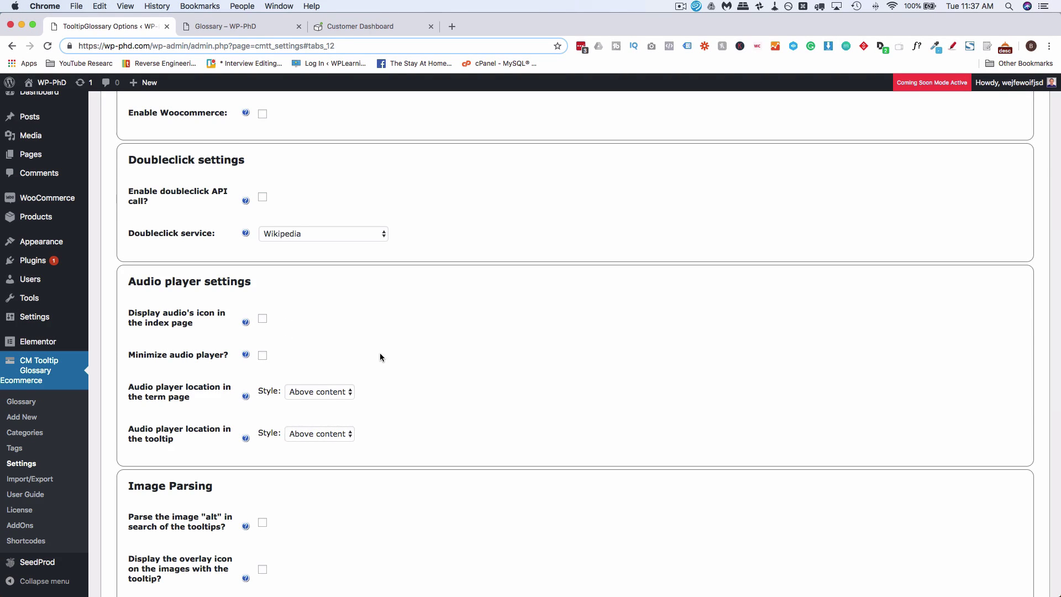
{"action": "scroll", "coordinate": [380, 357], "scroll_direction": "down", "scroll_amount": 5}
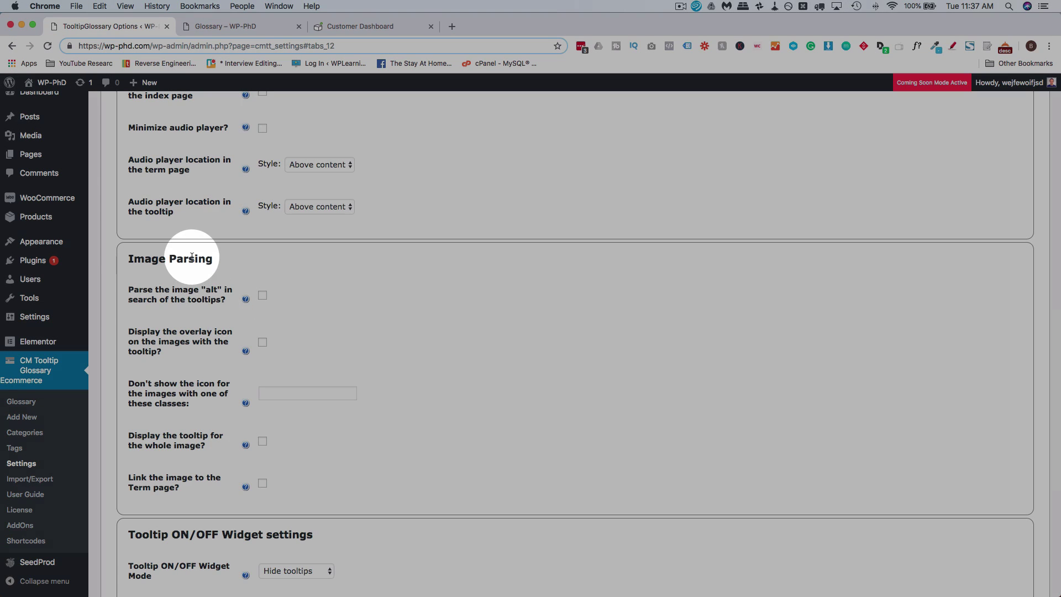
{"action": "double_click", "coordinate": [191, 258]}
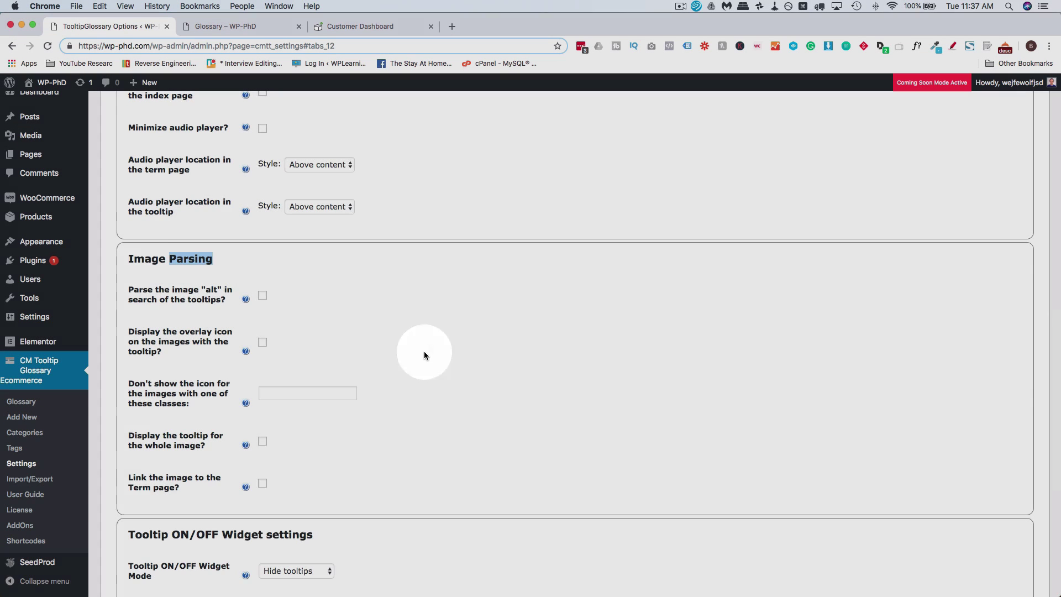
{"action": "left_click", "coordinate": [423, 350]}
{"action": "scroll", "coordinate": [424, 351], "scroll_direction": "down", "scroll_amount": 1}
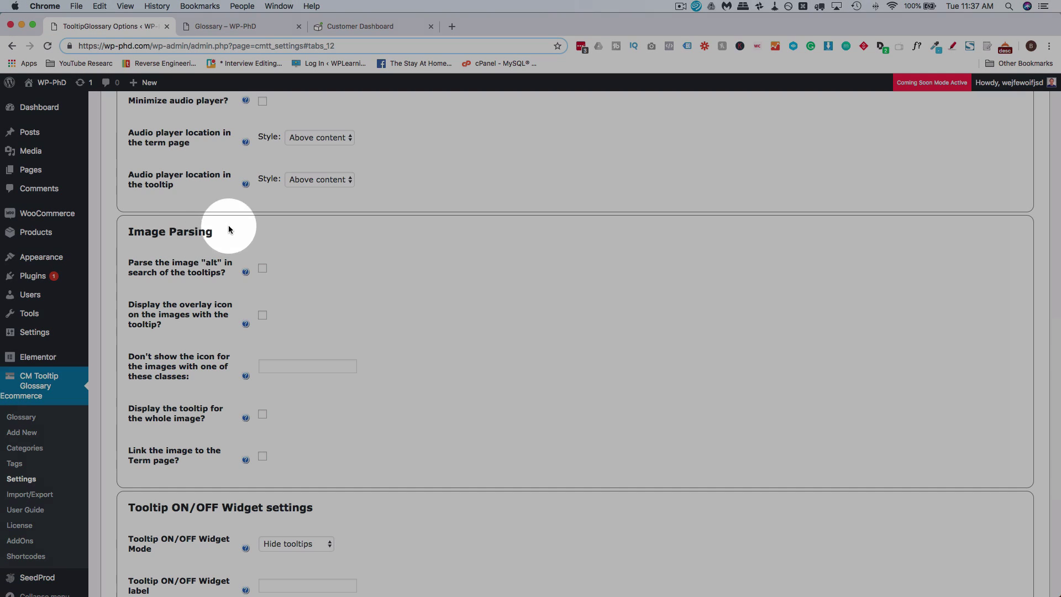
{"action": "scroll", "coordinate": [434, 329], "scroll_direction": "down", "scroll_amount": 5}
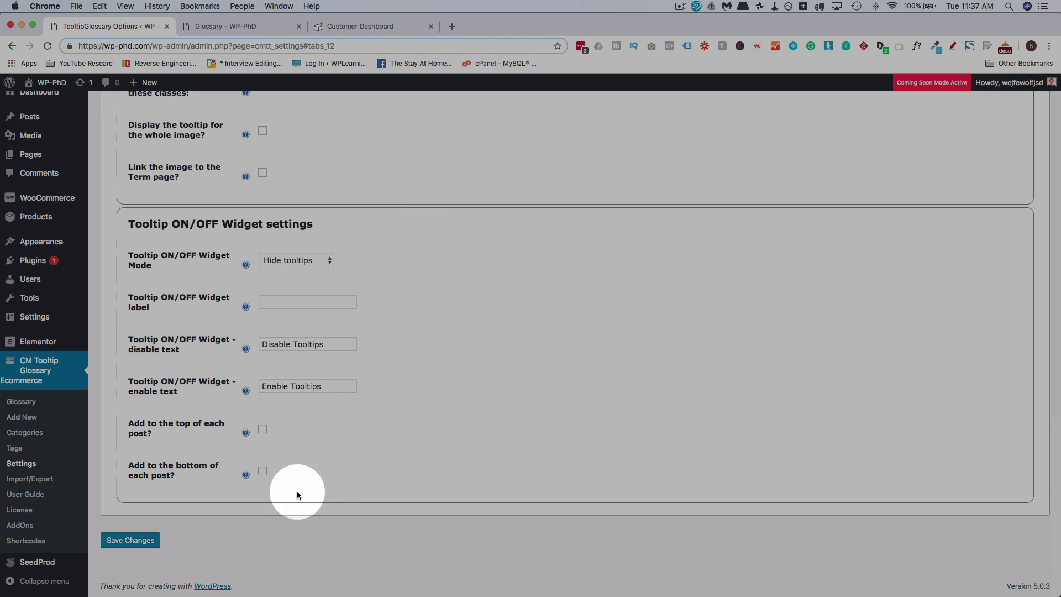
{"action": "scroll", "coordinate": [510, 444], "scroll_direction": "up", "scroll_amount": 15}
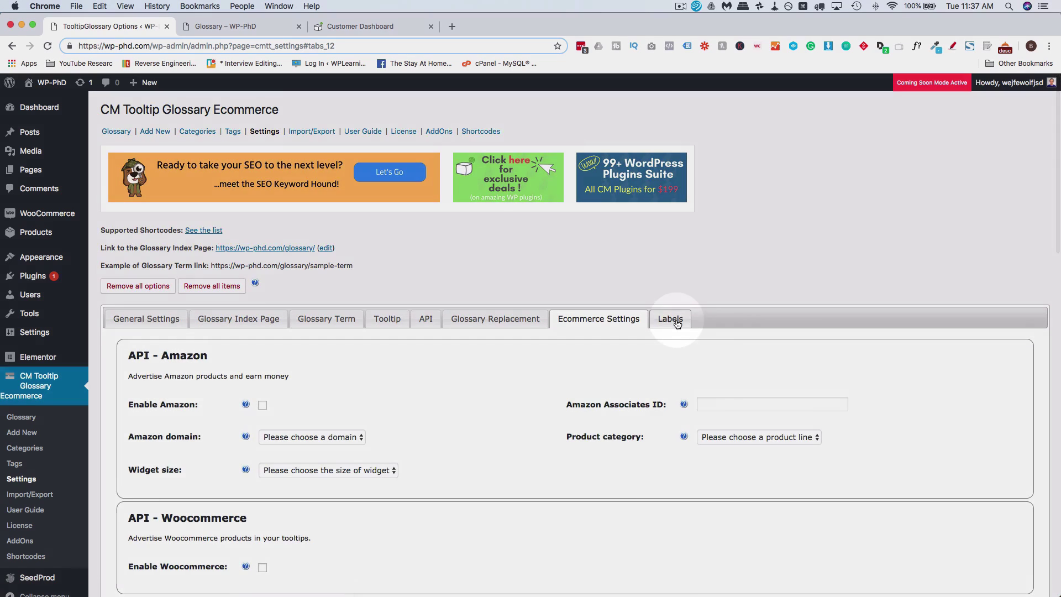
Step: Open the Labels settings and review the customizable texts, including the Glossary Item singular label and the Title attribute prefix
{"action": "left_click", "coordinate": [670, 319]}
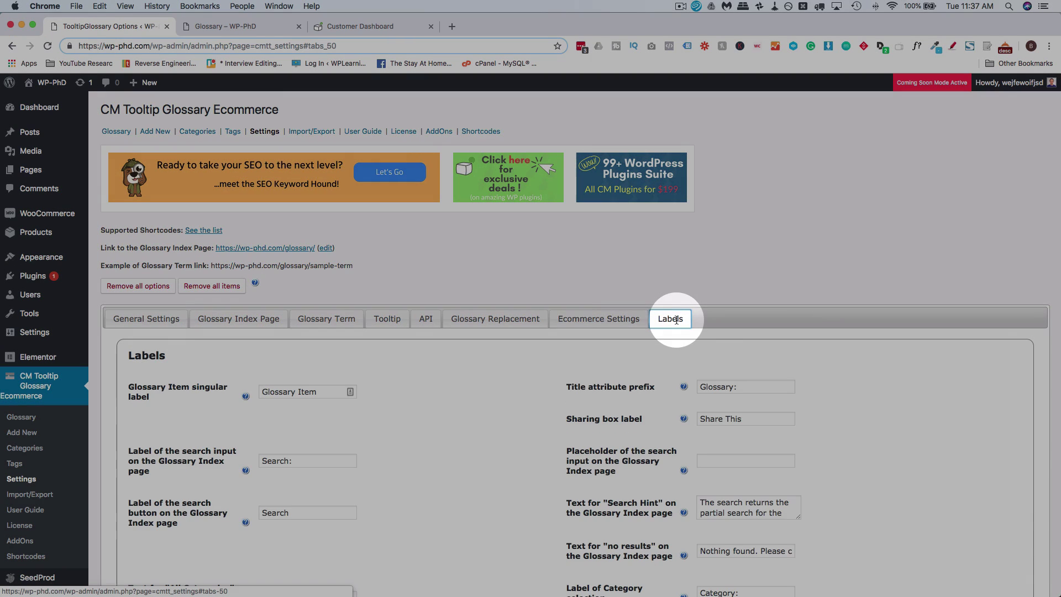
{"action": "scroll", "coordinate": [438, 368], "scroll_direction": "down", "scroll_amount": 3}
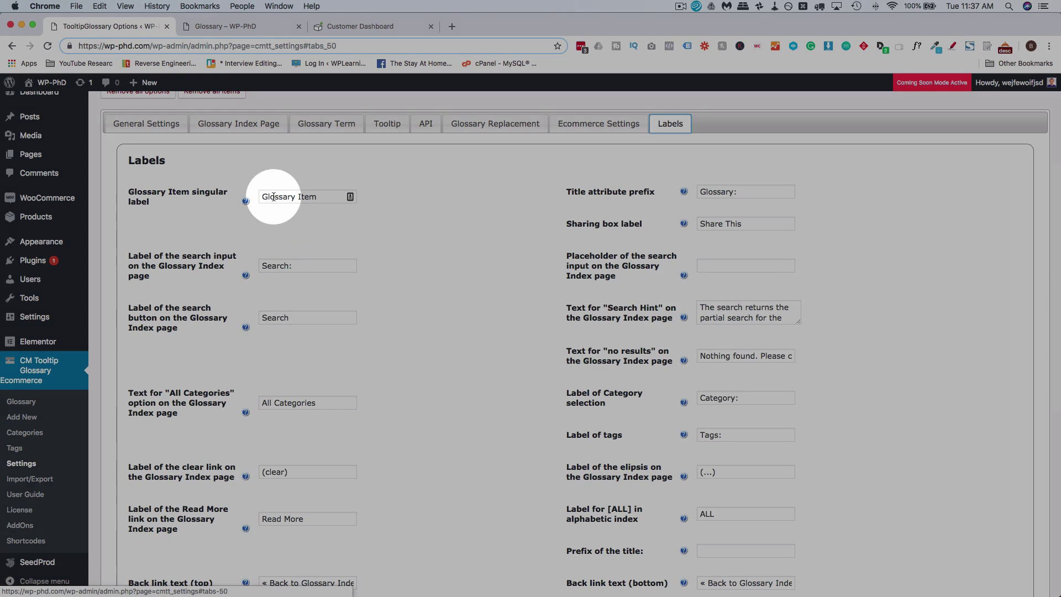
{"action": "double_click", "coordinate": [272, 197]}
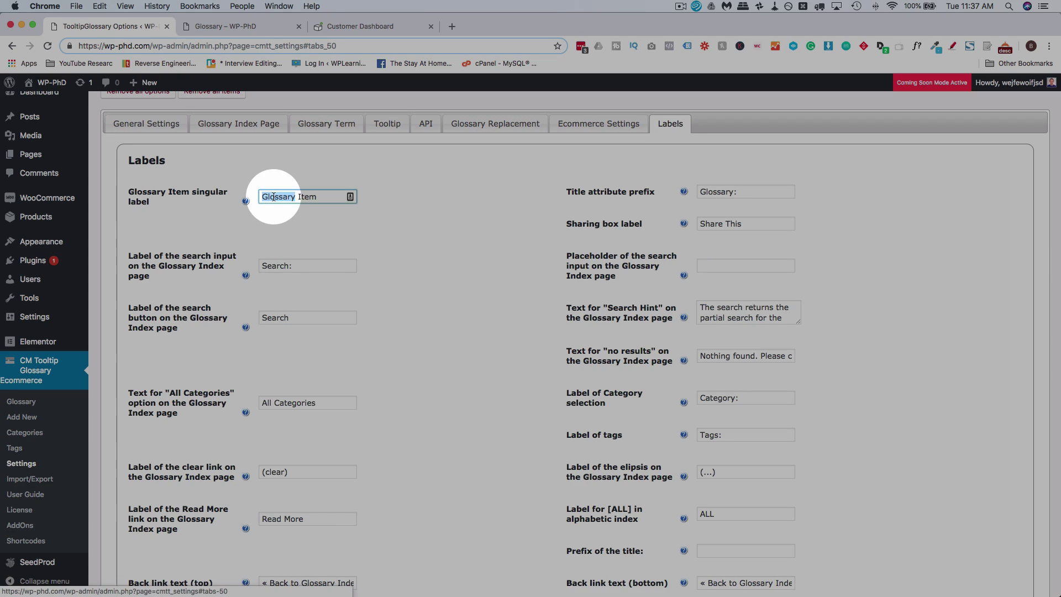
{"action": "double_click", "coordinate": [716, 192]}
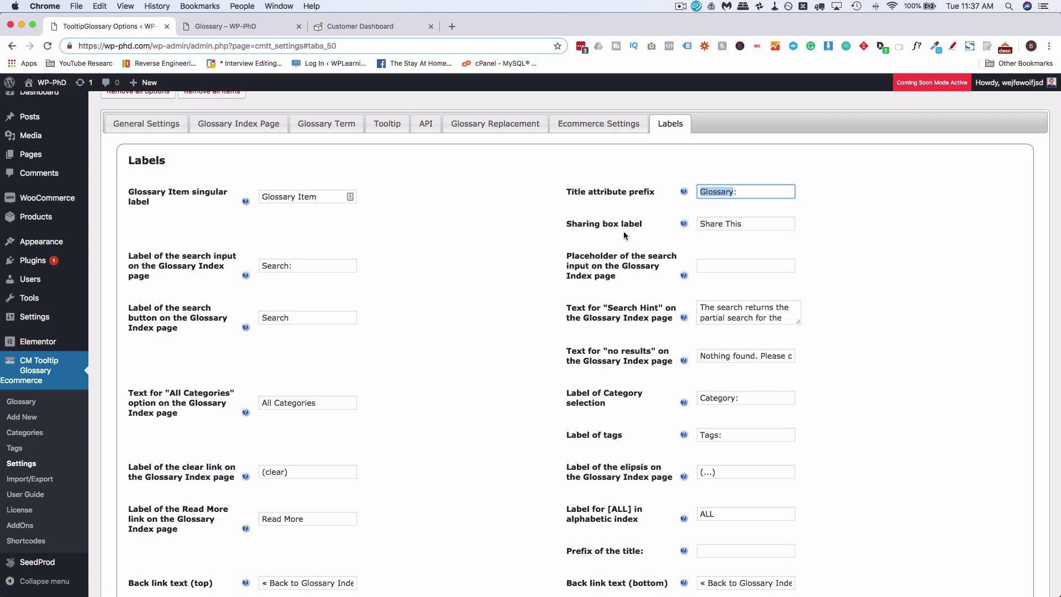
{"action": "scroll", "coordinate": [463, 318], "scroll_direction": "down", "scroll_amount": 10}
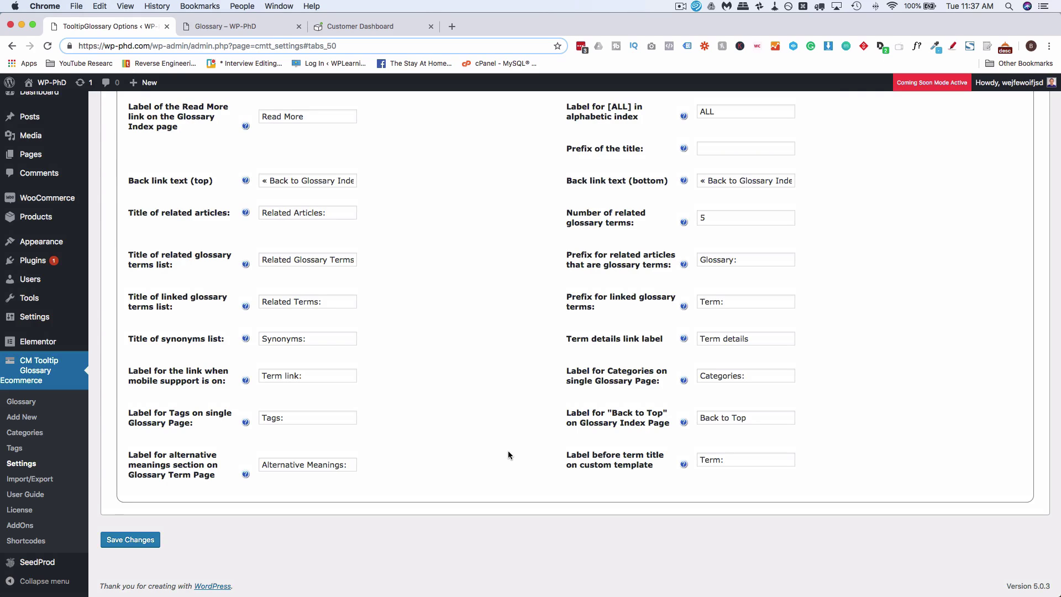
{"action": "scroll", "coordinate": [451, 361], "scroll_direction": "up", "scroll_amount": 10}
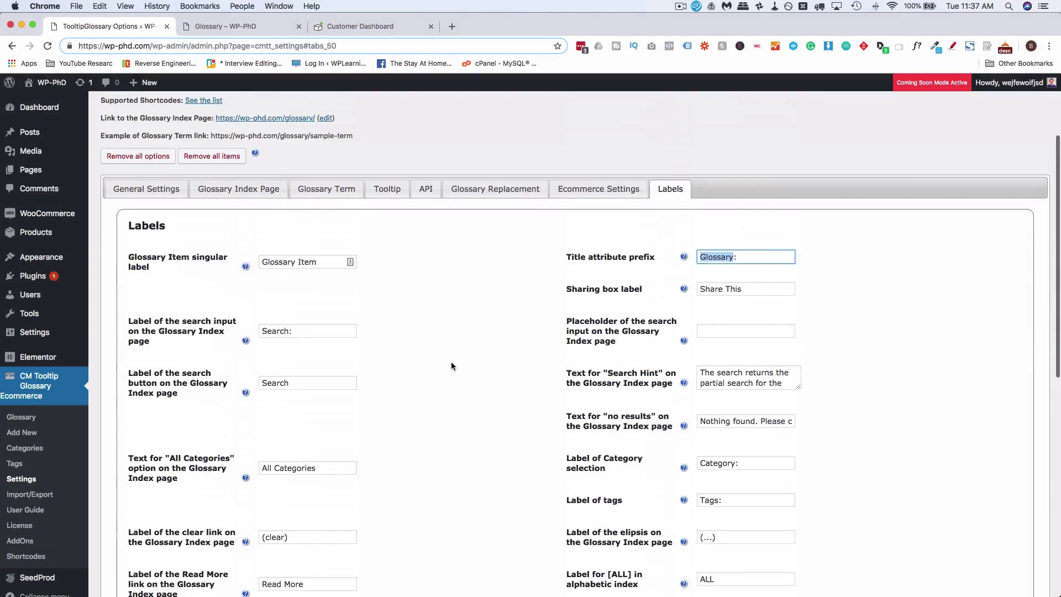
{"action": "scroll", "coordinate": [451, 366], "scroll_direction": "up", "scroll_amount": 3}
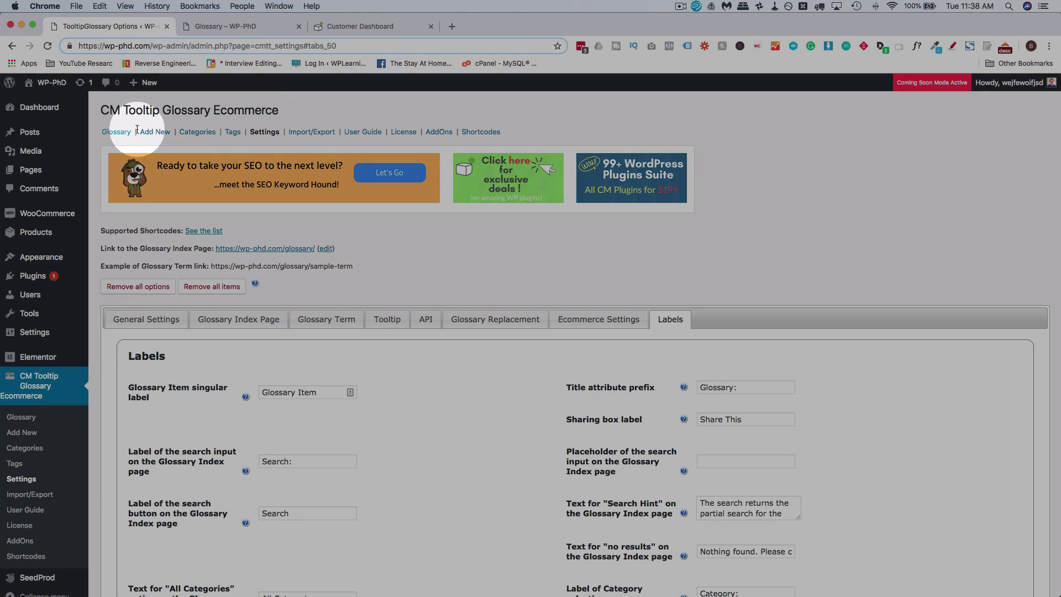
Step: Start a new glossary item titled "Search Engine Optimization" with the definition "It's the process of optimizing your content to rank highly in search engines."
{"action": "left_click", "coordinate": [154, 132]}
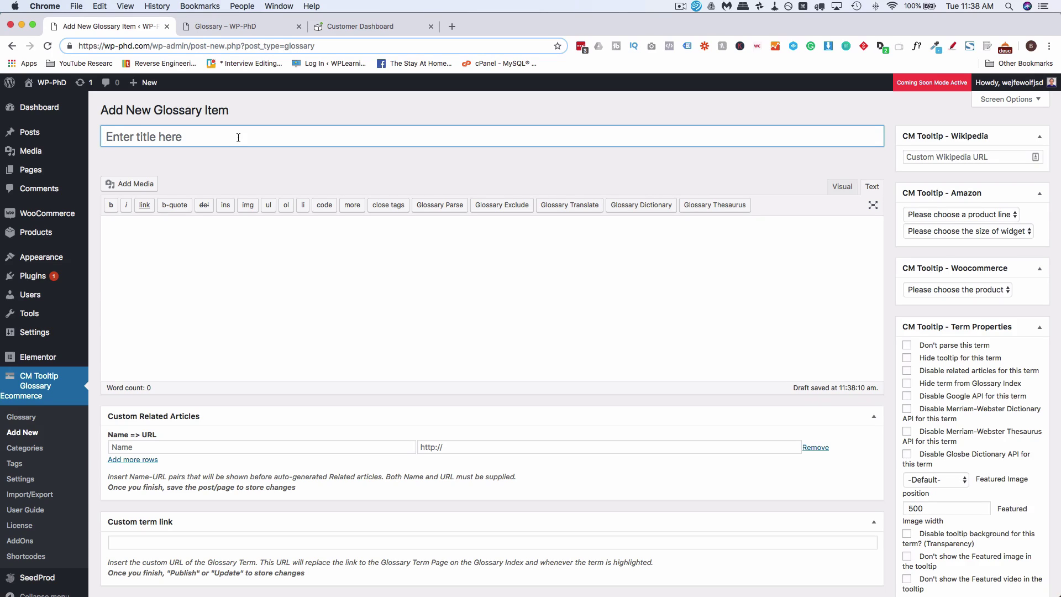
{"action": "left_click", "coordinate": [238, 137]}
{"action": "type", "text": "Search Engine Optimization"}
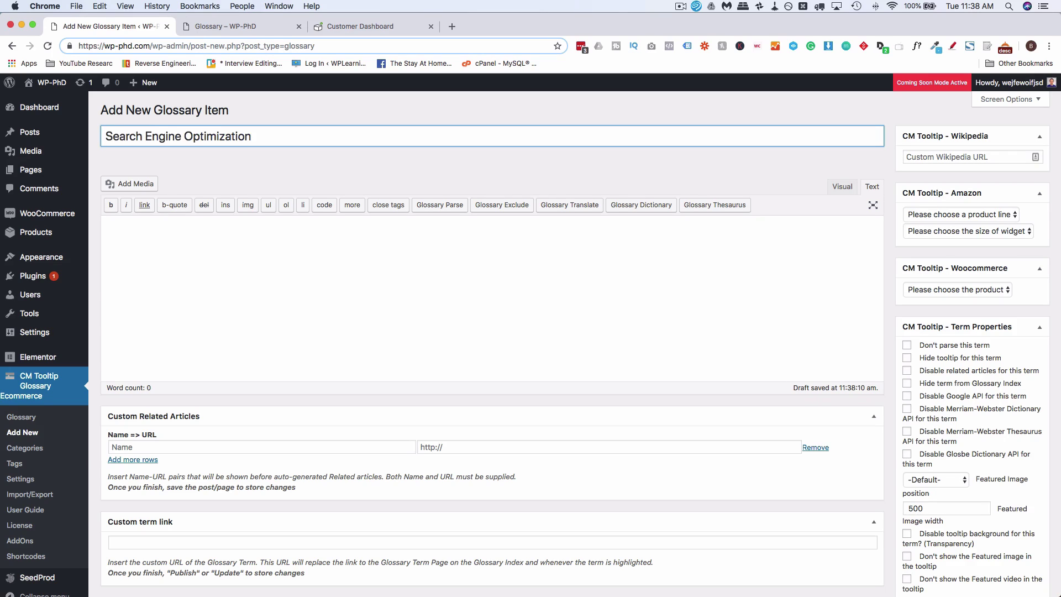
{"action": "left_click", "coordinate": [262, 241]}
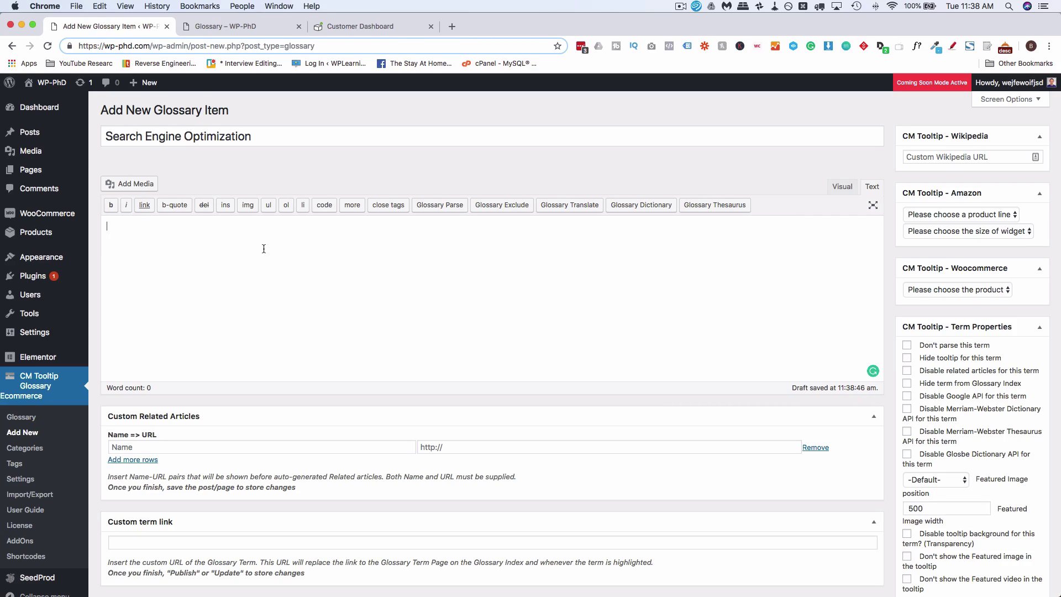
{"action": "type", "text": "It's the process of optimizing your content to rank highly in search engines."}
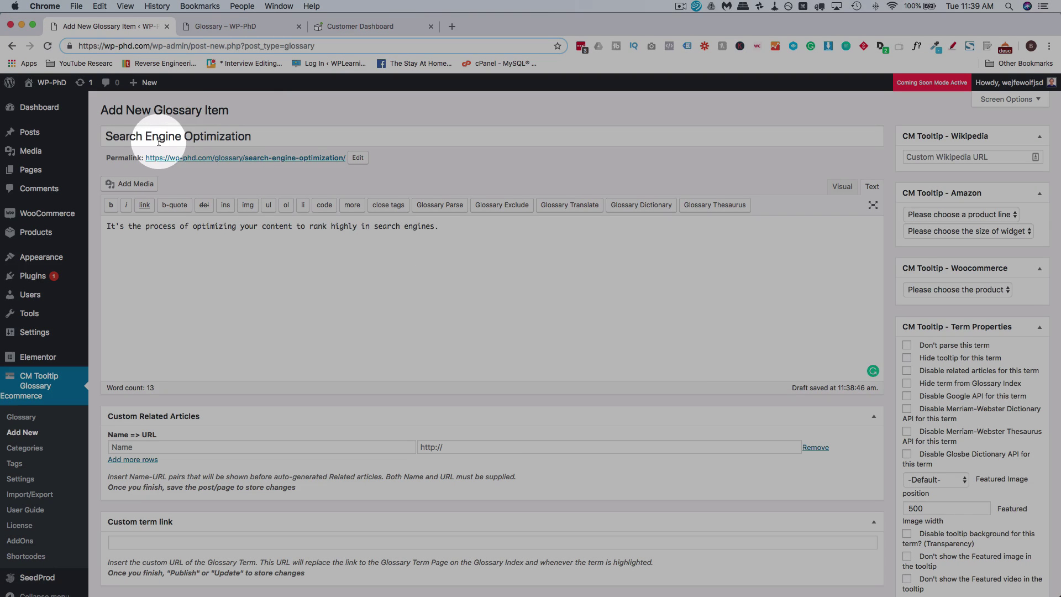
Step: Cut the whole definition out of the glossary item's content and paste it back in
{"action": "left_click_drag", "start_coordinate": [438, 249], "coordinate": [107, 220]}
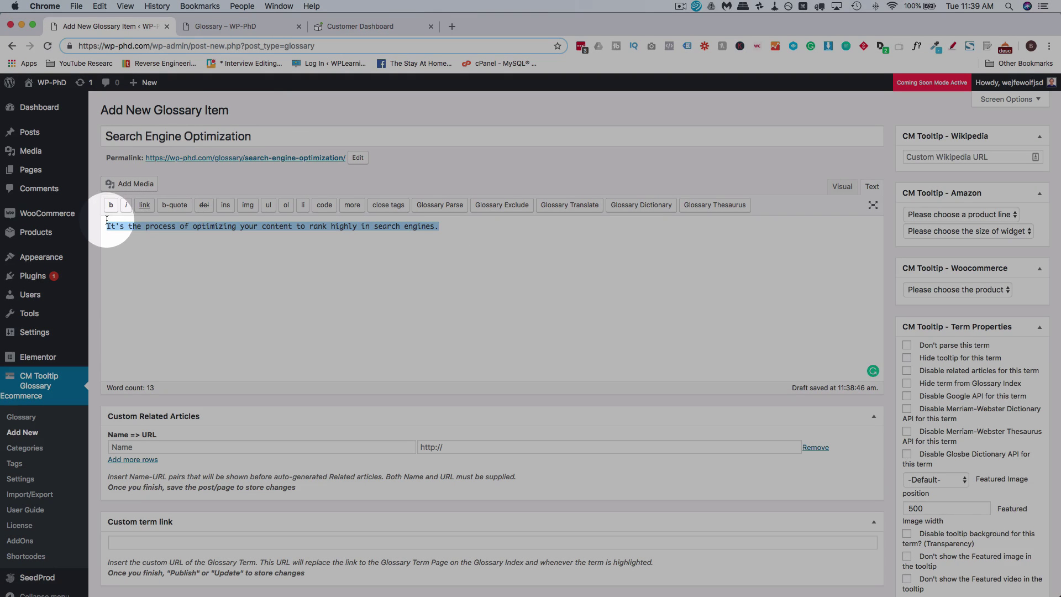
{"action": "key", "text": "ctrl+x"}
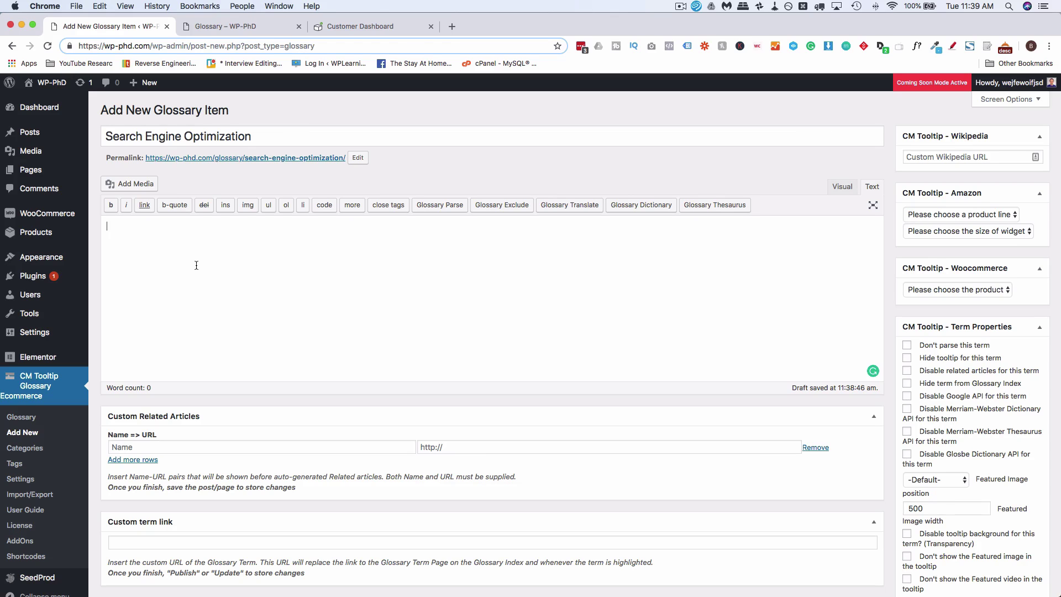
{"action": "key", "text": "super+v"}
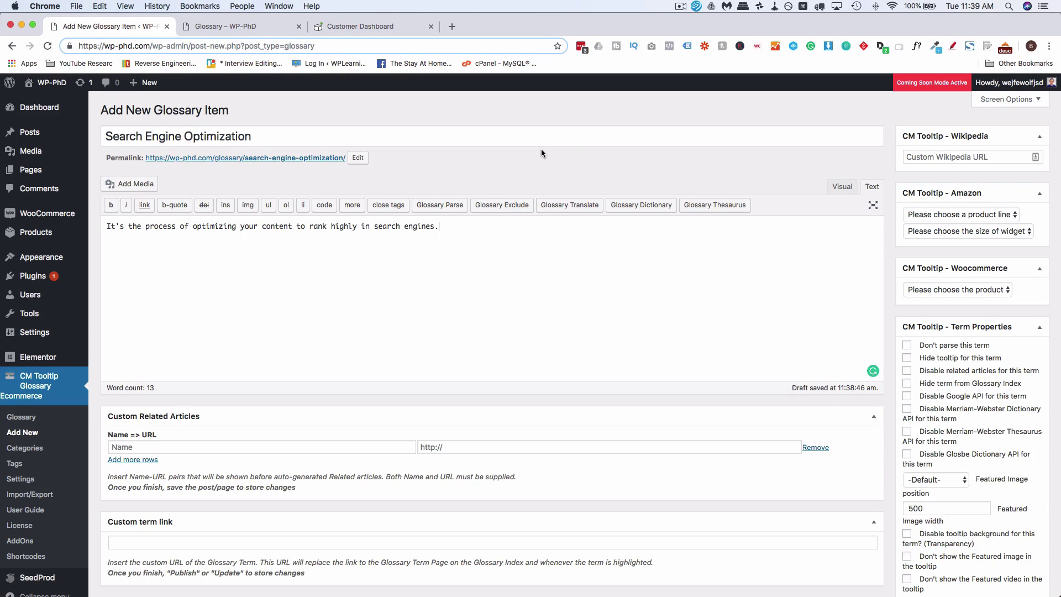
Step: Try Books as the Amazon product line and 468 x 336 as the widget size for the glossary item
{"action": "left_click", "coordinate": [971, 155]}
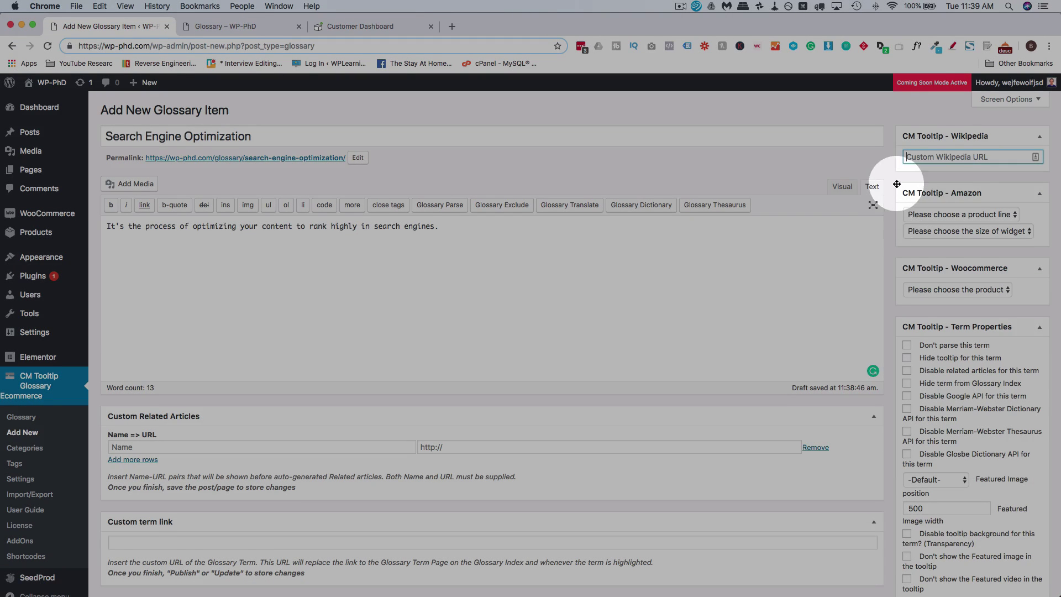
{"action": "scroll", "coordinate": [898, 188], "scroll_direction": "down", "scroll_amount": 2}
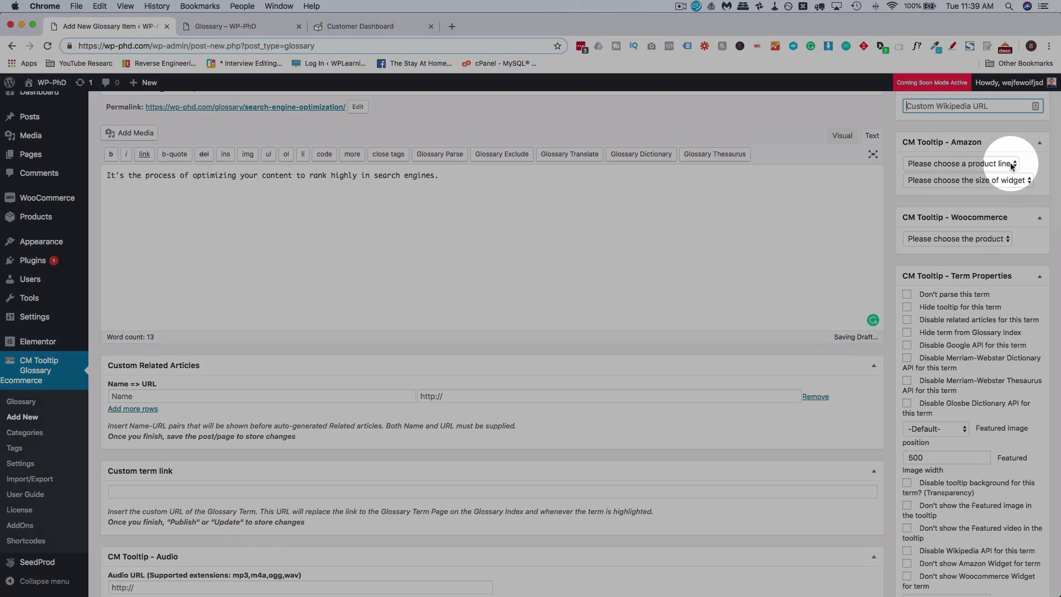
{"action": "left_click", "coordinate": [960, 164]}
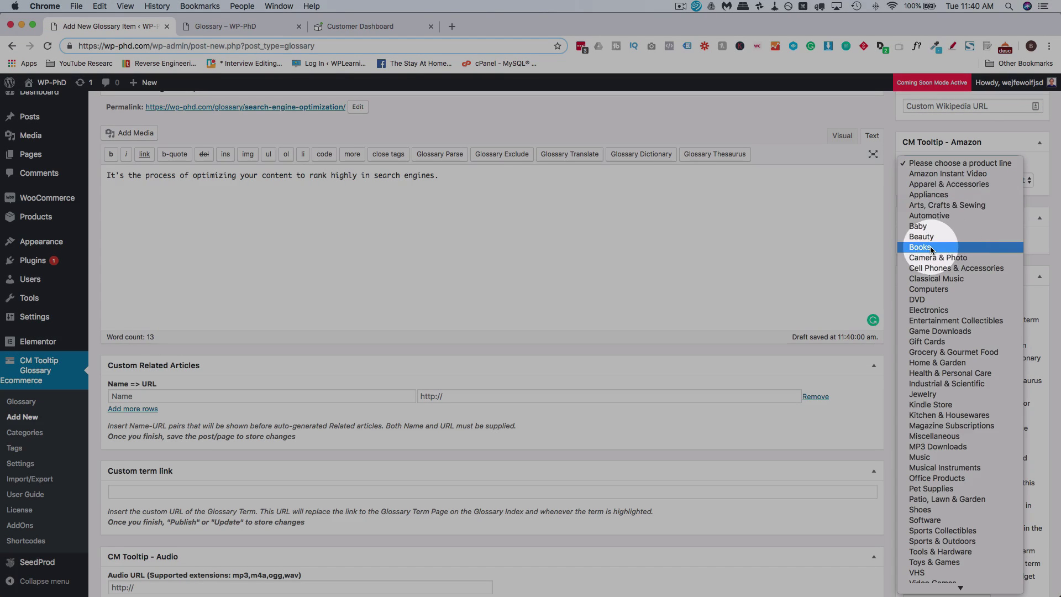
{"action": "left_click", "coordinate": [961, 247]}
{"action": "left_click", "coordinate": [995, 180]}
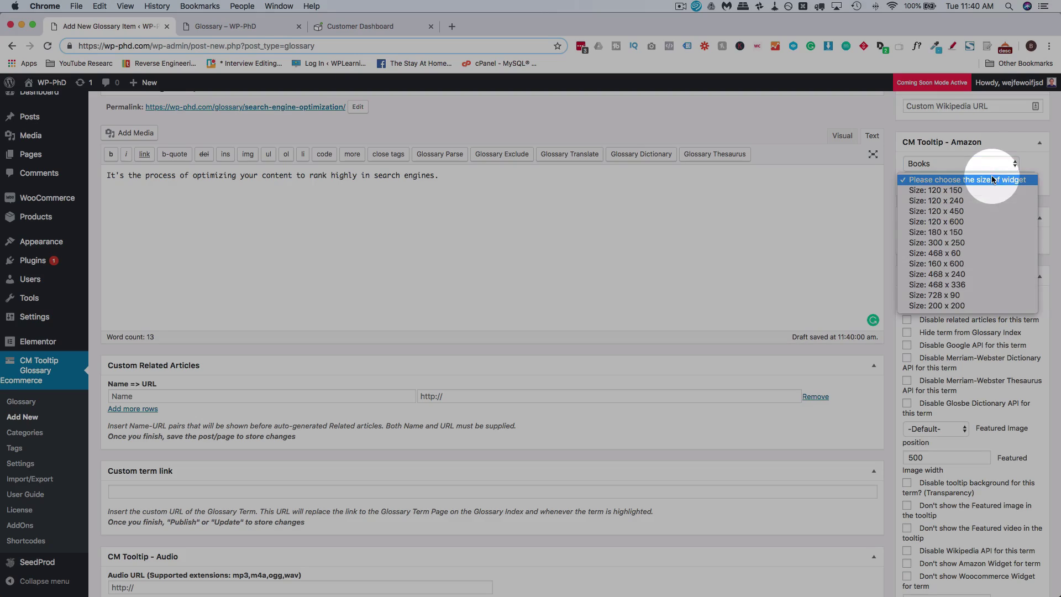
{"action": "left_click", "coordinate": [997, 285]}
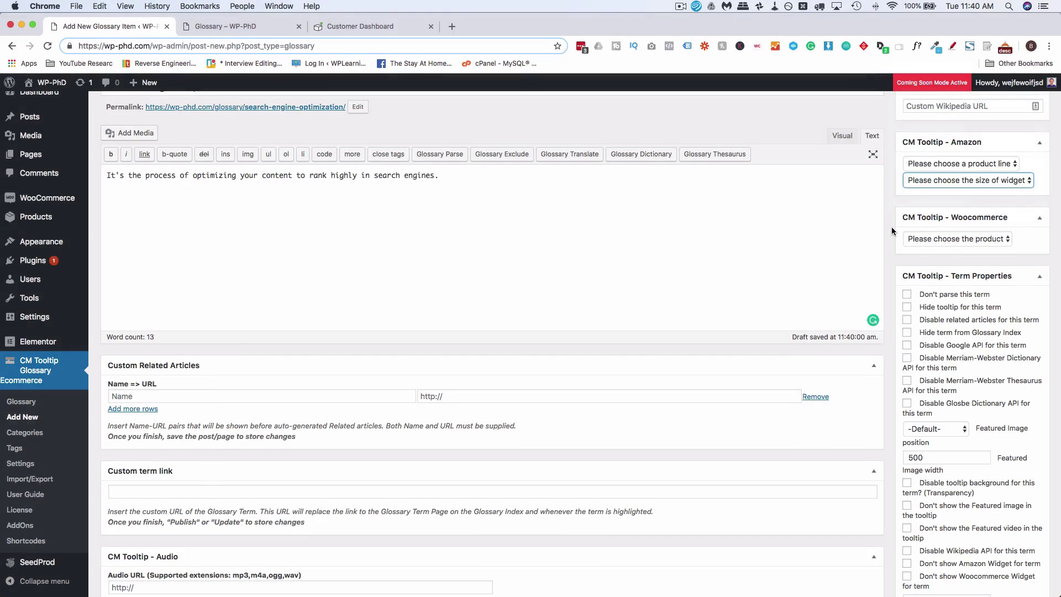
Step: Try Cool Summer Plain T-Shirt as the WooCommerce product linked to the glossary item
{"action": "scroll", "coordinate": [962, 232], "scroll_direction": "down", "scroll_amount": 1}
{"action": "left_click", "coordinate": [946, 192]}
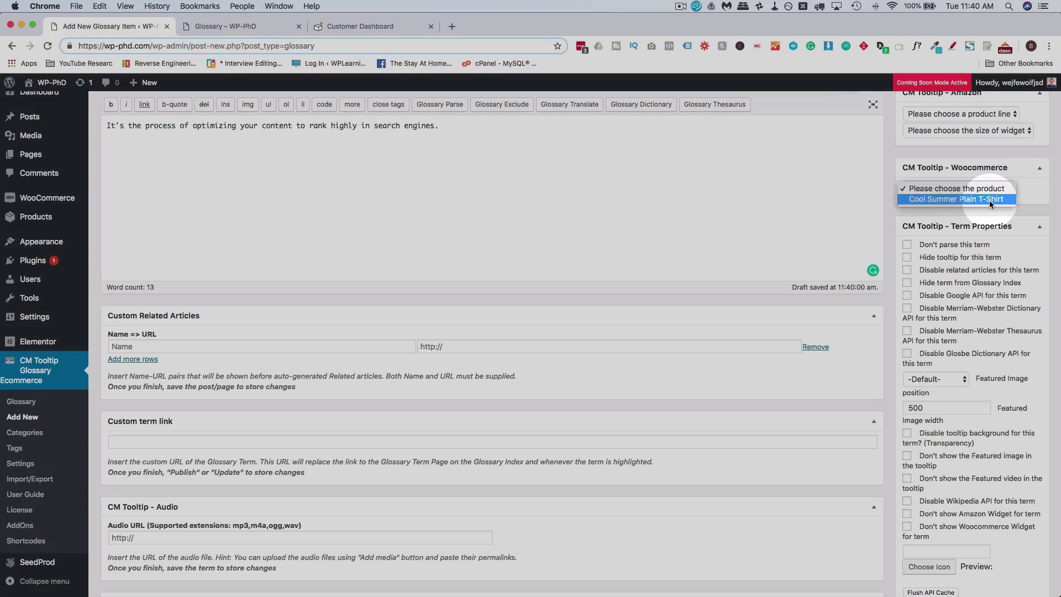
{"action": "left_click", "coordinate": [989, 200]}
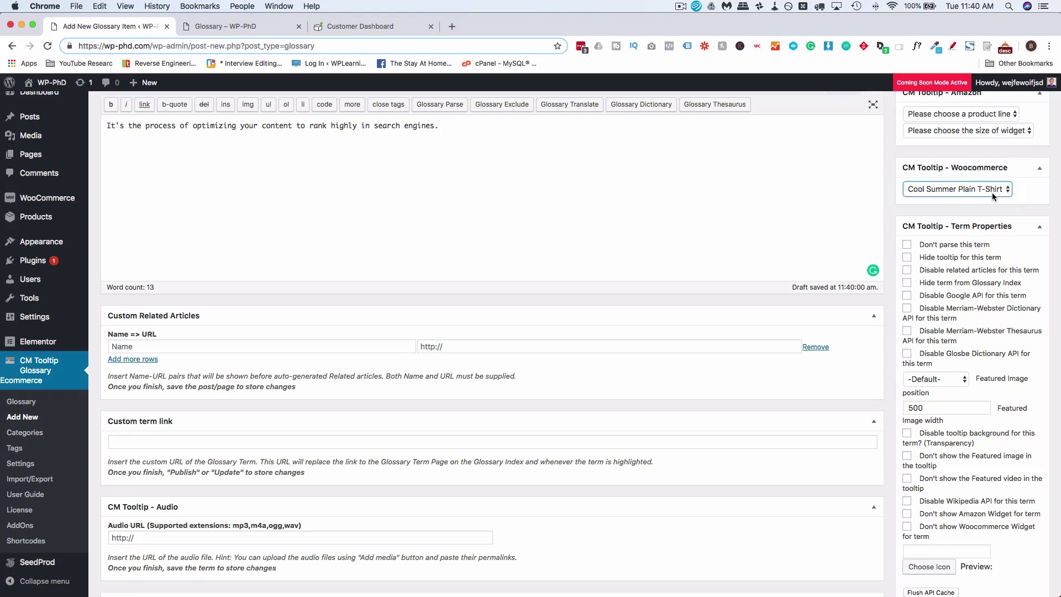
{"action": "left_click", "coordinate": [954, 194]}
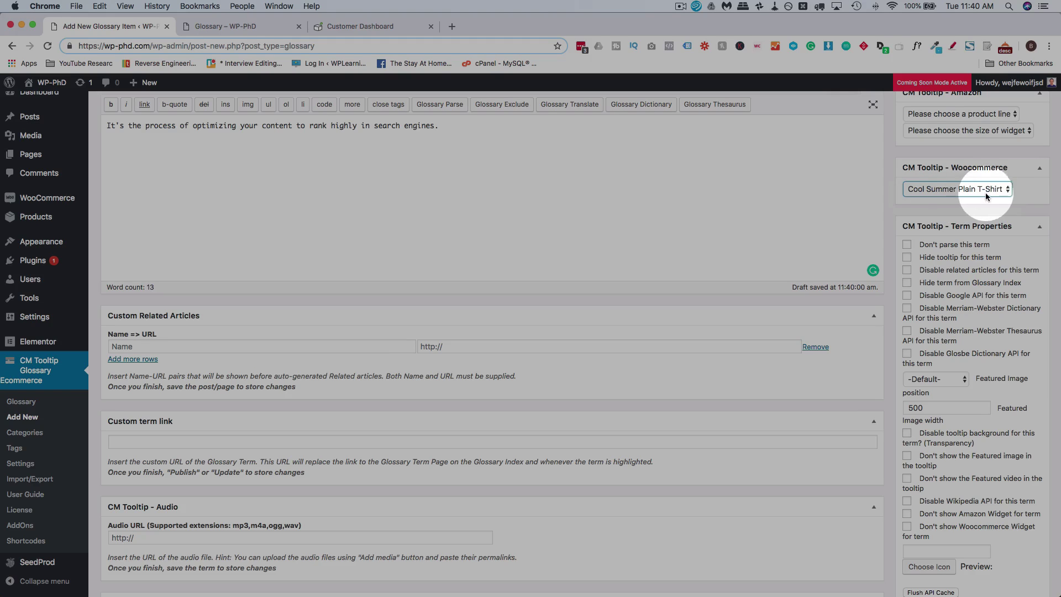
{"action": "left_click", "coordinate": [979, 191]}
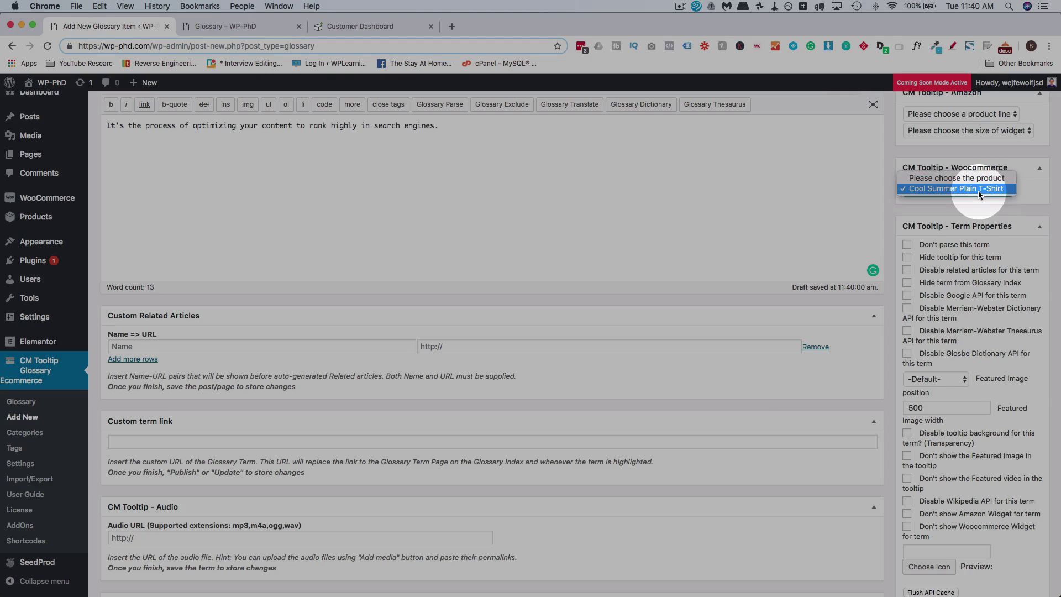
{"action": "left_click", "coordinate": [952, 178]}
Step: Examine the glossary item's Term Properties, including the available Featured Image positions and the image width
{"action": "scroll", "coordinate": [890, 182], "scroll_direction": "down", "scroll_amount": 3}
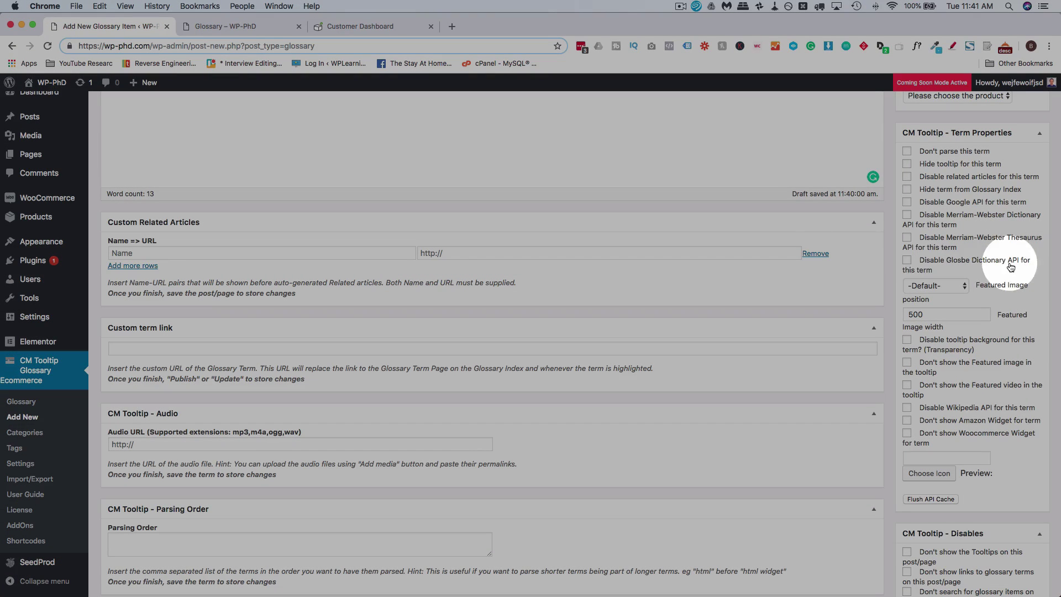
{"action": "scroll", "coordinate": [912, 259], "scroll_direction": "down", "scroll_amount": 2}
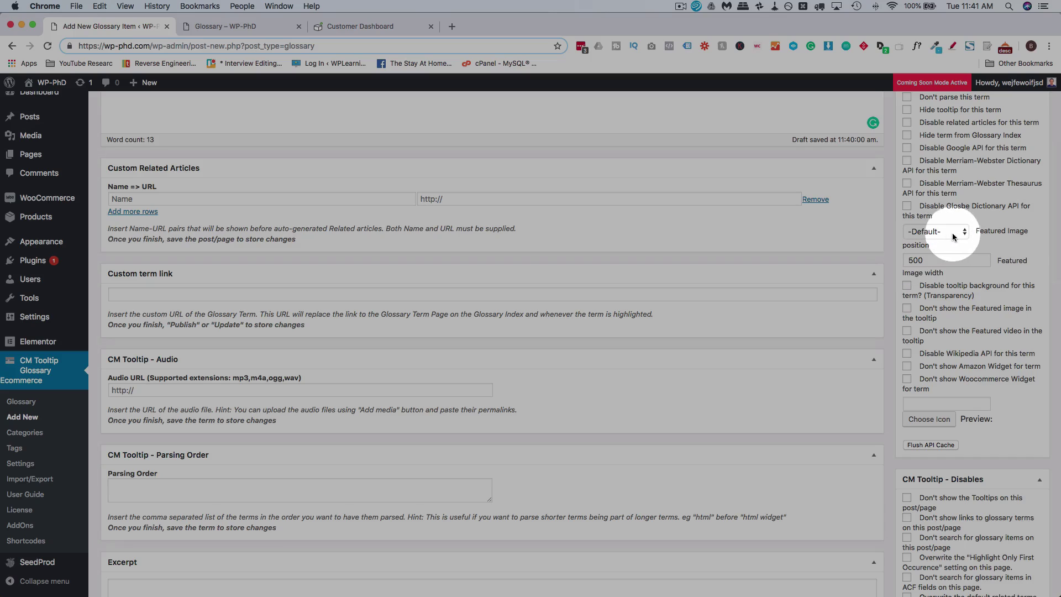
{"action": "left_click", "coordinate": [955, 232]}
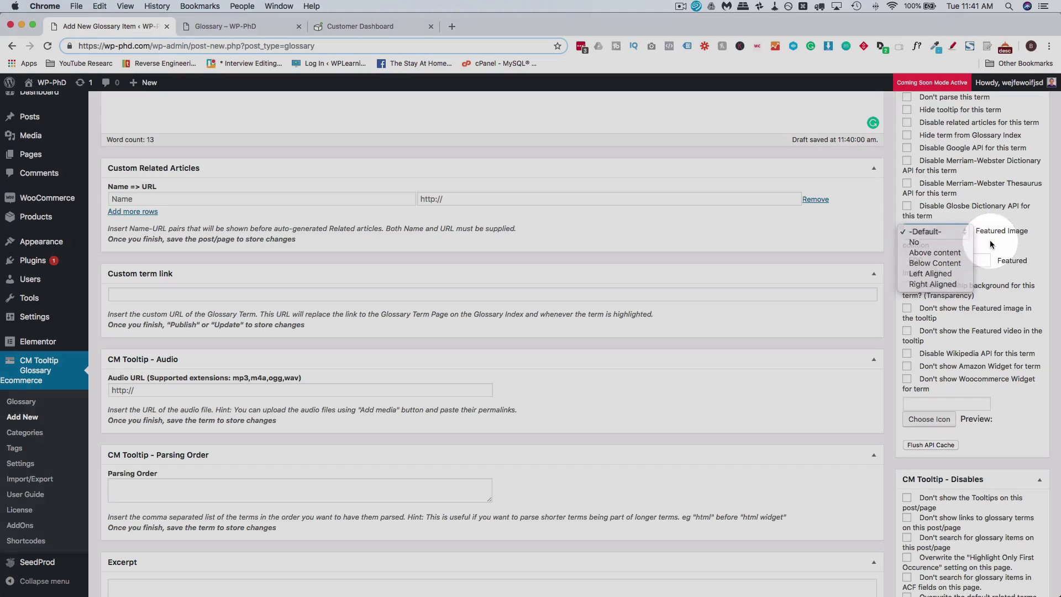
{"action": "left_click", "coordinate": [921, 252]}
{"action": "scroll", "coordinate": [917, 248], "scroll_direction": "down", "scroll_amount": 2}
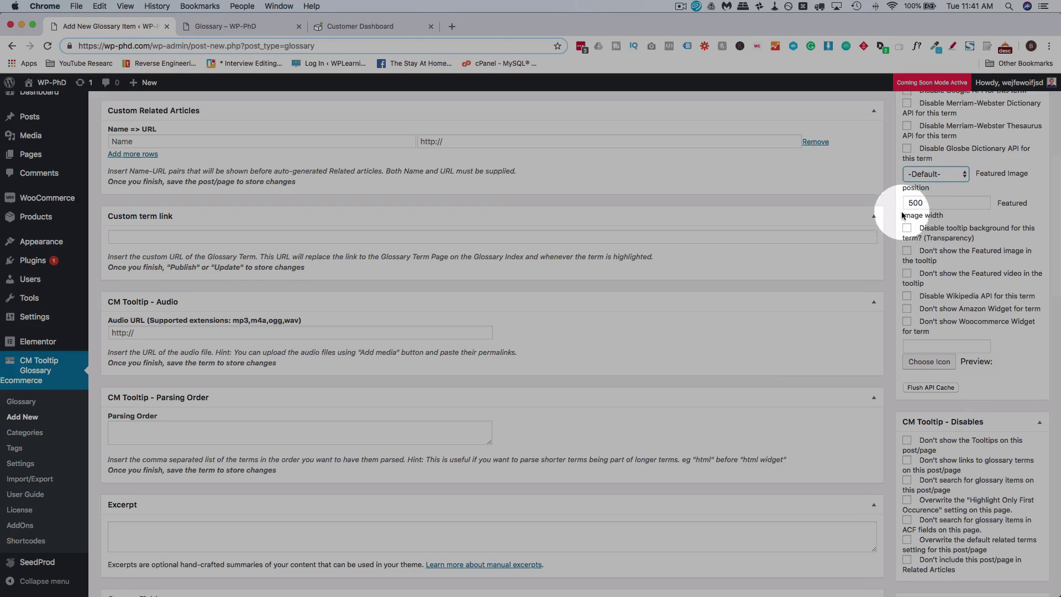
{"action": "scroll", "coordinate": [905, 210], "scroll_direction": "down", "scroll_amount": 2}
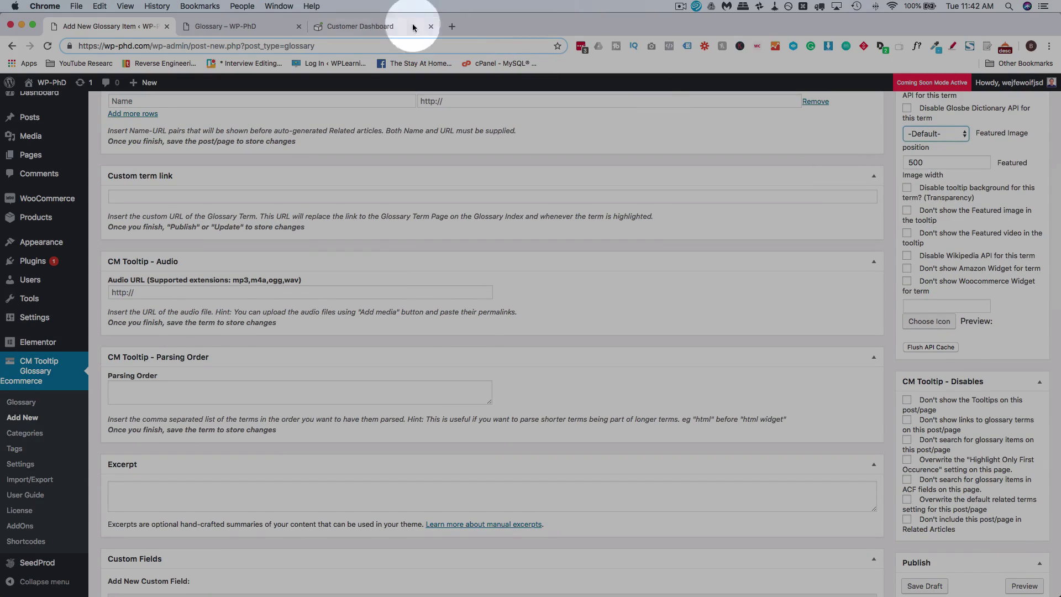
Step: Preview the Beaver Builder tooltip on the site's Glossary page and return to the new glossary item
{"action": "left_click", "coordinate": [235, 26]}
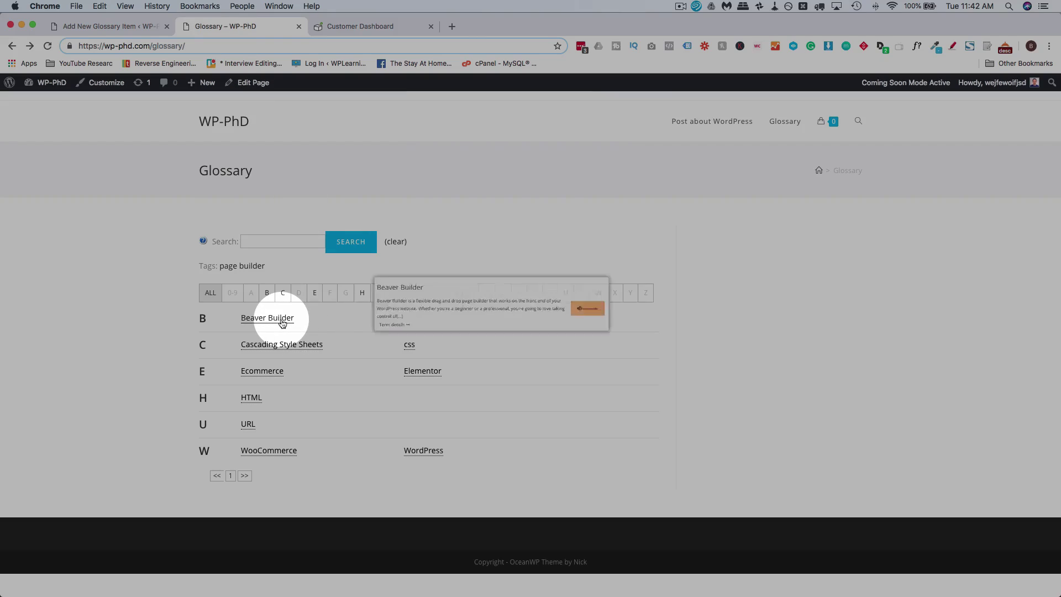
{"action": "mouse_move", "coordinate": [275, 321]}
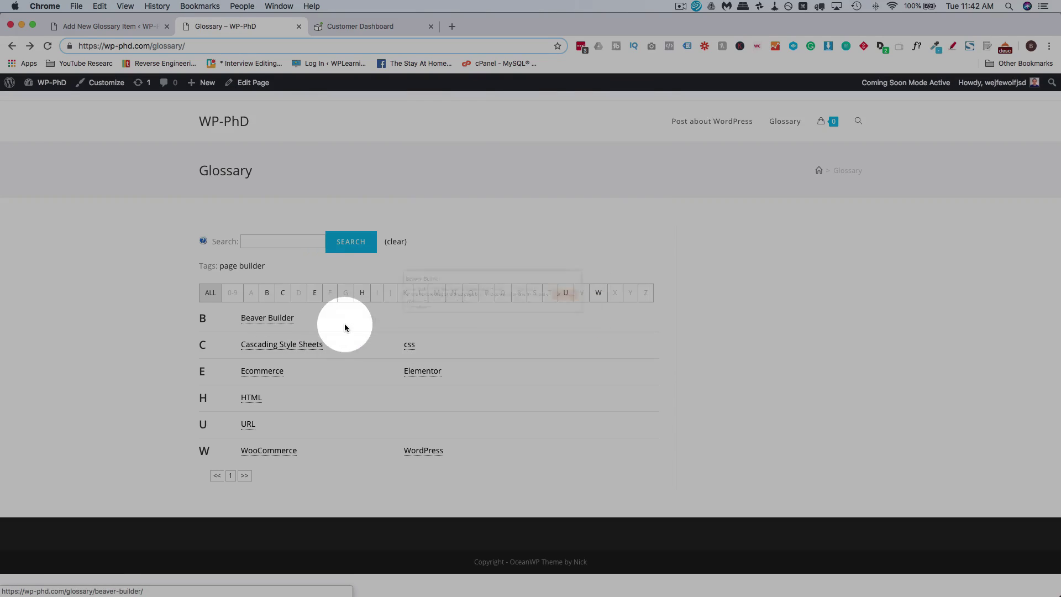
{"action": "left_click", "coordinate": [140, 26]}
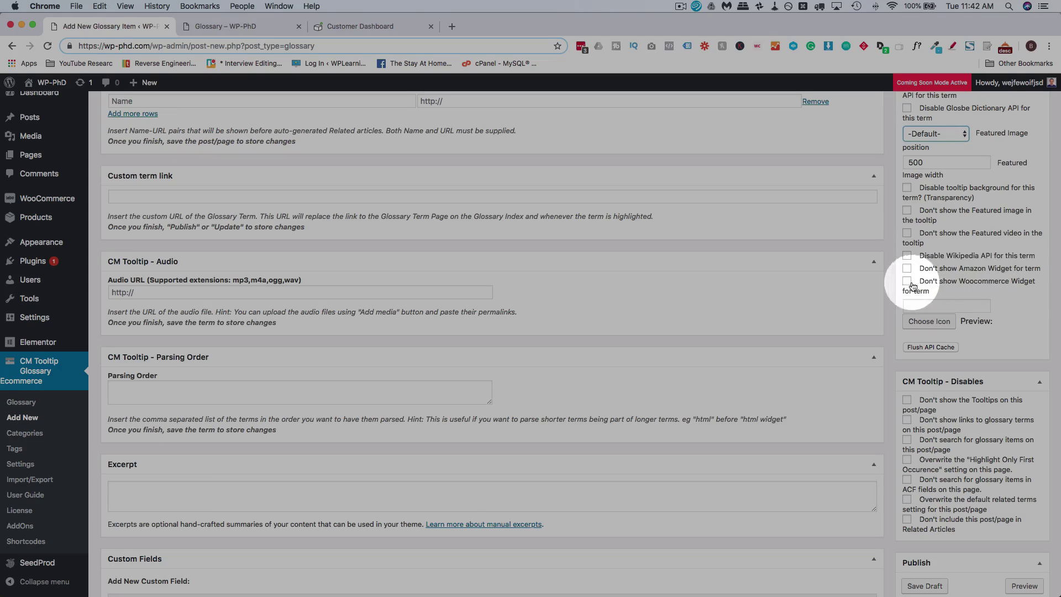
Step: Examine the glossary item's Amazon and WooCommerce widget properties and its tooltip Disables options
{"action": "scroll", "coordinate": [898, 303], "scroll_direction": "down", "scroll_amount": 2}
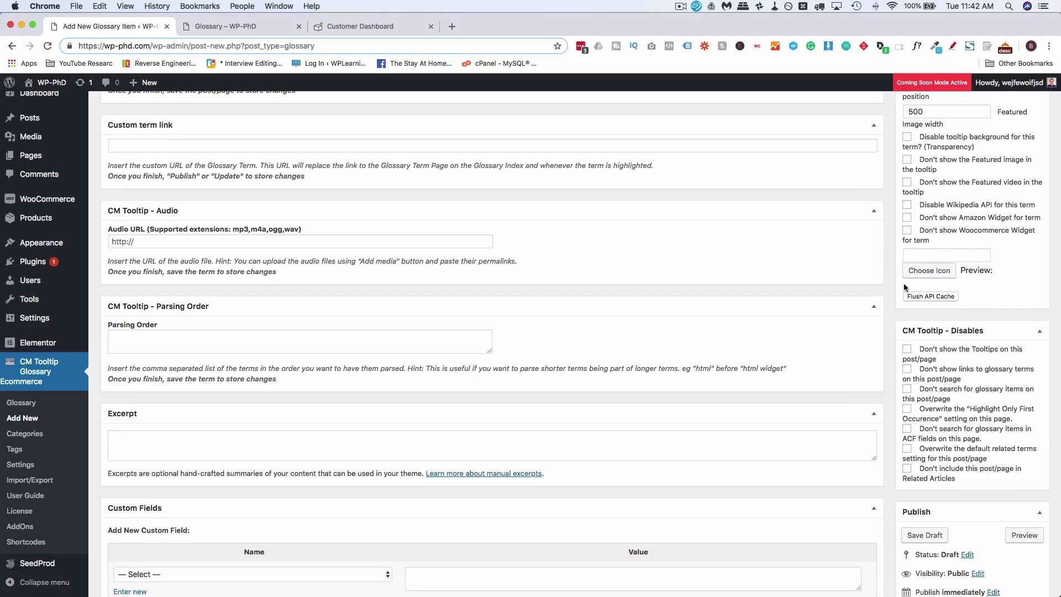
{"action": "scroll", "coordinate": [904, 284], "scroll_direction": "down", "scroll_amount": 3}
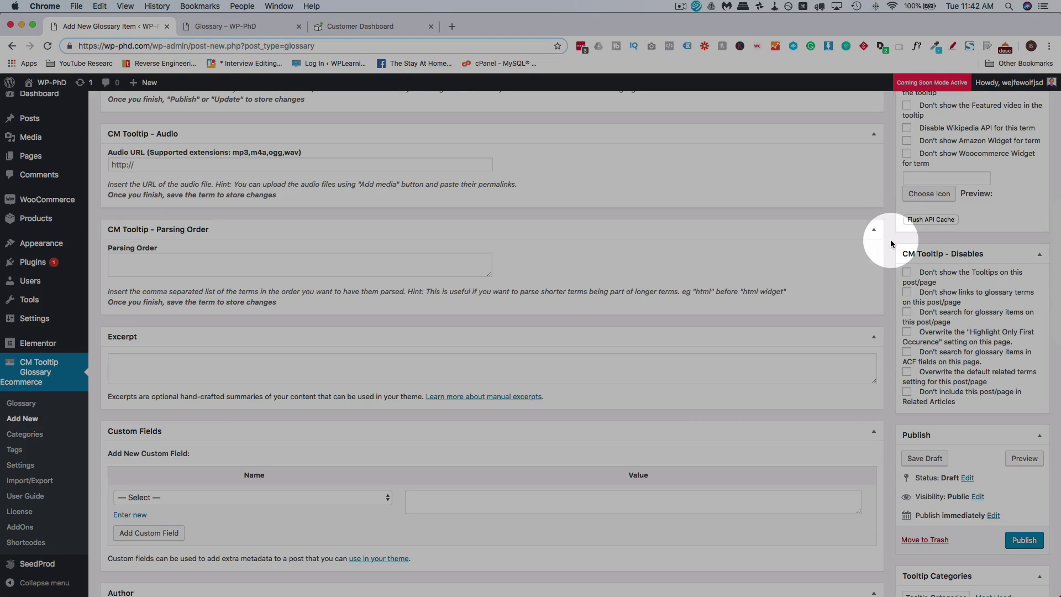
{"action": "scroll", "coordinate": [890, 240], "scroll_direction": "down", "scroll_amount": 3}
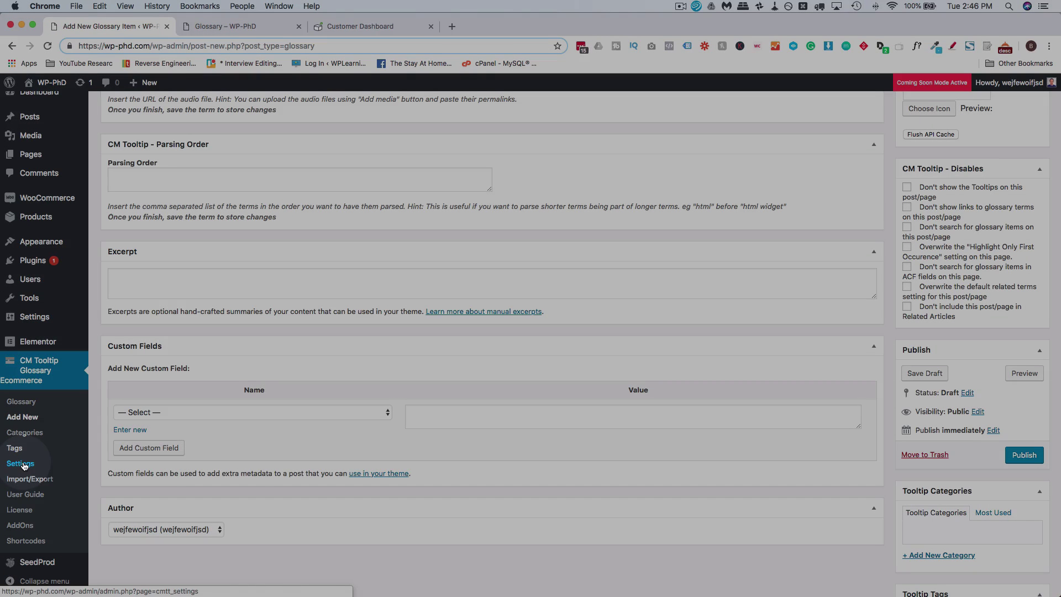
Step: Open the glossary plugin's settings in a separate tab, examine the term highlighting options, and return to the new glossary item
{"action": "left_click", "coordinate": [22, 463], "text": "super"}
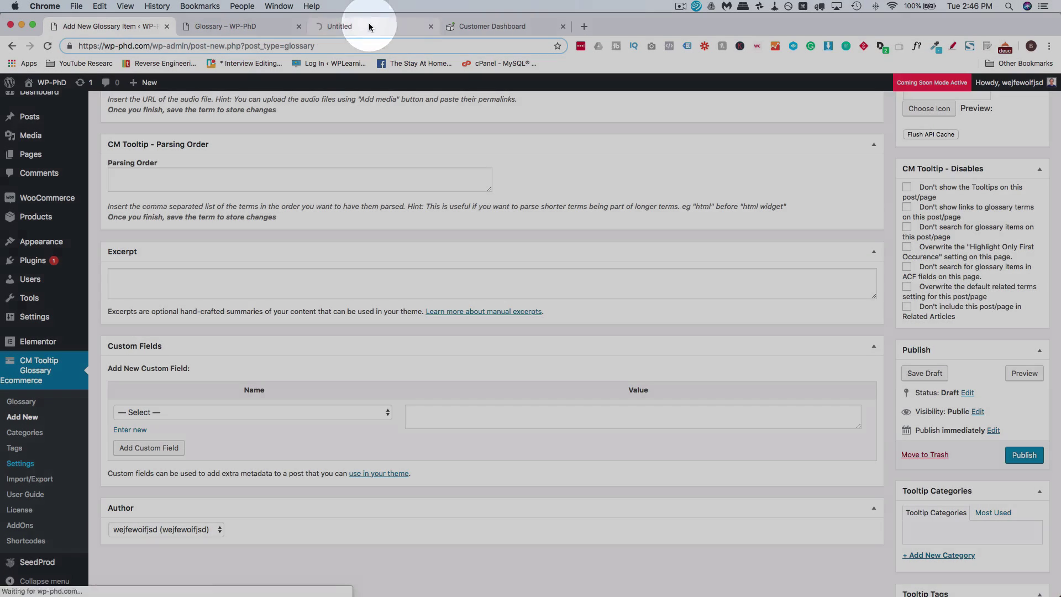
{"action": "left_click", "coordinate": [369, 24]}
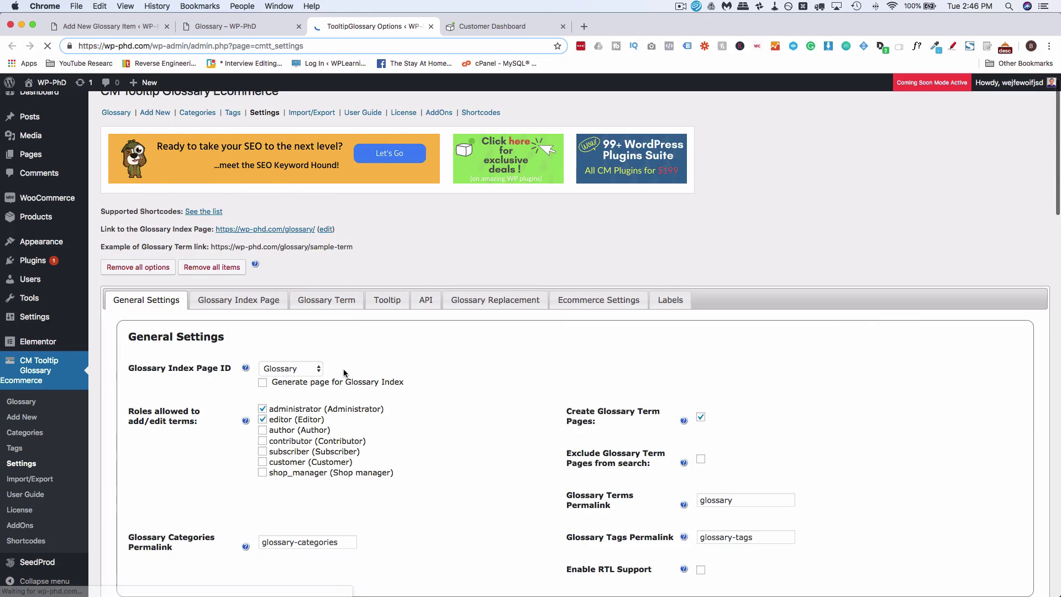
{"action": "scroll", "coordinate": [345, 374], "scroll_direction": "down", "scroll_amount": 3}
{"action": "scroll", "coordinate": [383, 402], "scroll_direction": "down", "scroll_amount": 5}
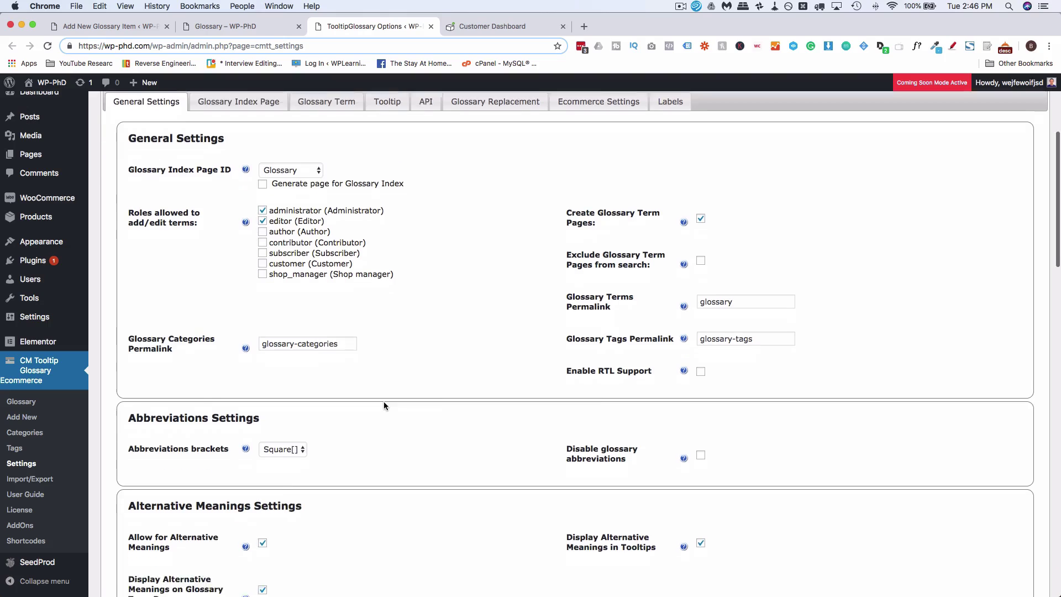
{"action": "scroll", "coordinate": [384, 401], "scroll_direction": "down", "scroll_amount": 8}
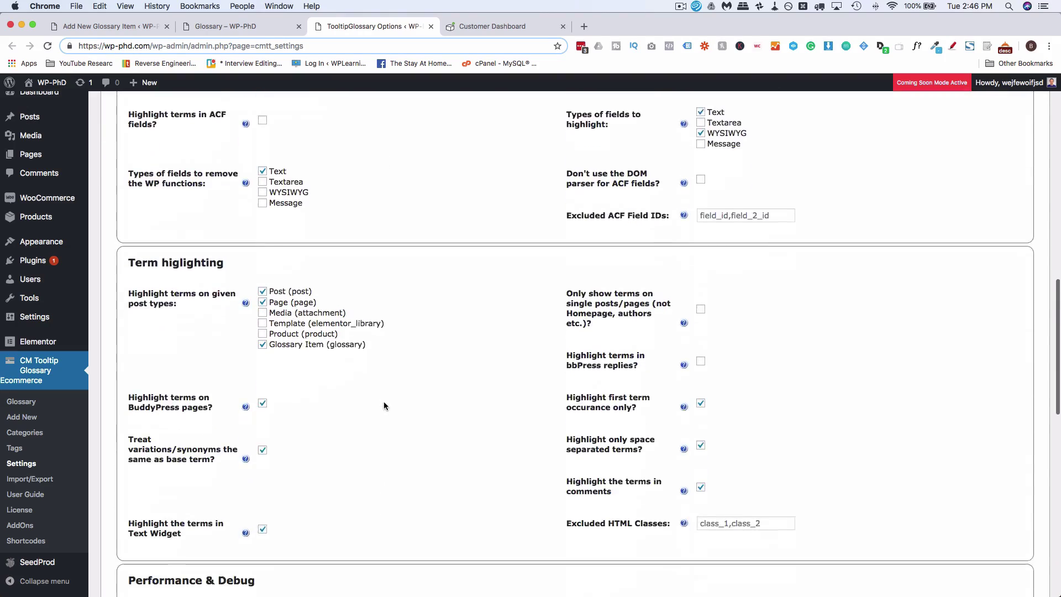
{"action": "scroll", "coordinate": [418, 344], "scroll_direction": "down", "scroll_amount": 1}
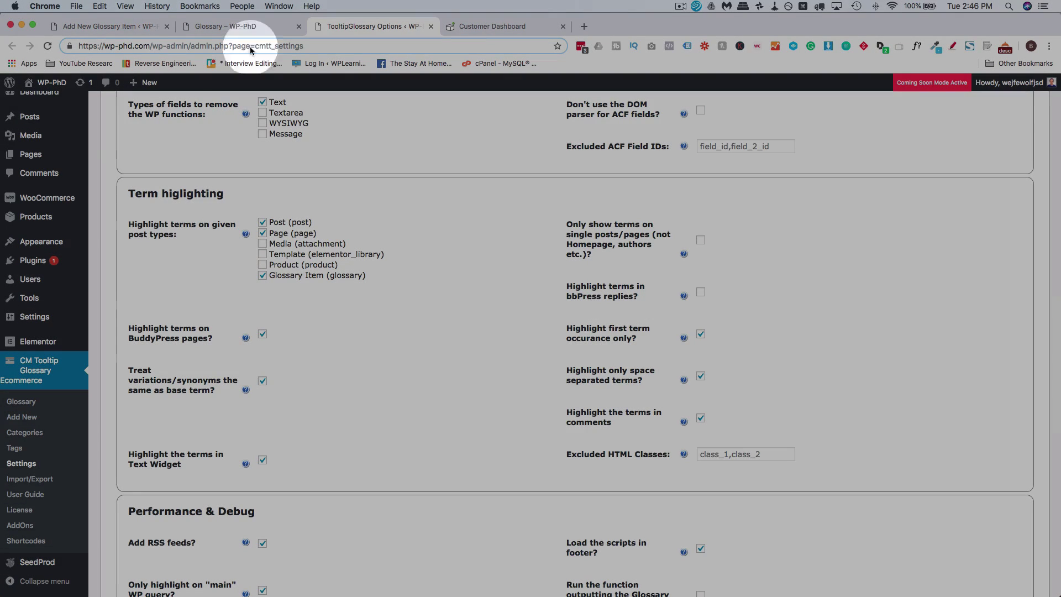
{"action": "left_click", "coordinate": [138, 27]}
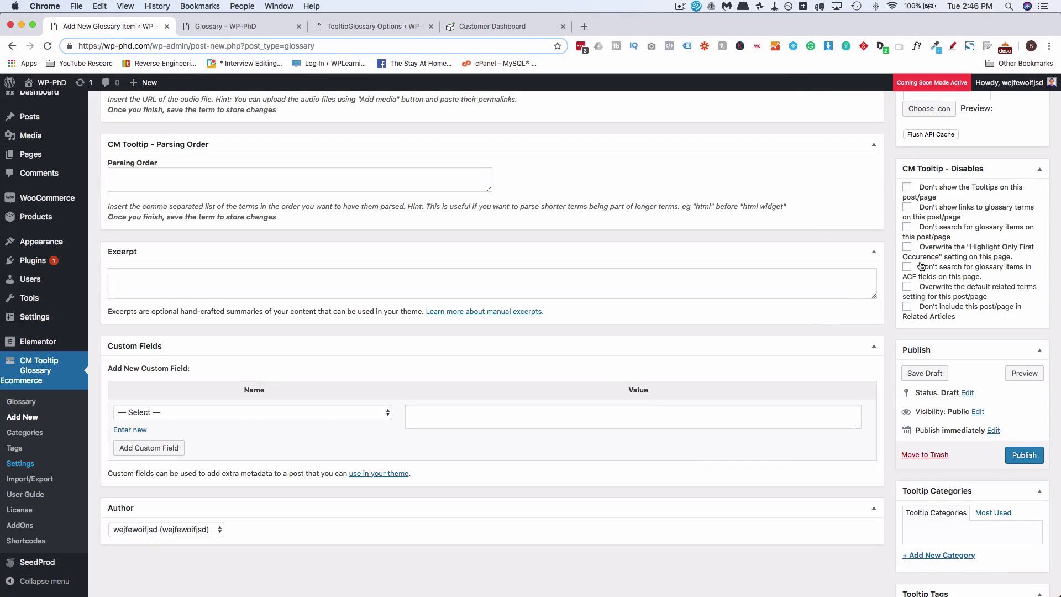
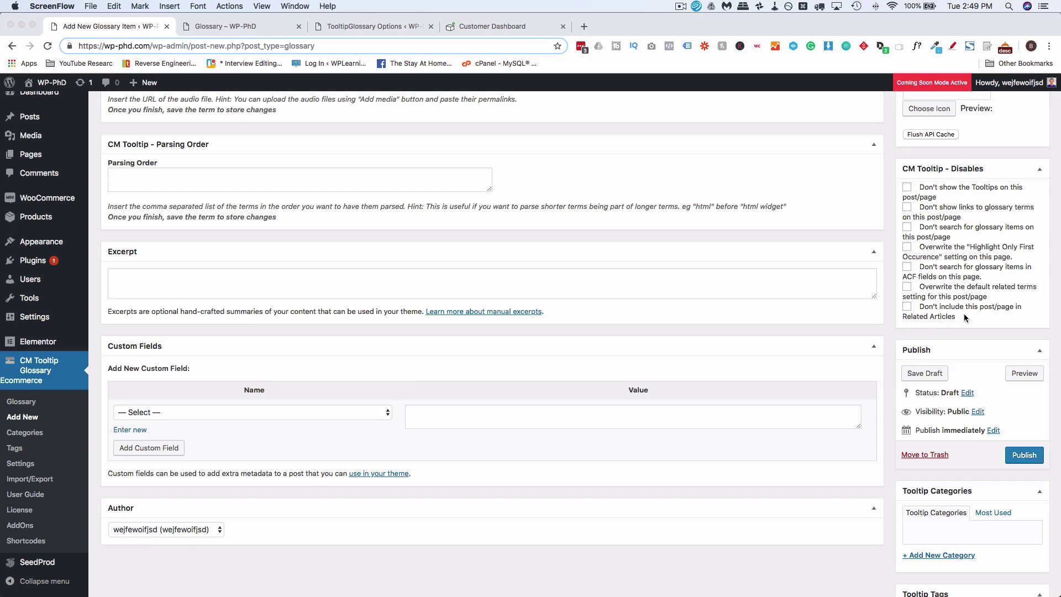
Step: Examine the glossary item's Disables, Publish, Tooltip Categories, Tooltip Tags and Post Attributes options
{"action": "left_click", "coordinate": [892, 331]}
{"action": "scroll", "coordinate": [912, 354], "scroll_direction": "up", "scroll_amount": 8}
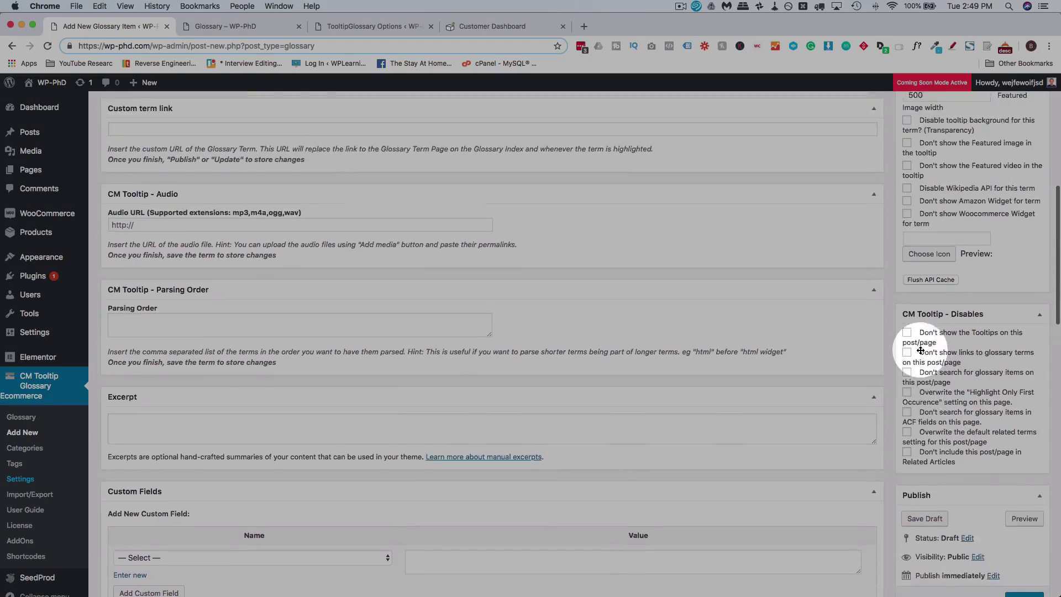
{"action": "scroll", "coordinate": [920, 350], "scroll_direction": "down", "scroll_amount": 10}
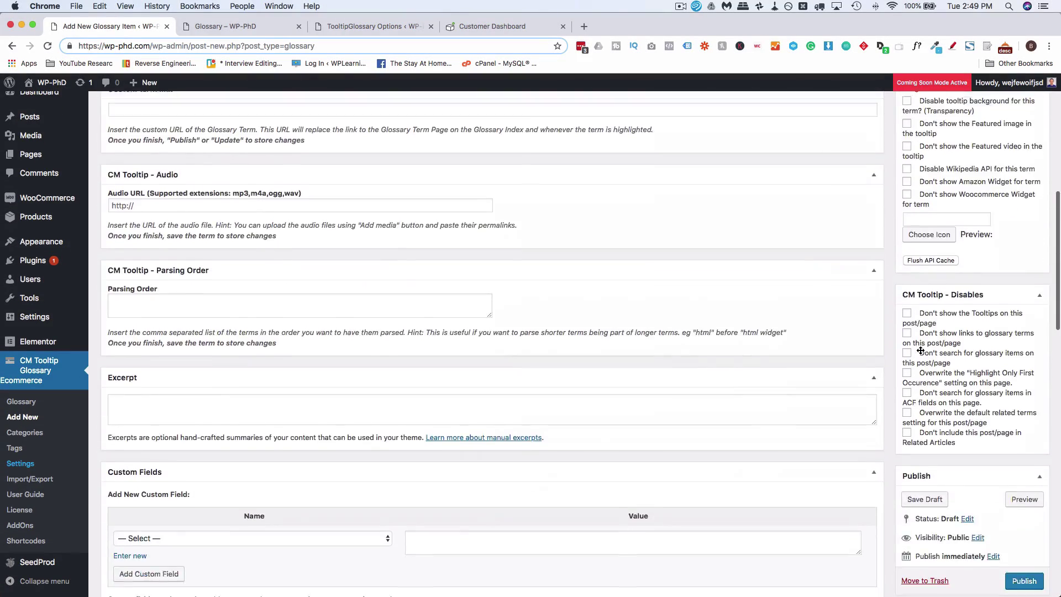
{"action": "scroll", "coordinate": [920, 351], "scroll_direction": "down", "scroll_amount": 5}
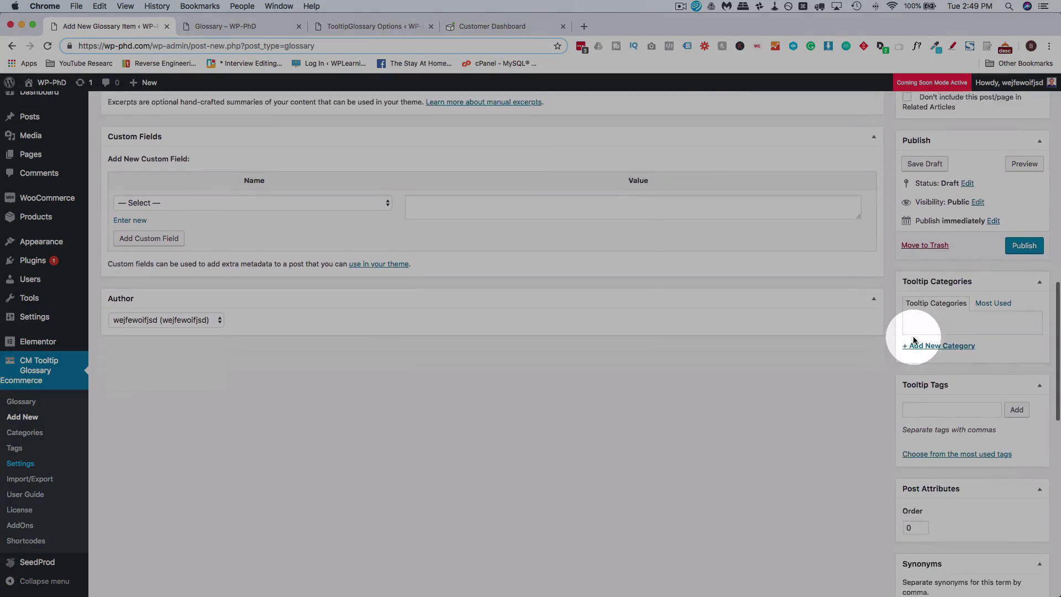
{"action": "scroll", "coordinate": [934, 279], "scroll_direction": "down", "scroll_amount": 3}
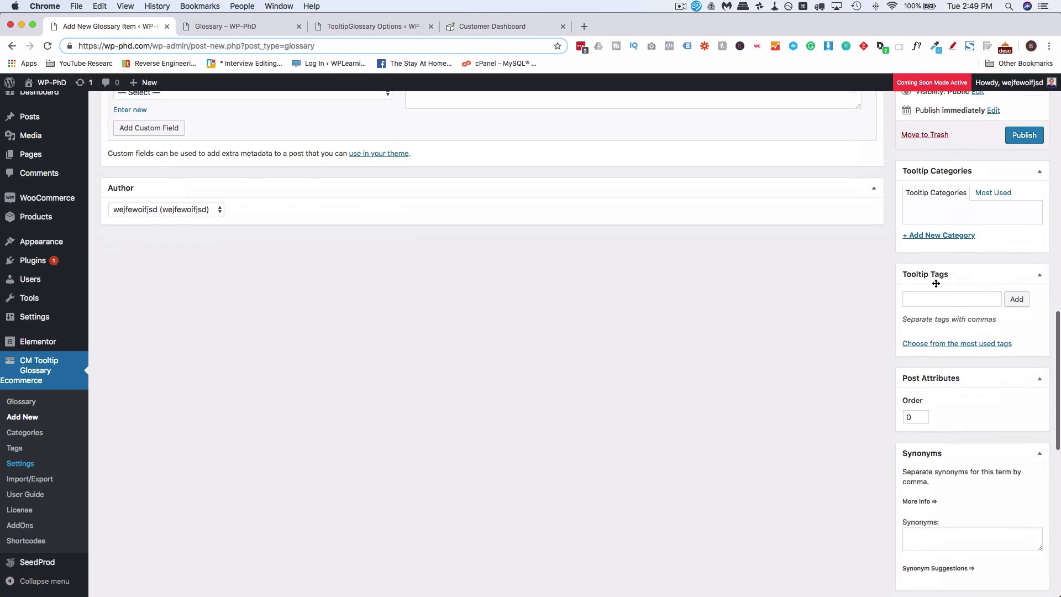
{"action": "scroll", "coordinate": [891, 325], "scroll_direction": "down", "scroll_amount": 3}
{"action": "scroll", "coordinate": [892, 325], "scroll_direction": "up", "scroll_amount": 2}
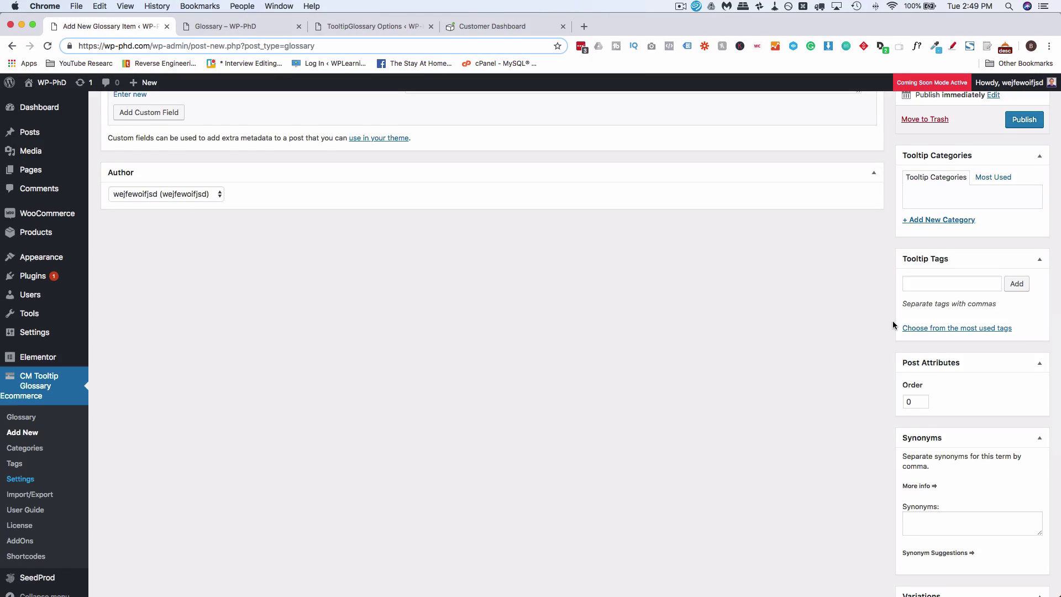
{"action": "scroll", "coordinate": [894, 323], "scroll_direction": "down", "scroll_amount": 5}
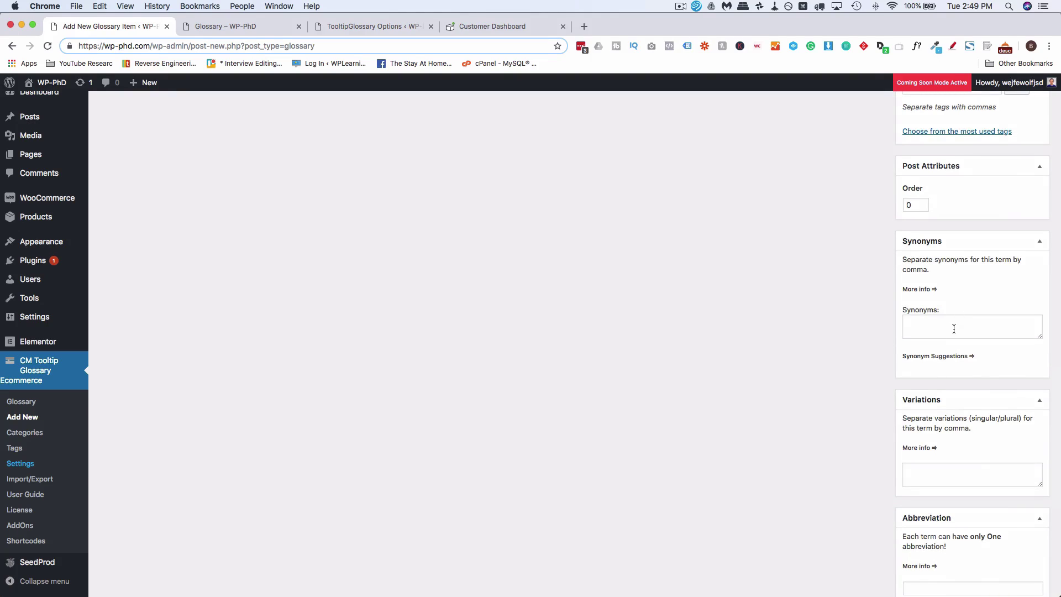
Step: Enter SEO as a synonym for the Search Engine Optimization glossary item
{"action": "left_click", "coordinate": [954, 329]}
{"action": "scroll", "coordinate": [886, 317], "scroll_direction": "down", "scroll_amount": 1}
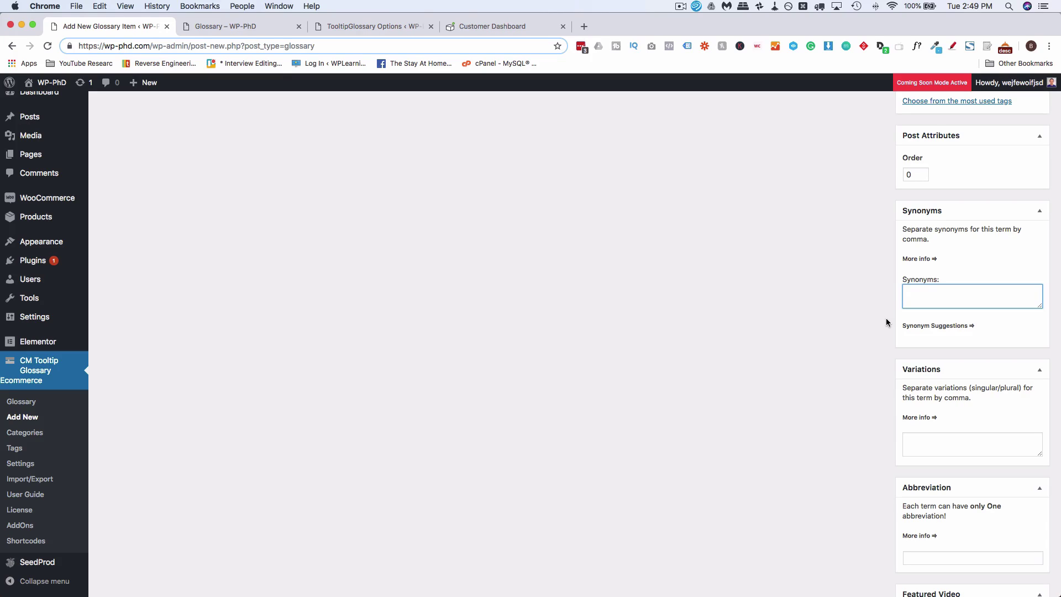
{"action": "scroll", "coordinate": [886, 317], "scroll_direction": "up", "scroll_amount": 6}
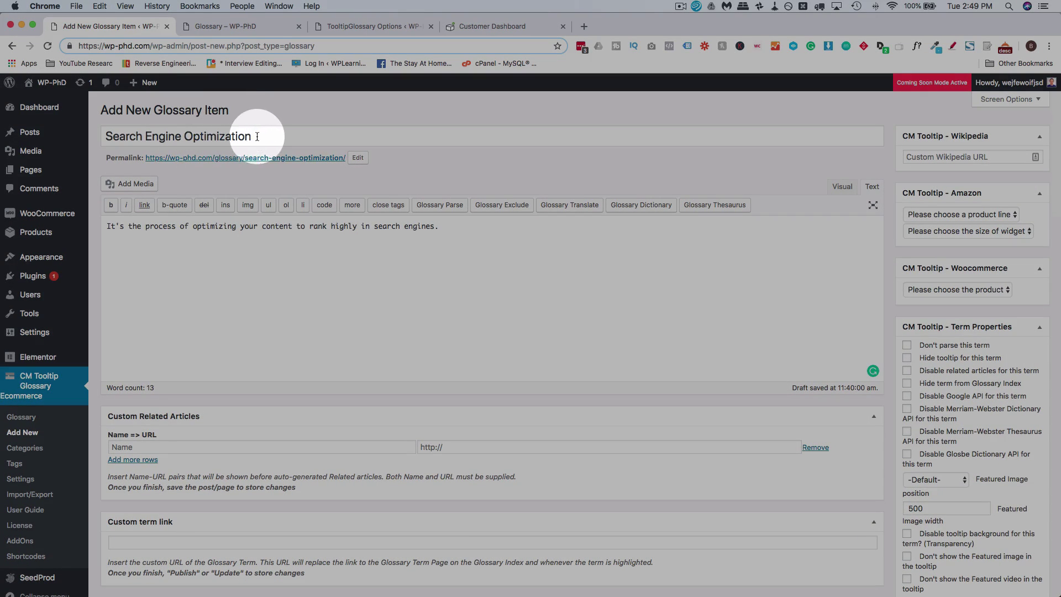
{"action": "left_click_drag", "start_coordinate": [257, 136], "coordinate": [101, 139]}
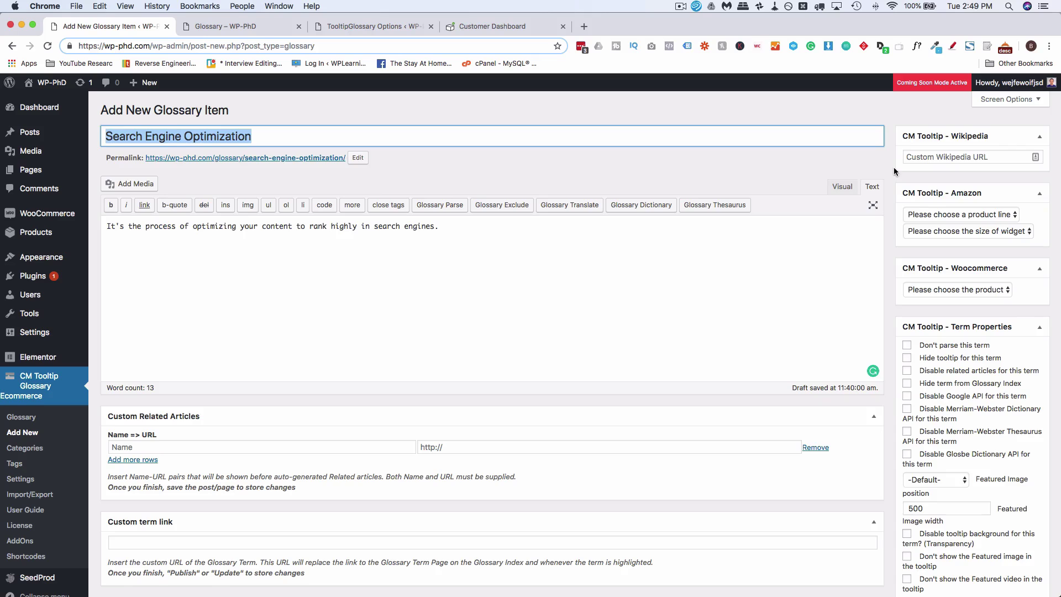
{"action": "scroll", "coordinate": [894, 171], "scroll_direction": "down", "scroll_amount": 20}
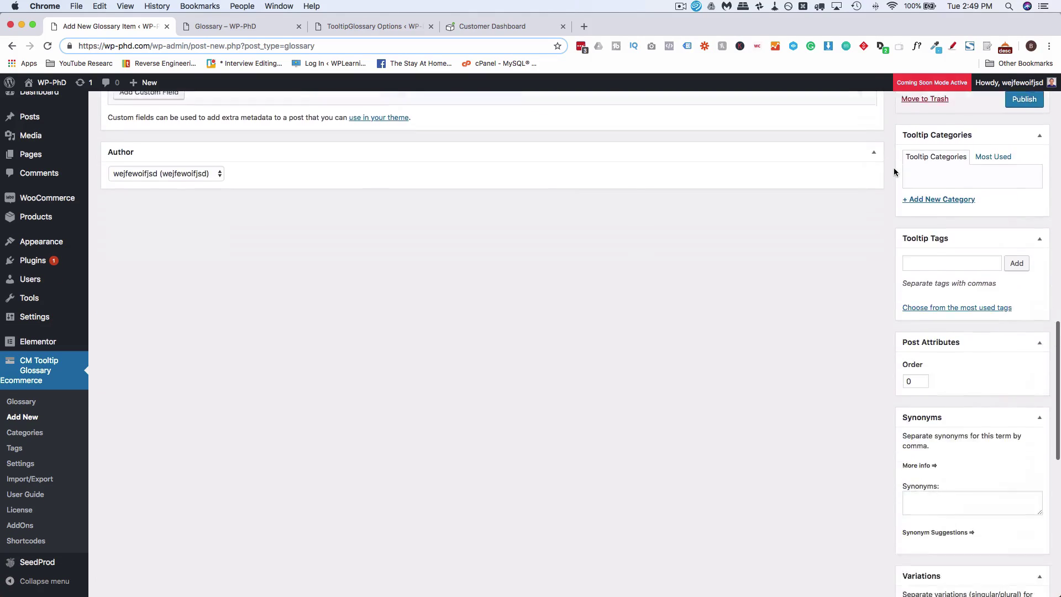
{"action": "scroll", "coordinate": [894, 171], "scroll_direction": "down", "scroll_amount": 10}
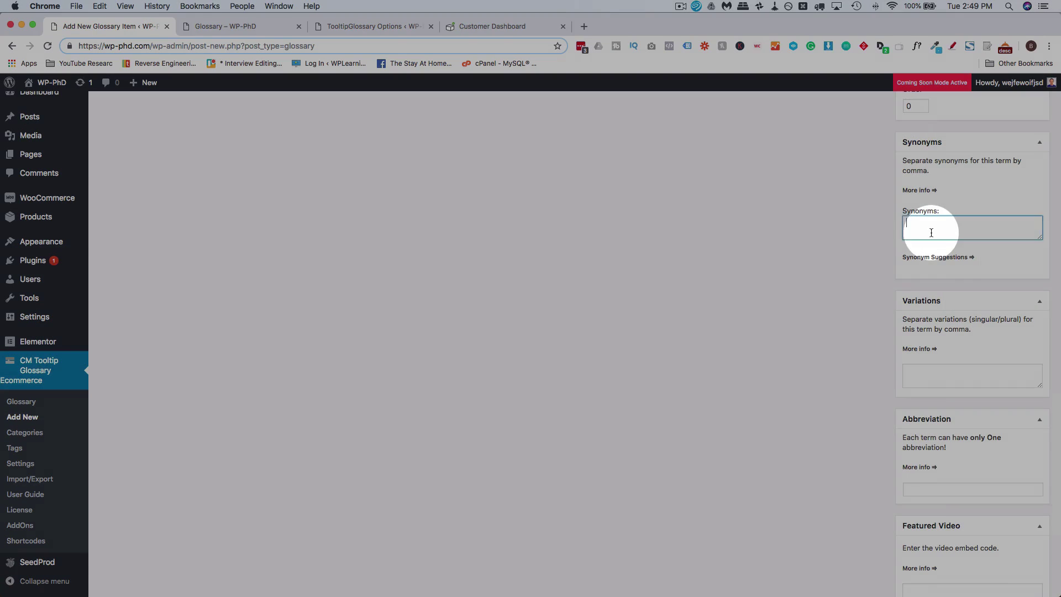
{"action": "left_click", "coordinate": [915, 237]}
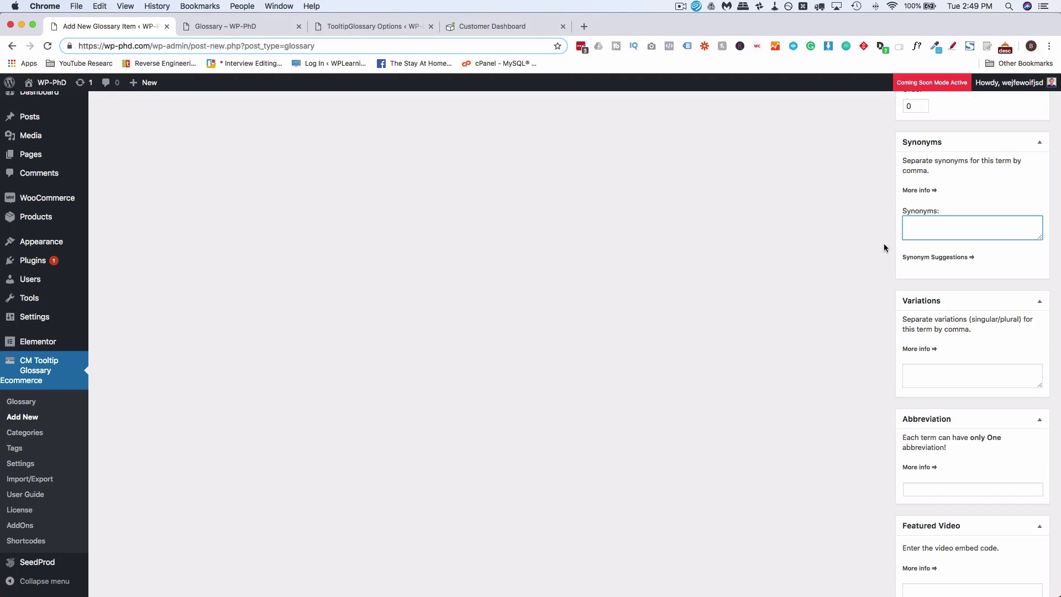
{"action": "type", "text": "SEO"}
{"action": "left_click", "coordinate": [929, 233]}
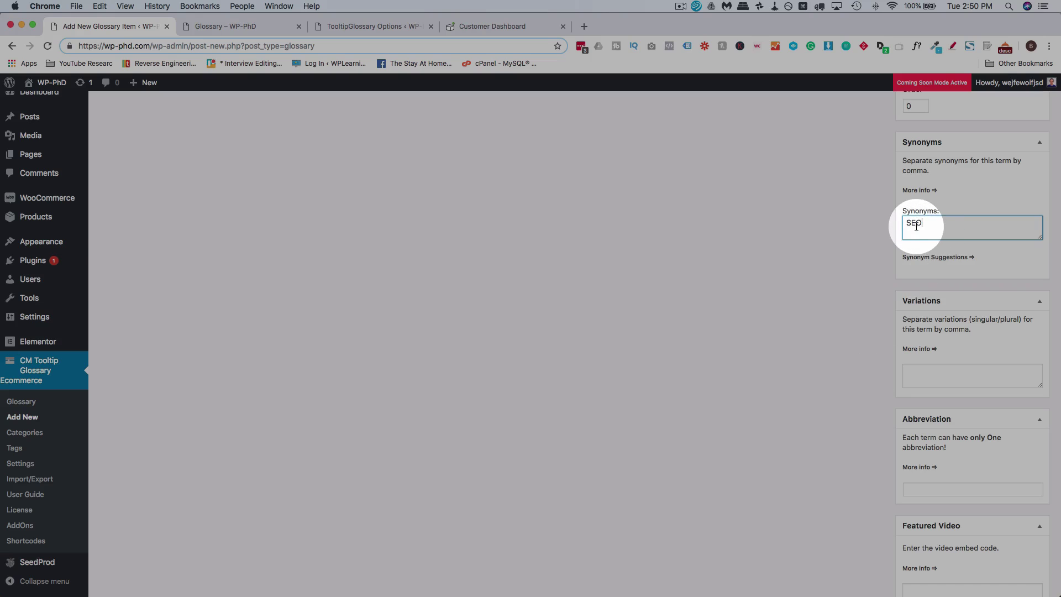
Step: Enter SEO as the glossary item's abbreviation and replace its synonym with search engine marketing
{"action": "scroll", "coordinate": [922, 227], "scroll_direction": "down", "scroll_amount": 2}
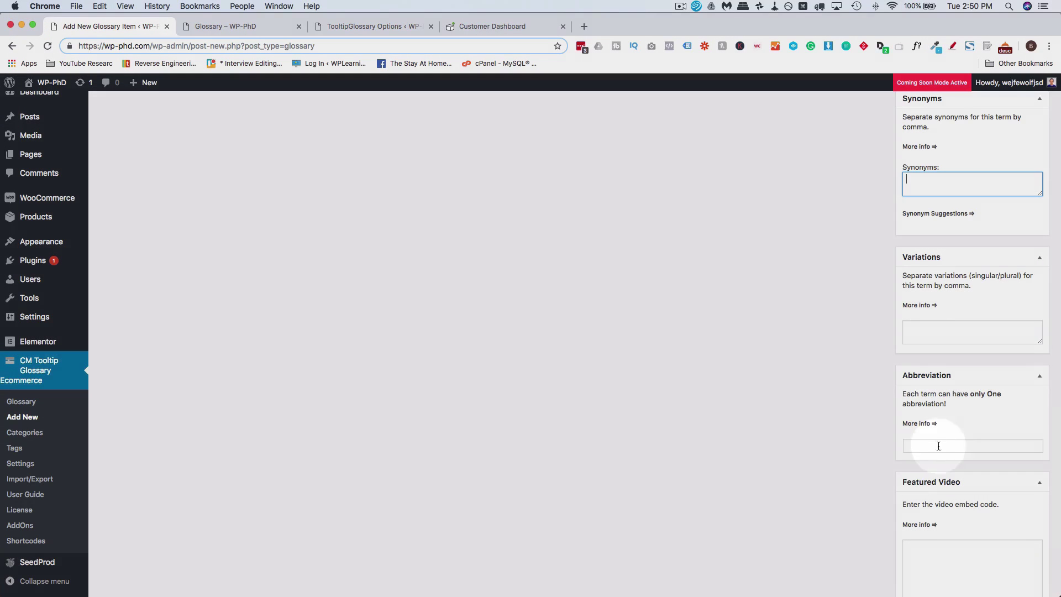
{"action": "left_click", "coordinate": [939, 445]}
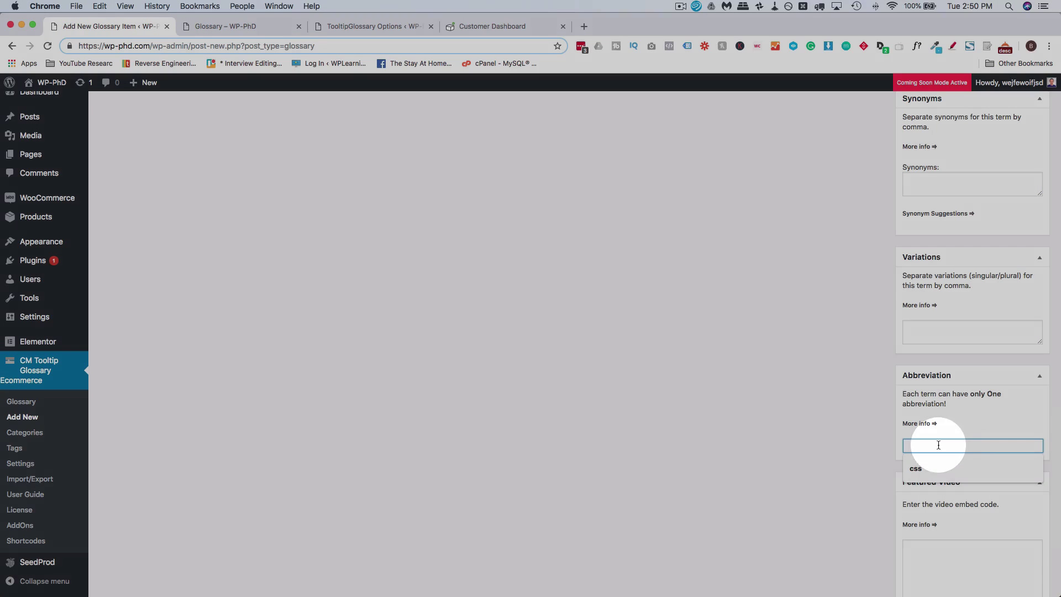
{"action": "type", "text": "SEO"}
{"action": "left_click", "coordinate": [927, 445]}
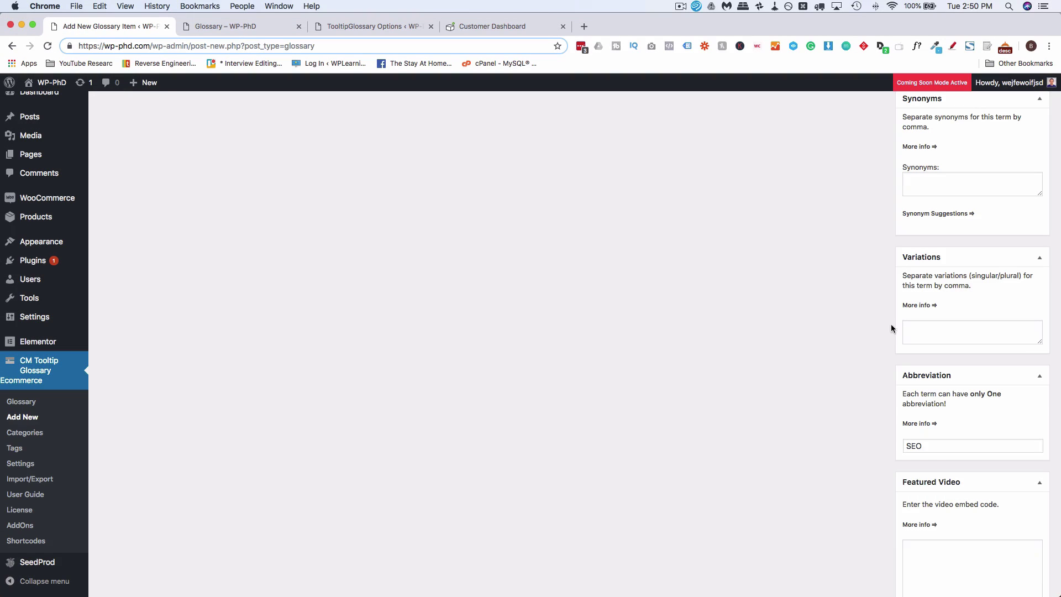
{"action": "left_click", "coordinate": [941, 183]}
{"action": "type", "text": "search engine marketing"}
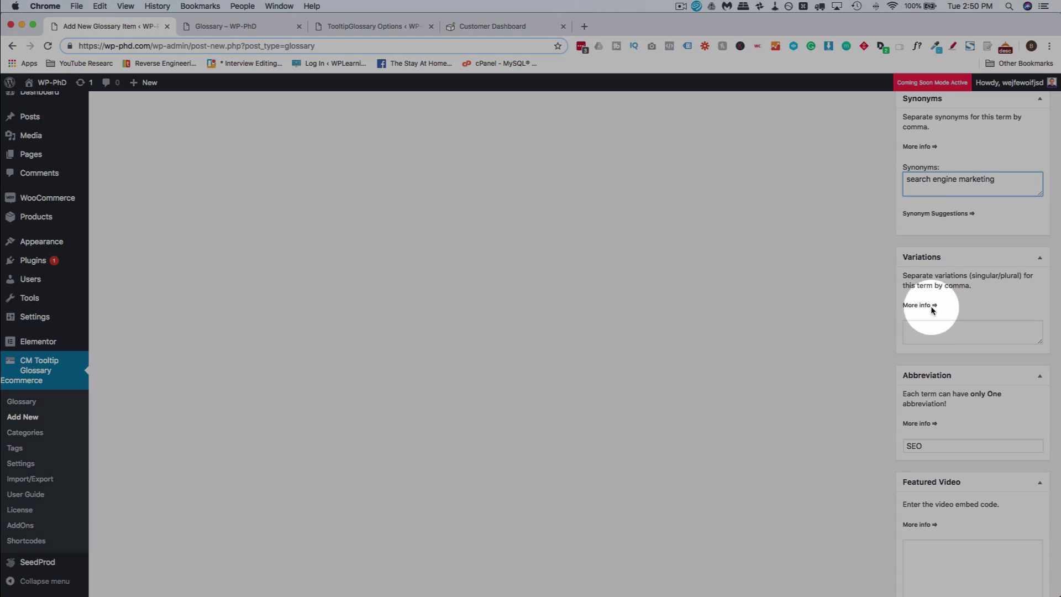
Step: Examine the Variations, Featured Video and Featured Image options, view the Beaver Builder glossary page's image, and return to the new glossary item
{"action": "left_click", "coordinate": [921, 336]}
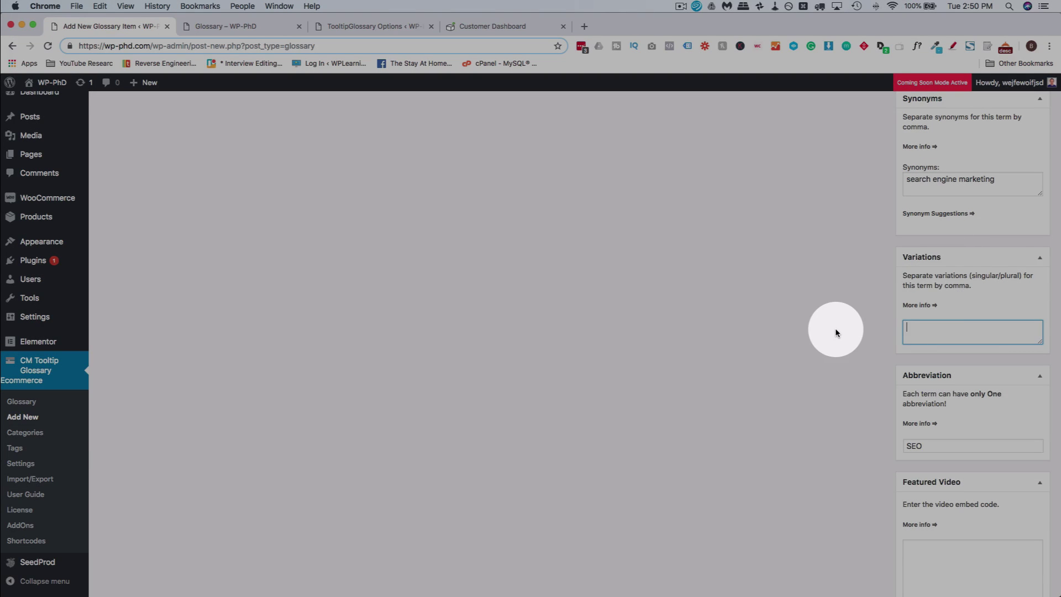
{"action": "scroll", "coordinate": [835, 327], "scroll_direction": "down", "scroll_amount": 5}
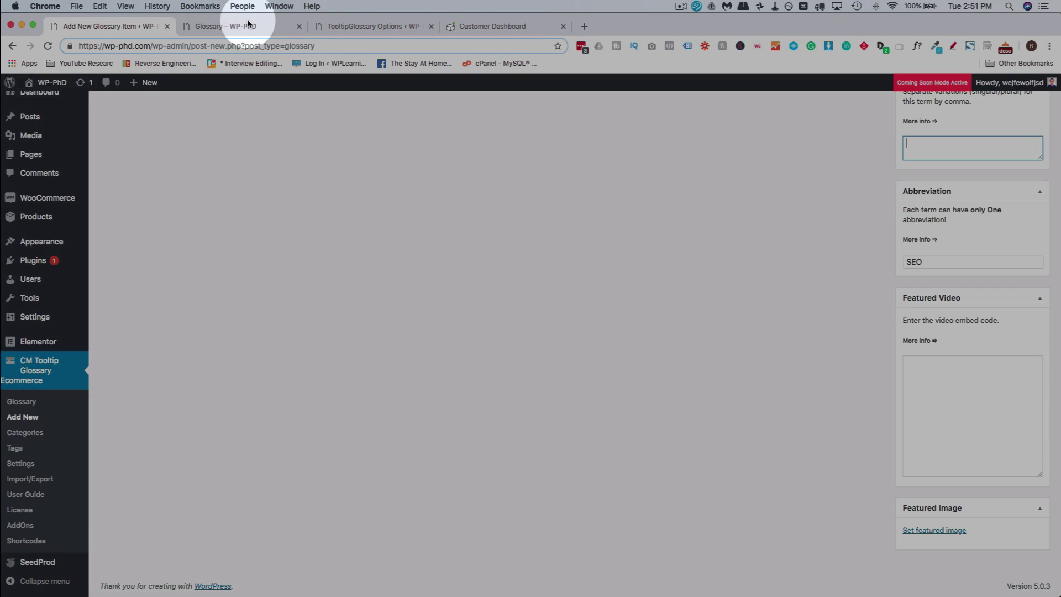
{"action": "left_click", "coordinate": [247, 26]}
{"action": "mouse_move", "coordinate": [259, 319]}
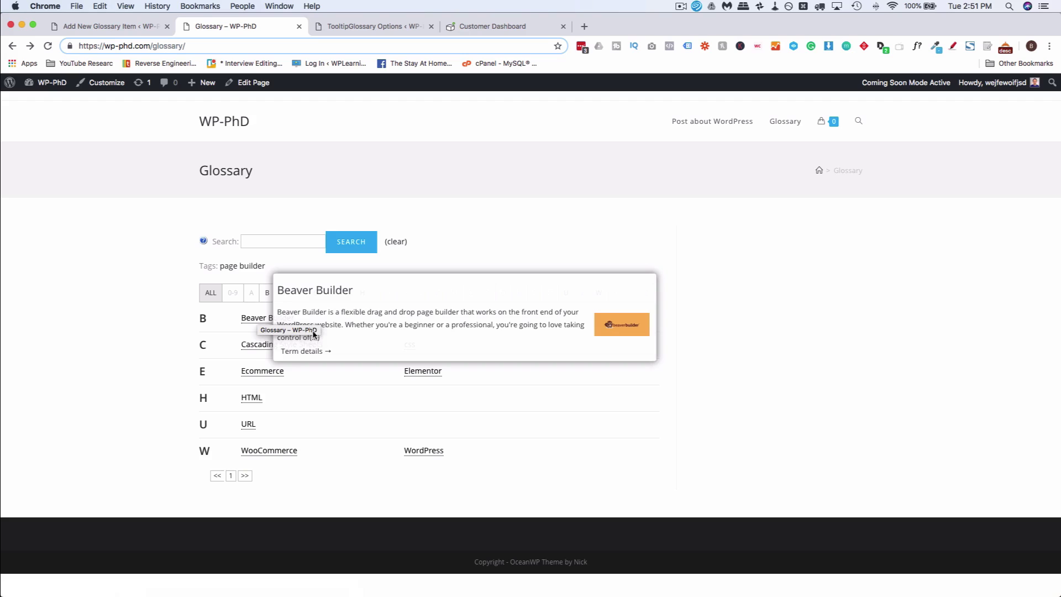
{"action": "left_click", "coordinate": [255, 318]}
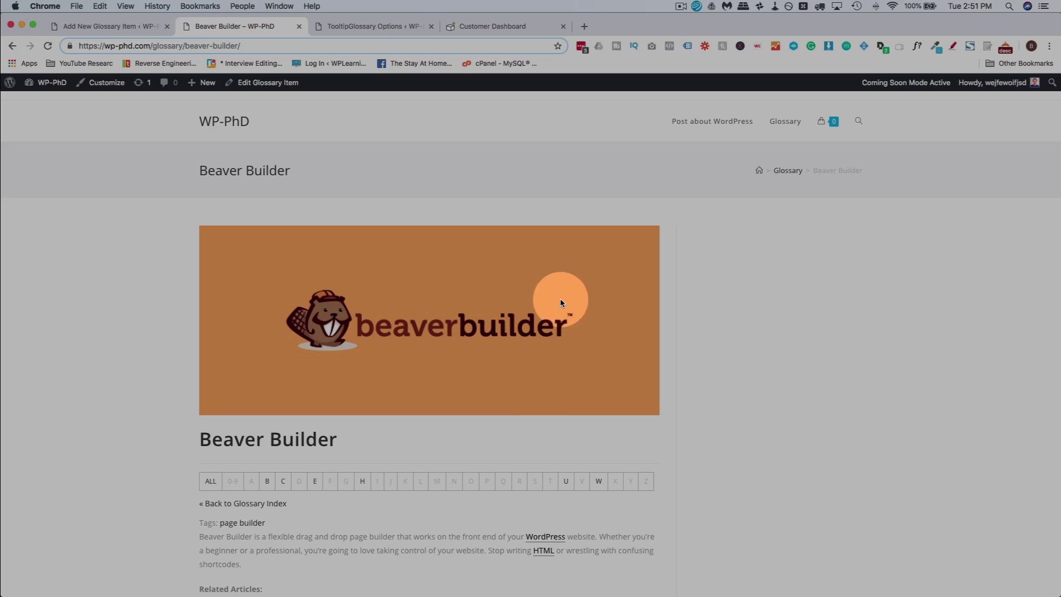
{"action": "left_click", "coordinate": [109, 29]}
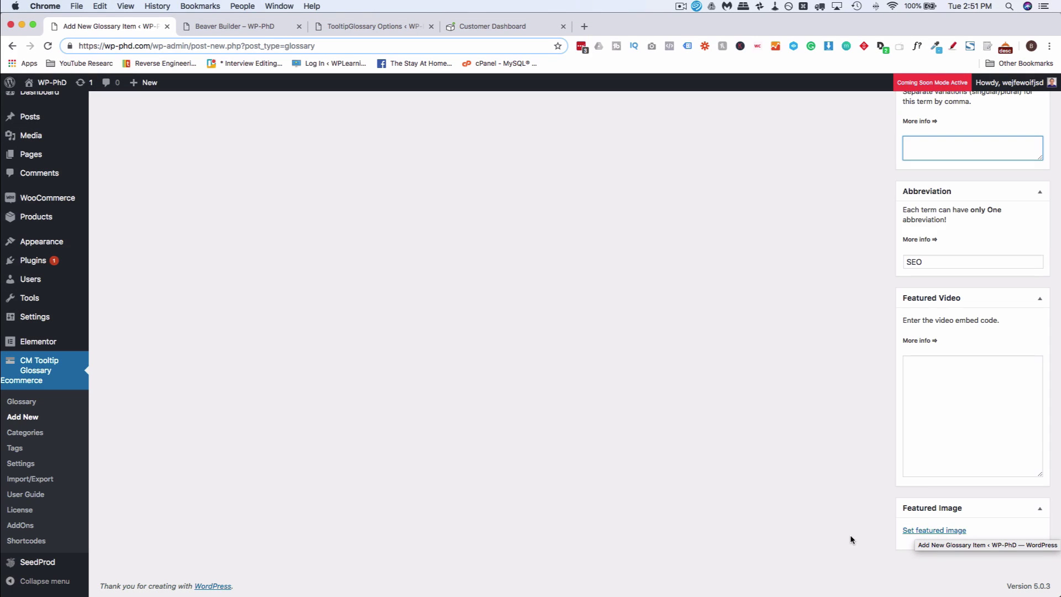
Step: Examine the new glossary item's Custom Related Articles and Custom term link fields
{"action": "scroll", "coordinate": [850, 535], "scroll_direction": "up", "scroll_amount": 20}
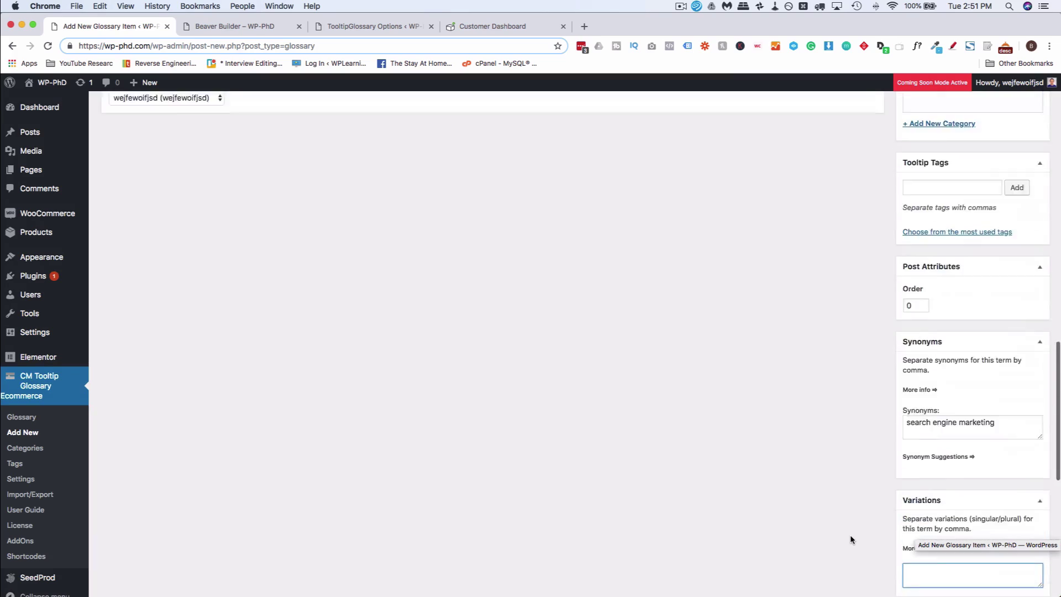
{"action": "scroll", "coordinate": [850, 535], "scroll_direction": "up", "scroll_amount": 5}
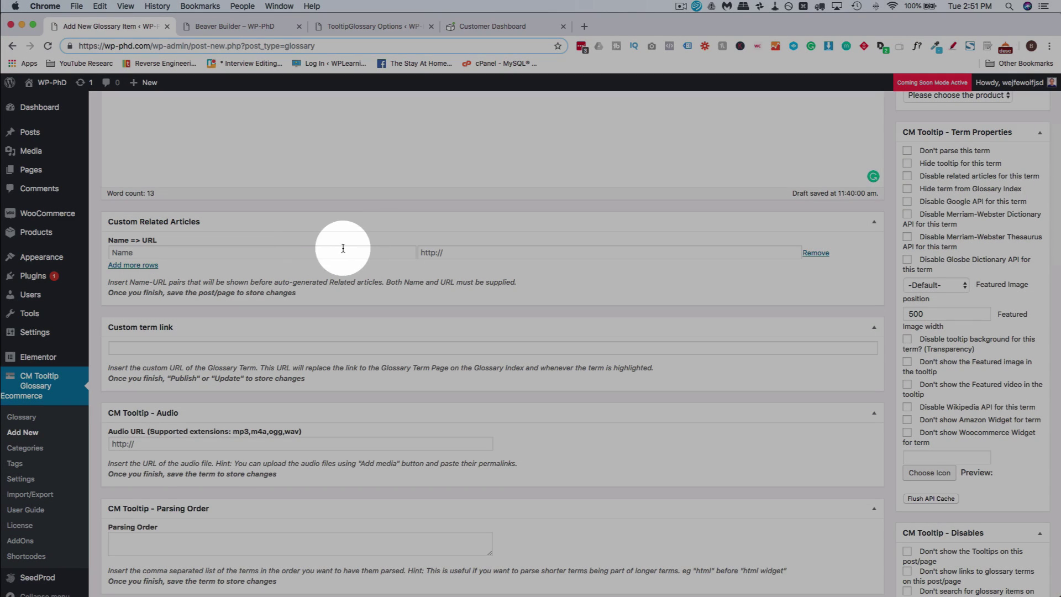
{"action": "scroll", "coordinate": [205, 266], "scroll_direction": "down", "scroll_amount": 3}
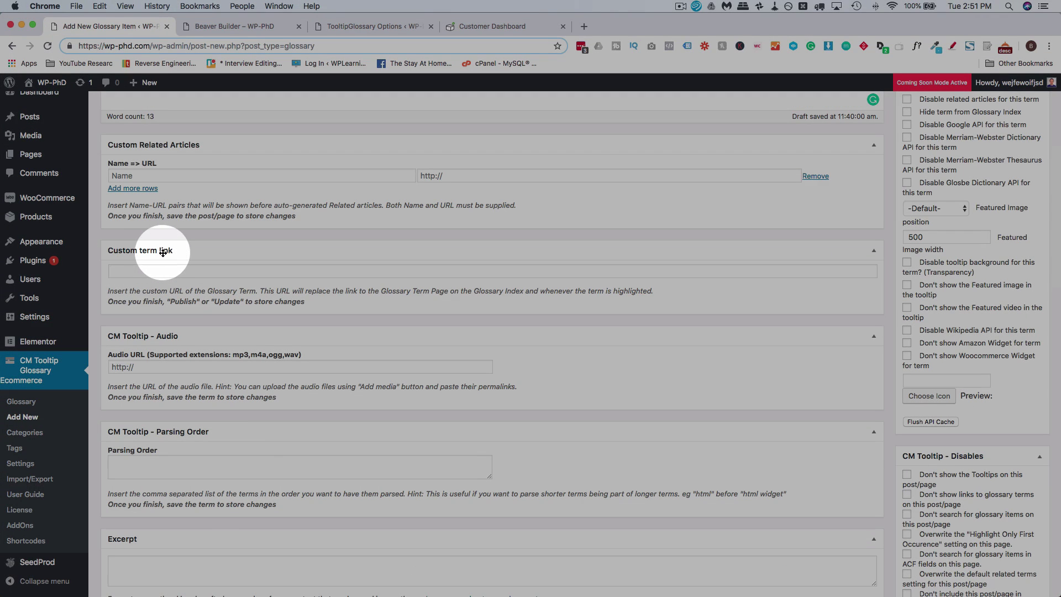
{"action": "scroll", "coordinate": [168, 273], "scroll_direction": "up", "scroll_amount": 10}
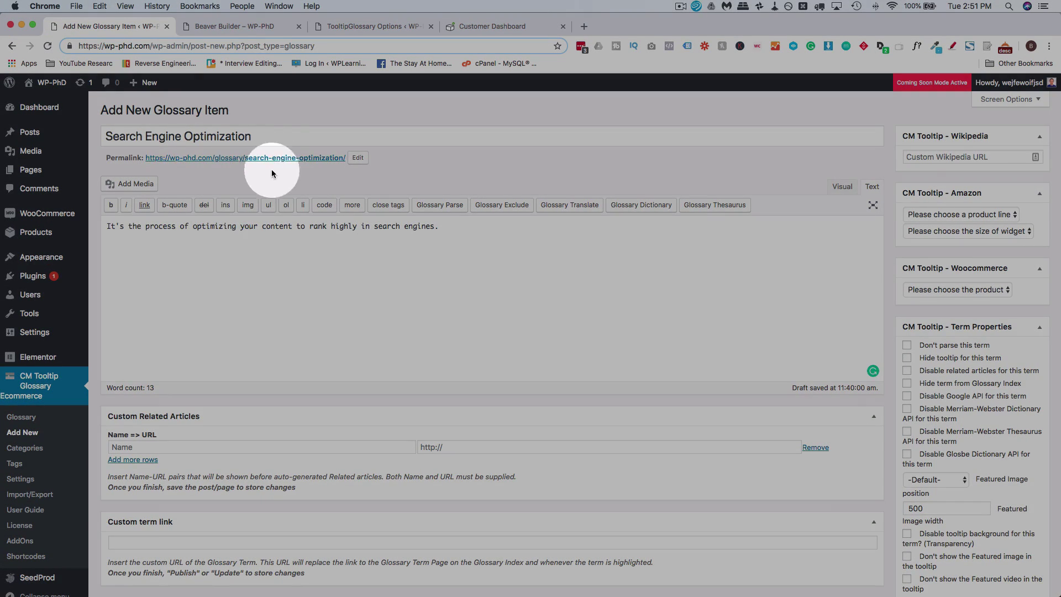
{"action": "scroll", "coordinate": [271, 170], "scroll_direction": "down", "scroll_amount": 10}
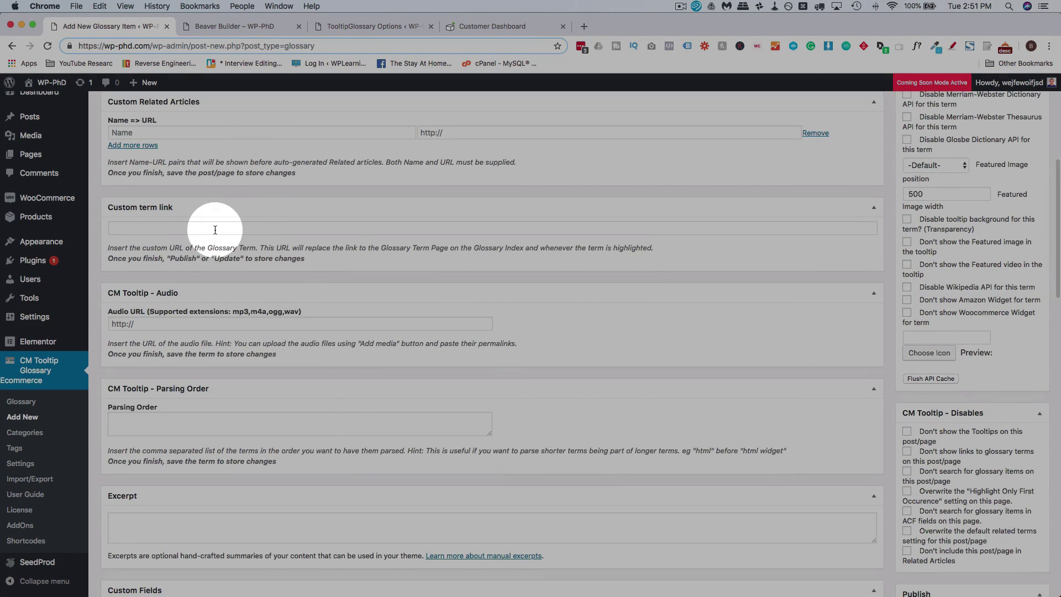
{"action": "left_click", "coordinate": [216, 228]}
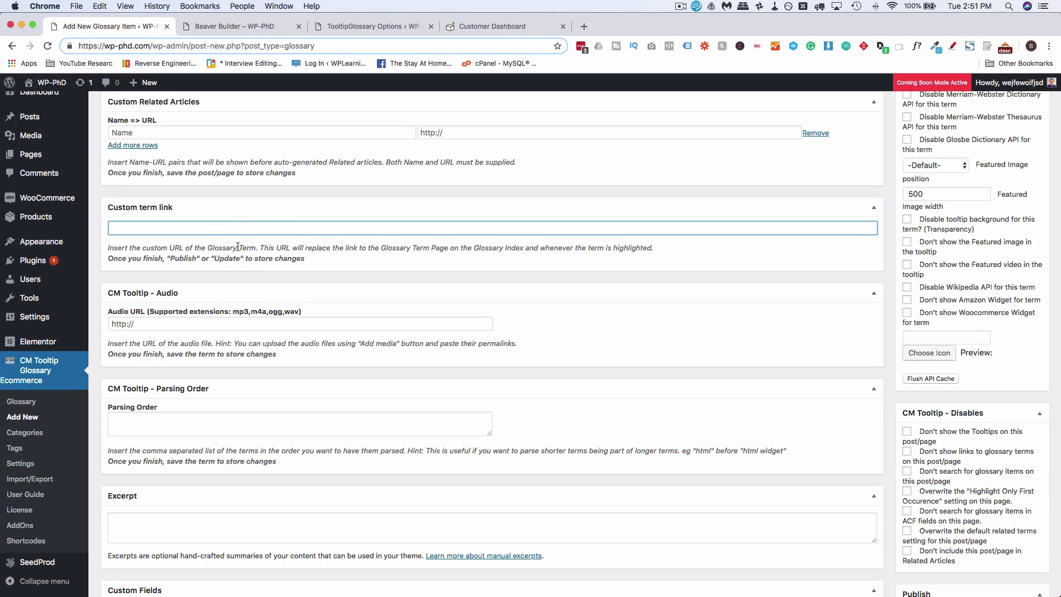
{"action": "scroll", "coordinate": [763, 424], "scroll_direction": "down", "scroll_amount": 20}
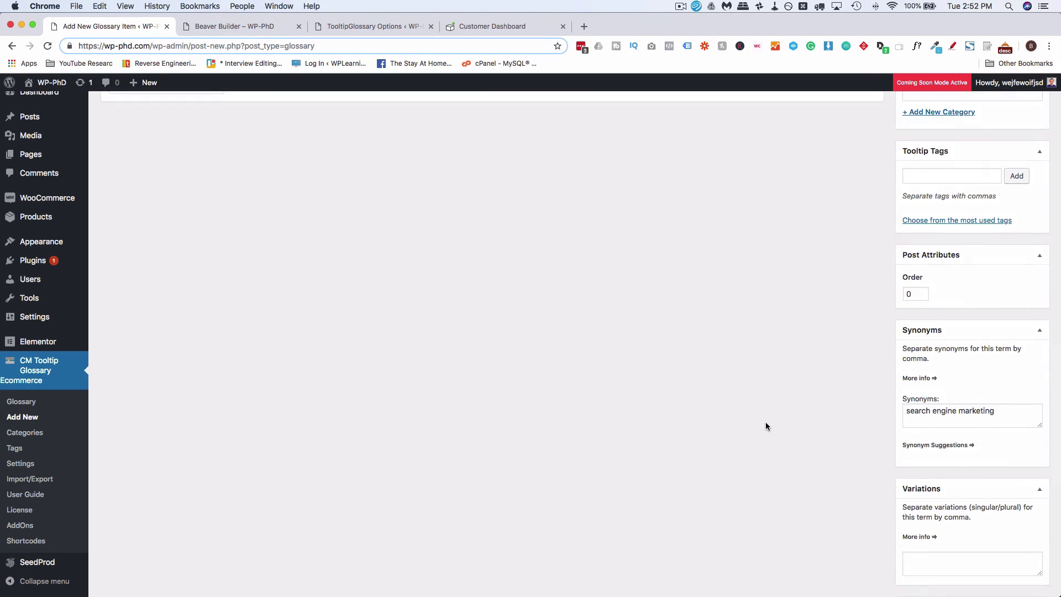
{"action": "scroll", "coordinate": [765, 422], "scroll_direction": "down", "scroll_amount": 5}
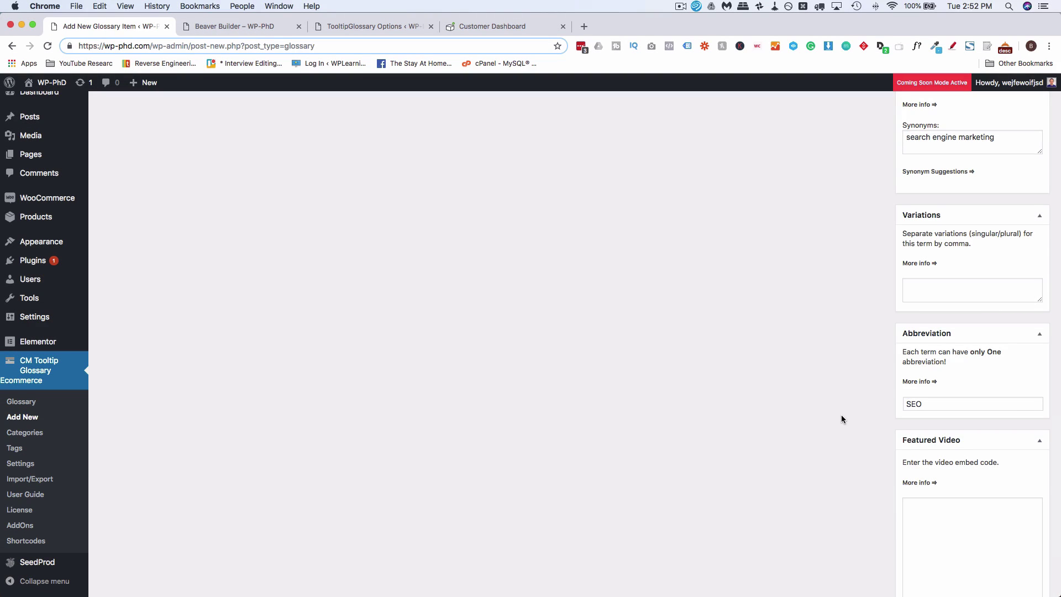
{"action": "scroll", "coordinate": [841, 419], "scroll_direction": "up", "scroll_amount": 20}
{"action": "scroll", "coordinate": [440, 289], "scroll_direction": "up", "scroll_amount": 5}
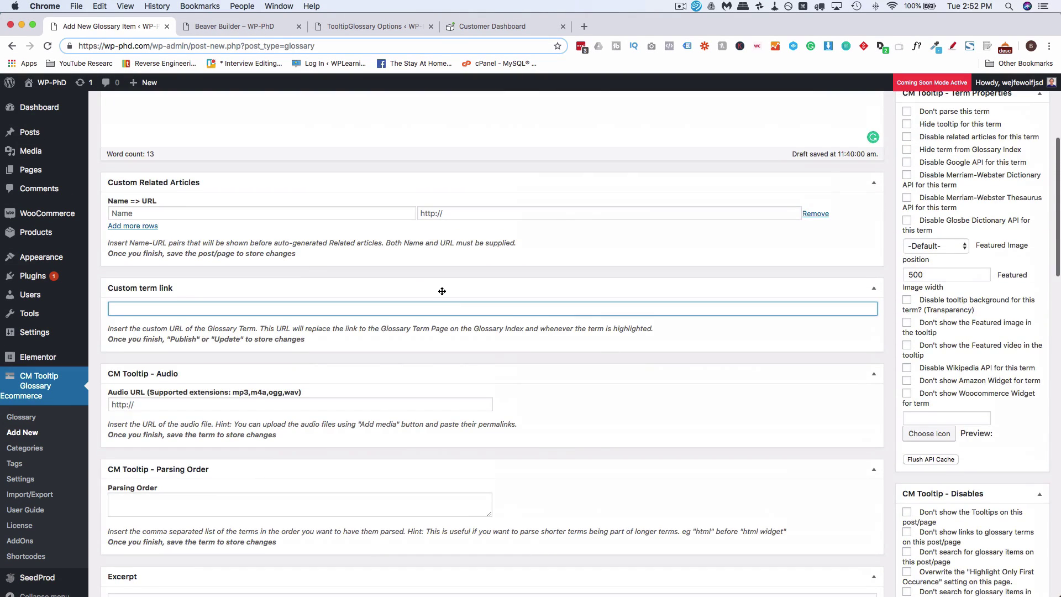
Step: Examine the glossary item's Audio, Parsing Order, Excerpt and Custom Fields sections
{"action": "scroll", "coordinate": [325, 402], "scroll_direction": "down", "scroll_amount": 3}
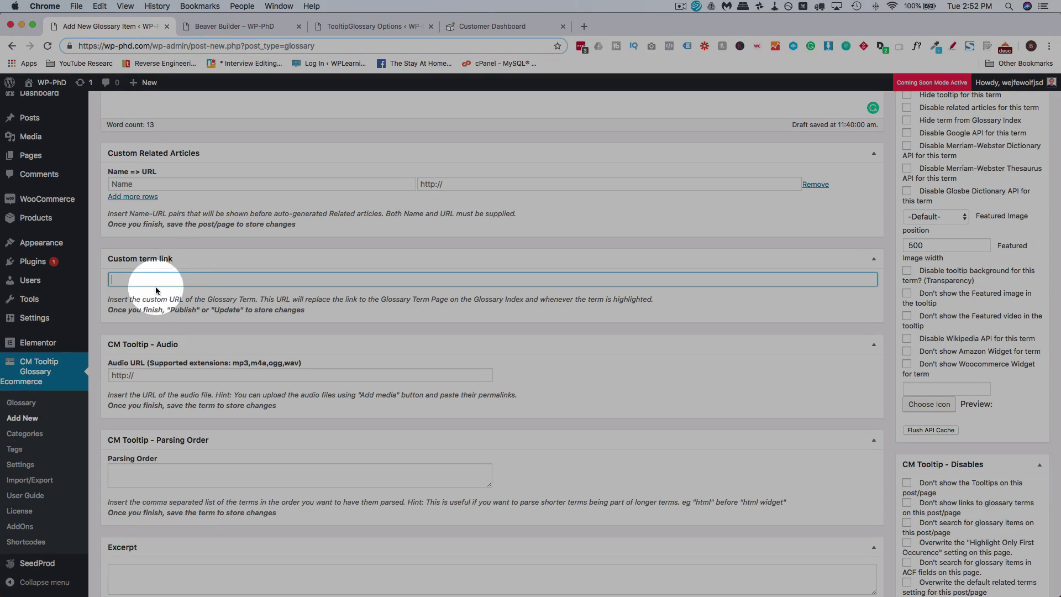
{"action": "scroll", "coordinate": [166, 273], "scroll_direction": "down", "scroll_amount": 3}
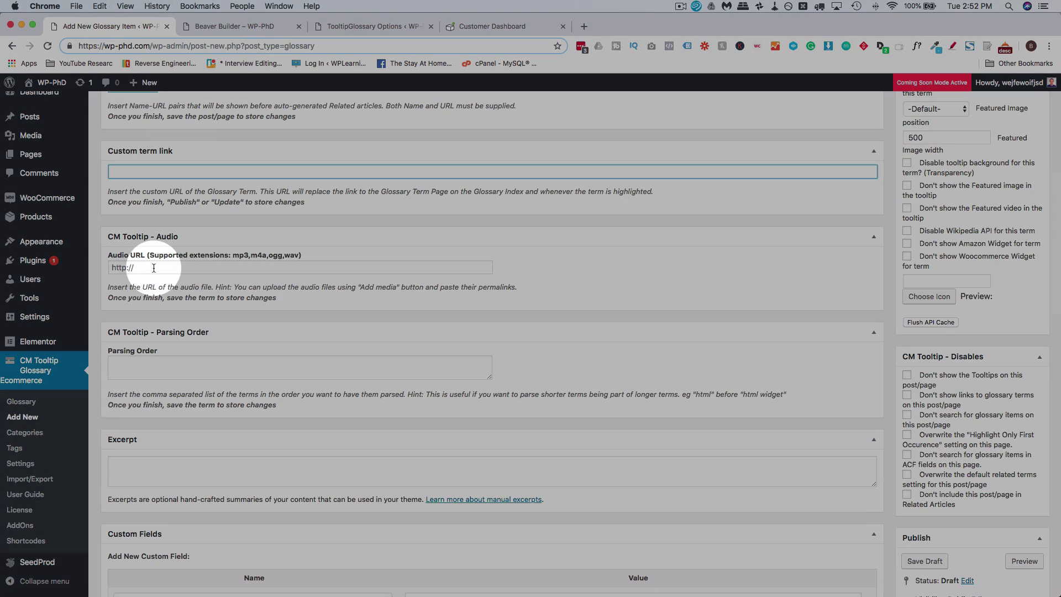
{"action": "scroll", "coordinate": [188, 298], "scroll_direction": "down", "scroll_amount": 3}
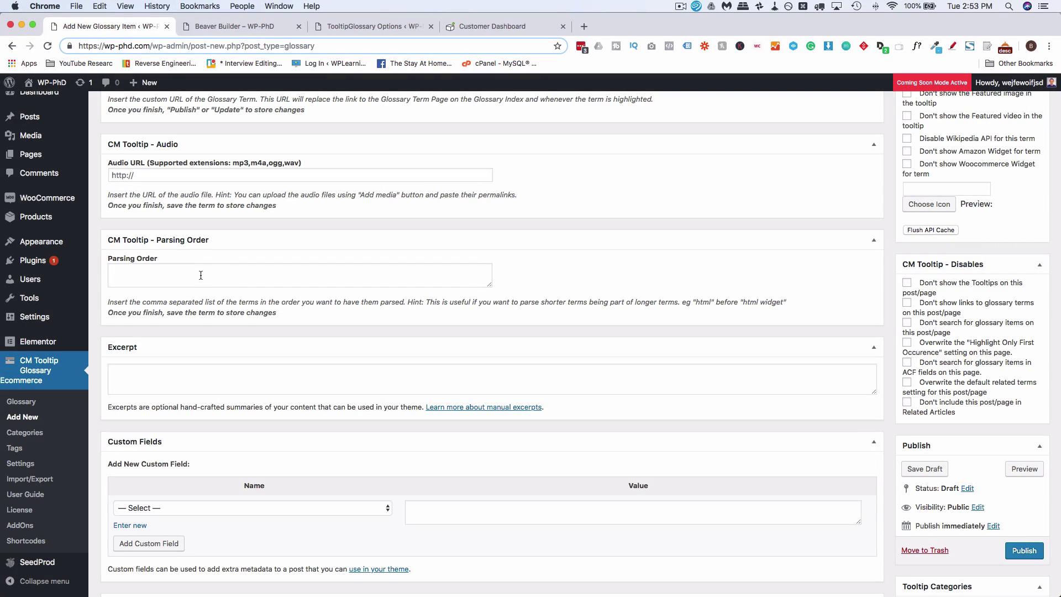
{"action": "scroll", "coordinate": [207, 324], "scroll_direction": "down", "scroll_amount": 6}
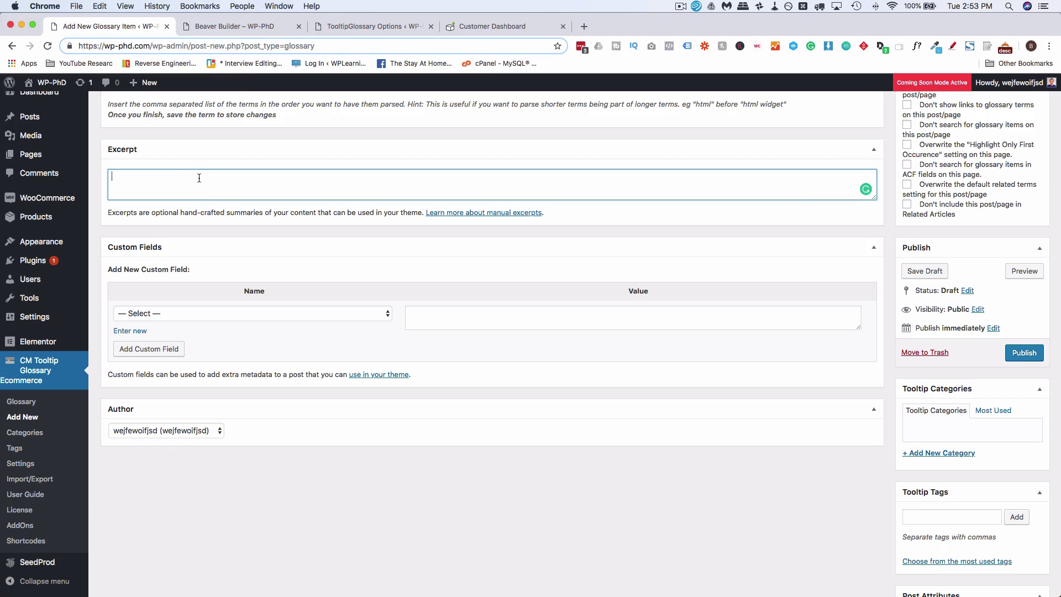
Step: Examine the Beaver Builder and WordPress glossary term pages, including their descriptions, related articles and the WordPress page's Wikipedia content
{"action": "left_click", "coordinate": [239, 31]}
{"action": "scroll", "coordinate": [147, 223], "scroll_direction": "down", "scroll_amount": 3}
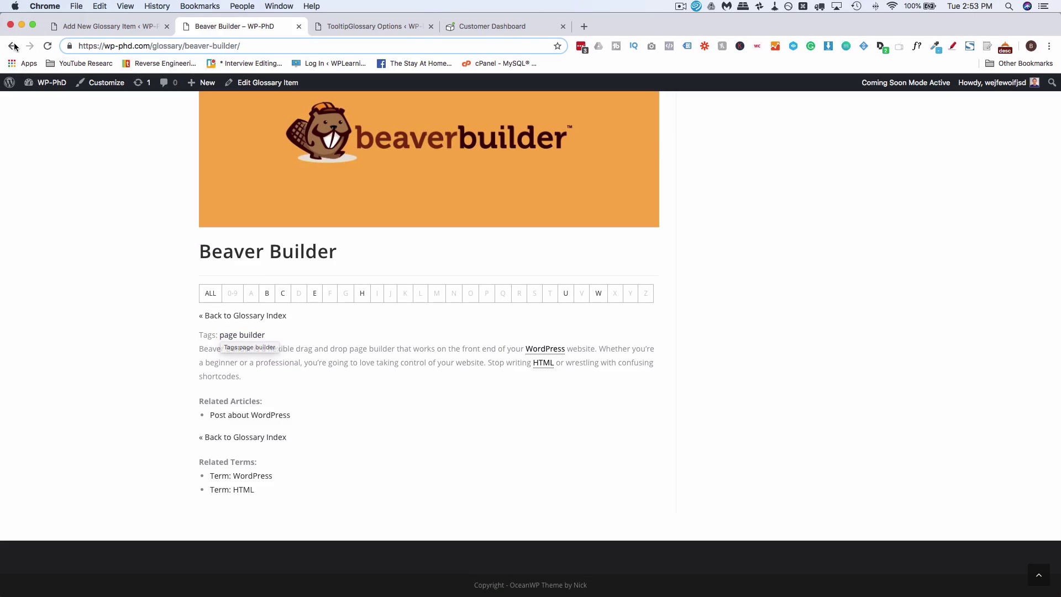
{"action": "left_click", "coordinate": [13, 46]}
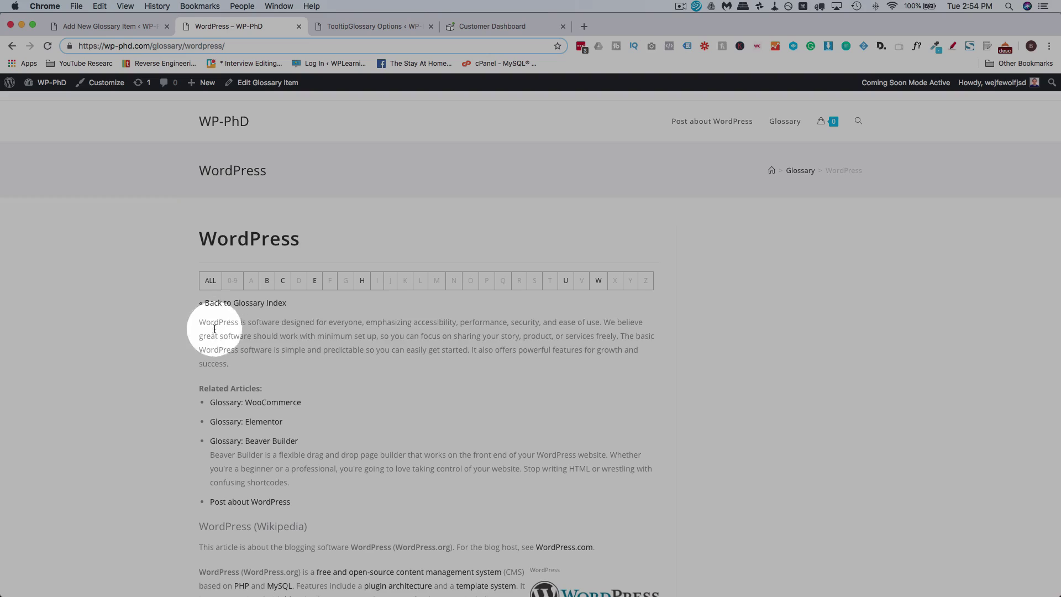
{"action": "left_click_drag", "start_coordinate": [197, 323], "coordinate": [237, 356]}
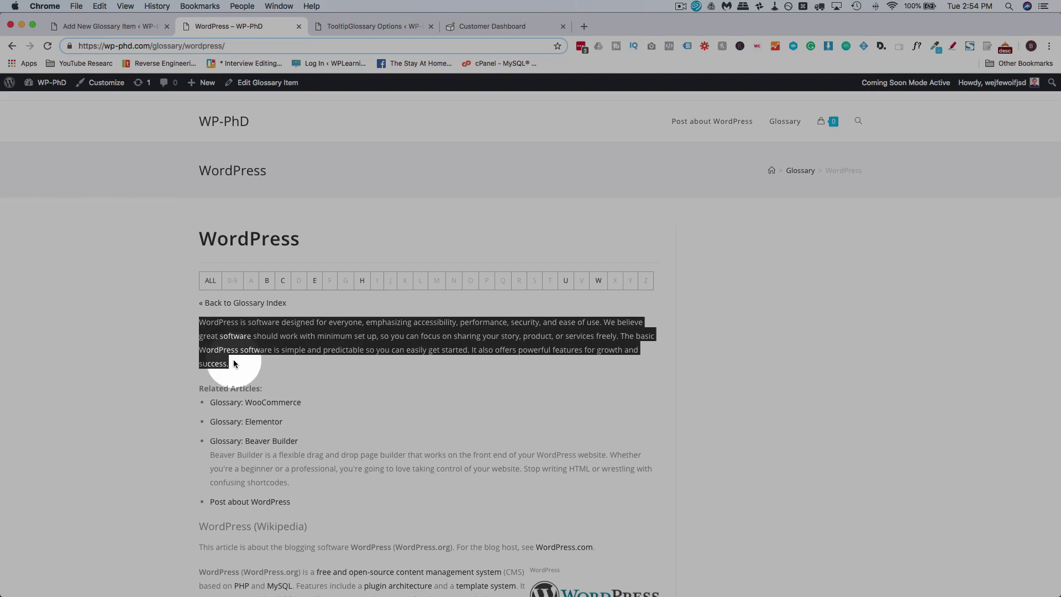
{"action": "scroll", "coordinate": [233, 363], "scroll_direction": "down", "scroll_amount": 2}
{"action": "scroll", "coordinate": [294, 379], "scroll_direction": "down", "scroll_amount": 5}
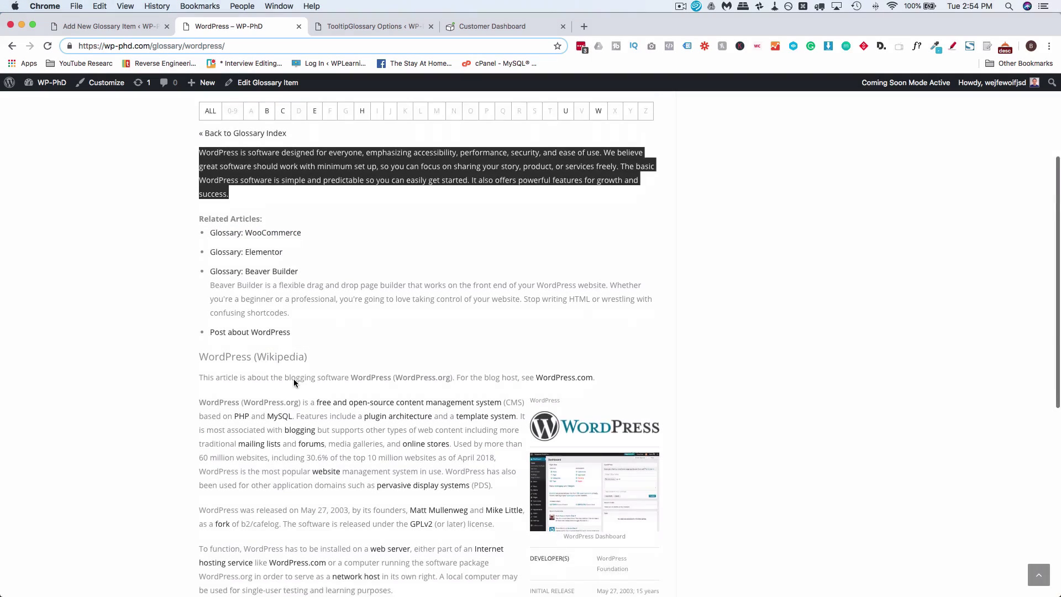
{"action": "scroll", "coordinate": [294, 379], "scroll_direction": "down", "scroll_amount": 5}
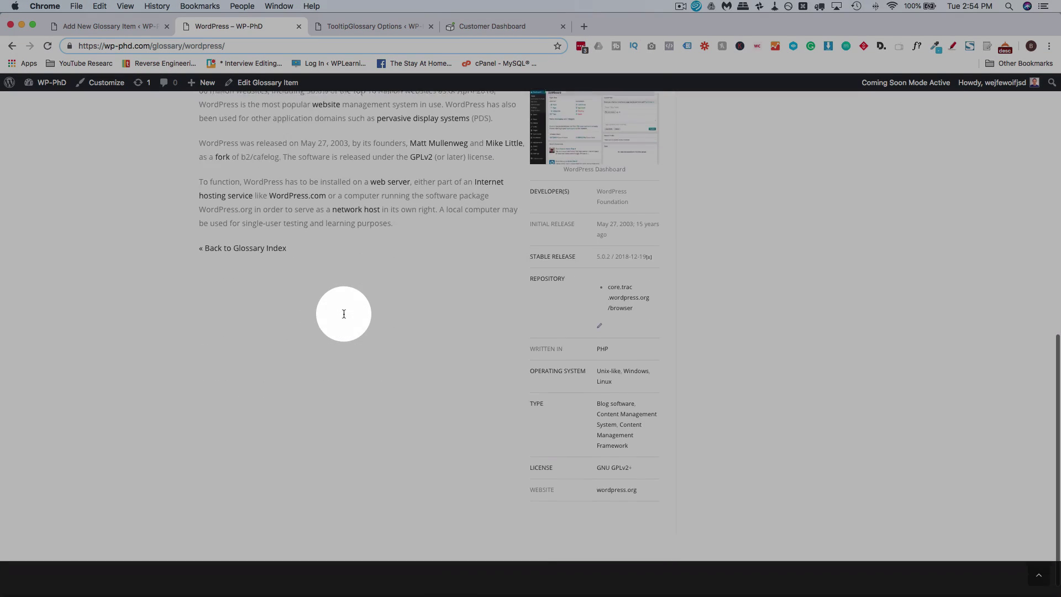
{"action": "scroll", "coordinate": [343, 317], "scroll_direction": "up", "scroll_amount": 8}
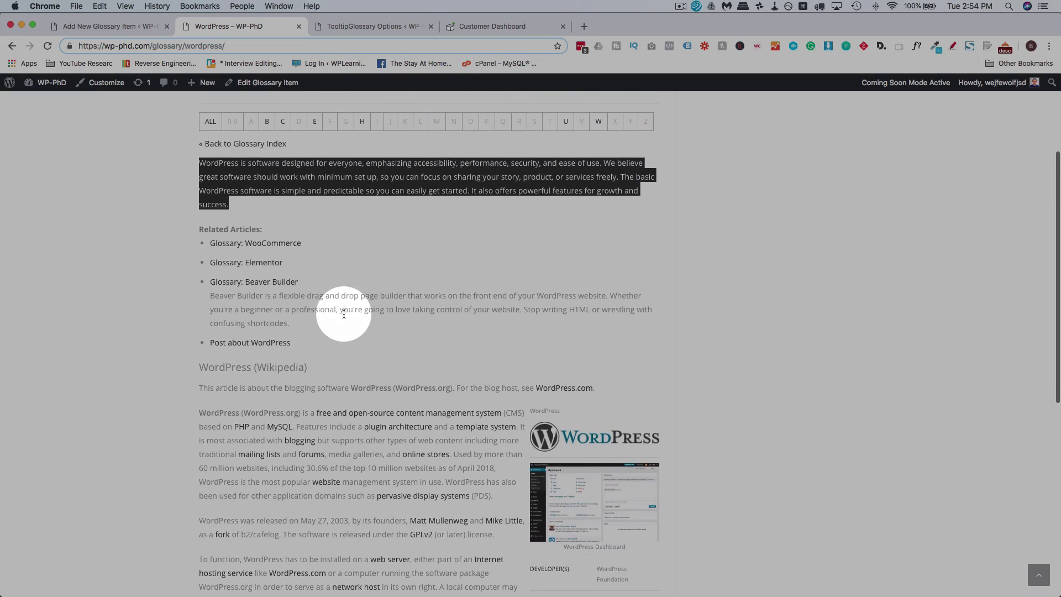
{"action": "left_click", "coordinate": [384, 251]}
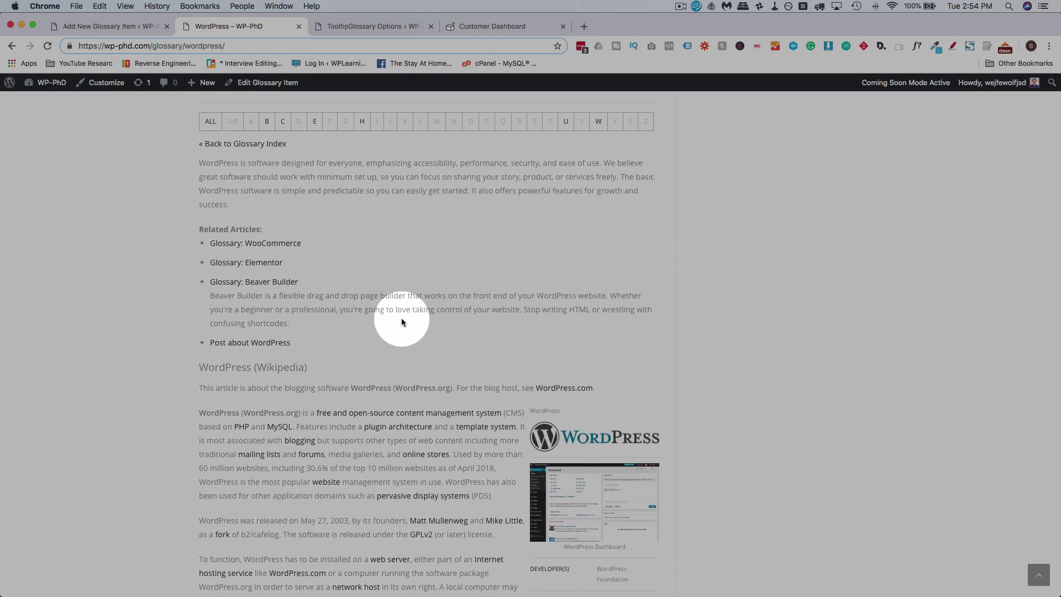
{"action": "scroll", "coordinate": [401, 319], "scroll_direction": "up", "scroll_amount": 2}
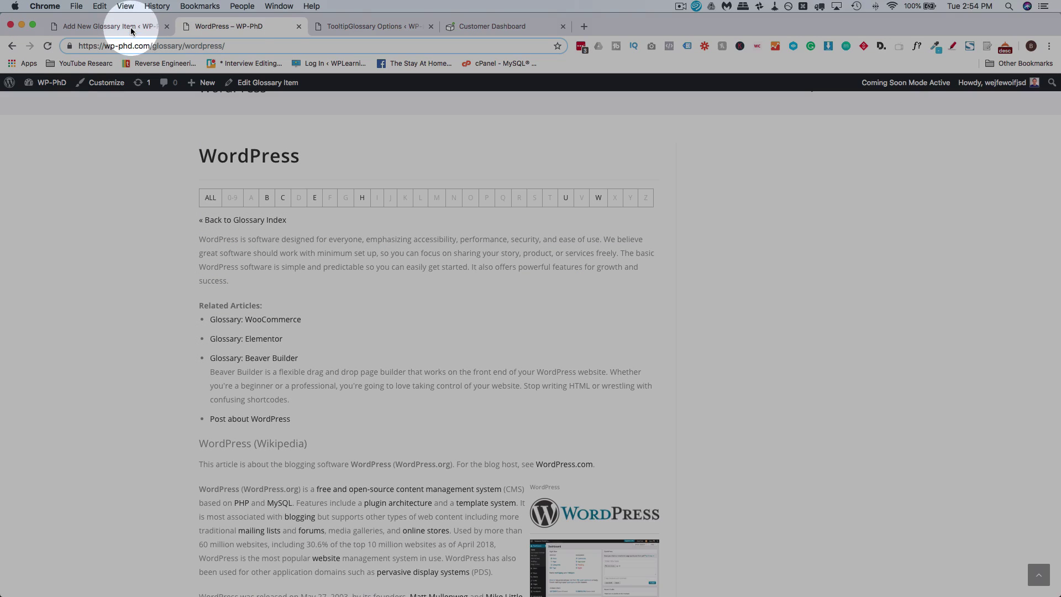
Step: Publish the Search Engine Optimization glossary item and open the glossary plugin's Import/Export page
{"action": "left_click", "coordinate": [131, 30]}
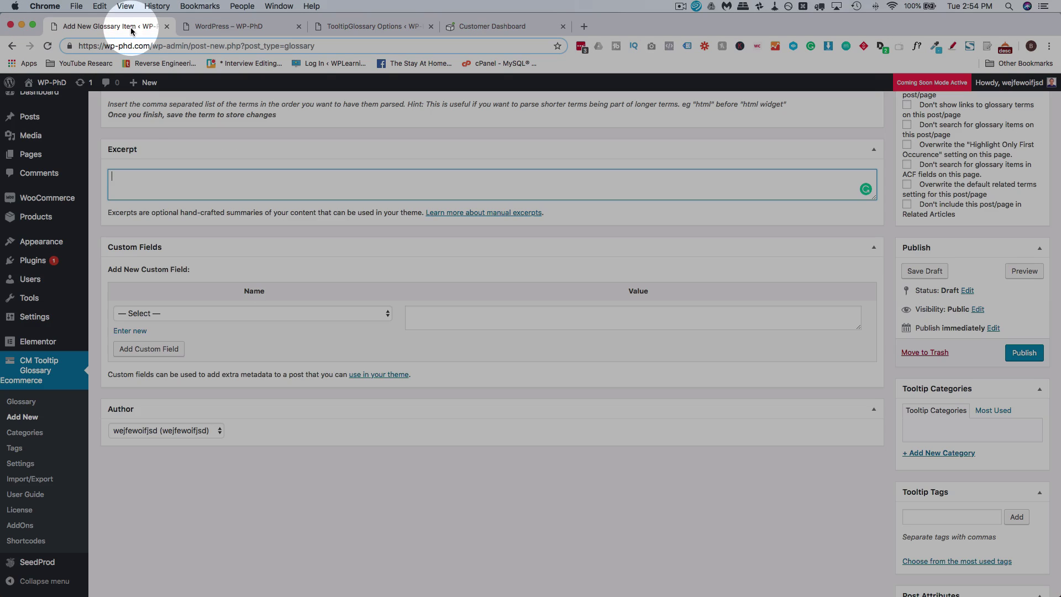
{"action": "left_click", "coordinate": [42, 480]}
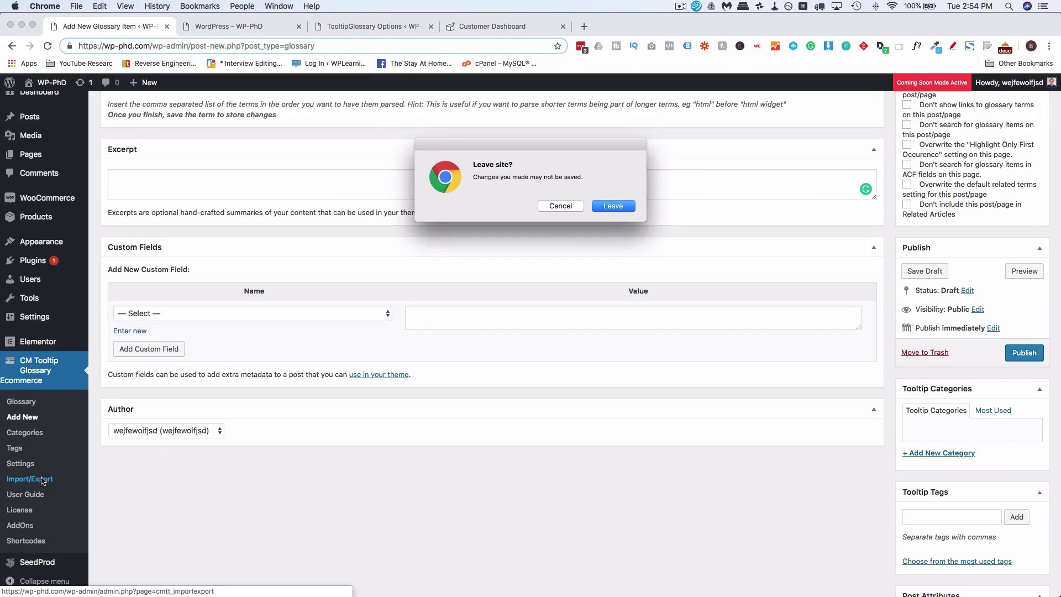
{"action": "left_click", "coordinate": [558, 206]}
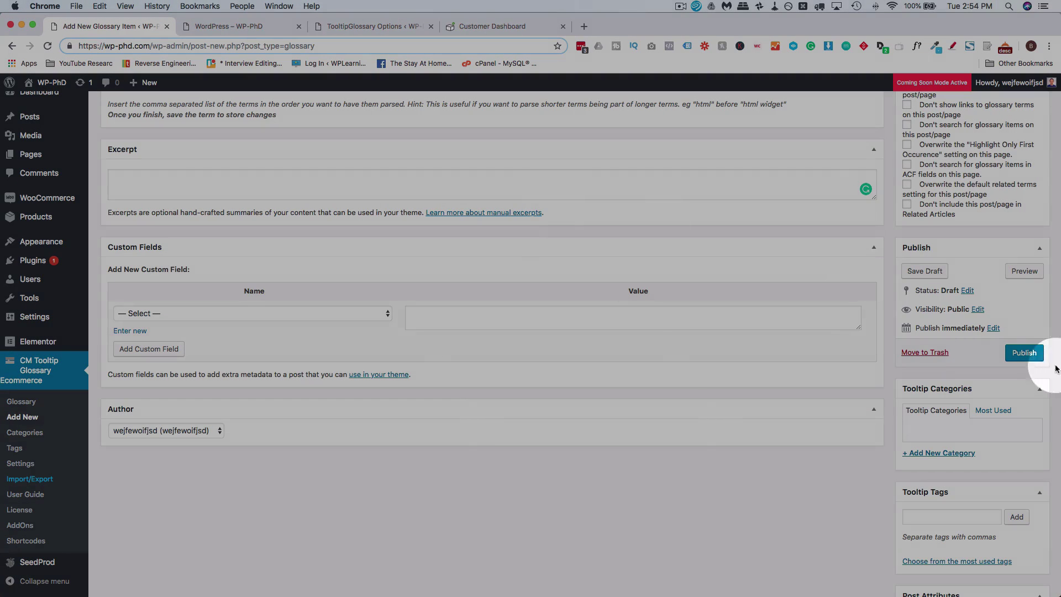
{"action": "left_click", "coordinate": [1024, 354]}
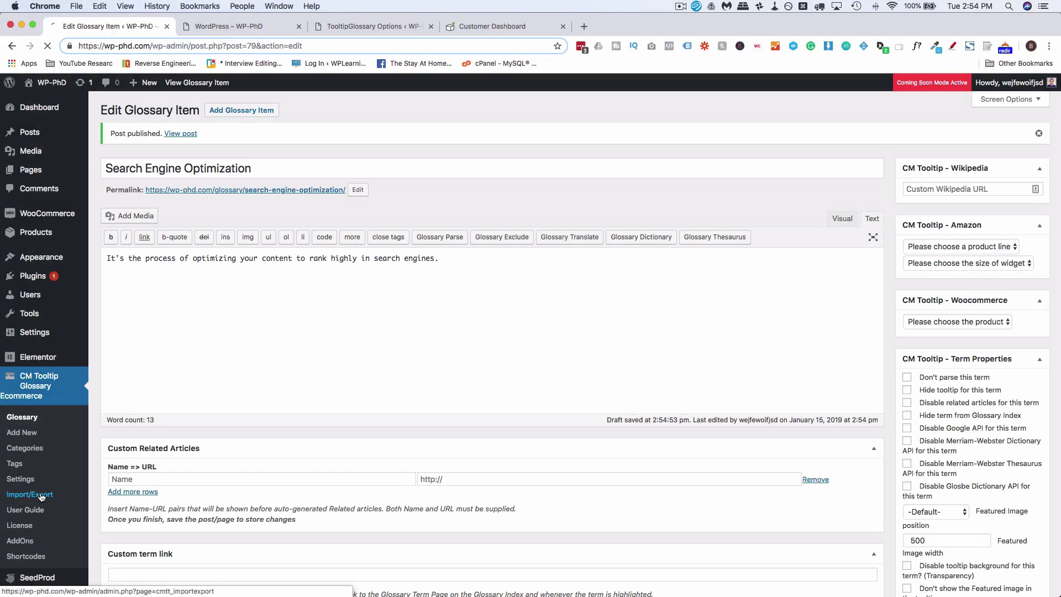
{"action": "left_click", "coordinate": [10, 498]}
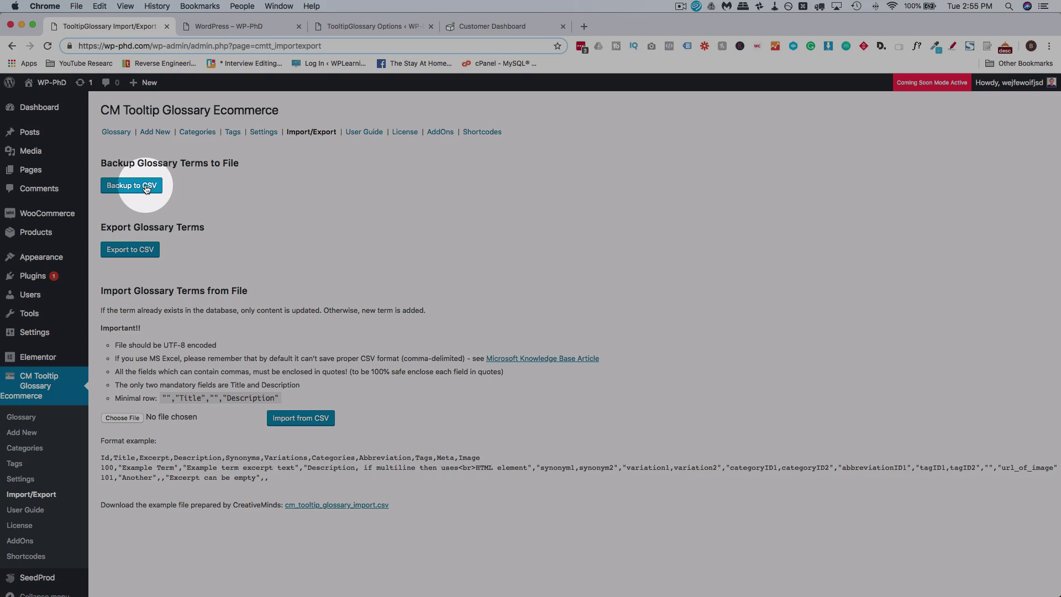
Step: Back up the WP-PhD glossary terms to CSV and export them to a CSV file
{"action": "left_click", "coordinate": [147, 188]}
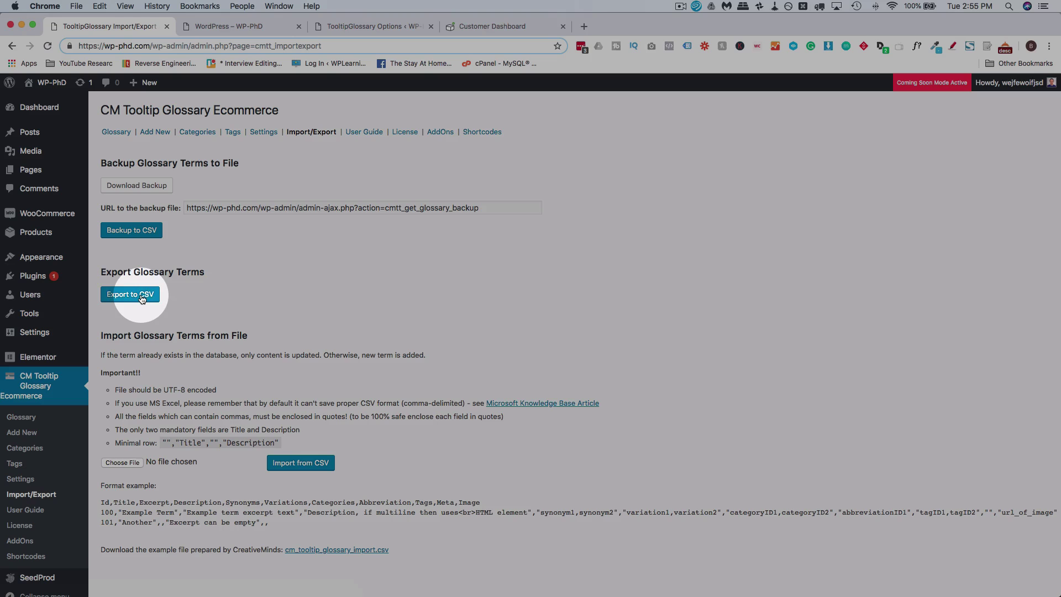
{"action": "left_click", "coordinate": [136, 302]}
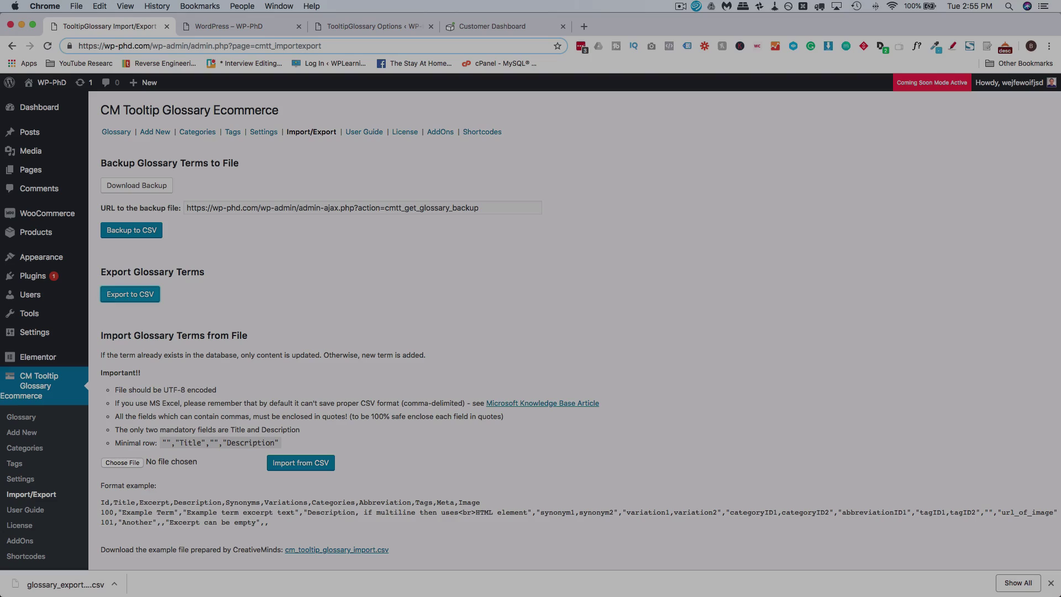
Step: On the WPLearningLab site's glossary Import/Export page, import the exported glossary CSV file and check the import result
{"action": "left_click_drag", "start_coordinate": [271, 46], "coordinate": [257, 39]}
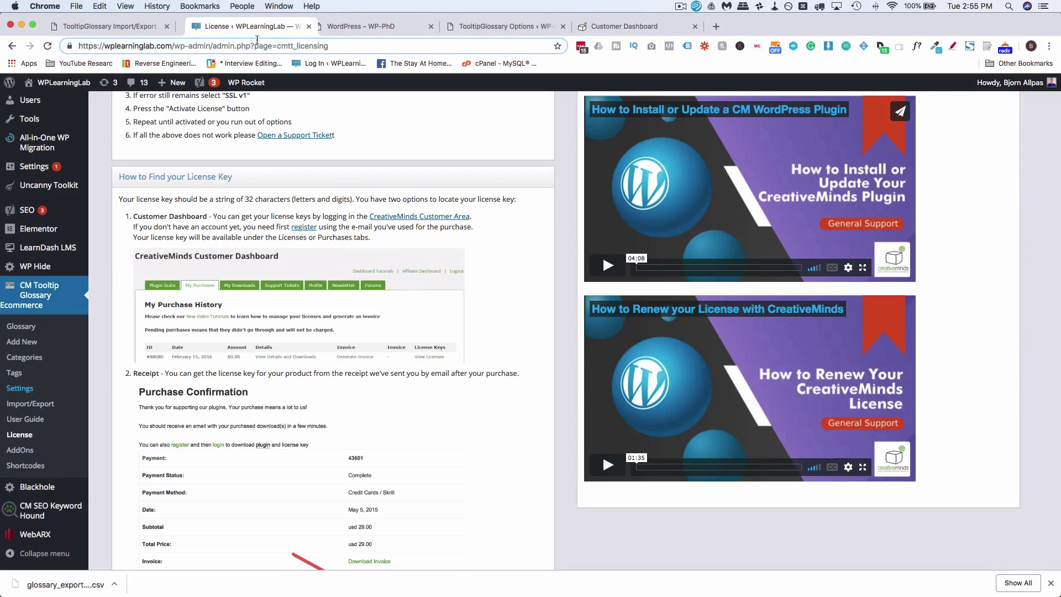
{"action": "left_click", "coordinate": [32, 406]}
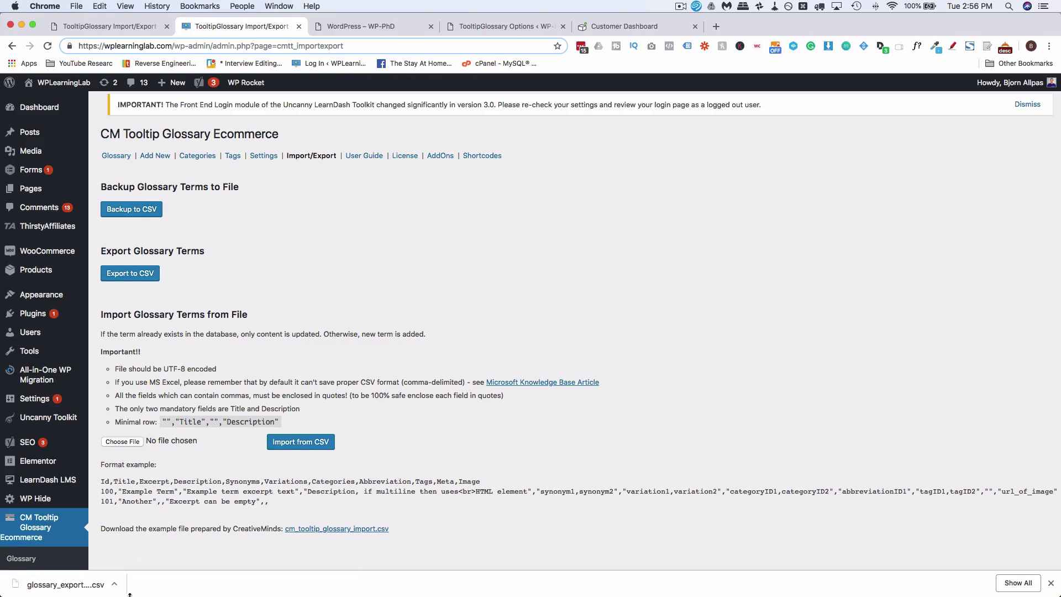
{"action": "left_click", "coordinate": [114, 584]}
{"action": "left_click", "coordinate": [131, 571]}
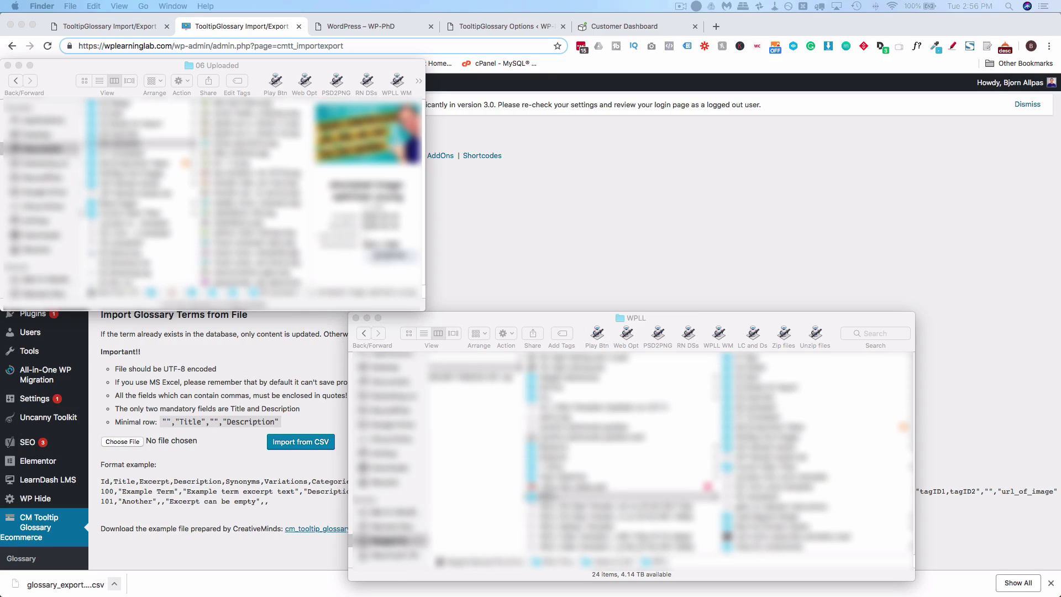
{"action": "left_click_drag", "start_coordinate": [768, 537], "coordinate": [166, 445]}
{"action": "left_click", "coordinate": [293, 443]}
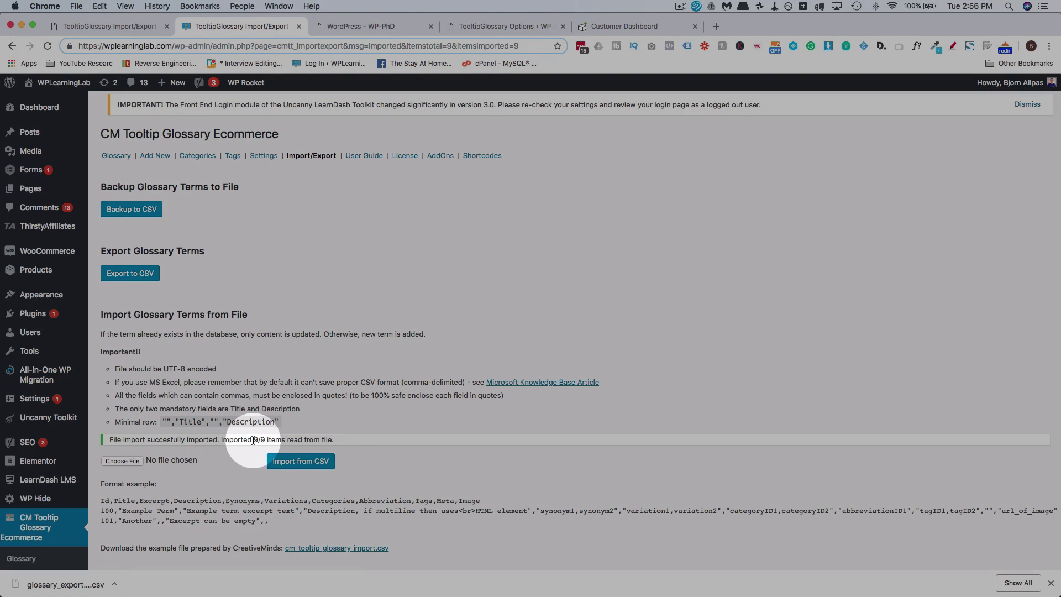
{"action": "left_click_drag", "start_coordinate": [254, 440], "coordinate": [333, 440]}
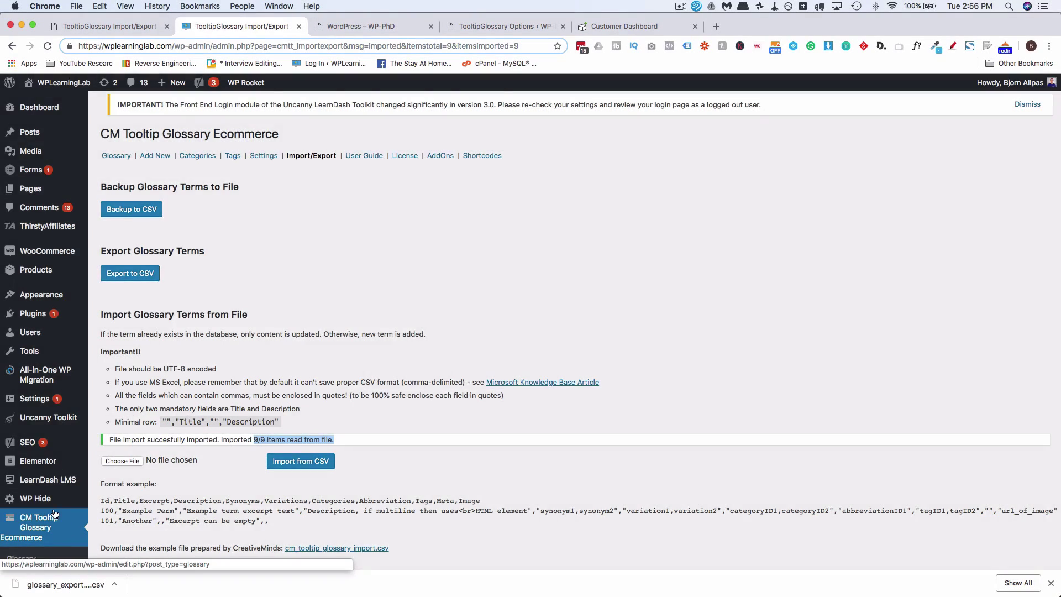
Step: Open WPLearningLab's glossary item list and check the imported terms, including Search Engine Optimization
{"action": "scroll", "coordinate": [60, 513], "scroll_direction": "down", "scroll_amount": 4}
{"action": "left_click", "coordinate": [22, 456]}
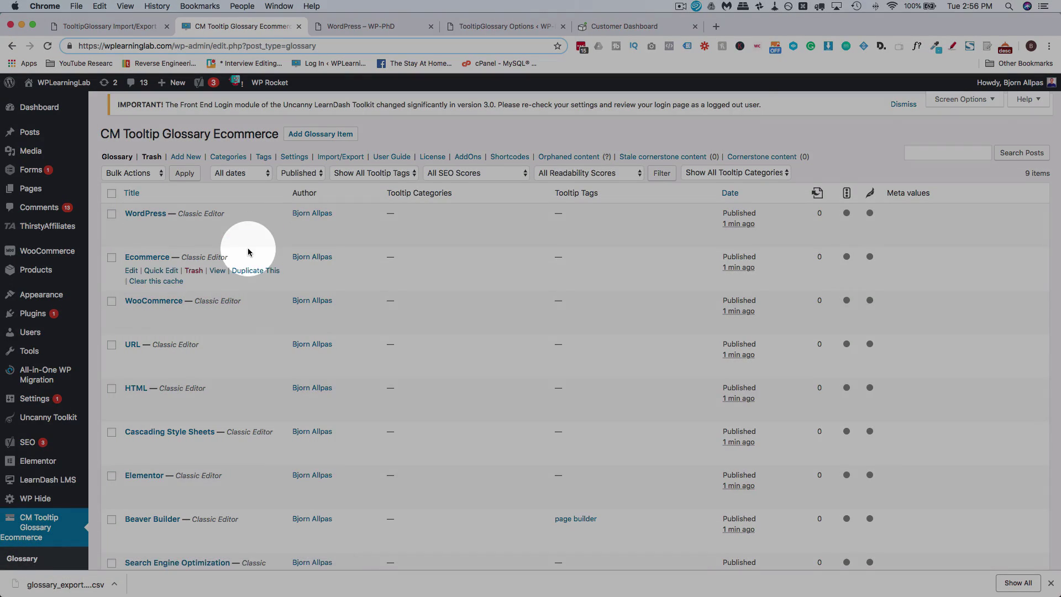
{"action": "scroll", "coordinate": [248, 252], "scroll_direction": "down", "scroll_amount": 5}
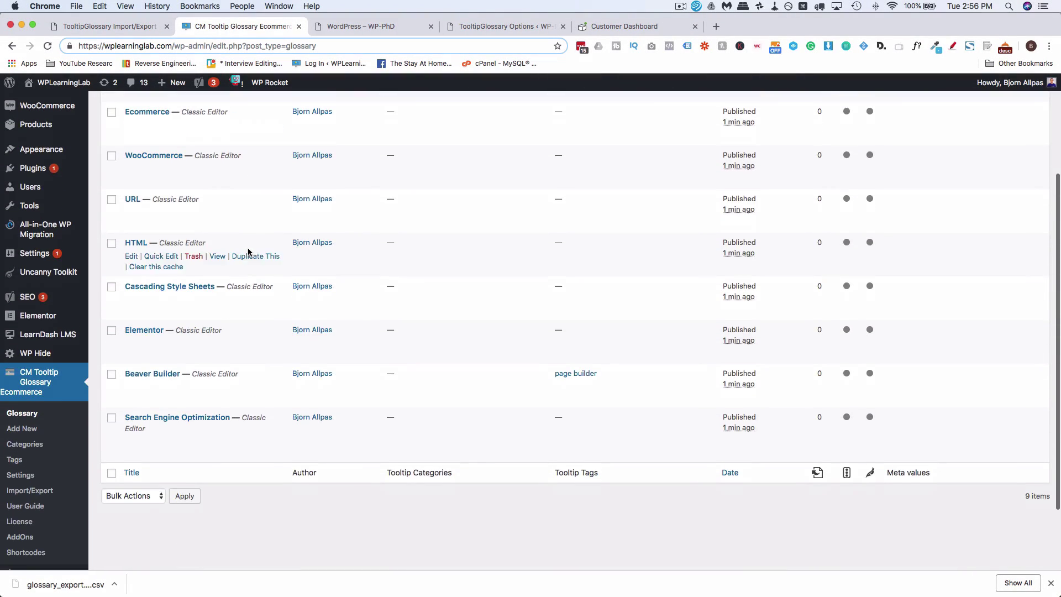
{"action": "left_click_drag", "start_coordinate": [124, 419], "coordinate": [242, 425]}
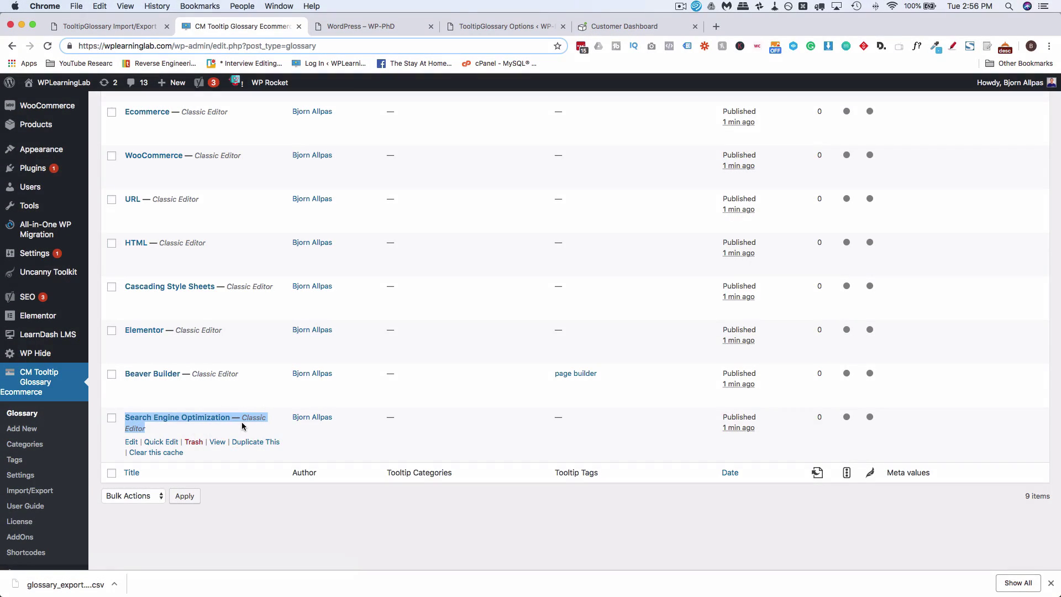
{"action": "scroll", "coordinate": [209, 428], "scroll_direction": "up", "scroll_amount": 5}
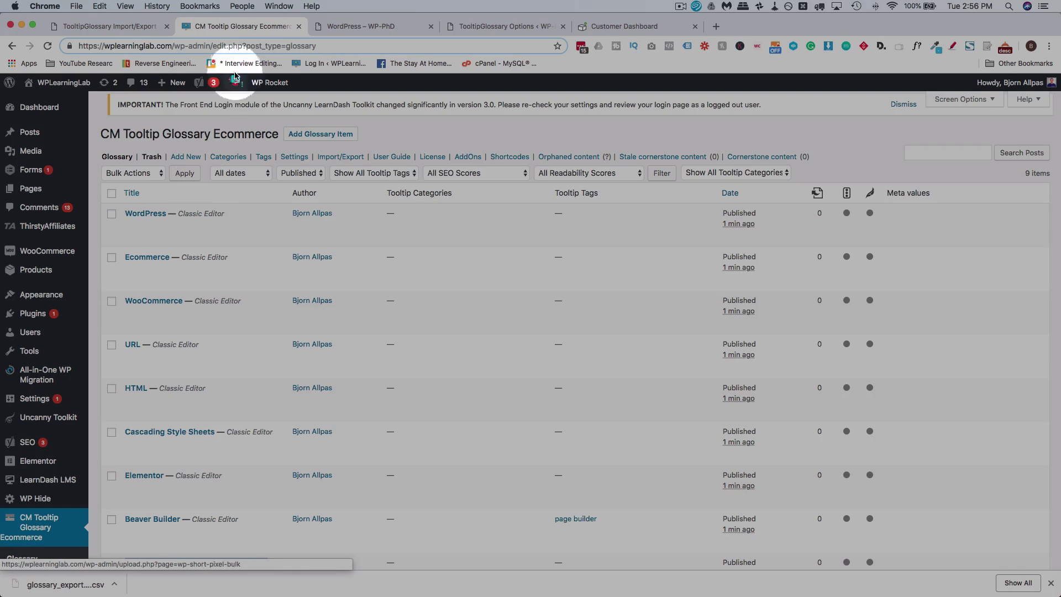
Step: Open the public glossary page at wplearninglab.com/glossary and view its term list
{"action": "left_click", "coordinate": [174, 46]}
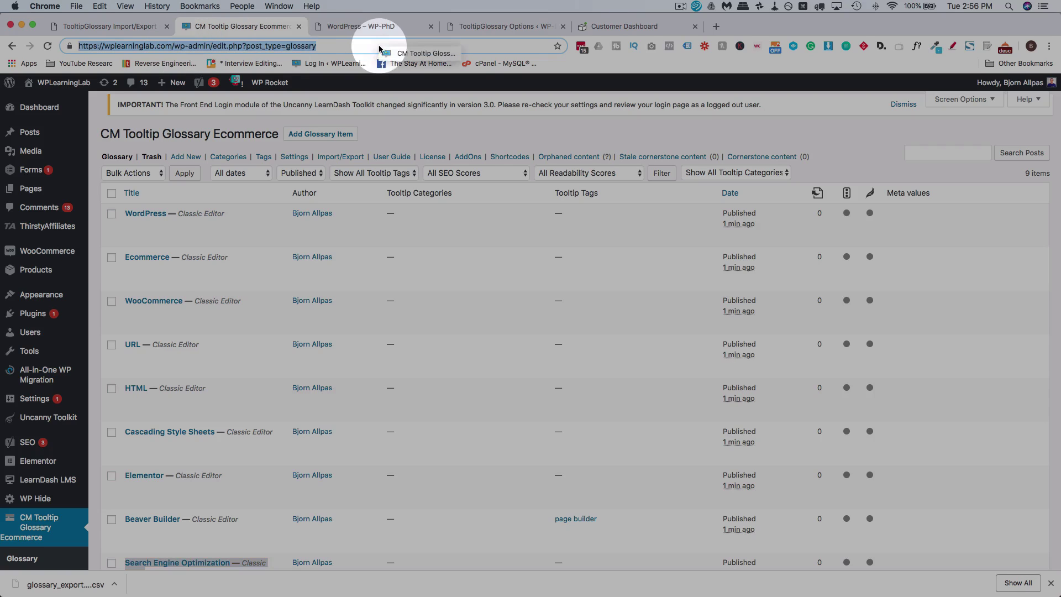
{"action": "left_click_drag", "start_coordinate": [286, 46], "coordinate": [176, 48]}
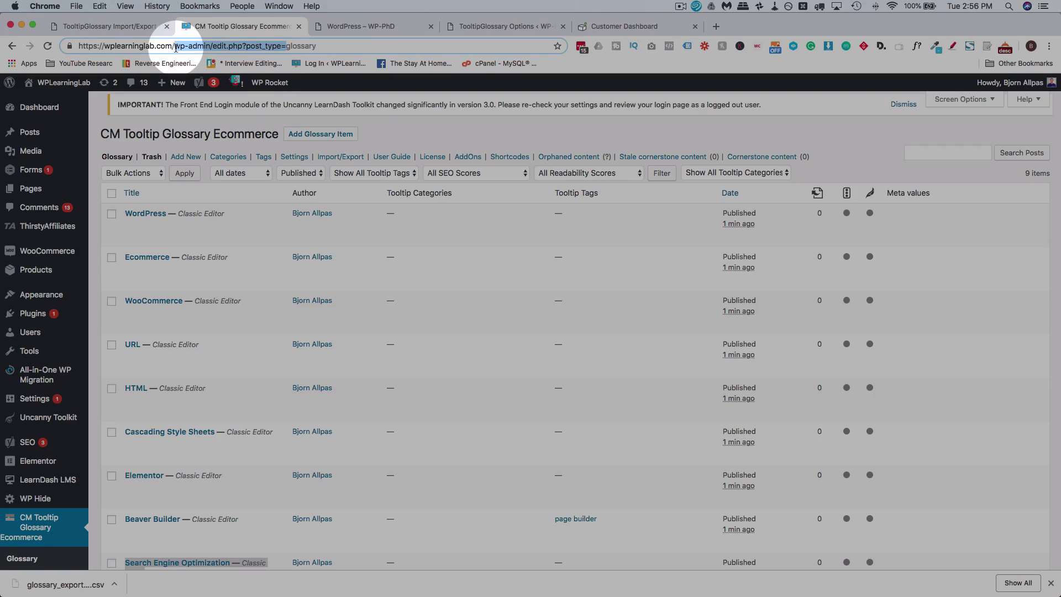
{"action": "key", "text": "BackSpace"}
{"action": "key", "text": "Return"}
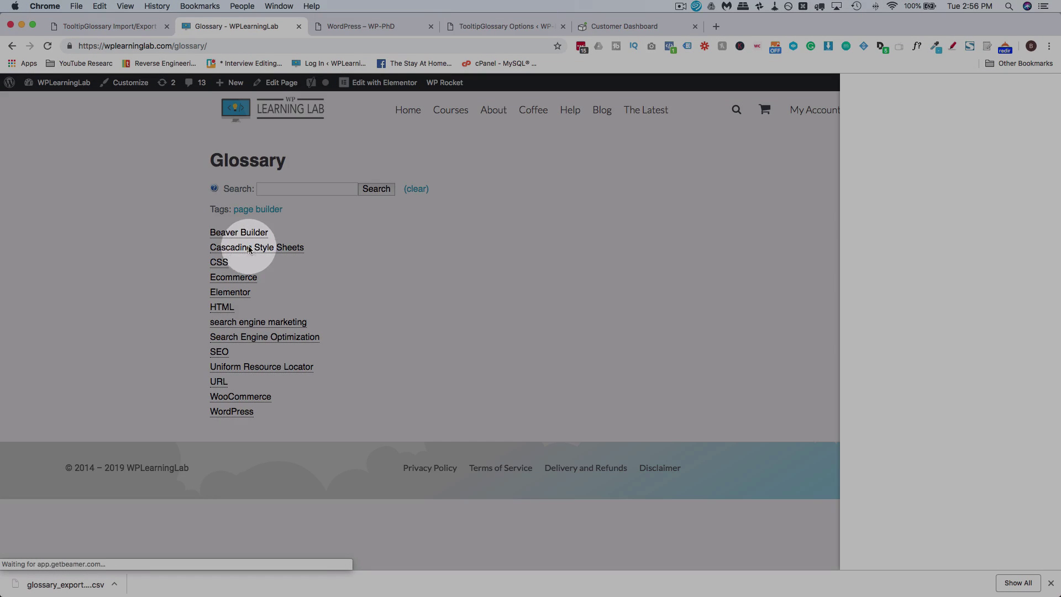
{"action": "left_click", "coordinate": [467, 225]}
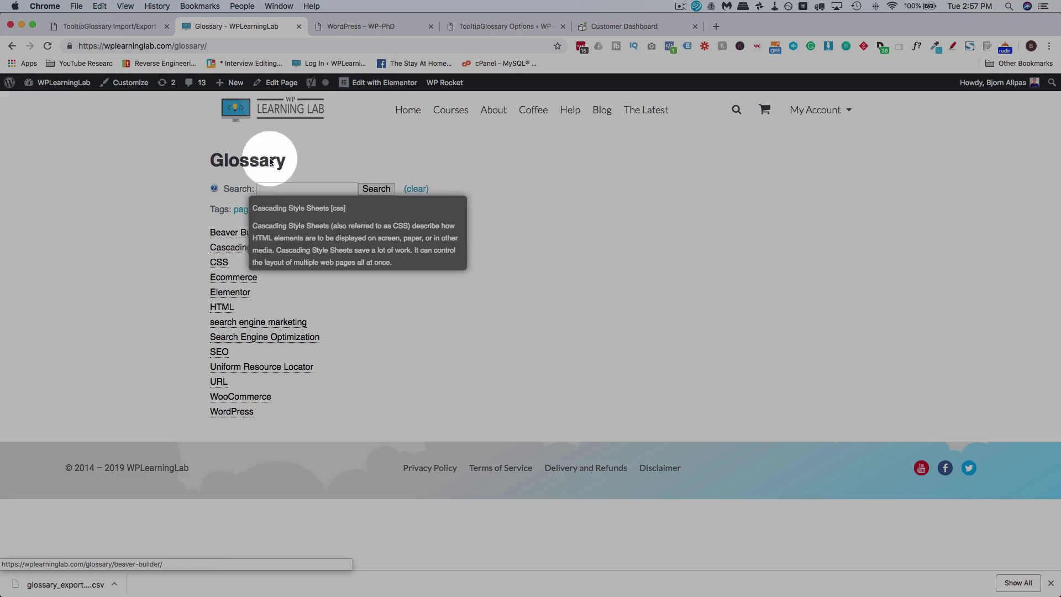
Step: Compare the WP-PhD glossary index and its Beaver Builder tooltip with the WPLearningLab glossary page
{"action": "left_click", "coordinate": [505, 26]}
{"action": "left_click", "coordinate": [393, 31]}
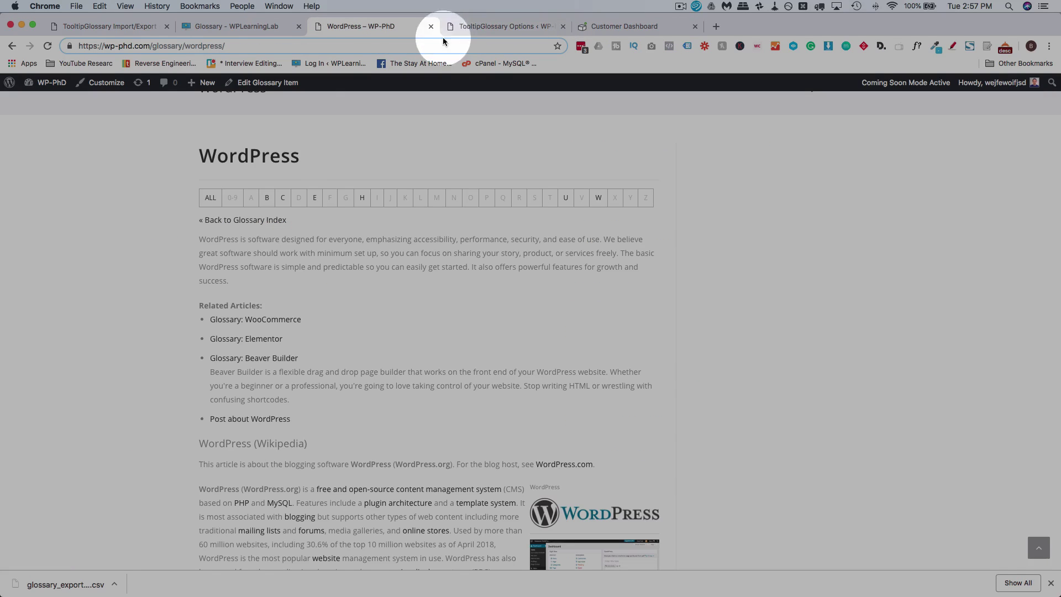
{"action": "left_click", "coordinate": [13, 46]}
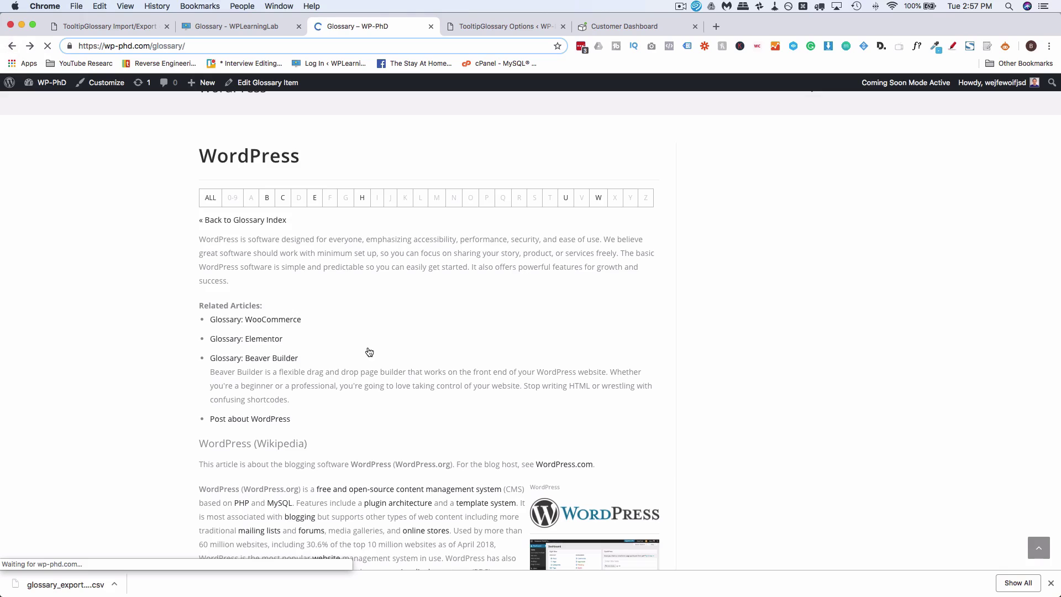
{"action": "left_click", "coordinate": [268, 318]}
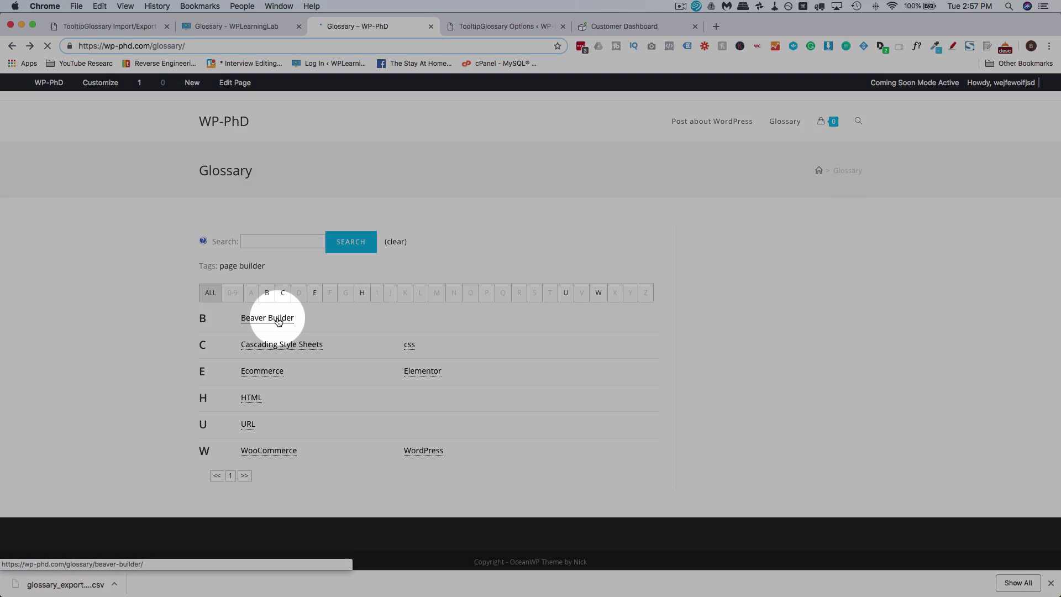
{"action": "mouse_move", "coordinate": [272, 320]}
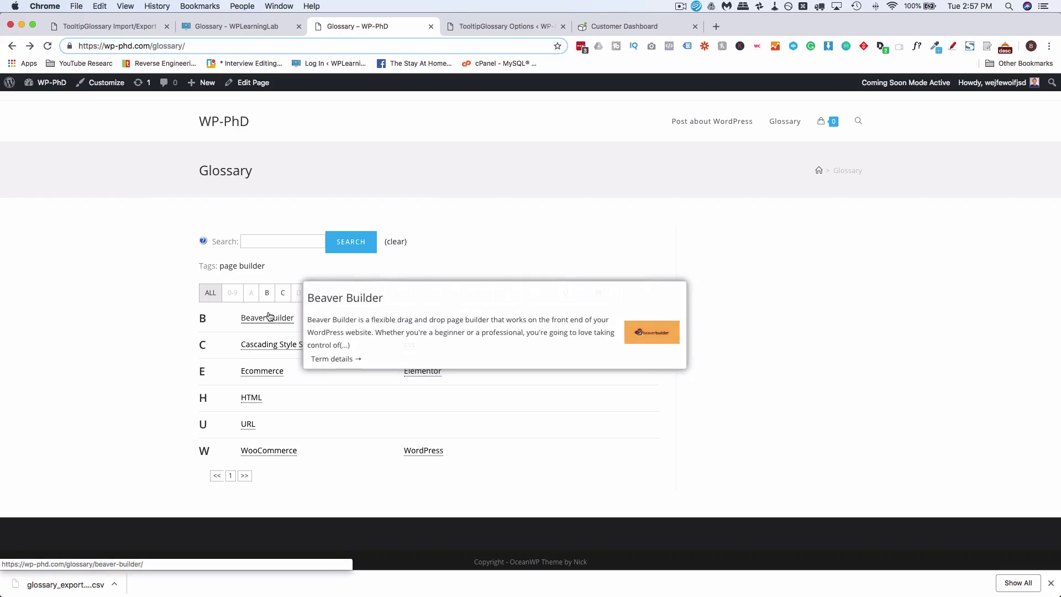
{"action": "mouse_move", "coordinate": [297, 344]}
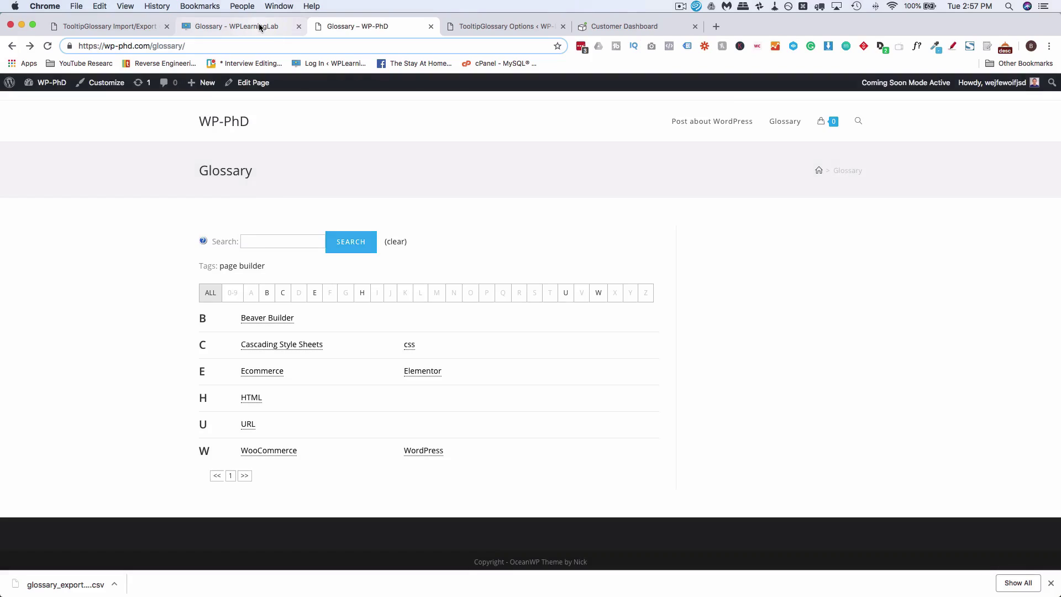
{"action": "left_click", "coordinate": [243, 26]}
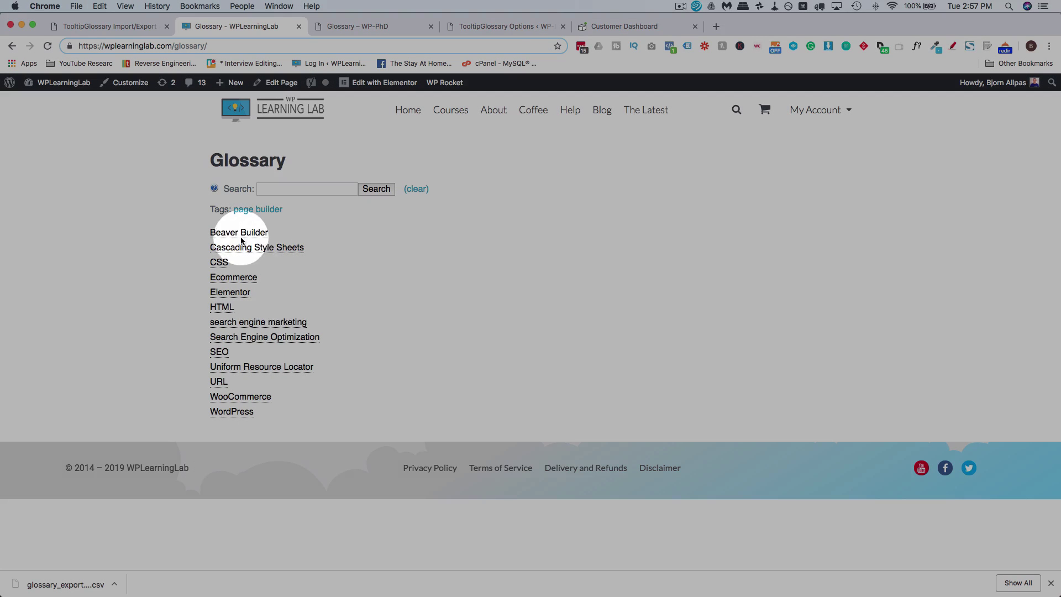
{"action": "mouse_move", "coordinate": [233, 238]}
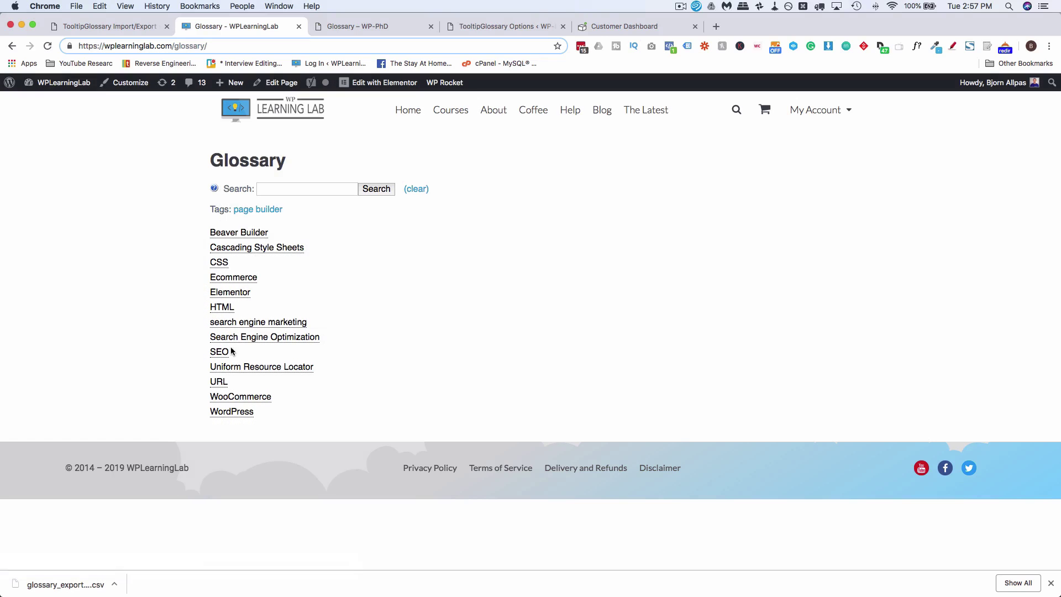
{"action": "key", "text": "ctrl+Tab"}
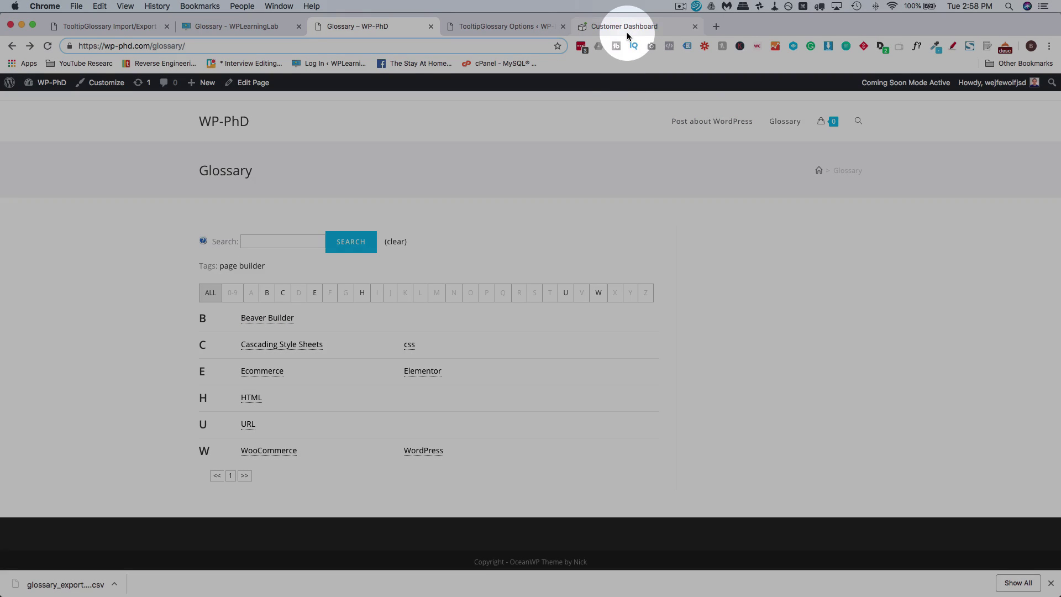
Step: On the CreativeMinds website, open the add-ons section of the Tooltip Glossary Plugin product page
{"action": "left_click", "coordinate": [613, 31]}
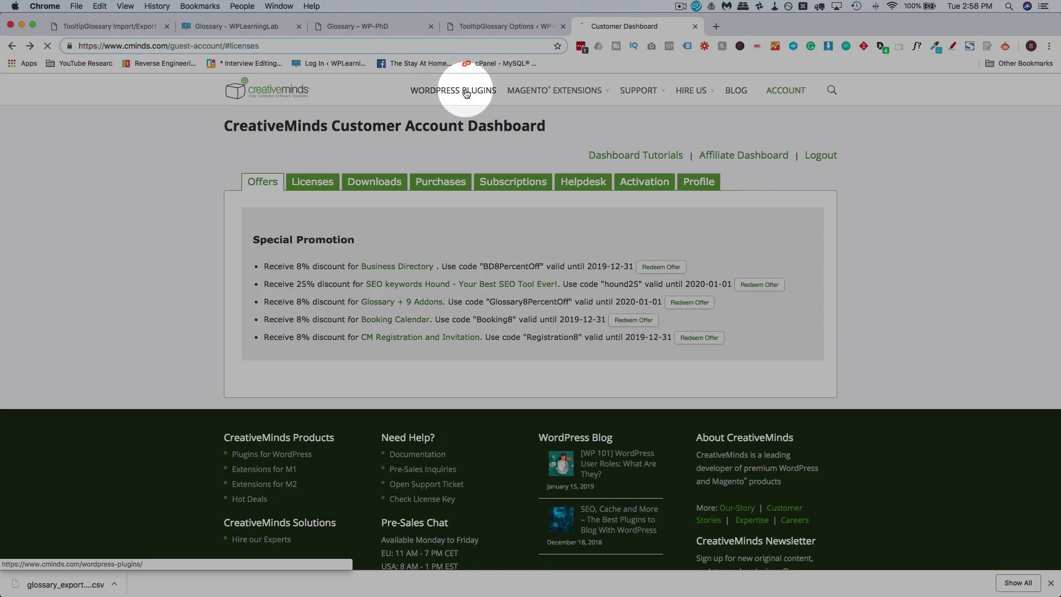
{"action": "left_click", "coordinate": [466, 92]}
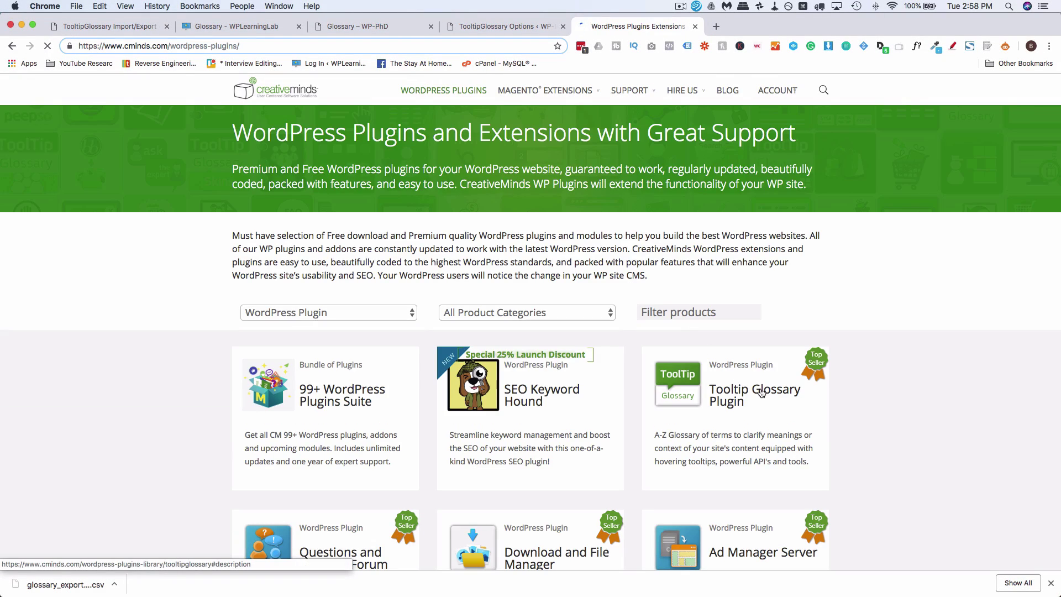
{"action": "left_click", "coordinate": [762, 393]}
{"action": "left_click", "coordinate": [493, 151]}
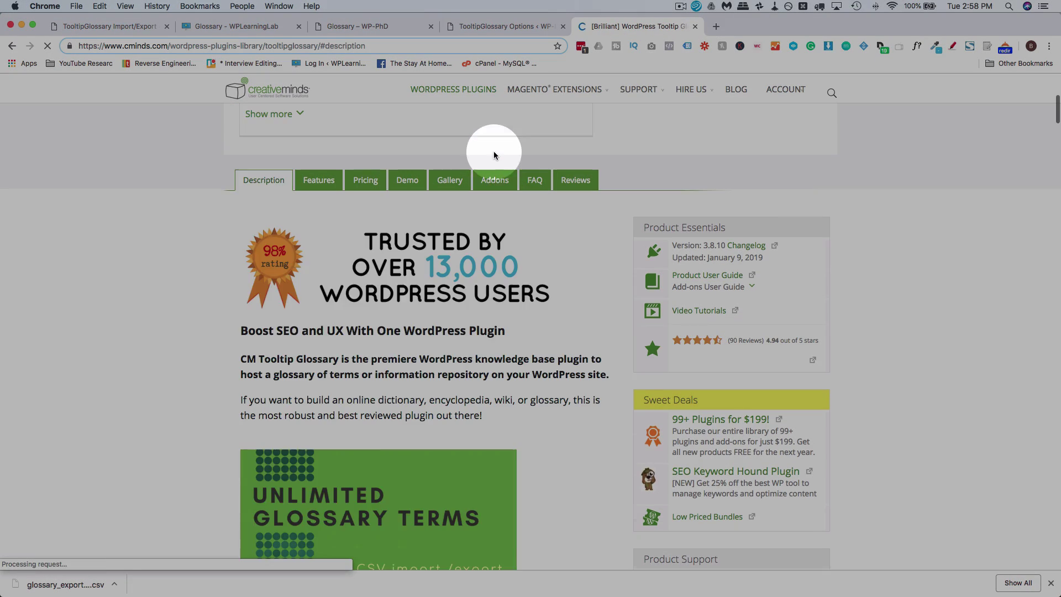
Step: Examine the Tooltip Glossary edition pricing, especially the Ultimate - Ecommerce Edition + 9 Addons option
{"action": "scroll", "coordinate": [241, 265], "scroll_direction": "down", "scroll_amount": 3}
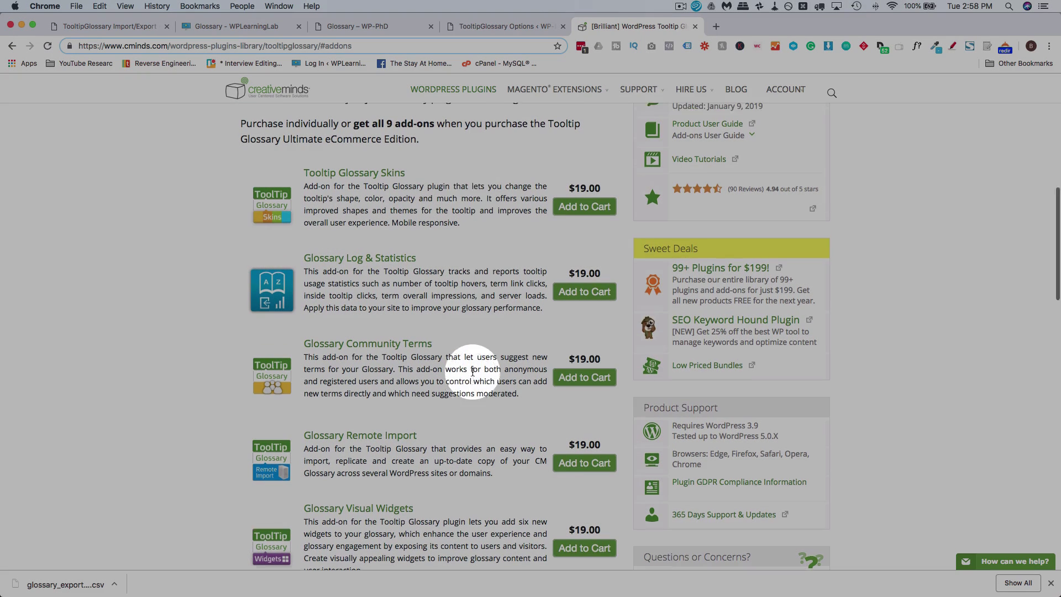
{"action": "scroll", "coordinate": [472, 372], "scroll_direction": "up", "scroll_amount": 3}
{"action": "scroll", "coordinate": [473, 369], "scroll_direction": "up", "scroll_amount": 4}
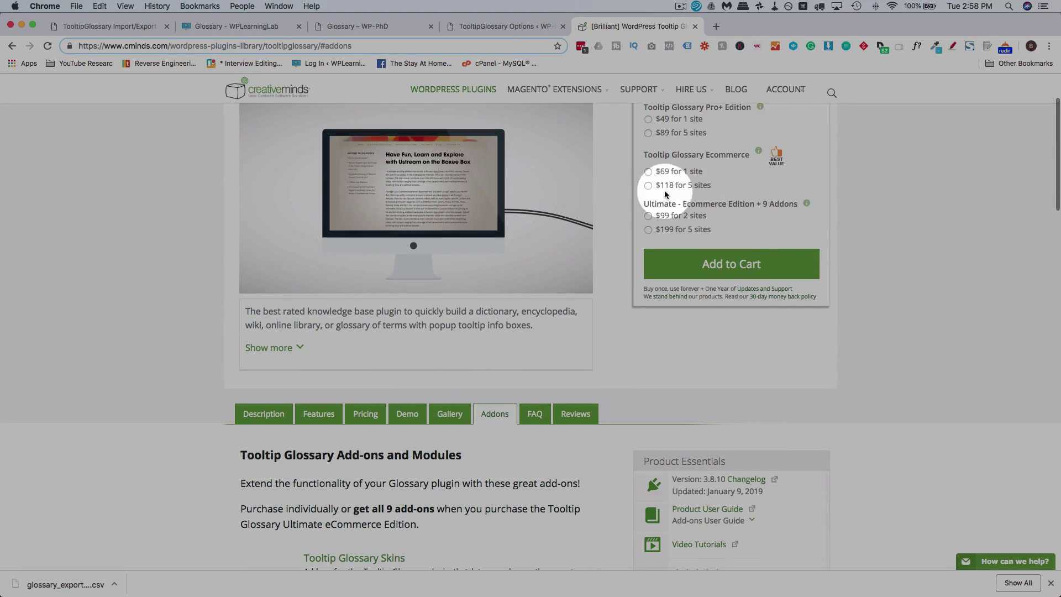
{"action": "left_click_drag", "start_coordinate": [644, 205], "coordinate": [797, 202]}
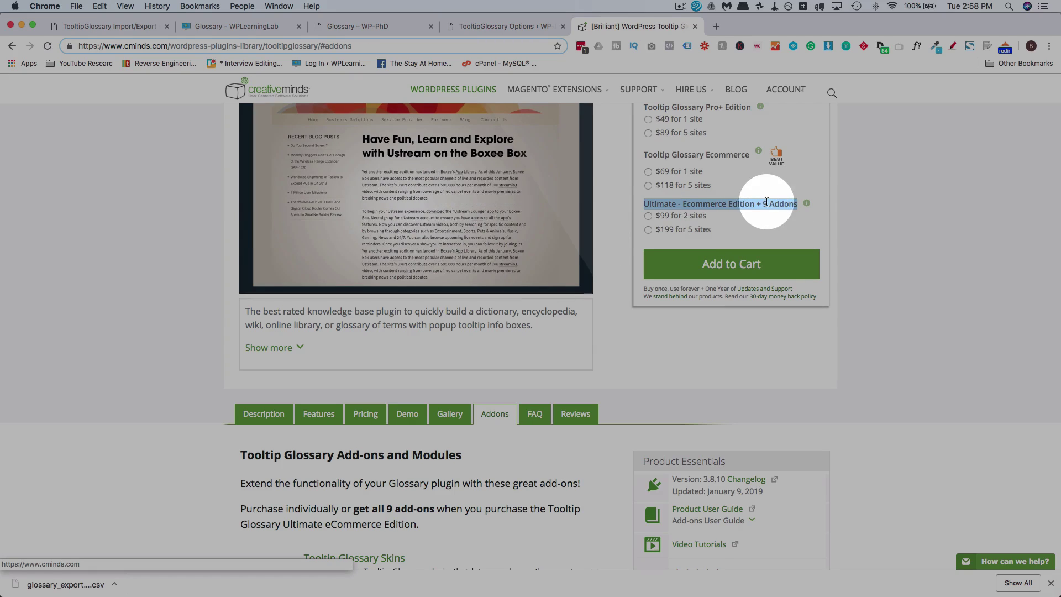
Step: Review the glossary add-on descriptions, from Tooltip Glossary Skins and Log & Statistics to Community Terms and Remote Import
{"action": "scroll", "coordinate": [576, 333], "scroll_direction": "down", "scroll_amount": 4}
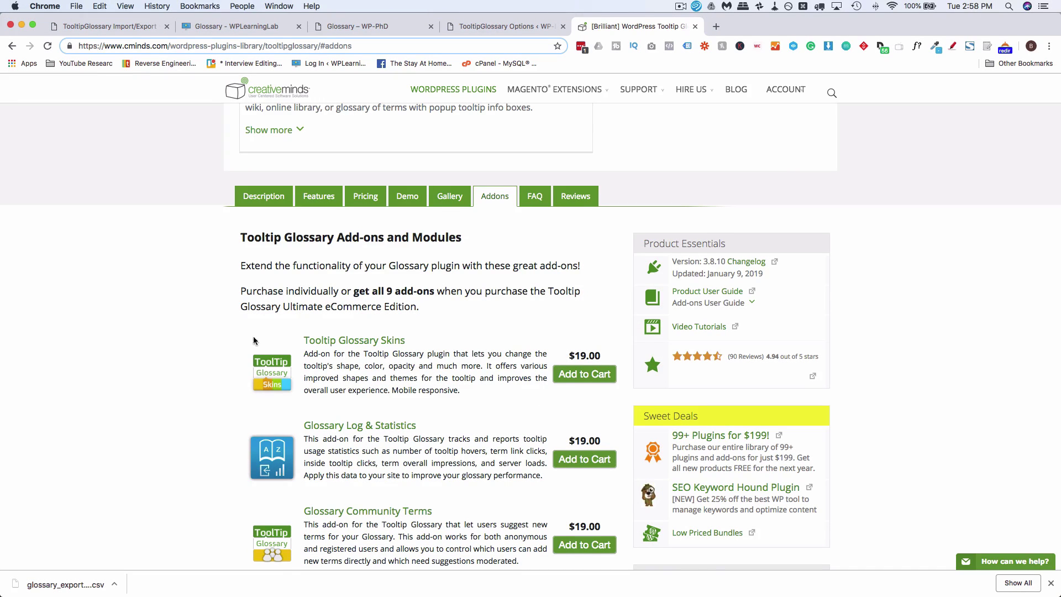
{"action": "scroll", "coordinate": [320, 190], "scroll_direction": "down", "scroll_amount": 3}
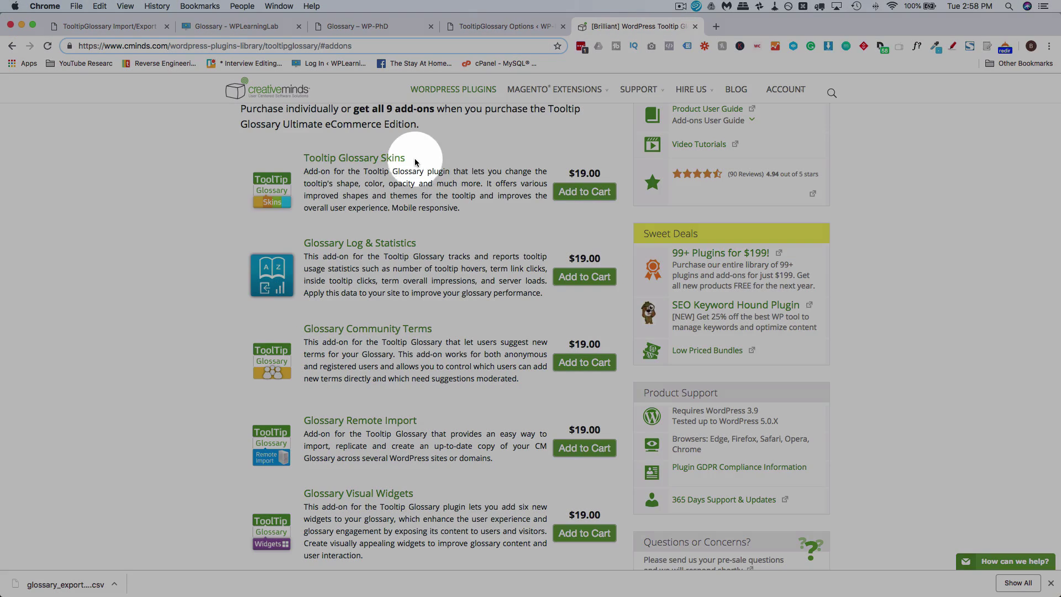
{"action": "scroll", "coordinate": [399, 166], "scroll_direction": "down", "scroll_amount": 2}
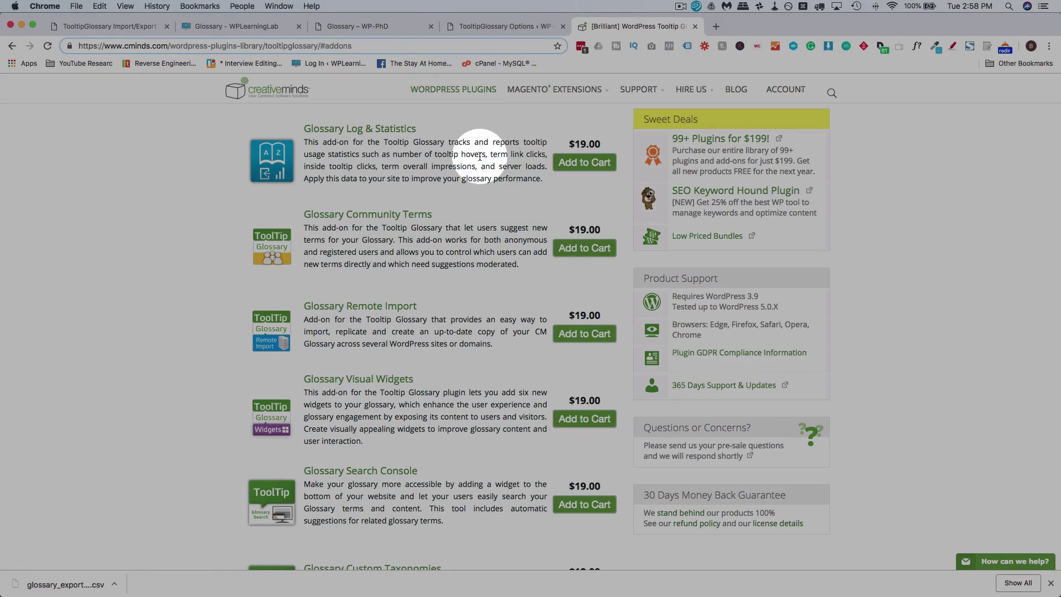
{"action": "left_click_drag", "start_coordinate": [479, 156], "coordinate": [534, 163]}
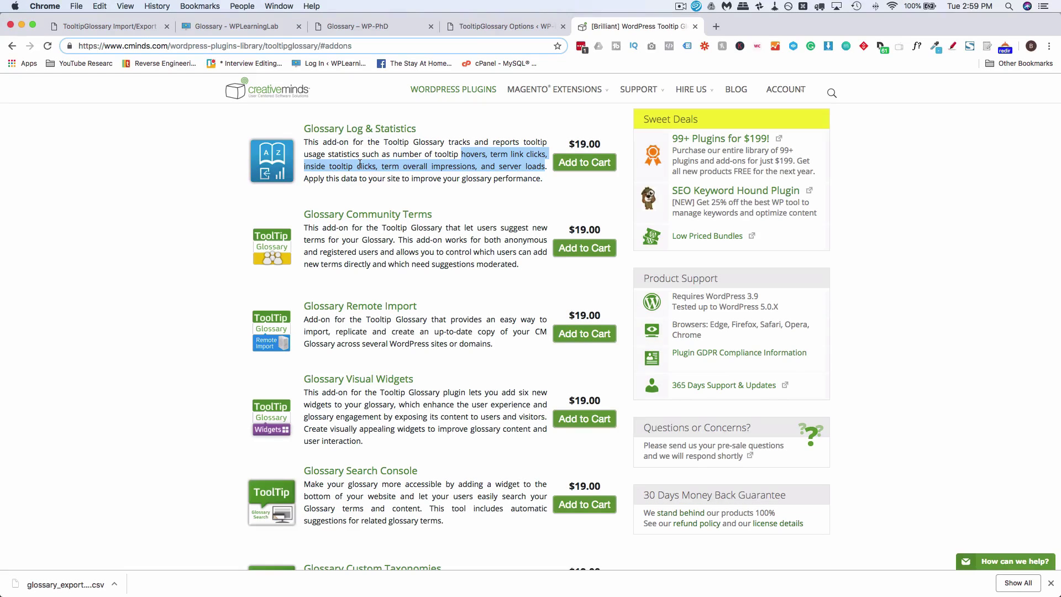
{"action": "scroll", "coordinate": [361, 168], "scroll_direction": "down", "scroll_amount": 4}
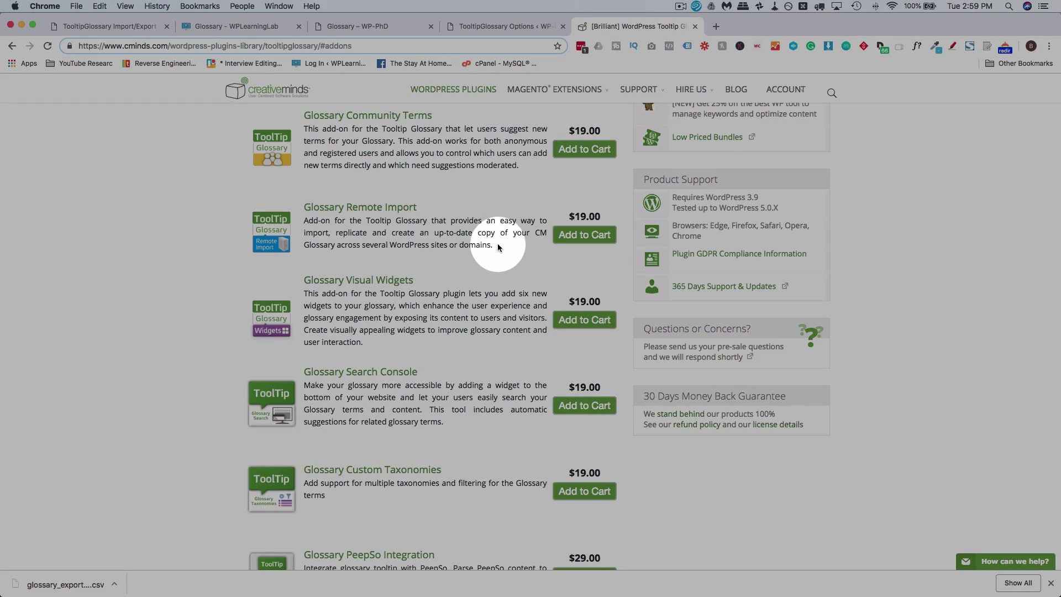
{"action": "left_click_drag", "start_coordinate": [494, 245], "coordinate": [351, 221]}
{"action": "left_click", "coordinate": [424, 217]}
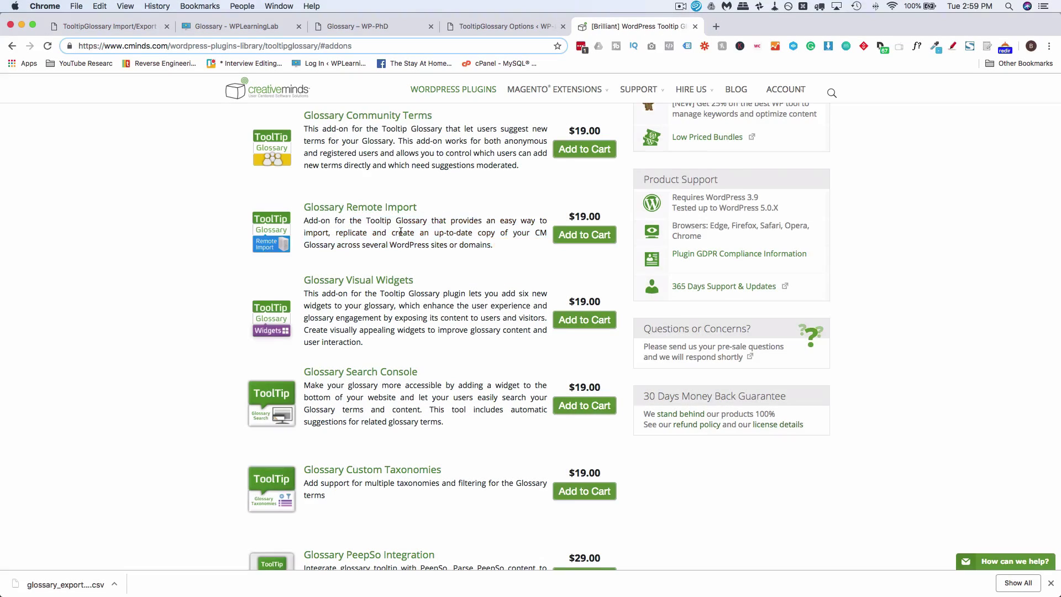
Step: Review the remaining glossary add-on descriptions, from Visual Widgets and Search Console to PeepSo Integration and Editor Tooltip
{"action": "scroll", "coordinate": [387, 221], "scroll_direction": "down", "scroll_amount": 3}
{"action": "scroll", "coordinate": [336, 229], "scroll_direction": "down", "scroll_amount": 3}
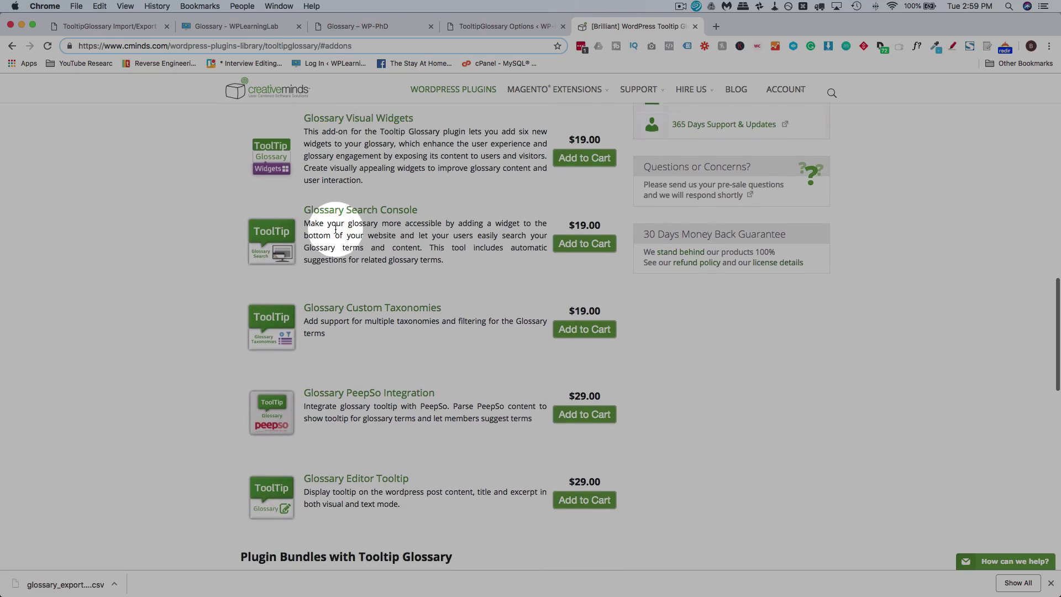
{"action": "scroll", "coordinate": [409, 264], "scroll_direction": "down", "scroll_amount": 3}
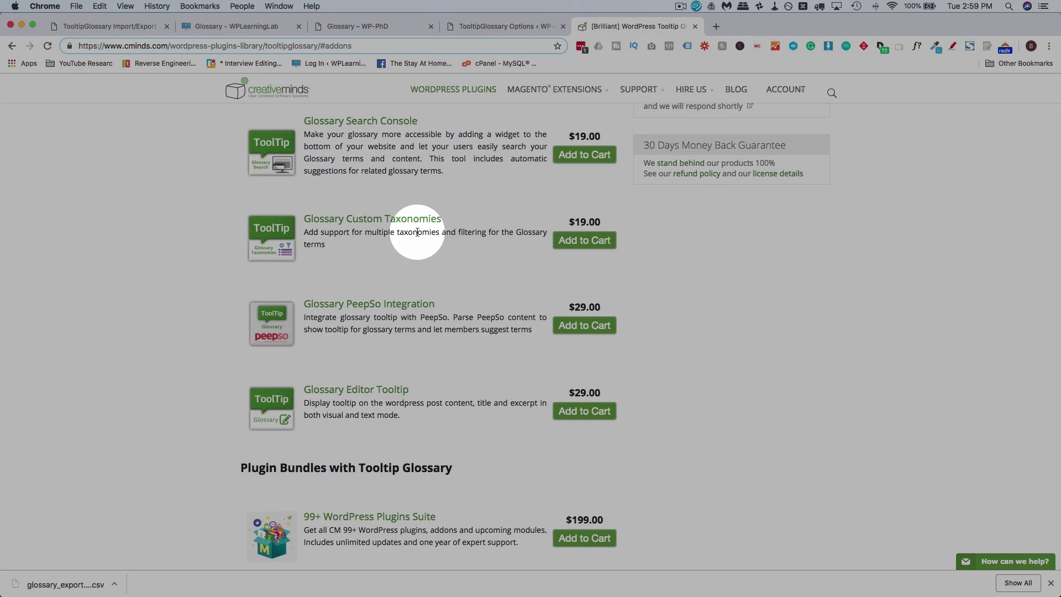
{"action": "scroll", "coordinate": [418, 233], "scroll_direction": "down", "scroll_amount": 3}
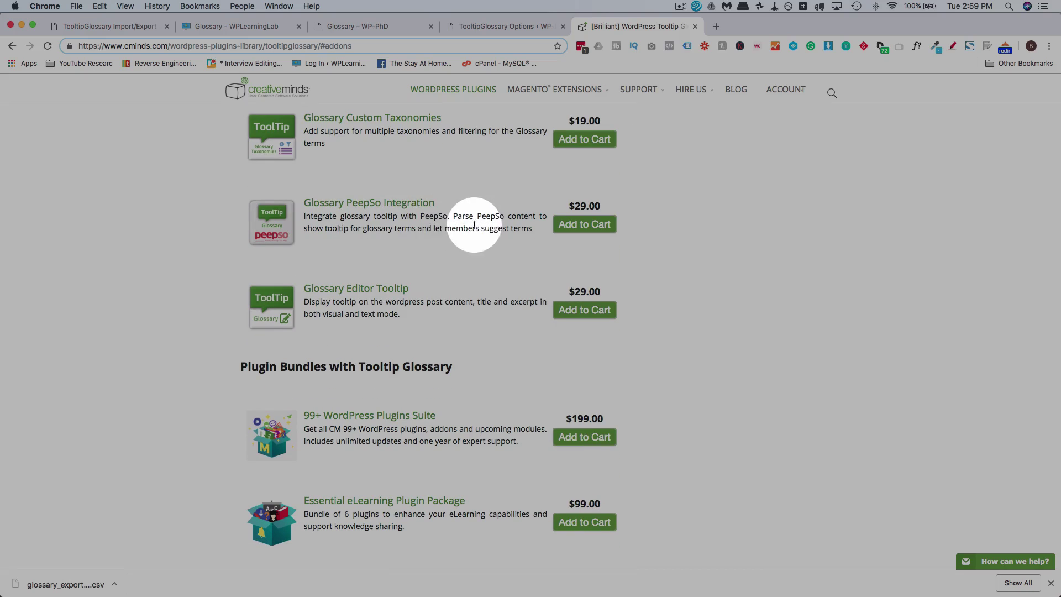
{"action": "scroll", "coordinate": [331, 212], "scroll_direction": "down", "scroll_amount": 3}
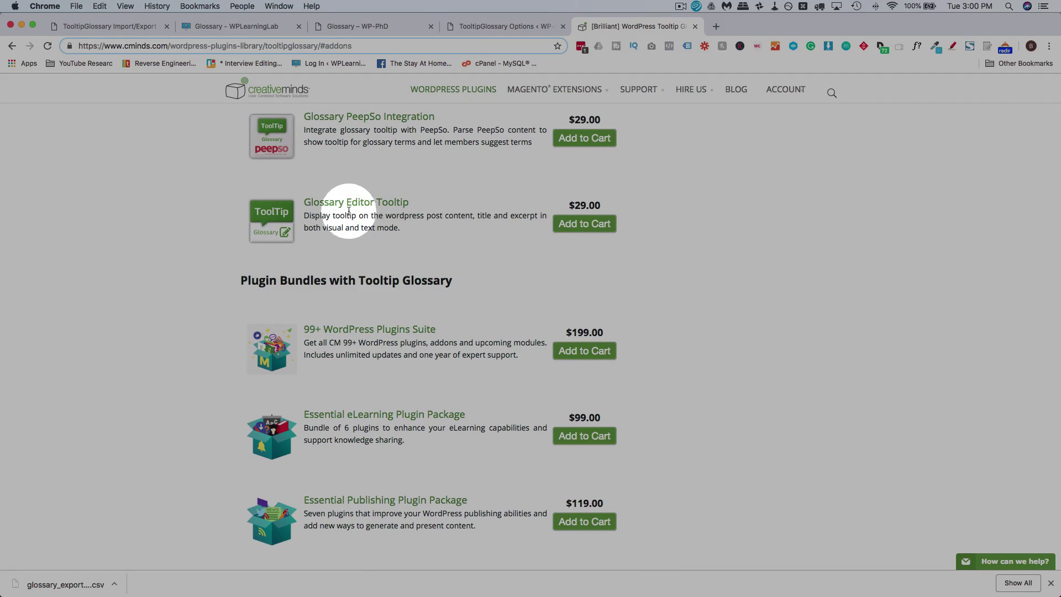
Step: Return to the product overview of CM Tooltip Glossary for WordPress and examine its edition pricing
{"action": "scroll", "coordinate": [390, 225], "scroll_direction": "up", "scroll_amount": 5}
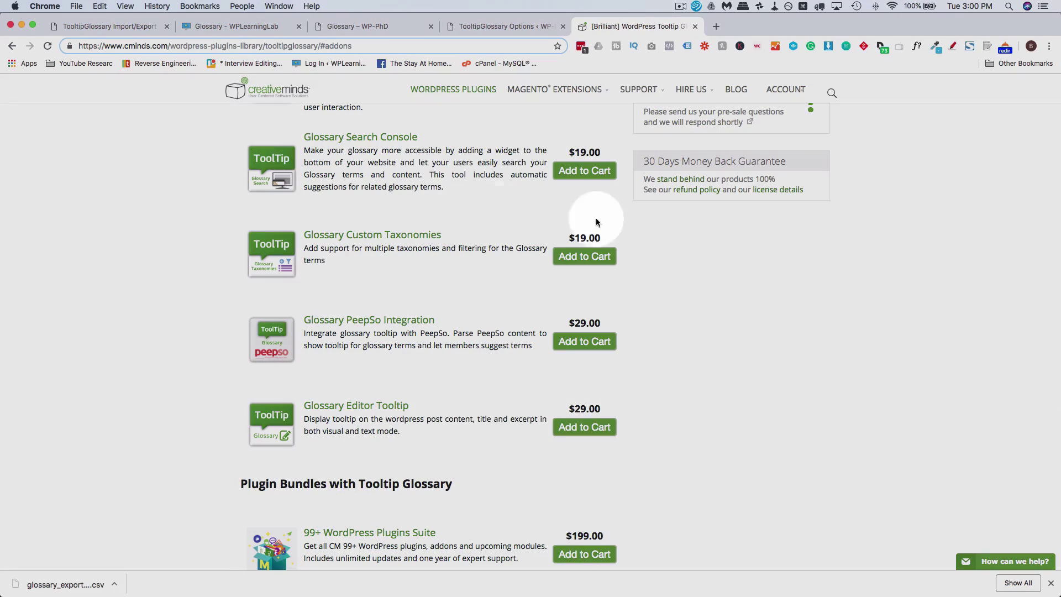
{"action": "scroll", "coordinate": [509, 420], "scroll_direction": "up", "scroll_amount": 3}
{"action": "scroll", "coordinate": [509, 422], "scroll_direction": "up", "scroll_amount": 3}
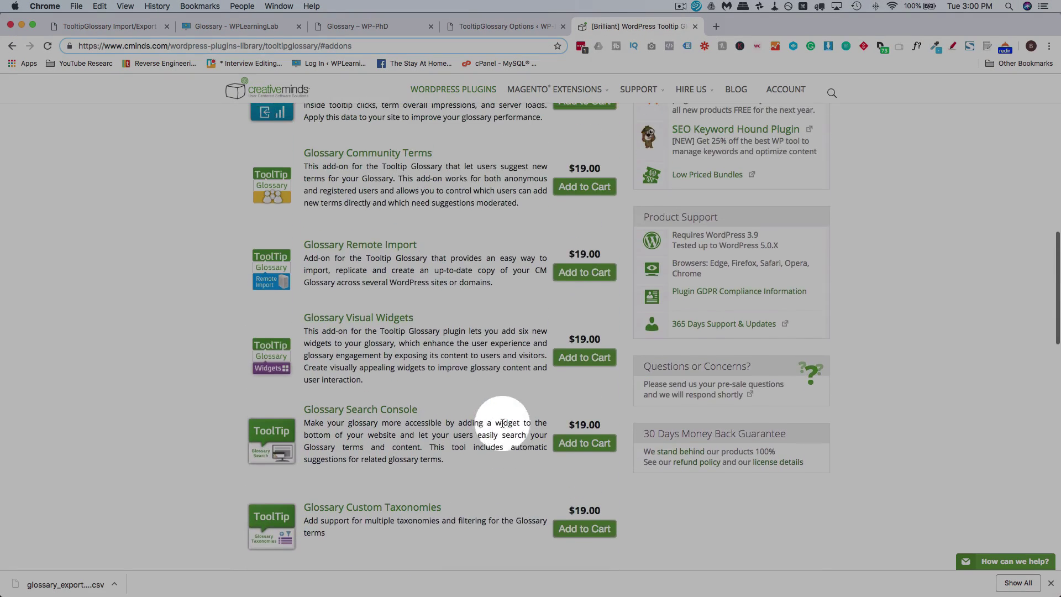
{"action": "scroll", "coordinate": [501, 347], "scroll_direction": "up", "scroll_amount": 8}
{"action": "scroll", "coordinate": [501, 347], "scroll_direction": "up", "scroll_amount": 5}
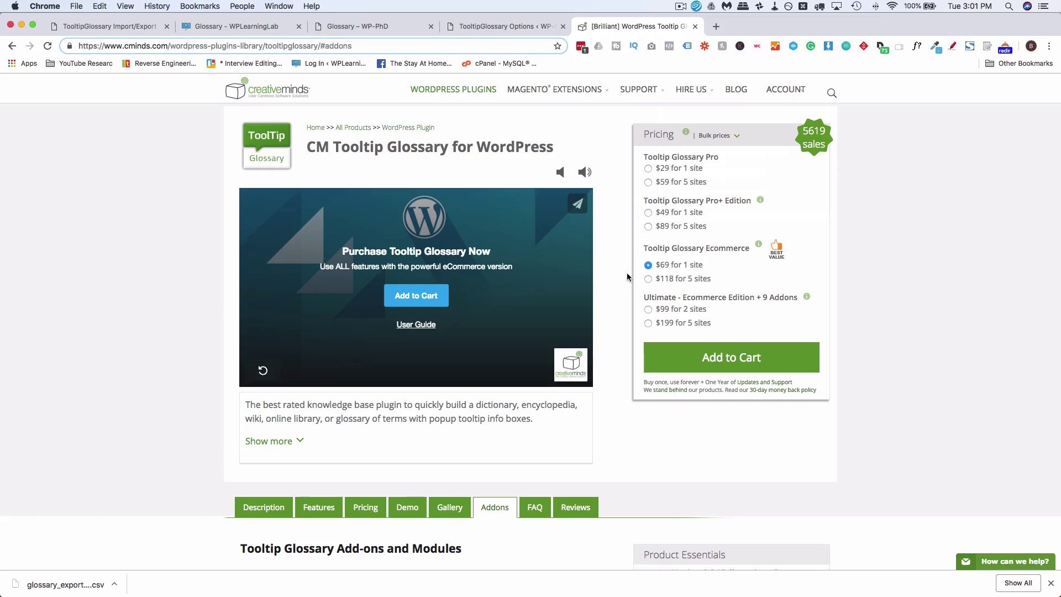
{"action": "scroll", "coordinate": [628, 277], "scroll_direction": "up", "scroll_amount": 1}
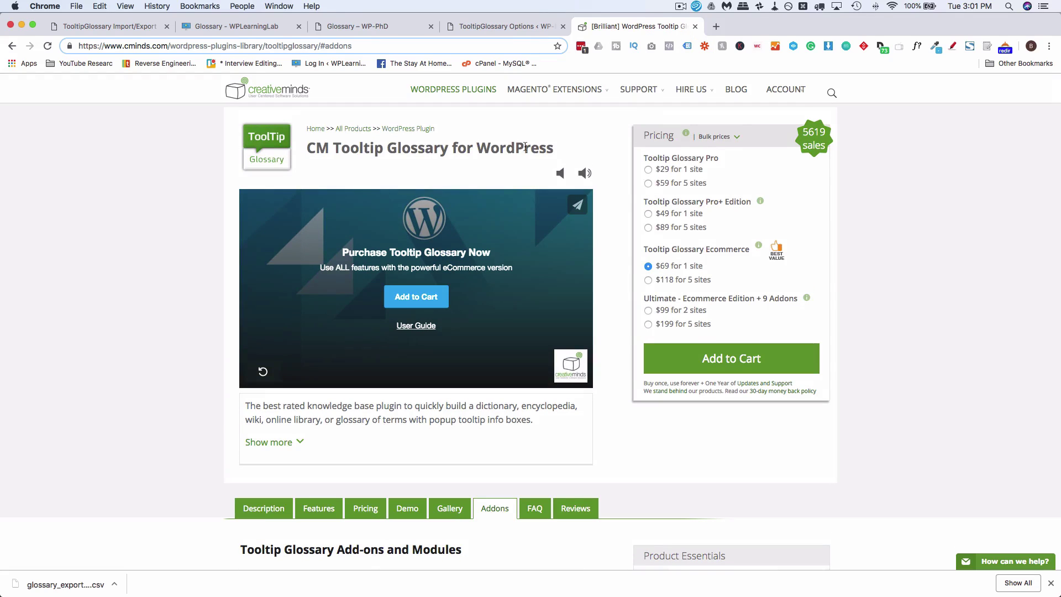